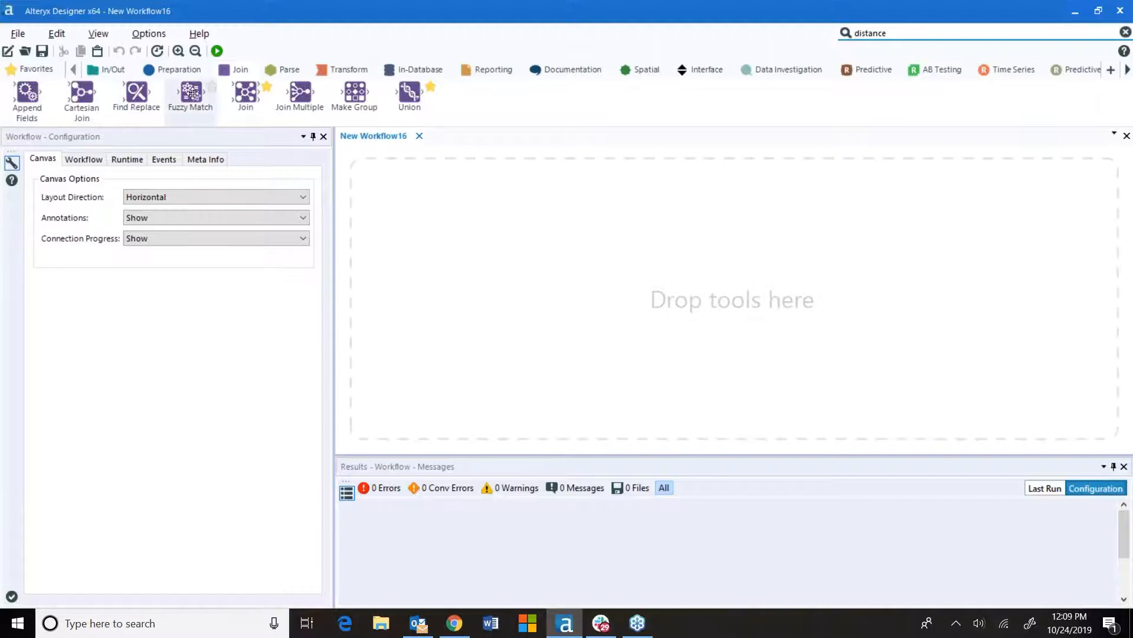
Add an Input Data tool to the canvas and connect it to the file 2015 Data.xydb
mouse_move(191, 94)
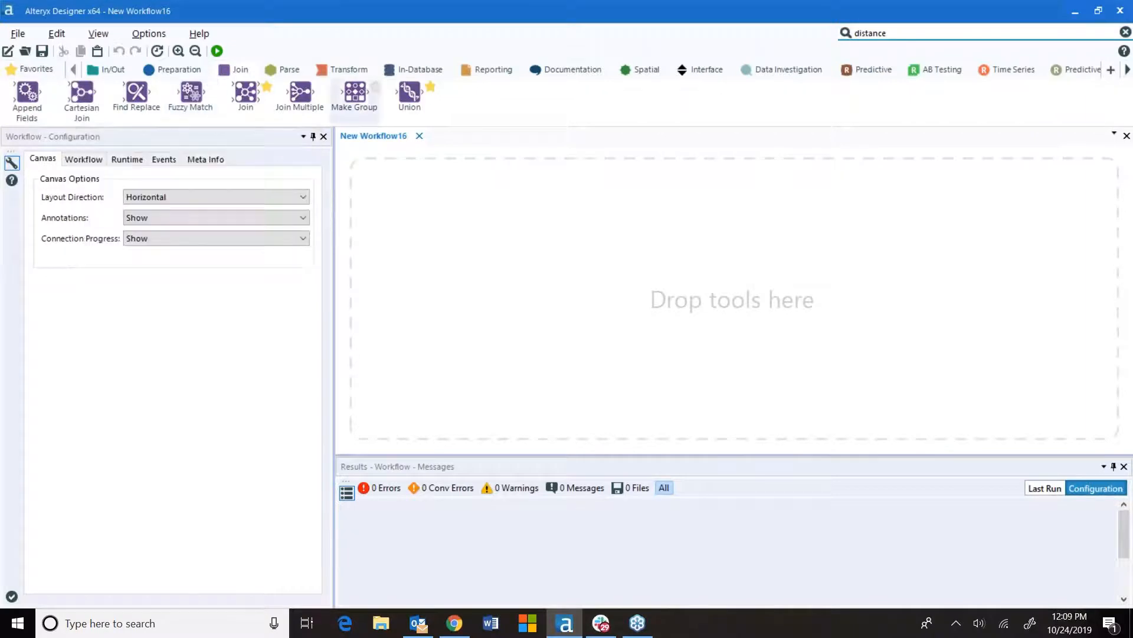
left_click(36, 70)
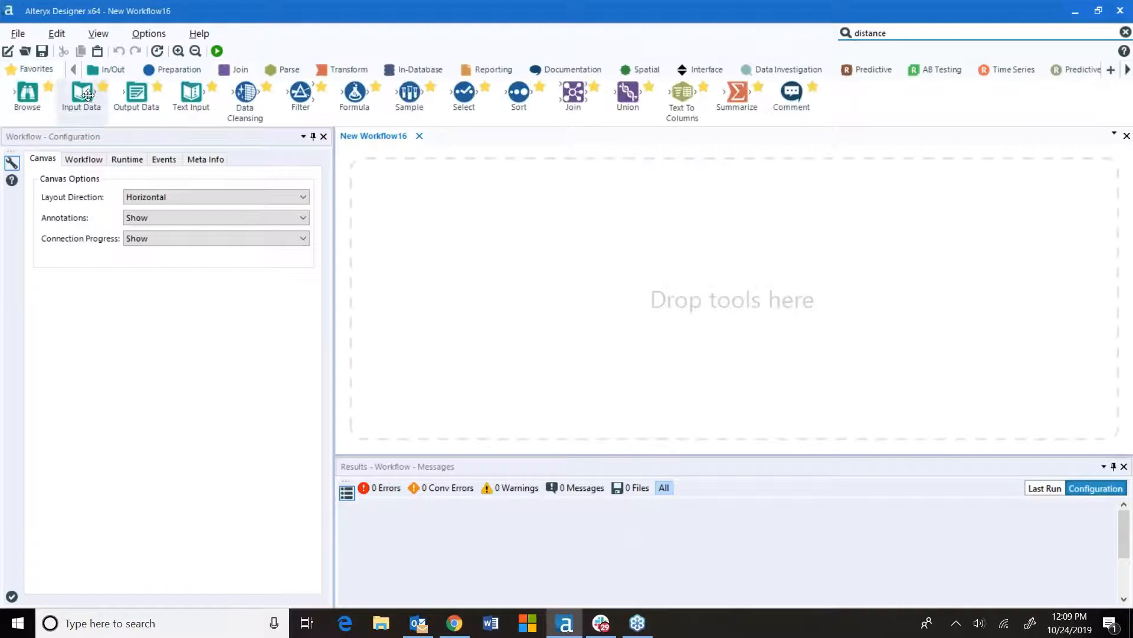
left_click_drag(82, 94, 418, 215)
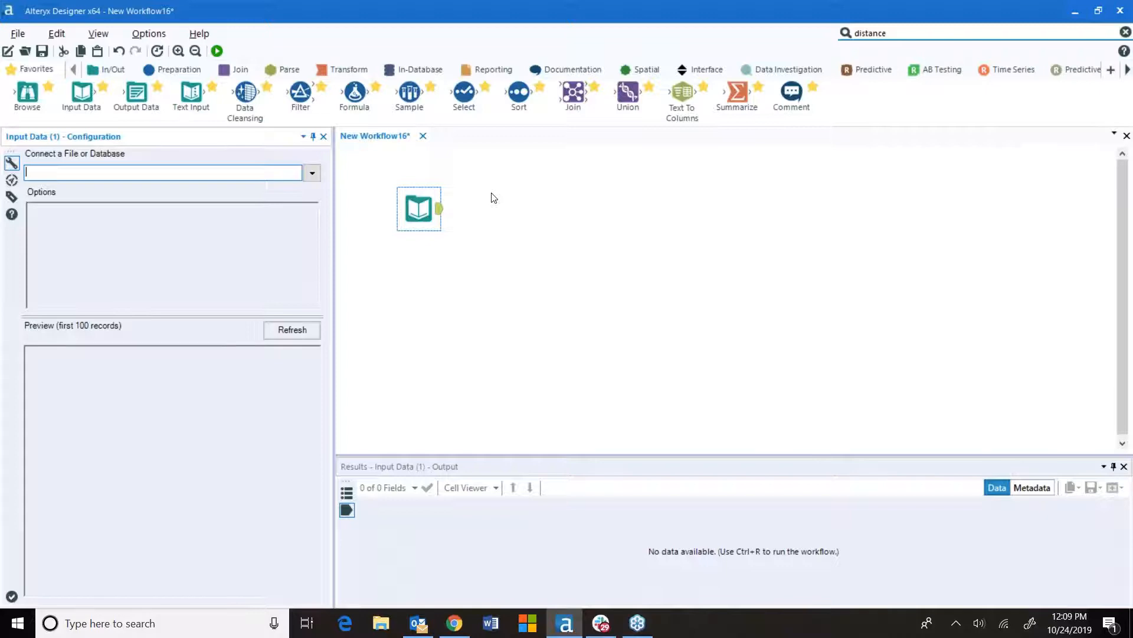
left_click(312, 173)
left_click(58, 203)
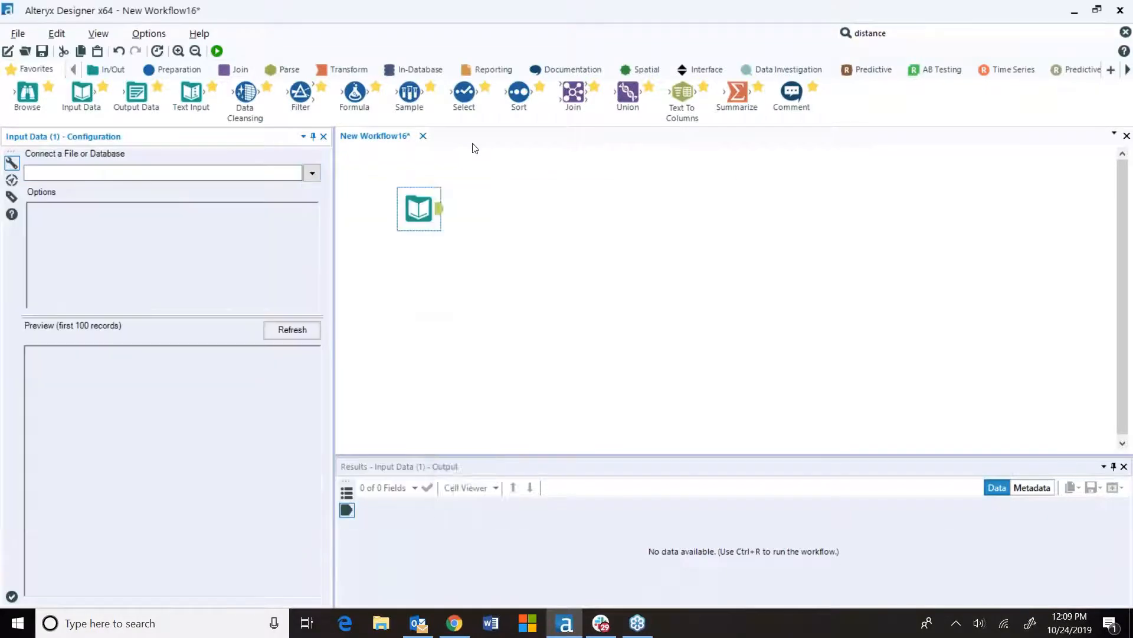
left_click(571, 261)
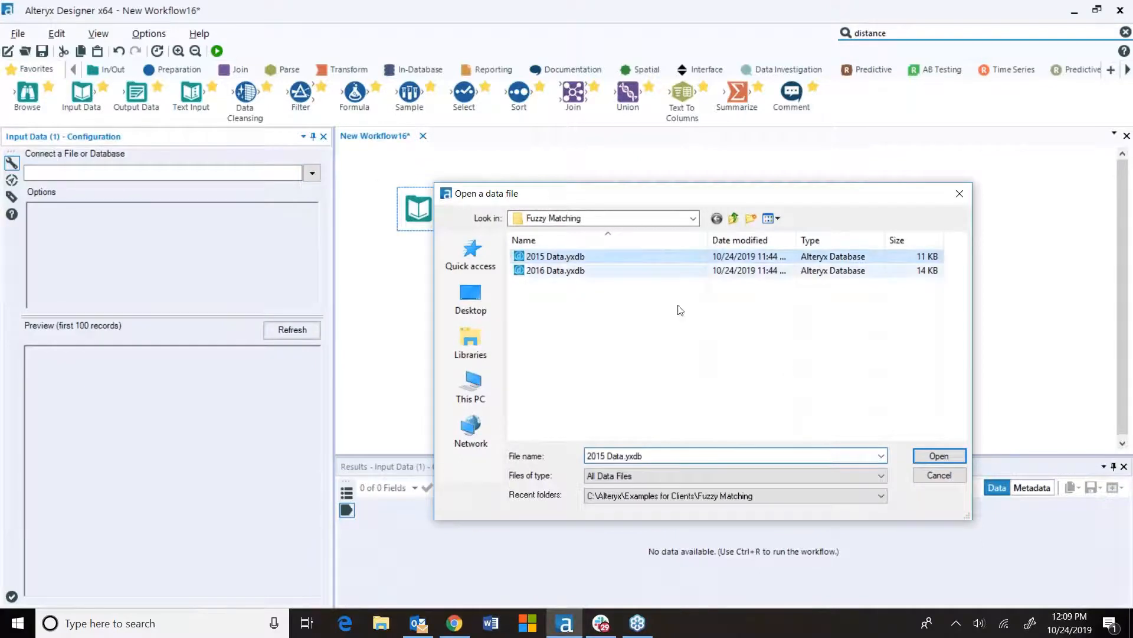
left_click(939, 455)
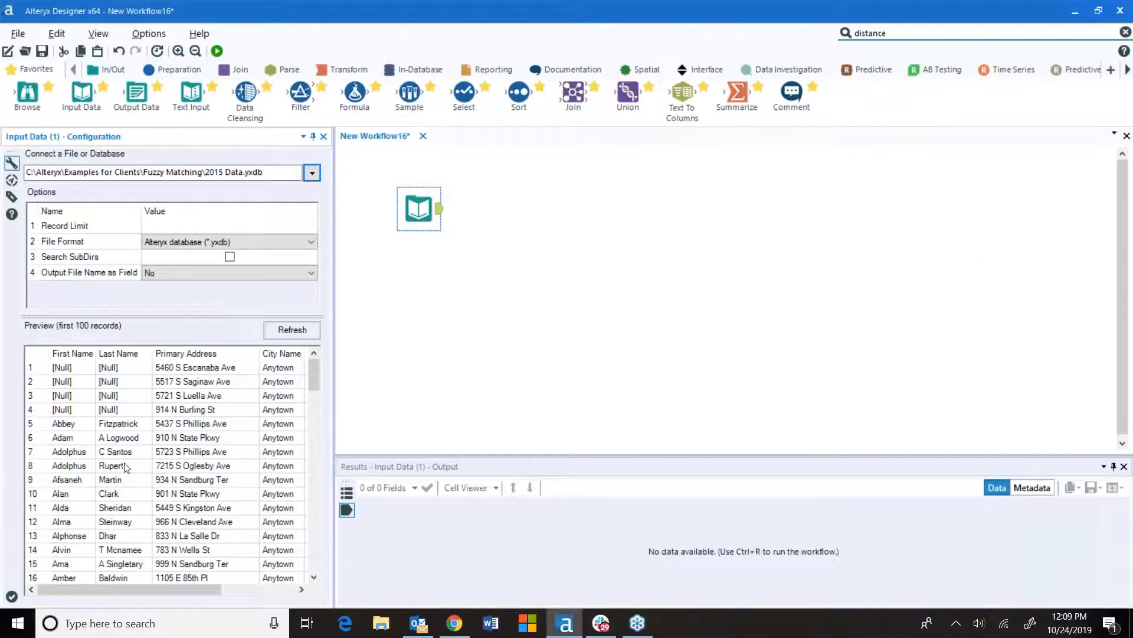
Add a second Input Data tool below the first and connect it to 2016 Data.xydb
left_click_drag(156, 586, 182, 597)
left_click_drag(82, 93, 419, 334)
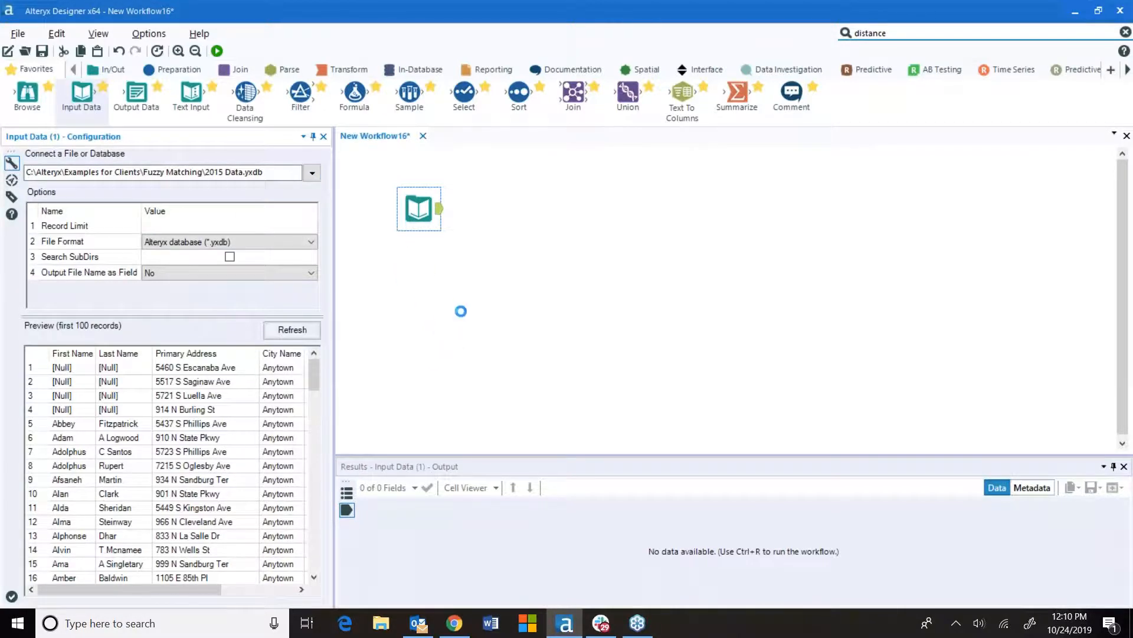
left_click(313, 173)
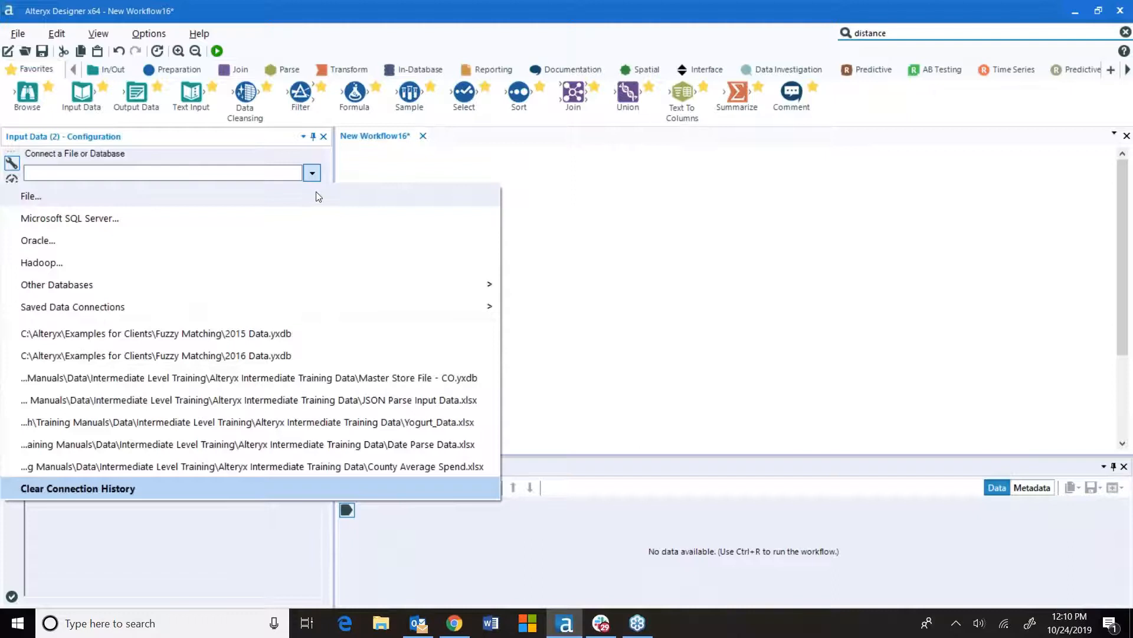
left_click(317, 195)
left_click(572, 274)
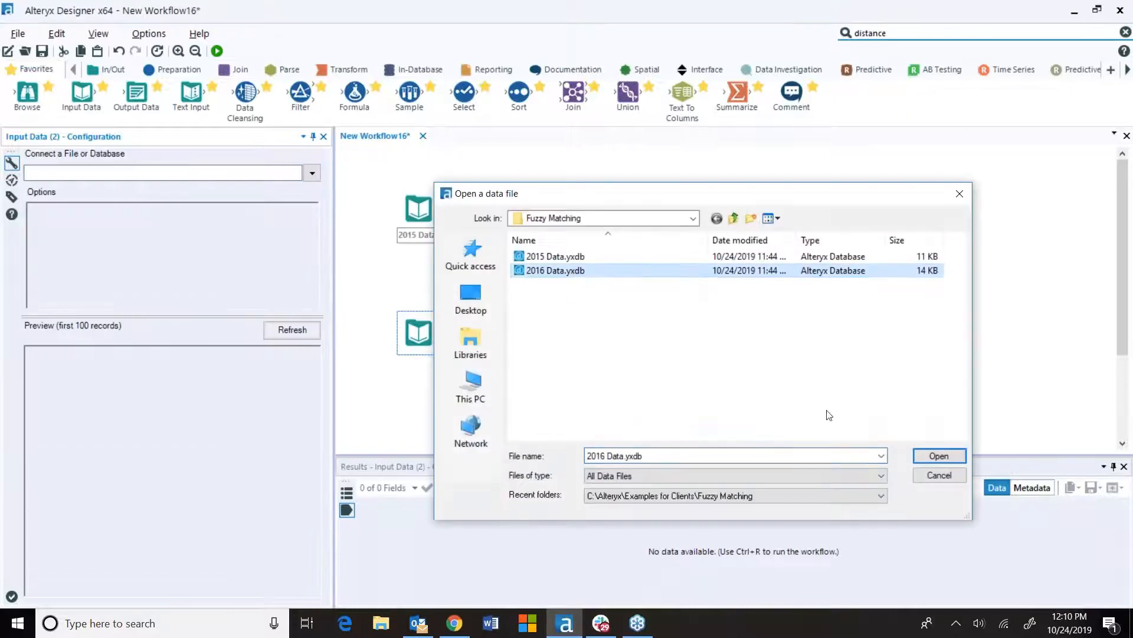
left_click(937, 459)
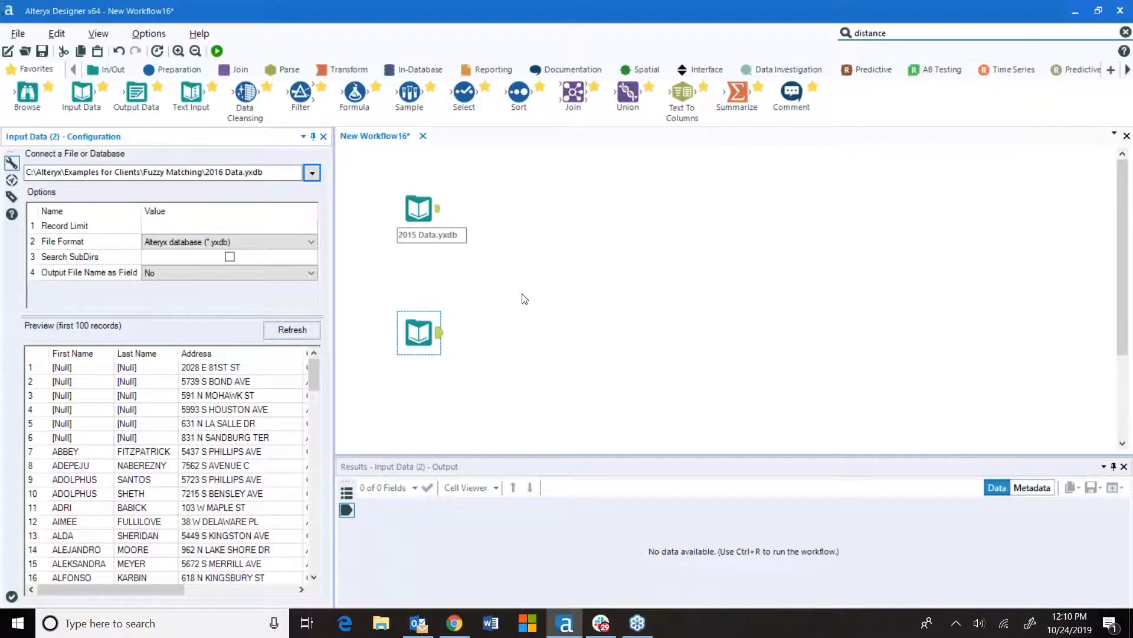
left_click(525, 300)
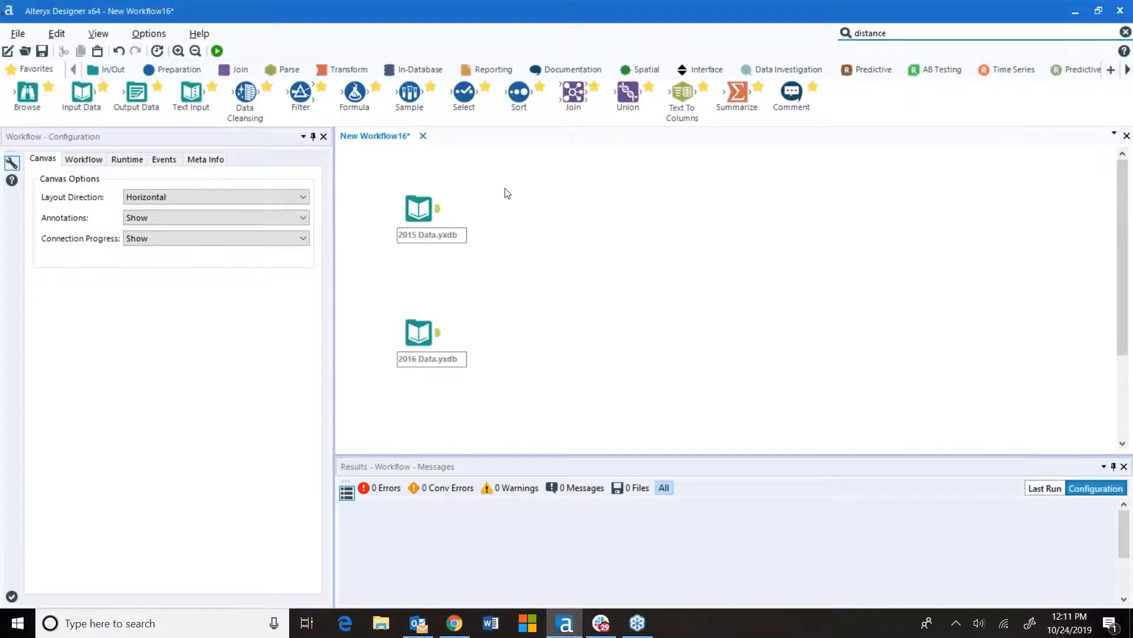
Attach a Select tool to the 2015 input and deselect the City Name and State fields
mouse_move(472, 95)
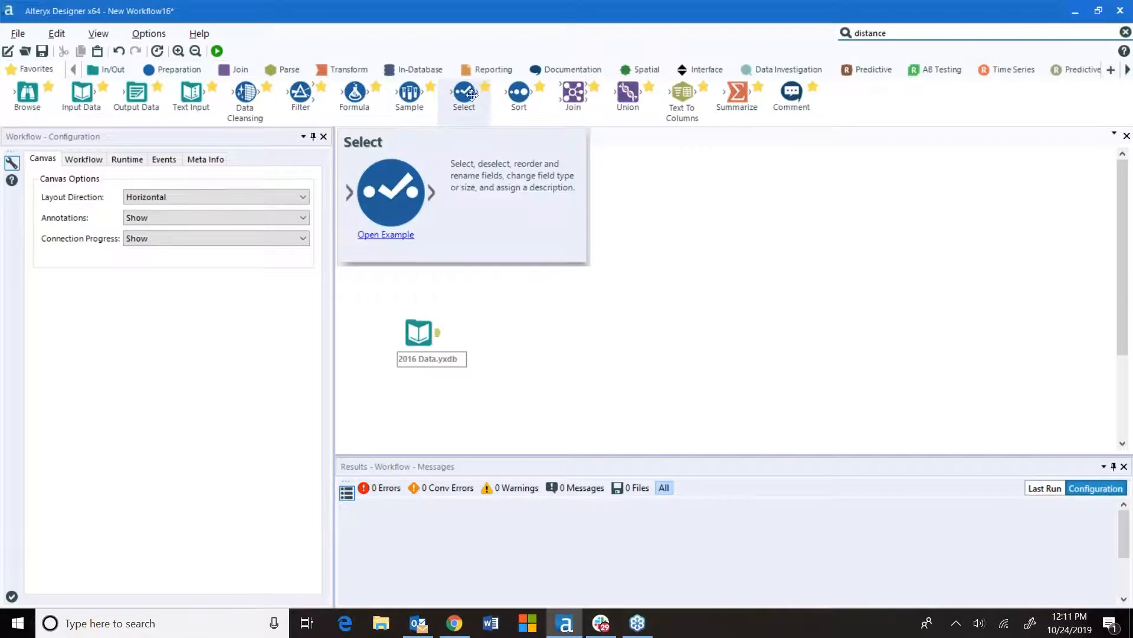
left_click_drag(467, 94, 507, 208)
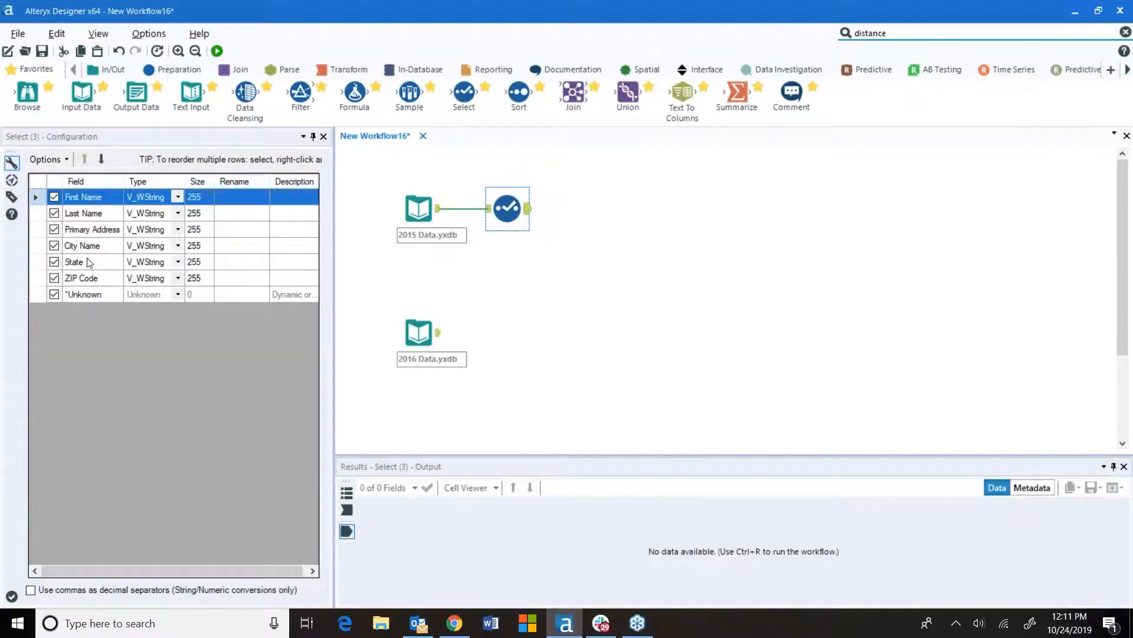
left_click(54, 246)
left_click(54, 262)
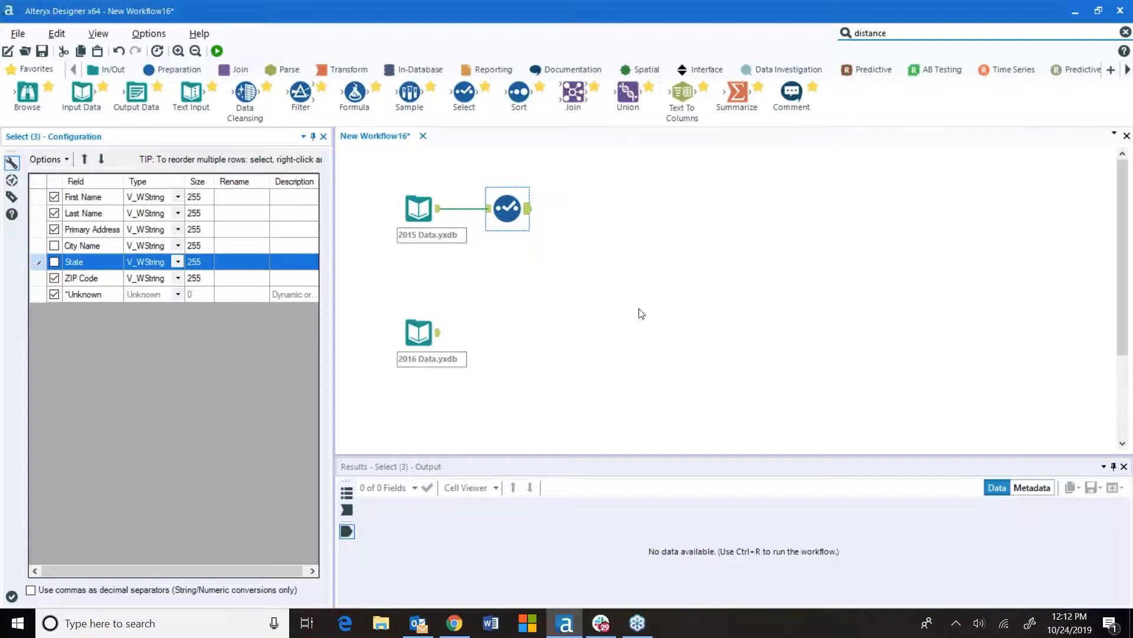
Attach a Select tool to the 2016 input and deselect its City and State fields
left_click(413, 212)
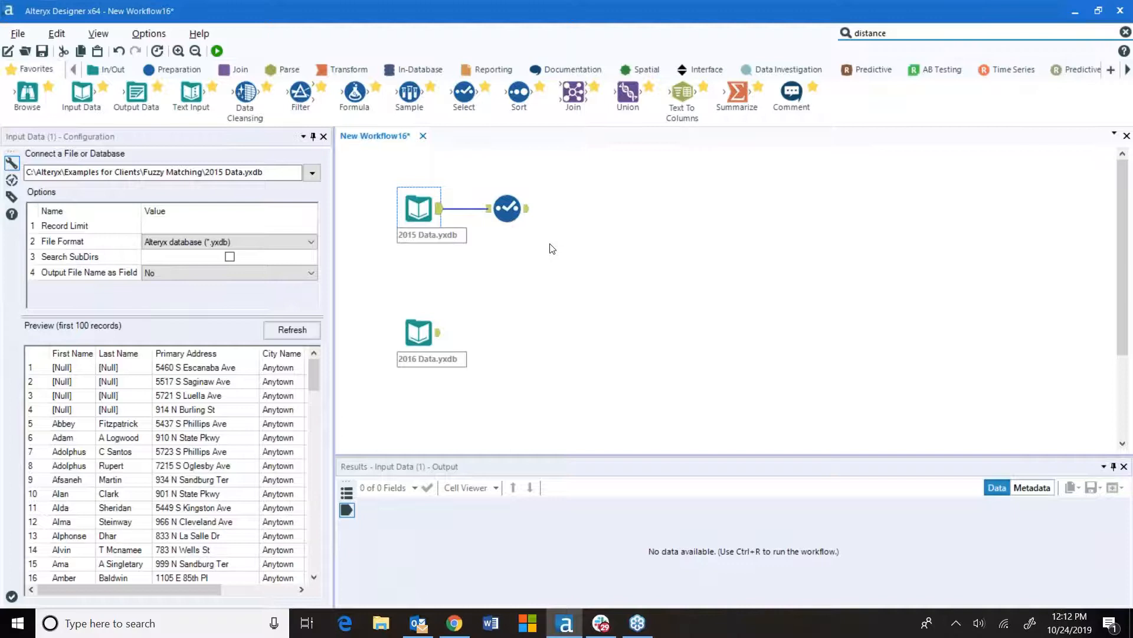
left_click(431, 333)
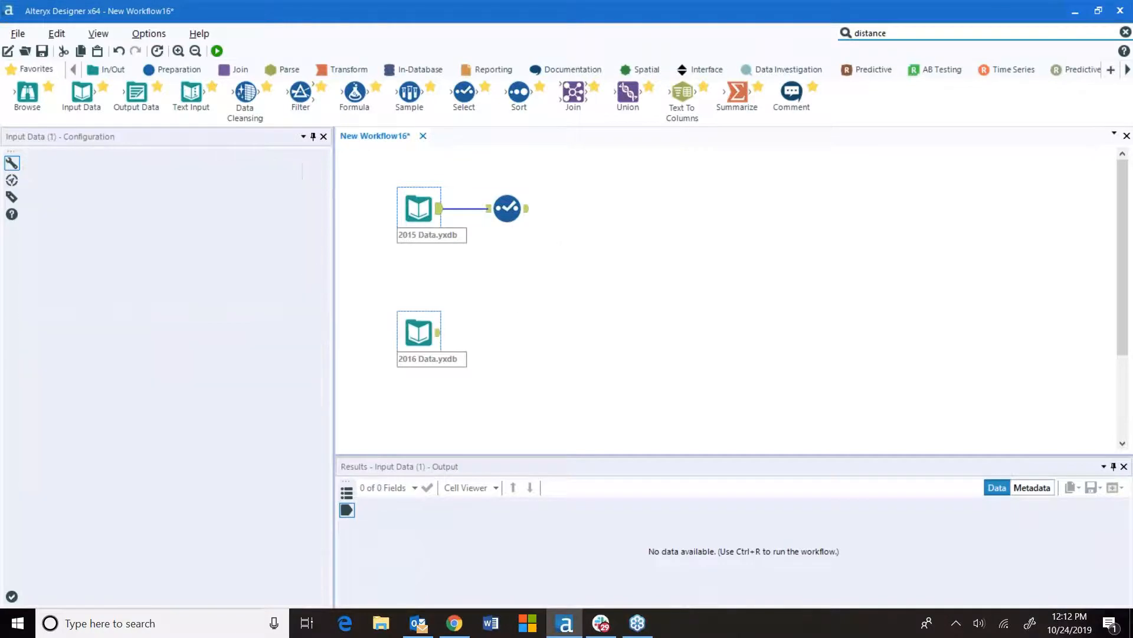
left_click_drag(171, 589, 260, 606)
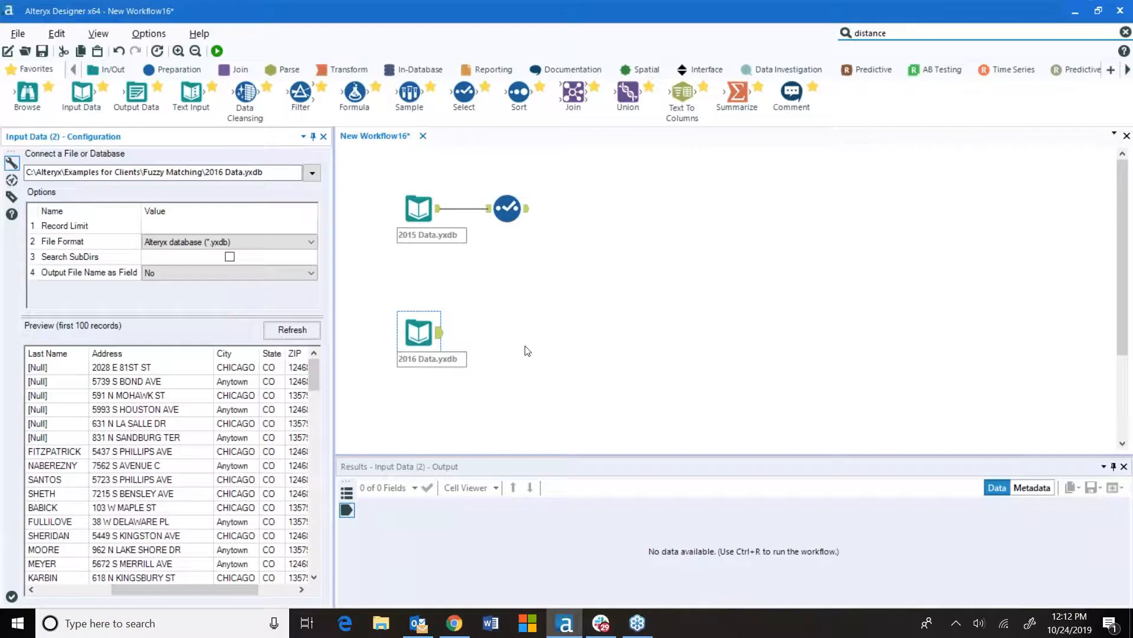
left_click(512, 199)
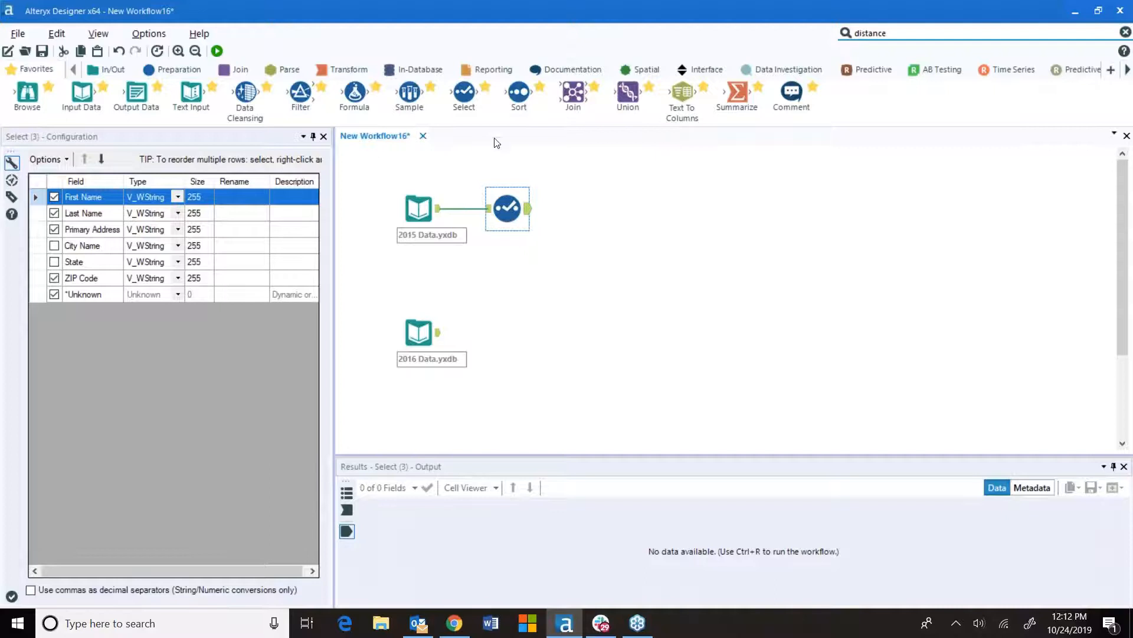
left_click_drag(464, 94, 509, 331)
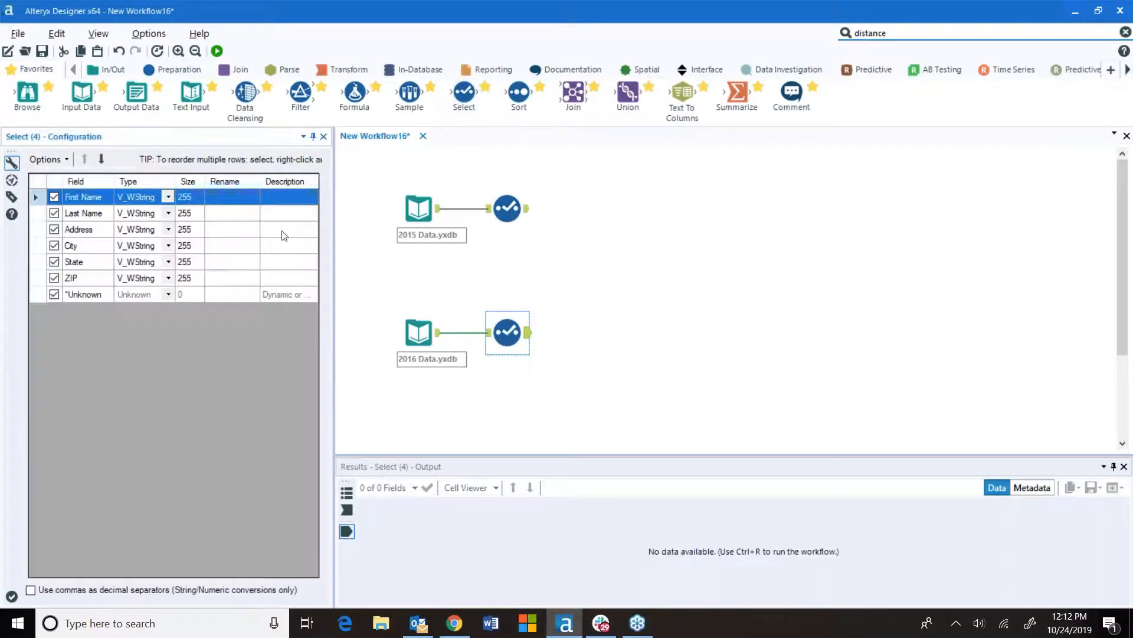
left_click(54, 245)
left_click(55, 262)
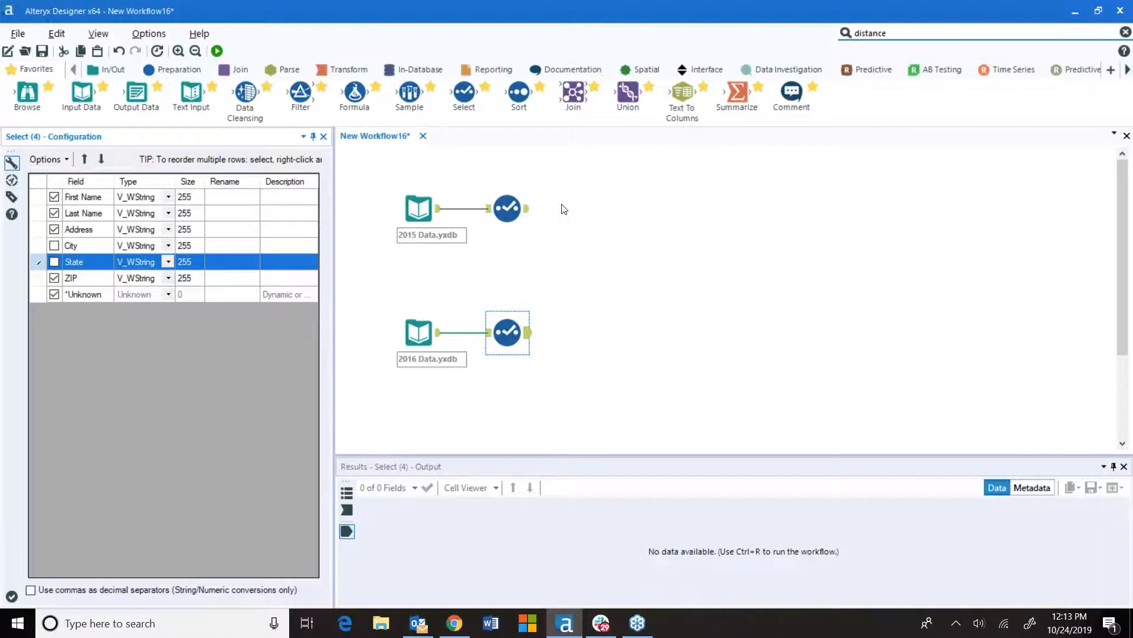
Add a Data Cleansing tool after each Select tool, enabling Modify Case with Upper Case in both
left_click(166, 72)
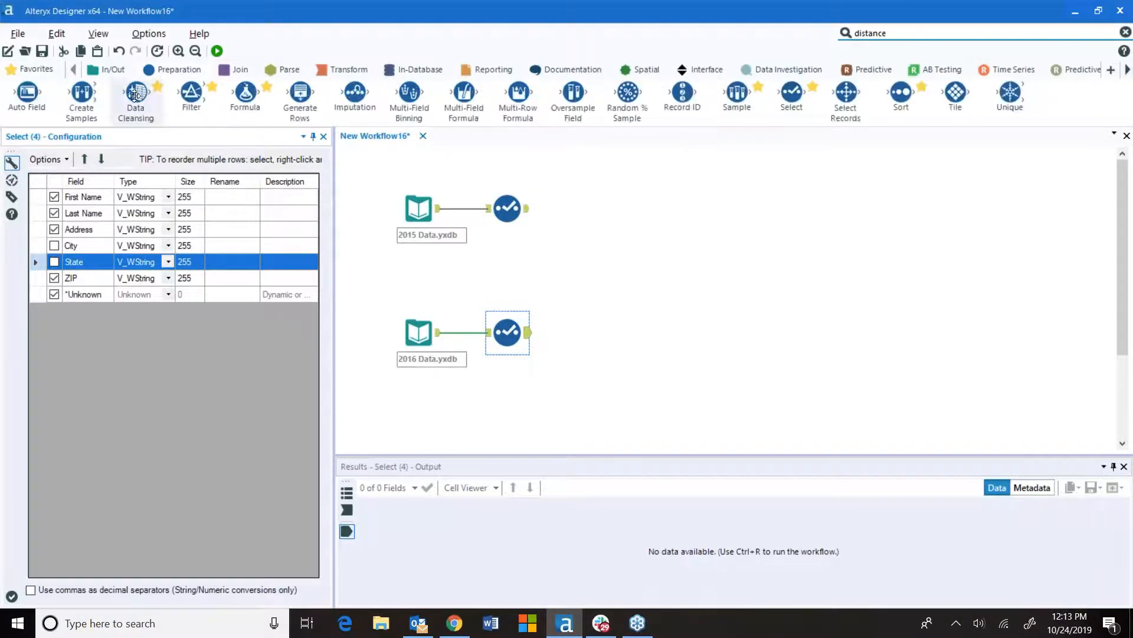
mouse_move(135, 95)
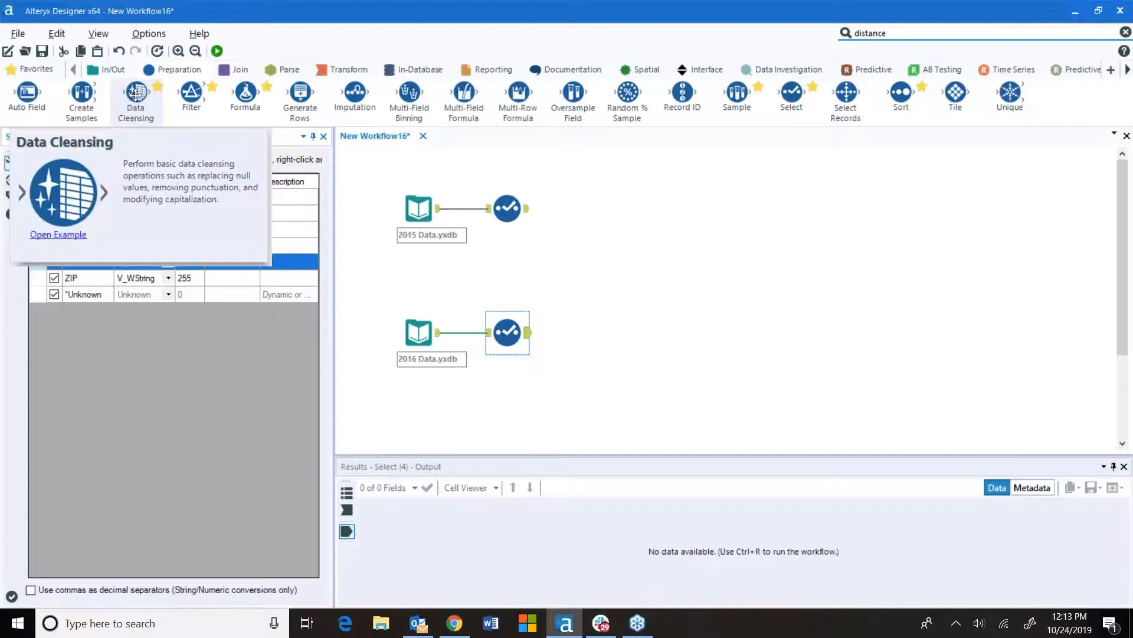
left_click_drag(134, 95, 594, 206)
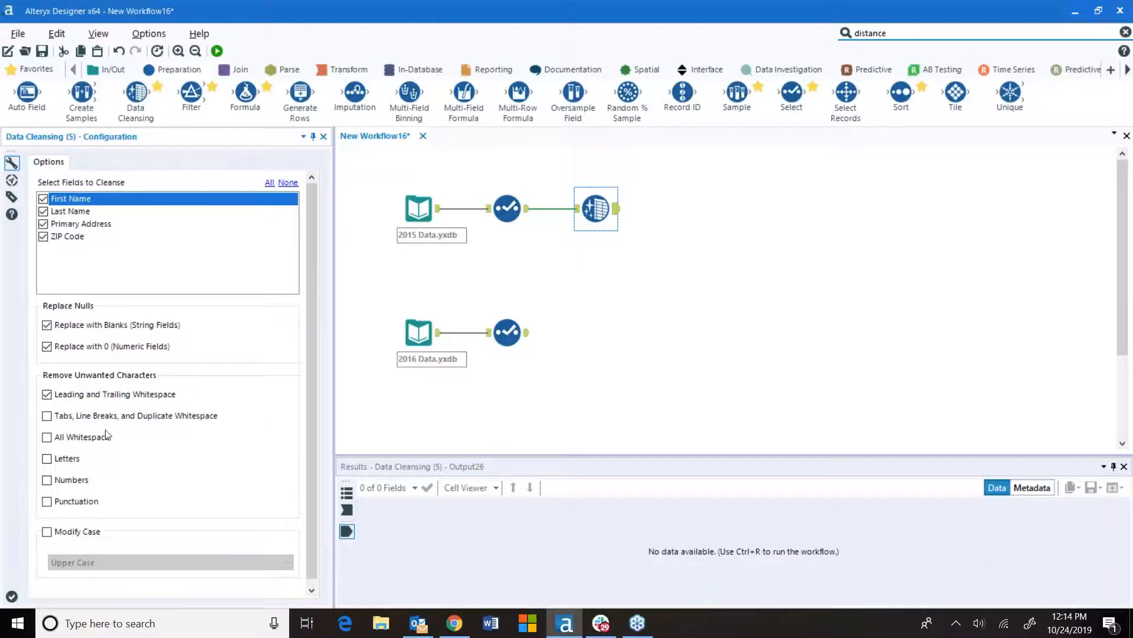
left_click(47, 534)
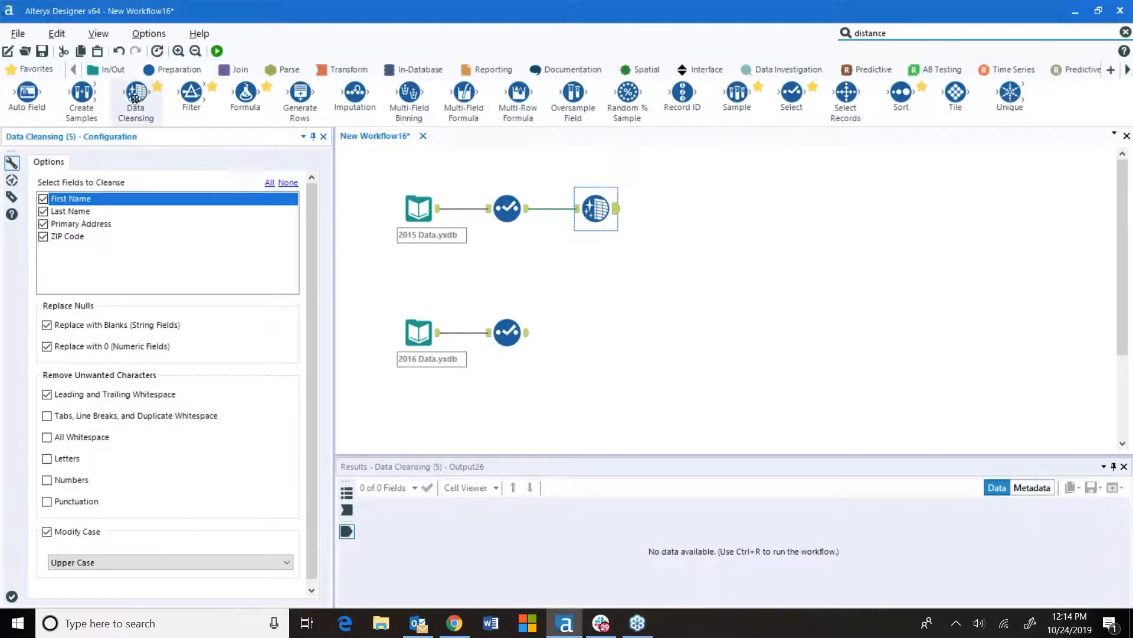
left_click_drag(144, 105, 598, 330)
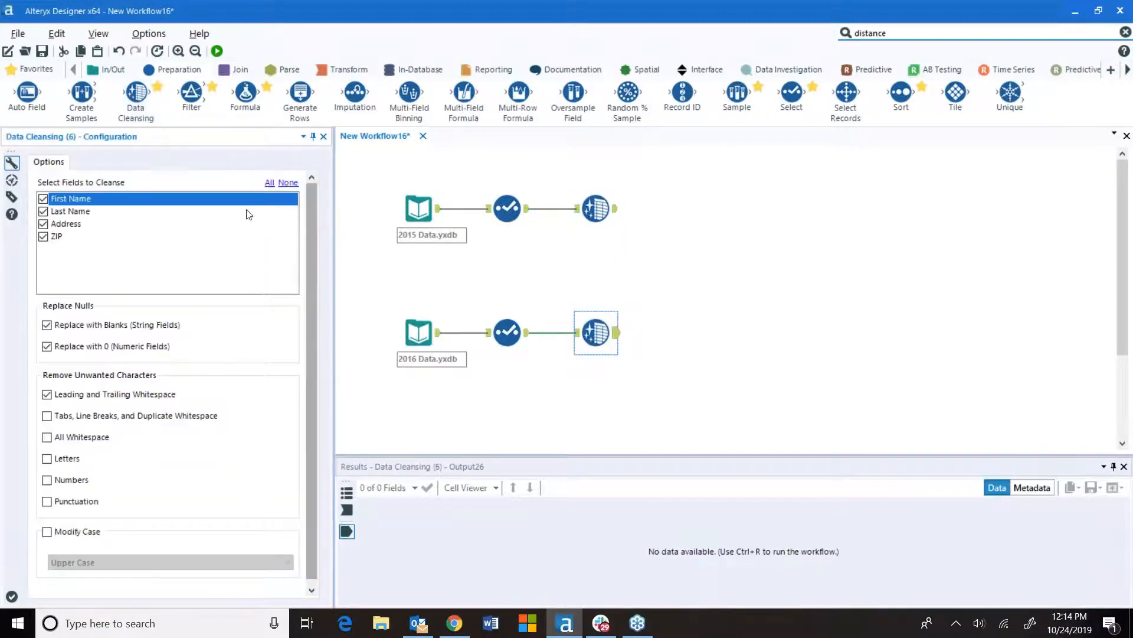
left_click(63, 532)
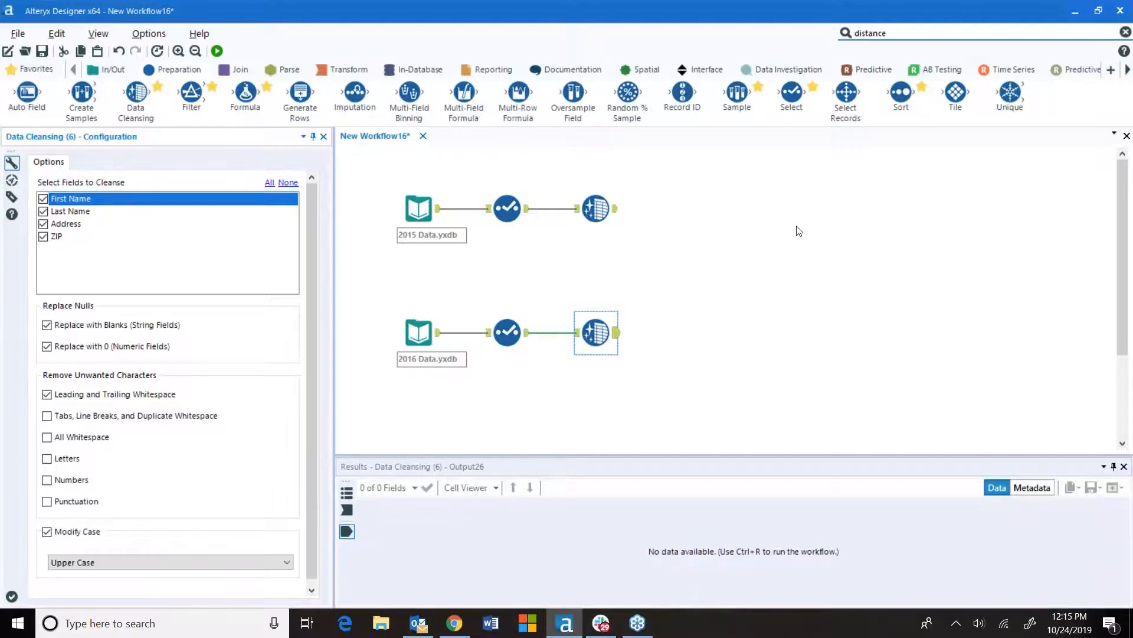
Add a Record ID tool after each Data Cleansing tool, setting the 2016 branch's starting value to 10000
left_click_drag(683, 93, 674, 217)
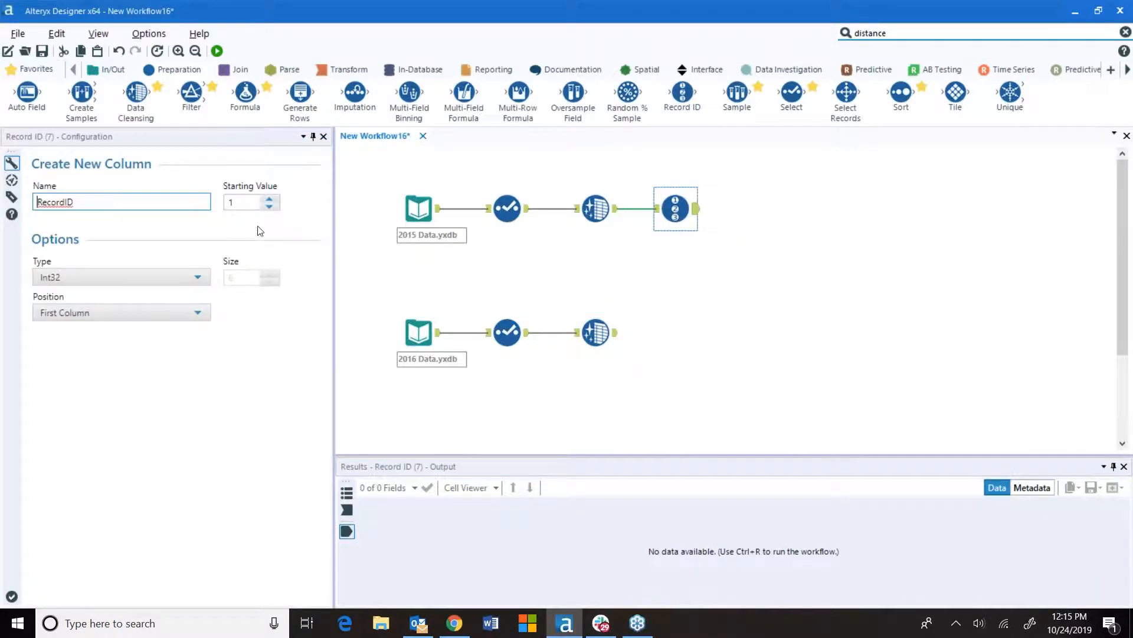
left_click(257, 204)
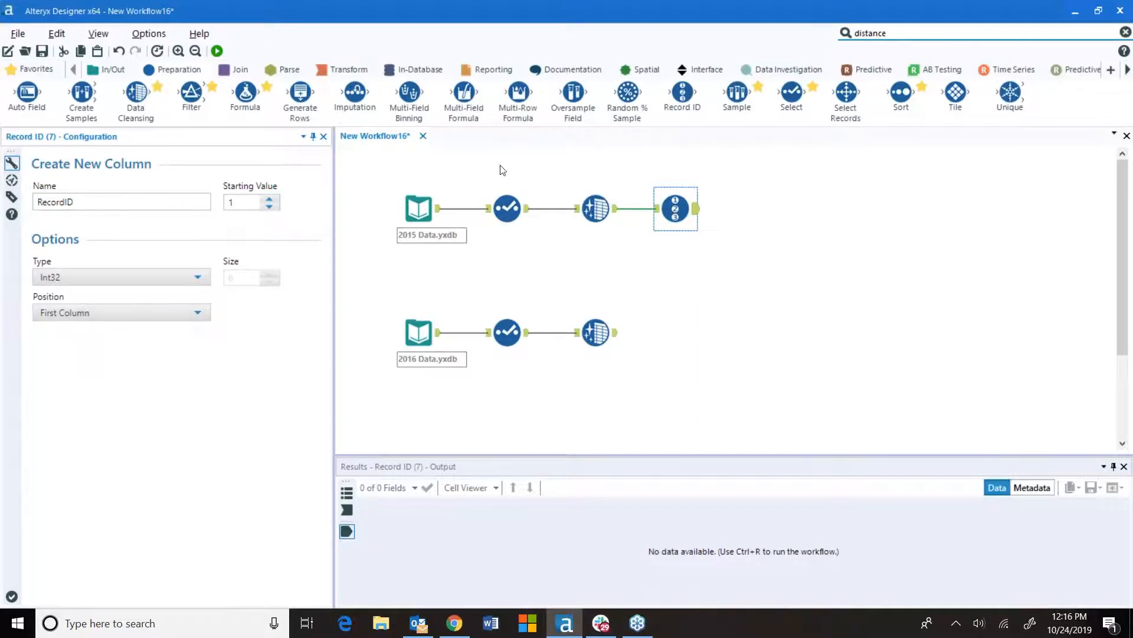
left_click_drag(682, 93, 676, 334)
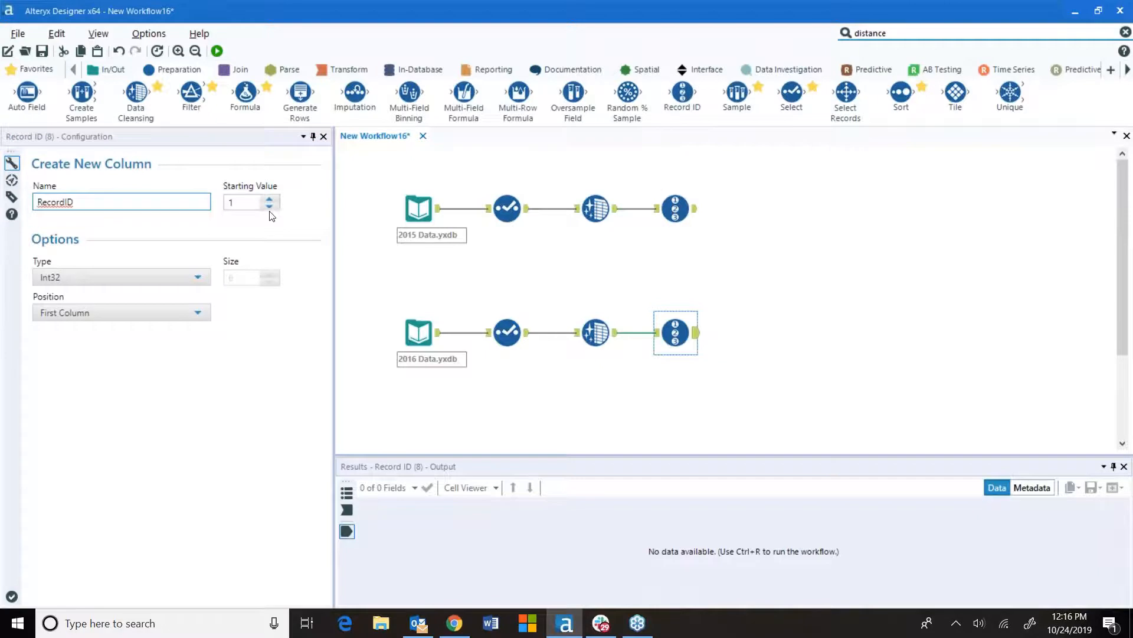
left_click(250, 201)
type("0000")
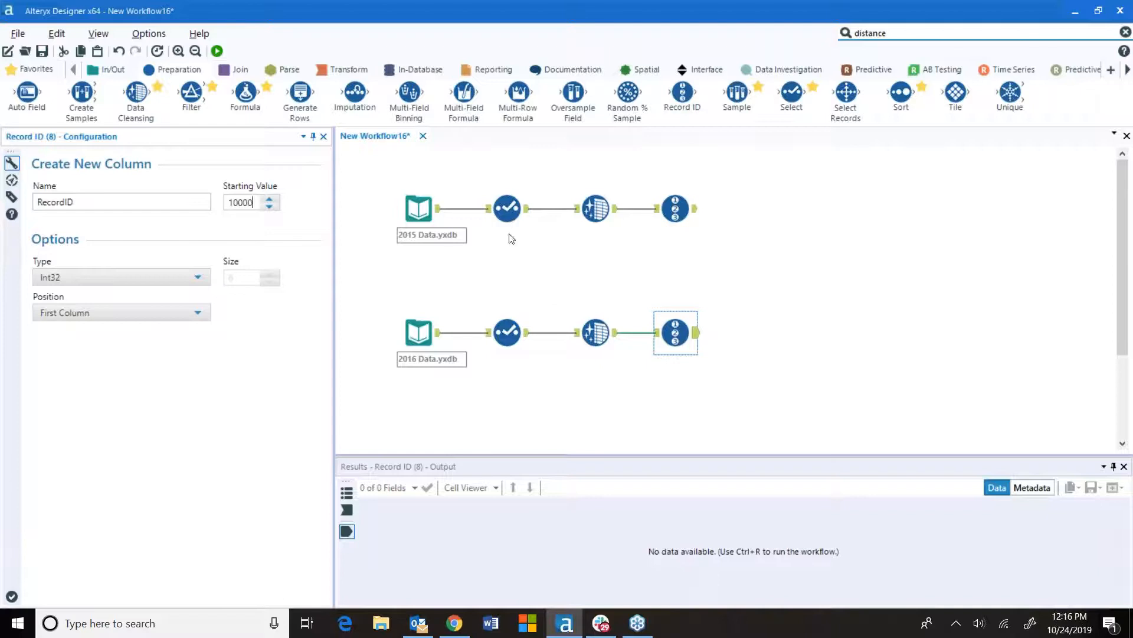
Add a Formula tool after the 2015 Record ID tool, creating a new Source column with expression 'A'
left_click(418, 207)
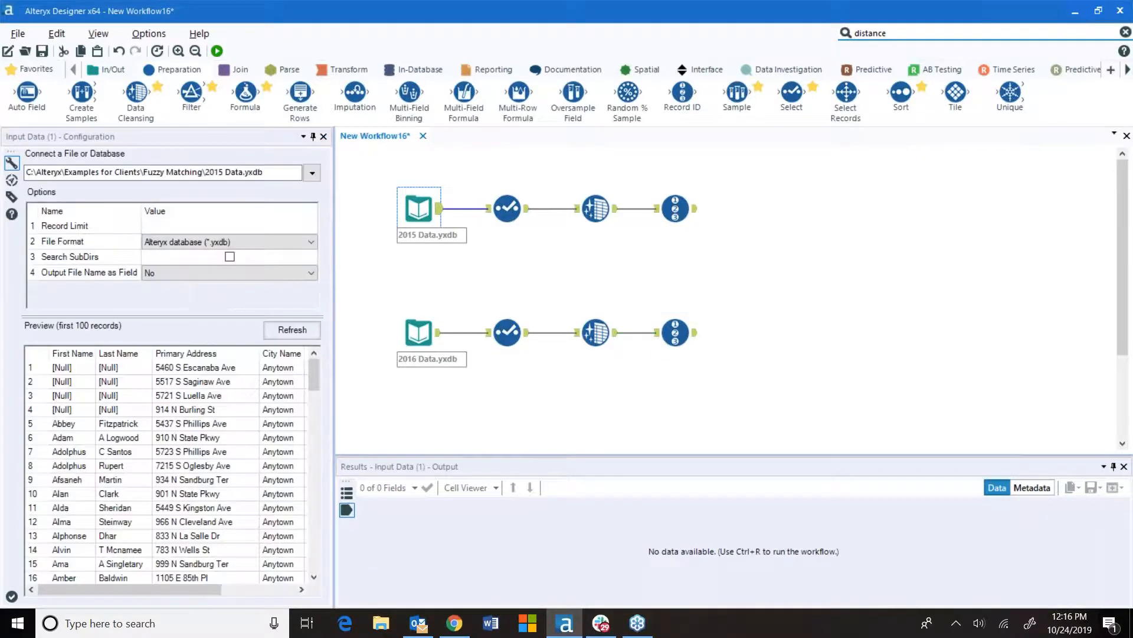
left_click(676, 332)
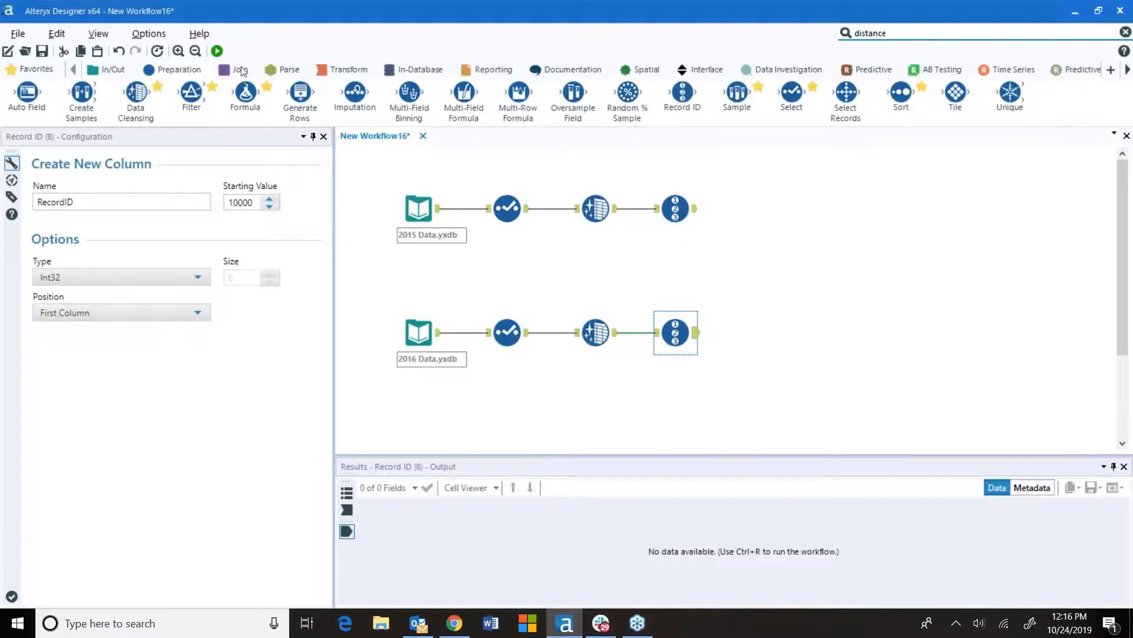
left_click_drag(243, 92, 751, 208)
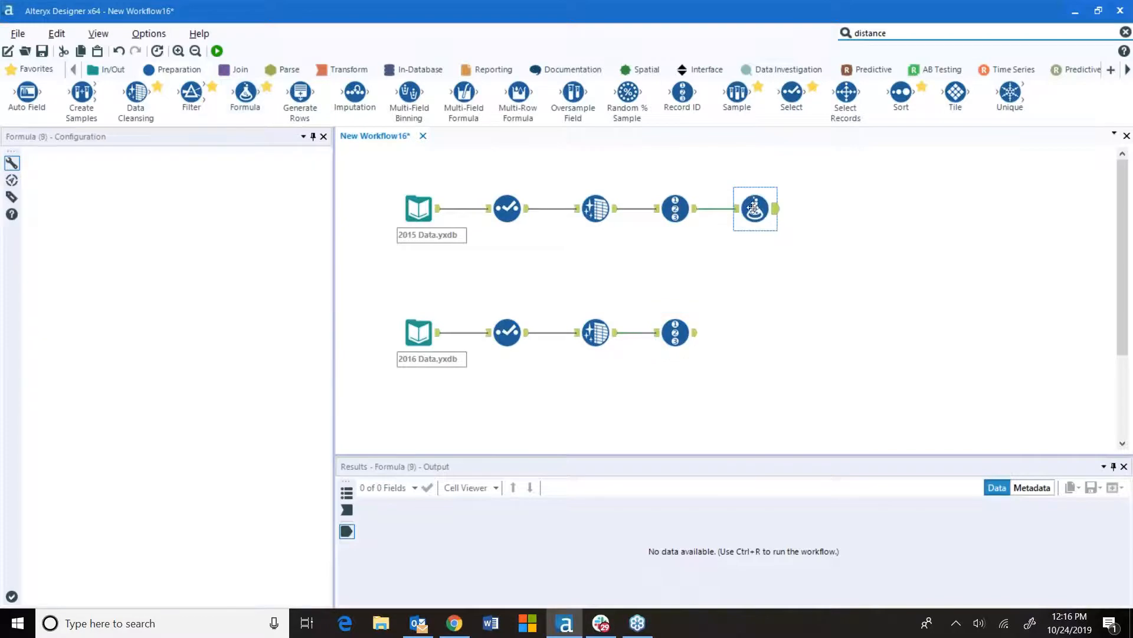
left_click(147, 173)
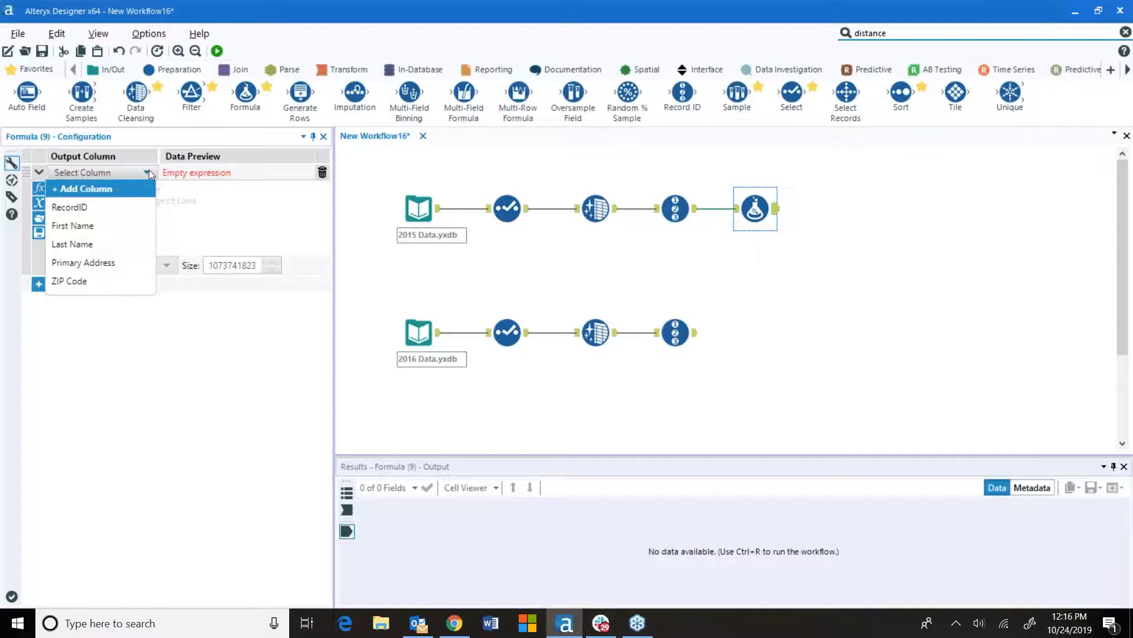
left_click(89, 192)
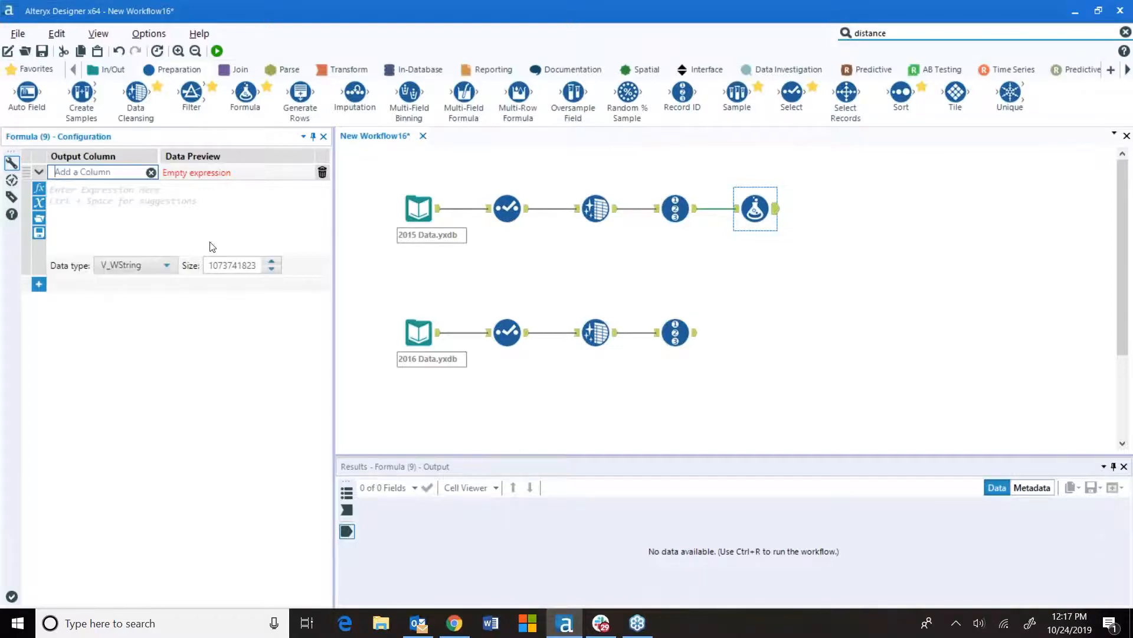
type("Source")
left_click(52, 190)
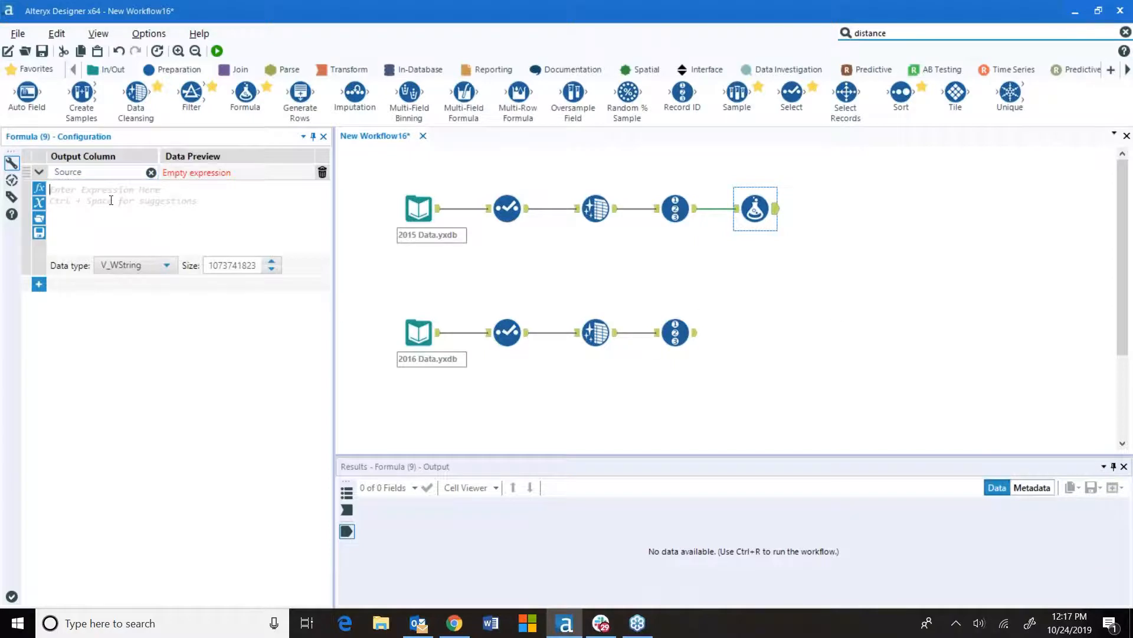
type("\"")
type("A'")
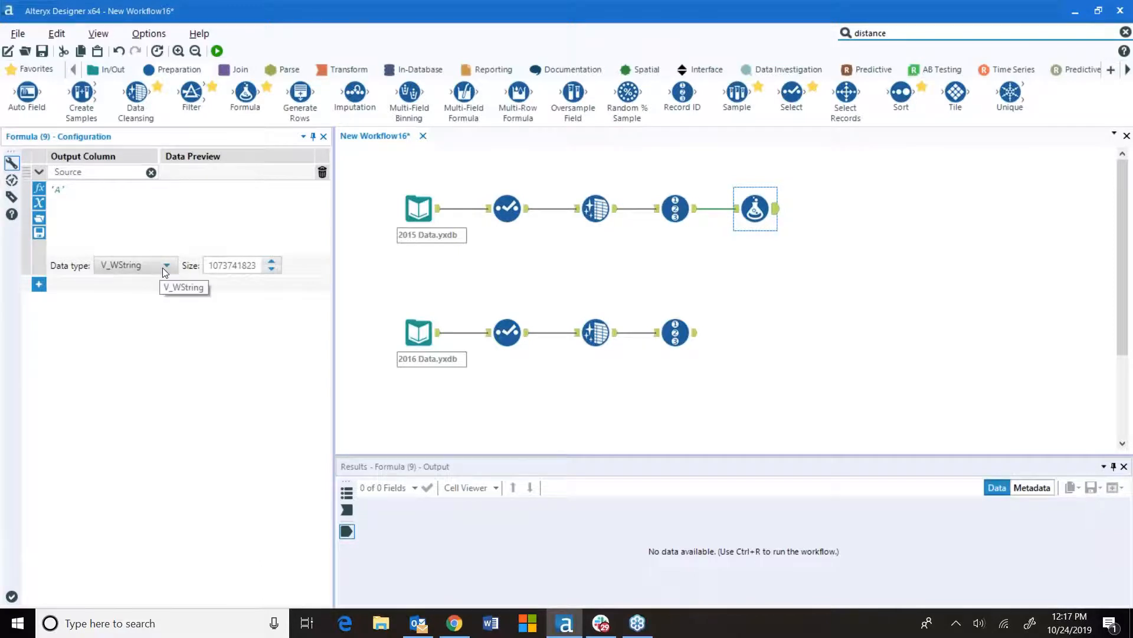
Set the 2015 Source column's size to 16
left_click(229, 268)
left_click_drag(208, 266, 260, 269)
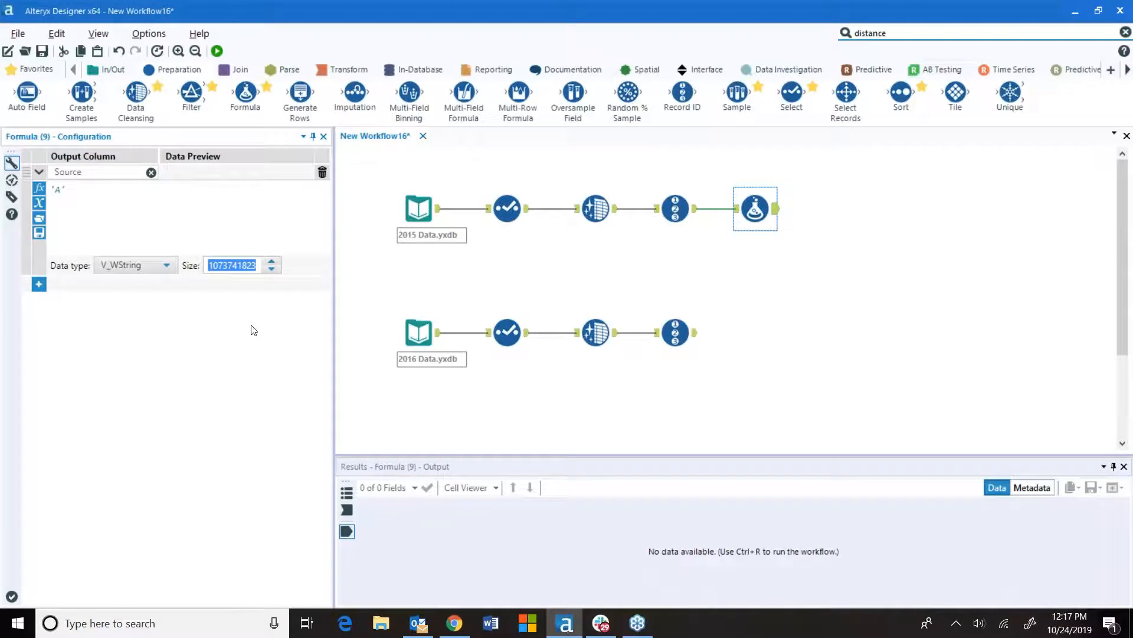
type("16")
Add a Formula tool after the 2016 Record ID tool, creating a new Source column with expression 'B'
left_click(830, 285)
left_click_drag(246, 93, 760, 333)
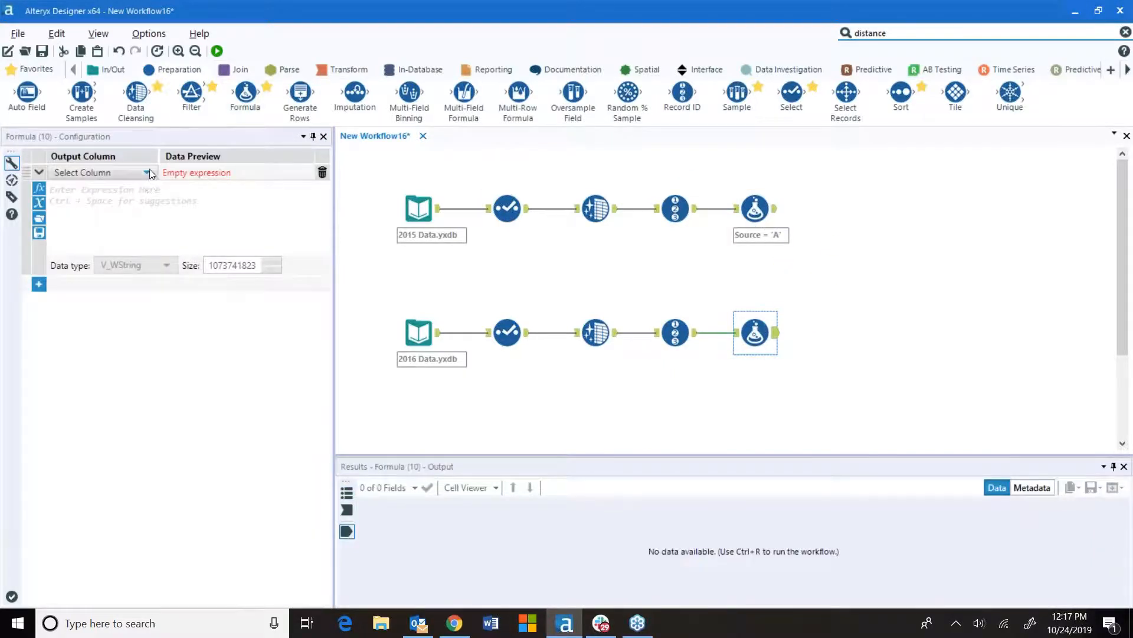
left_click(121, 173)
left_click(116, 190)
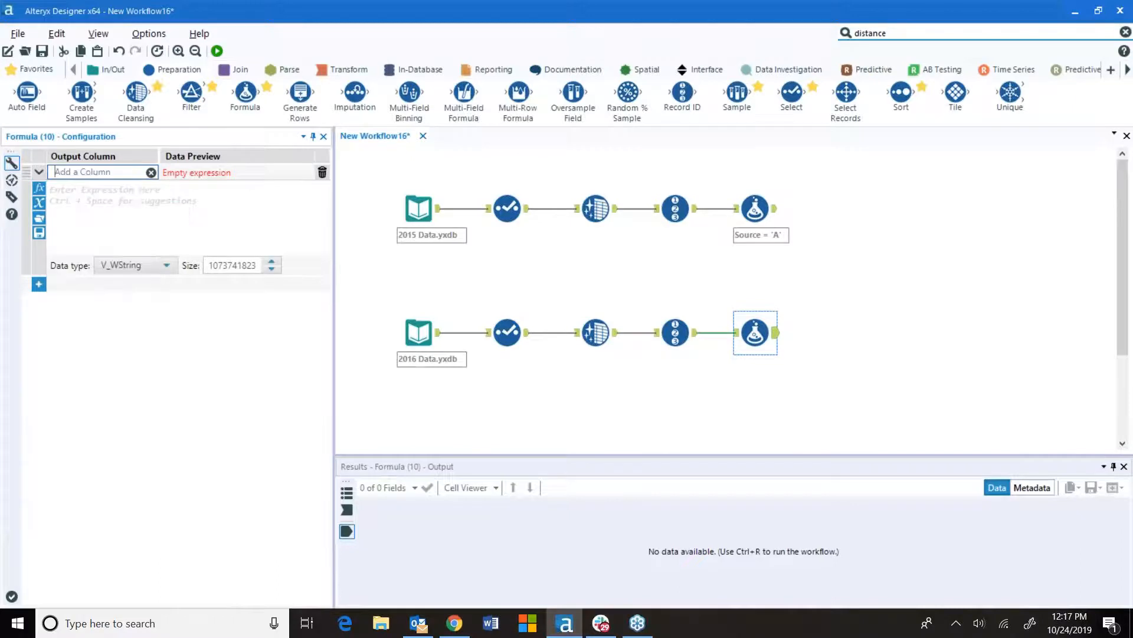
type("Source")
left_click(139, 187)
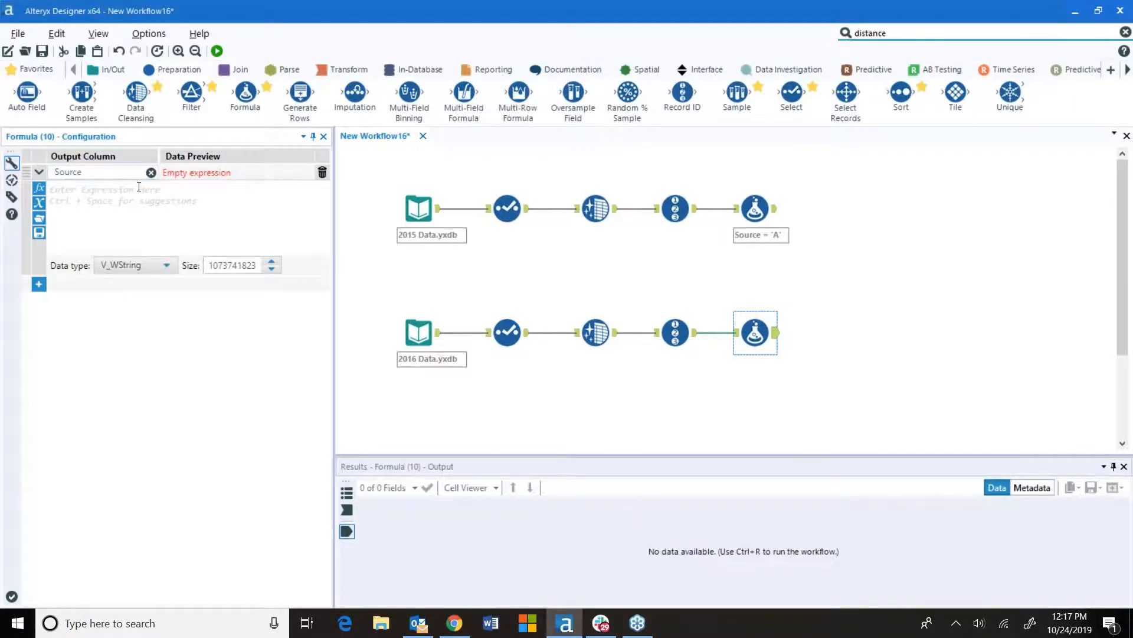
type("'B'")
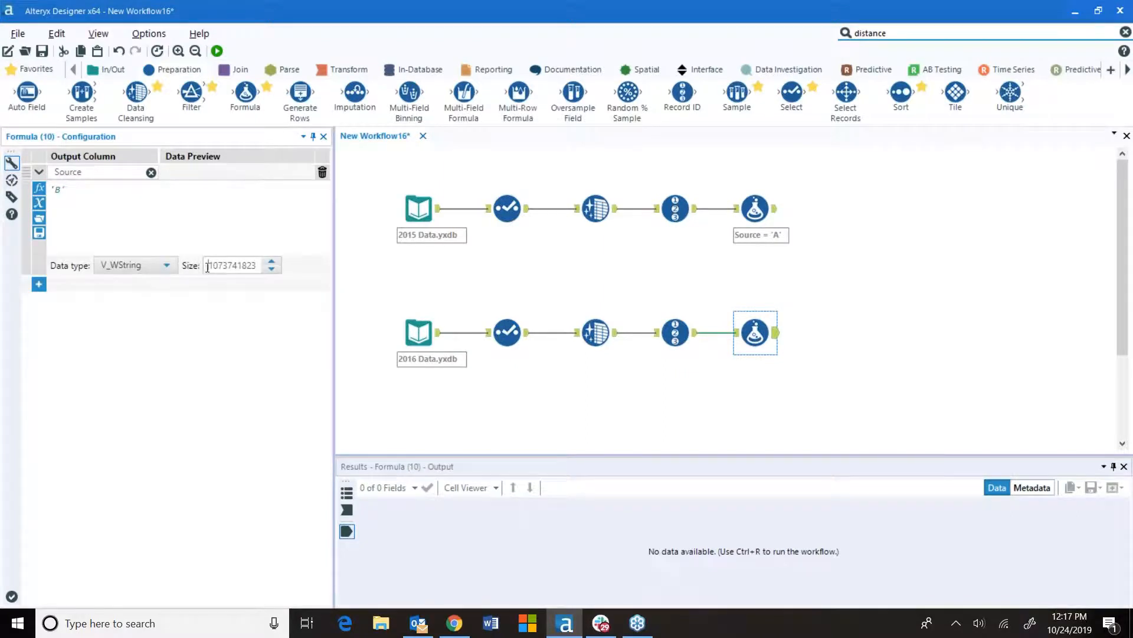
Set the 2016 Source column's size to 16
left_click_drag(207, 267, 259, 267)
type("16")
left_click(211, 209)
Attach Browse tools after both Formula tools
left_click(871, 322)
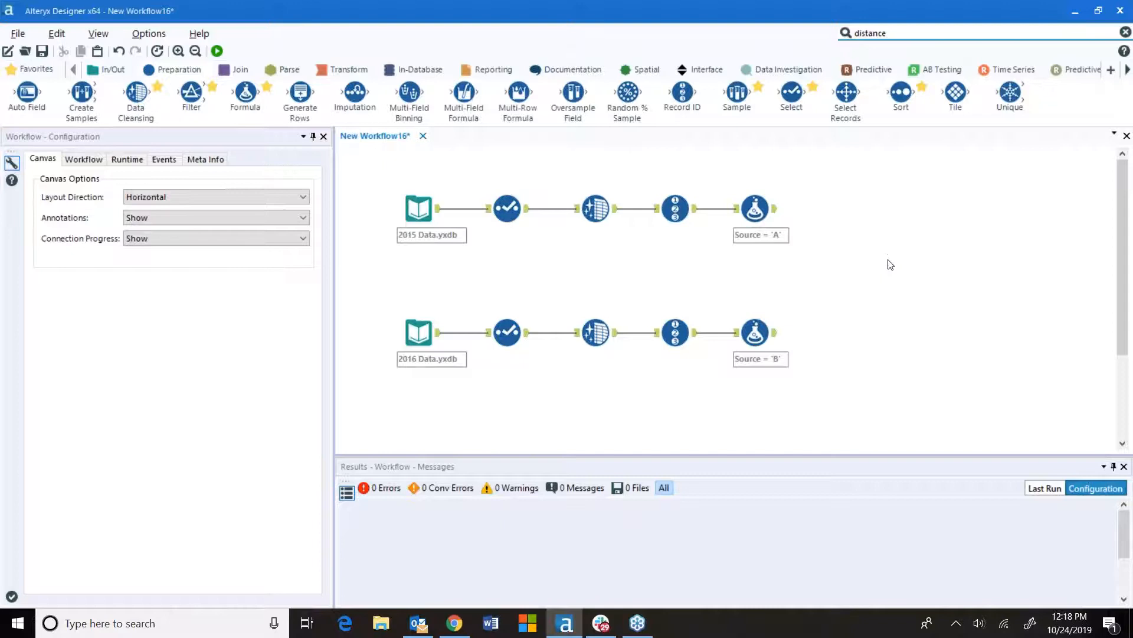
left_click_drag(714, 164, 815, 387)
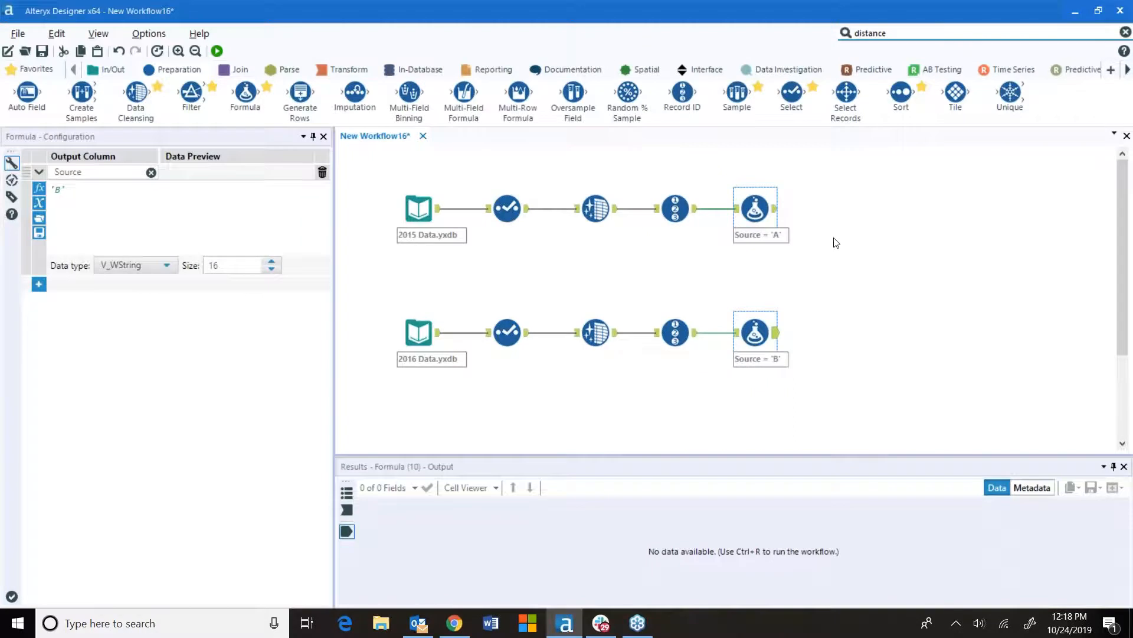
key("ctrl+shift+b")
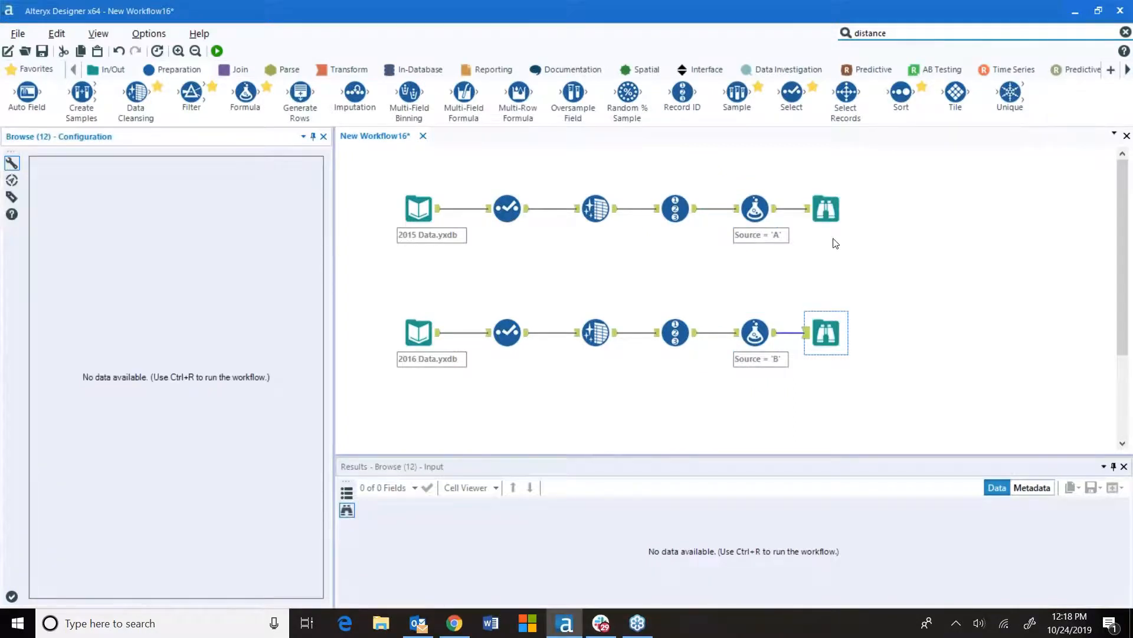
left_click_drag(788, 182, 890, 362)
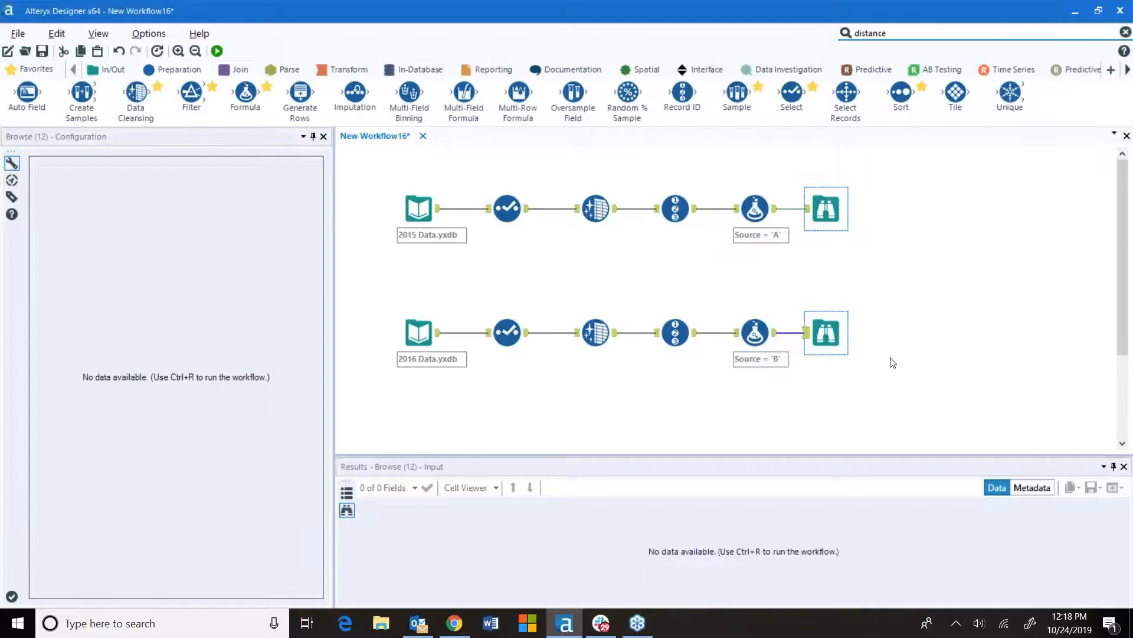
key("Delete")
left_click_drag(710, 173, 815, 384)
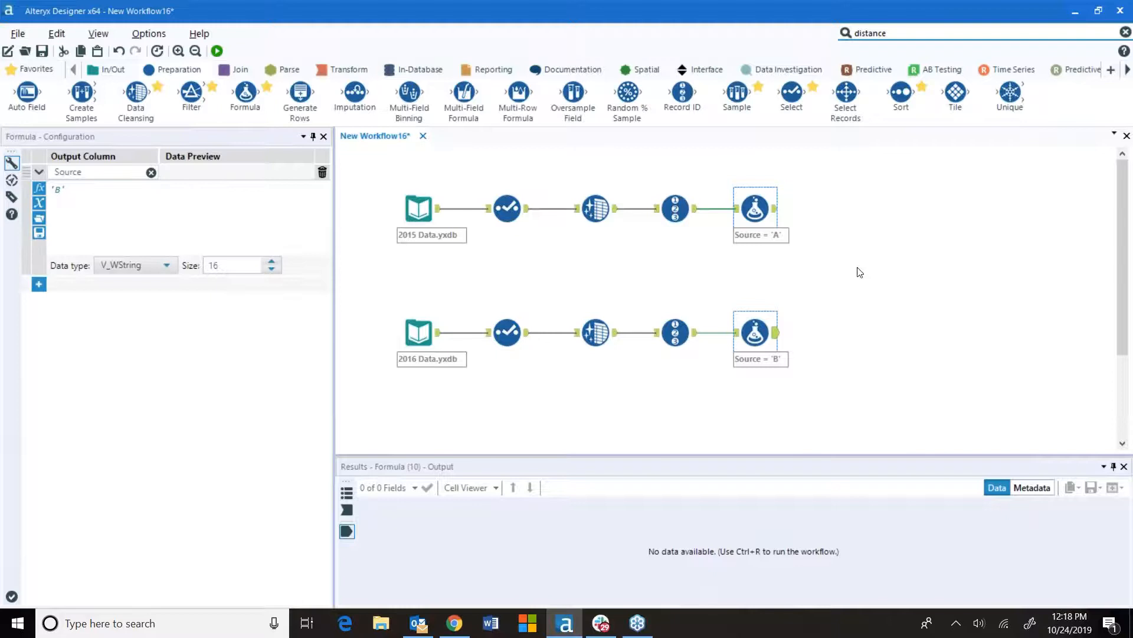
key("ctrl+z")
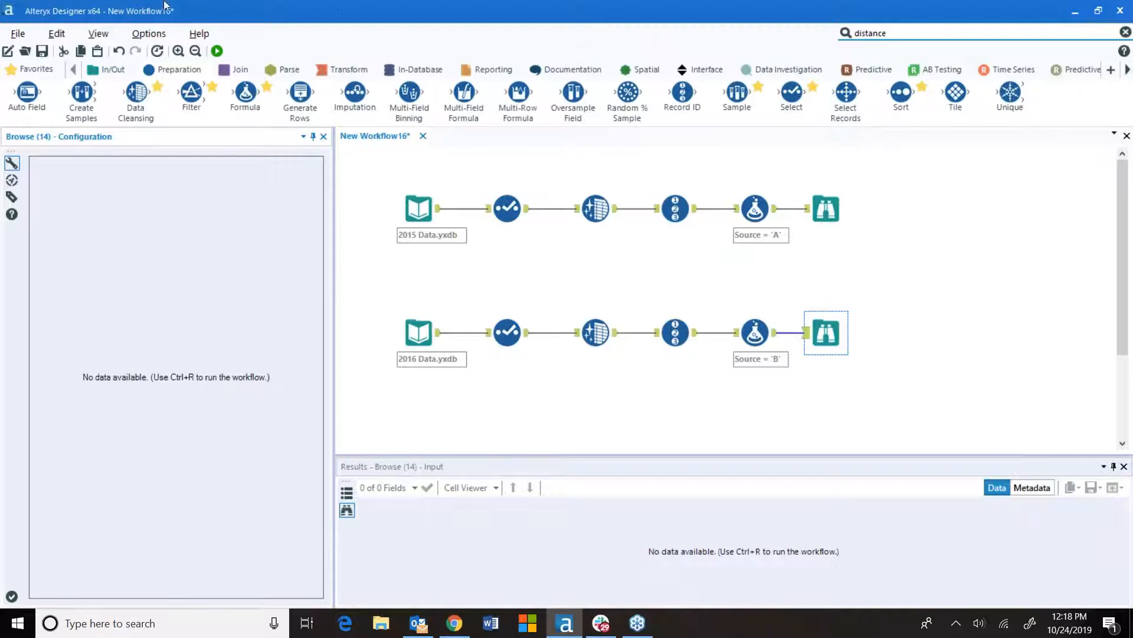
Run the workflow and inspect the output of each Browse tool
left_click(217, 51)
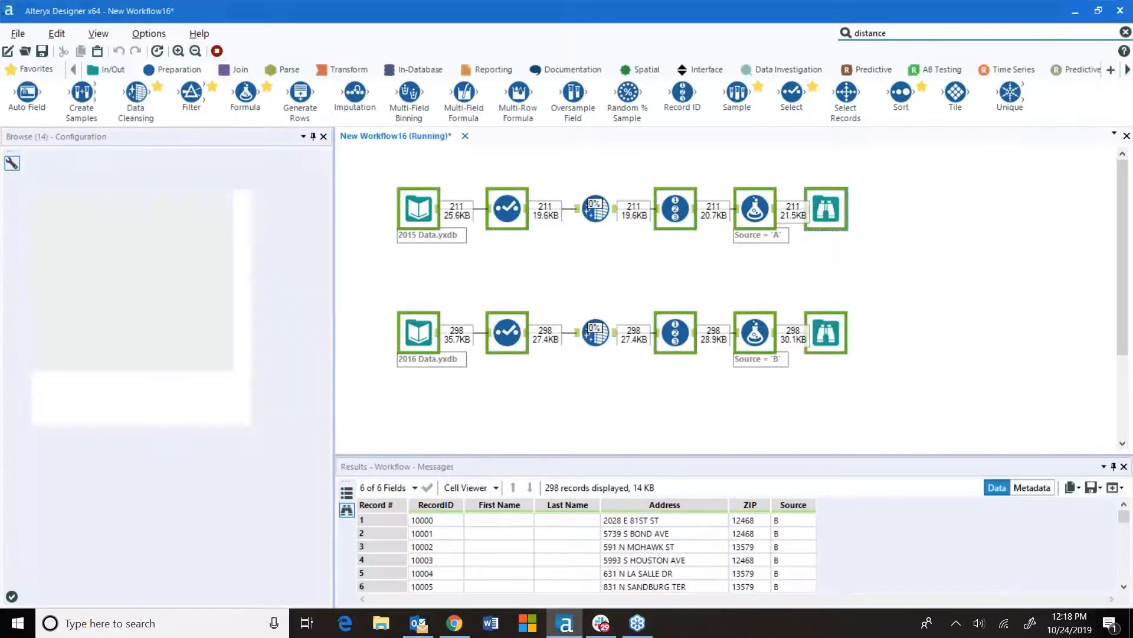
left_click(671, 348)
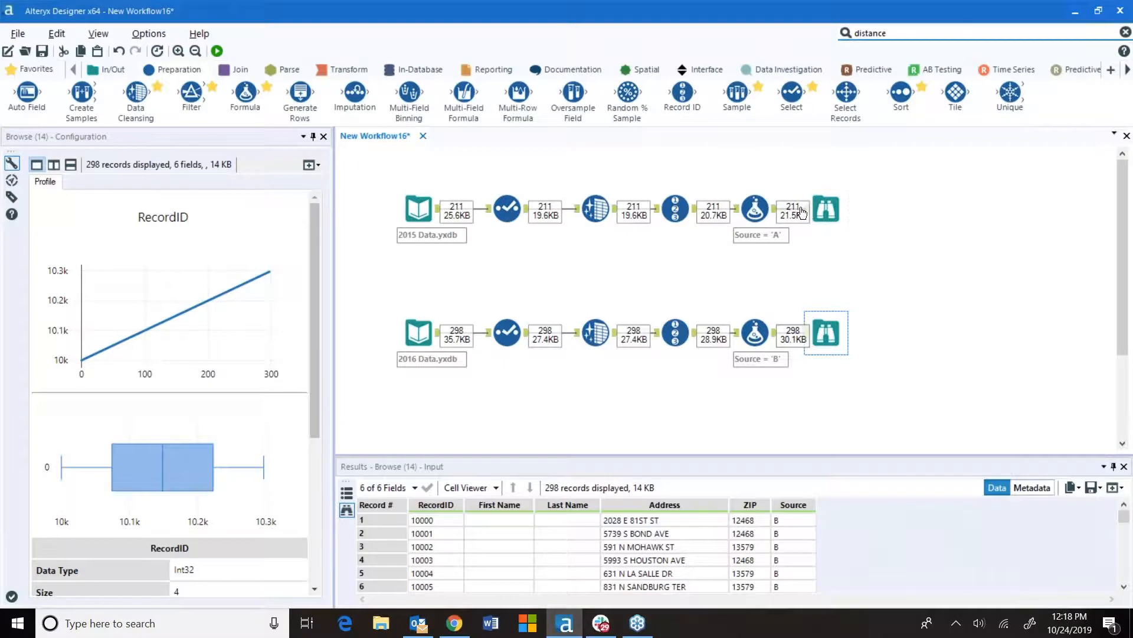
left_click(832, 211)
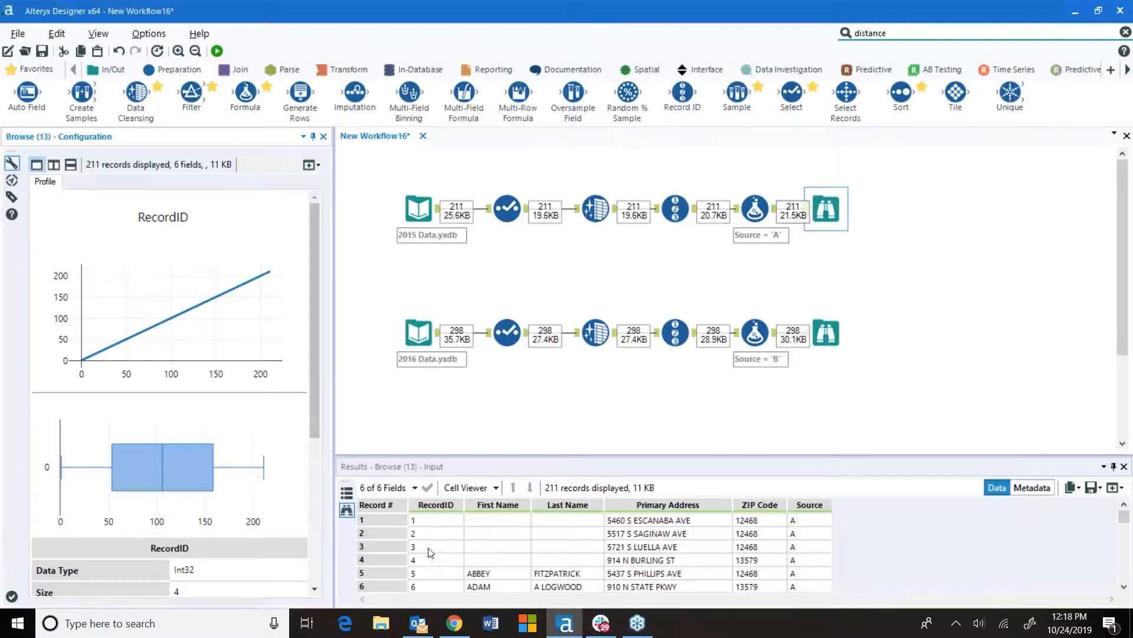
left_click(825, 339)
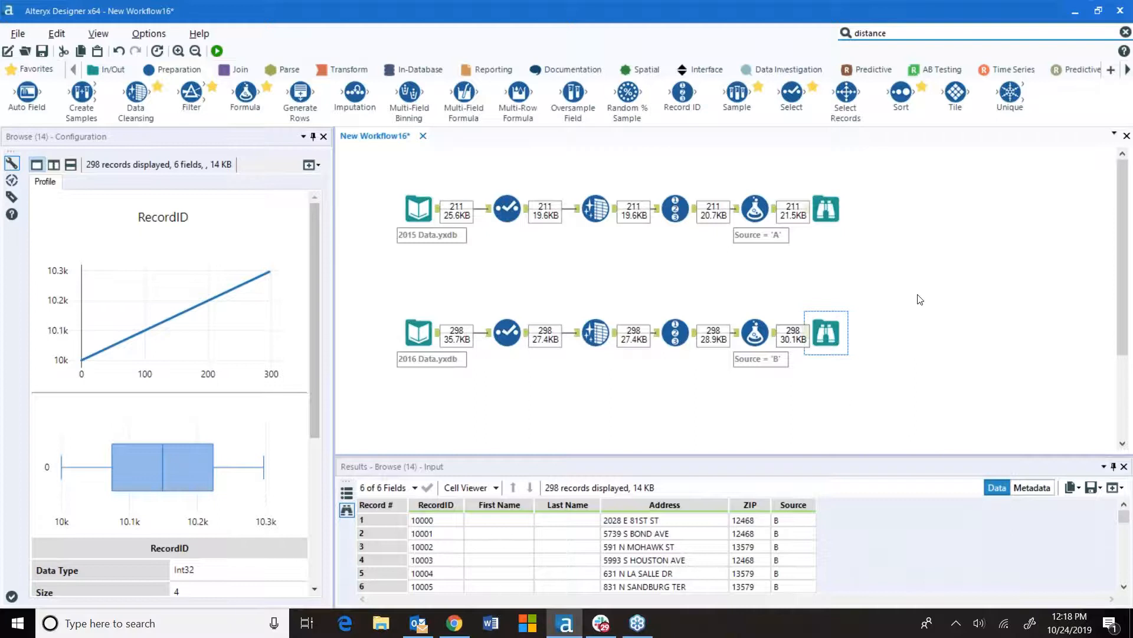
Place a Union tool on the canvas between the two branches
left_click(244, 70)
mouse_move(200, 101)
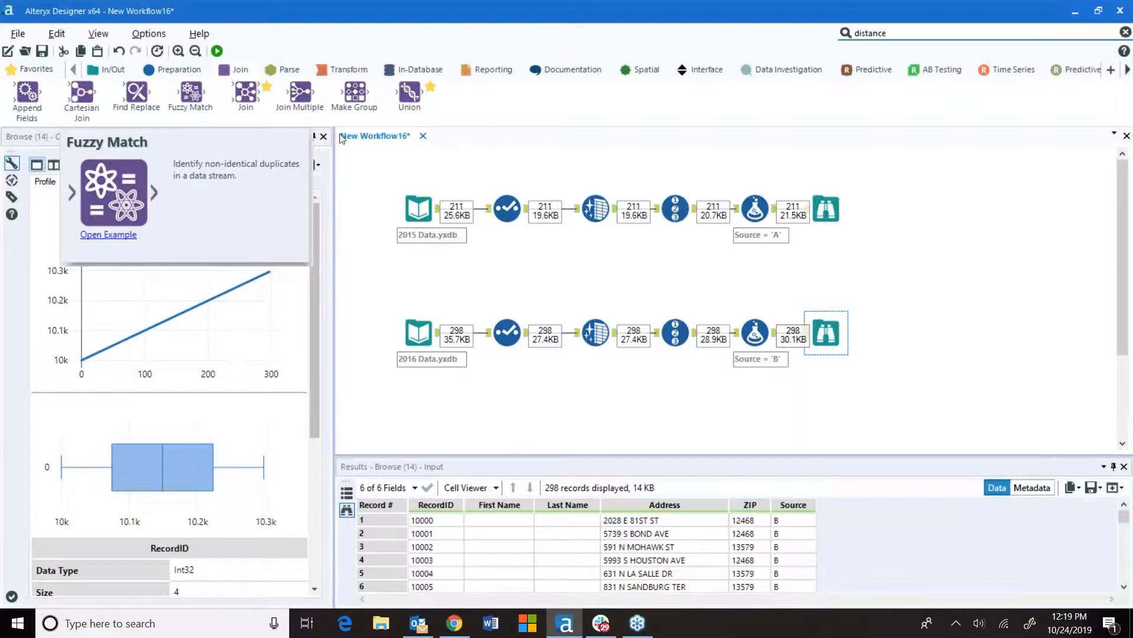
mouse_move(410, 97)
left_click_drag(410, 97, 896, 266)
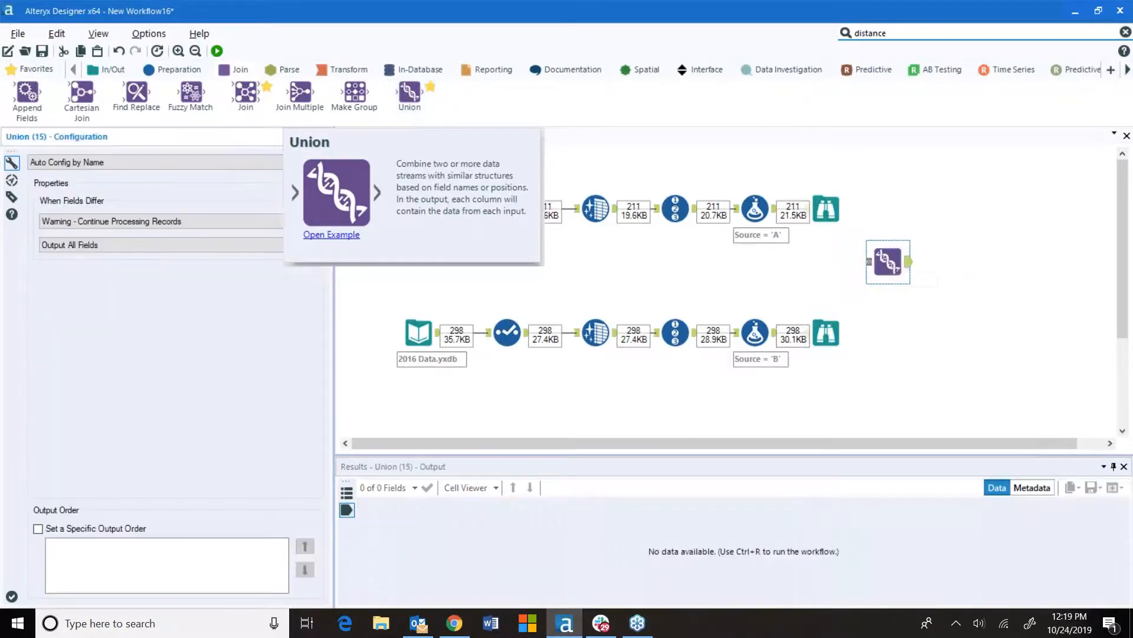
Connect both Formula tool outputs to the Union tool's input
scroll(896, 267, "up", 3)
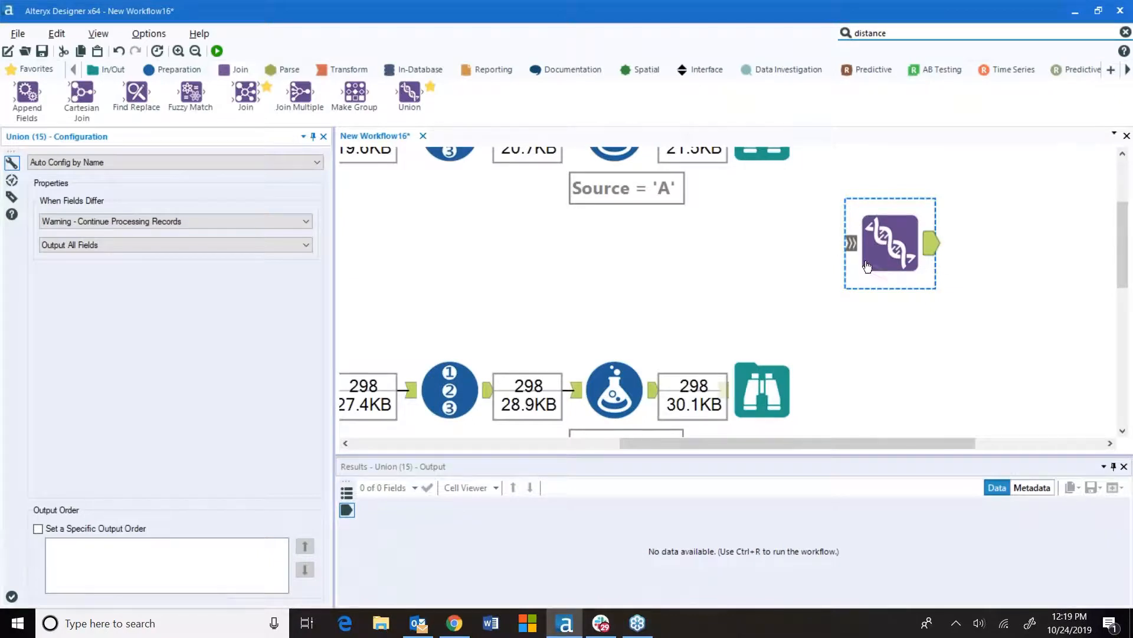
scroll(879, 248, "down", 3)
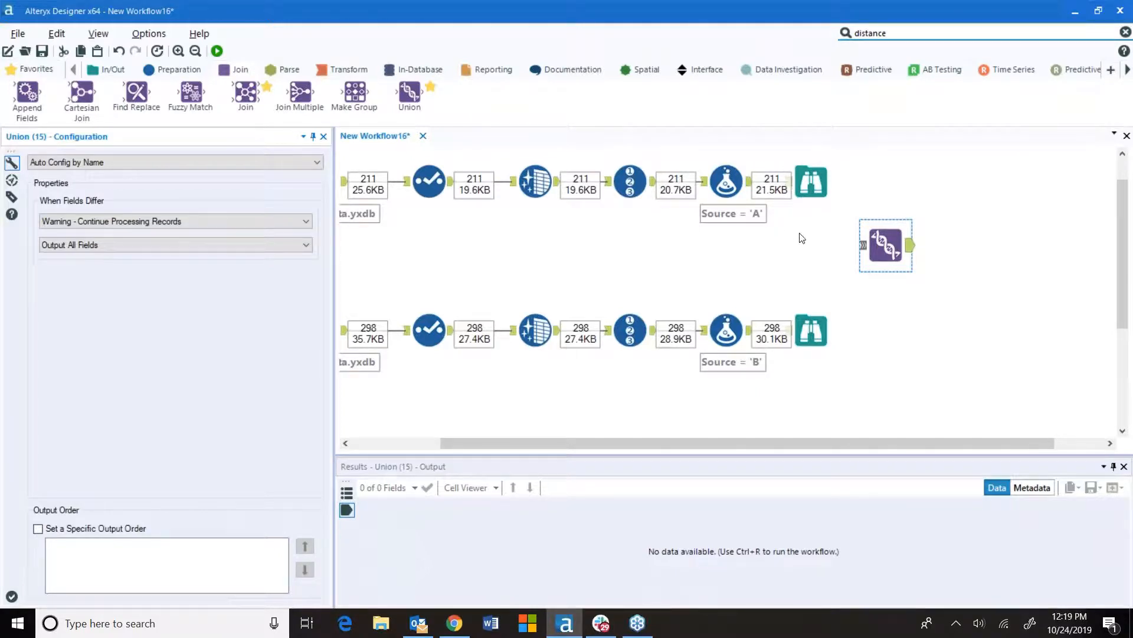
left_click_drag(749, 181, 863, 247)
left_click_drag(749, 330, 863, 247)
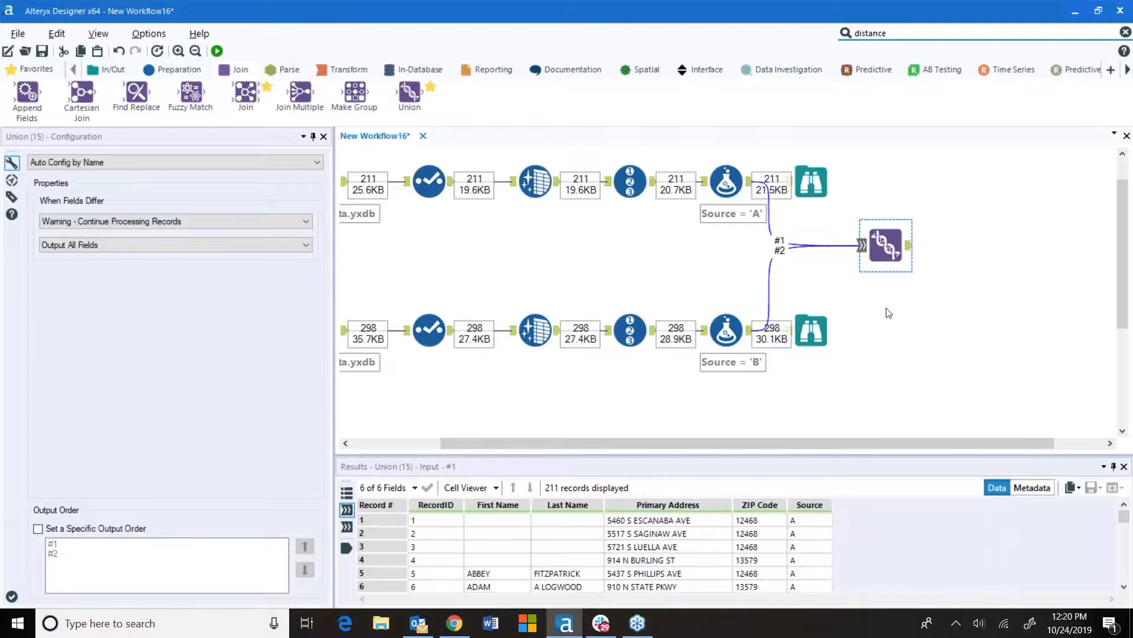
Switch the Union to Manually Configure Fields and align the 2016 Address field under Primary Address
left_click(137, 165)
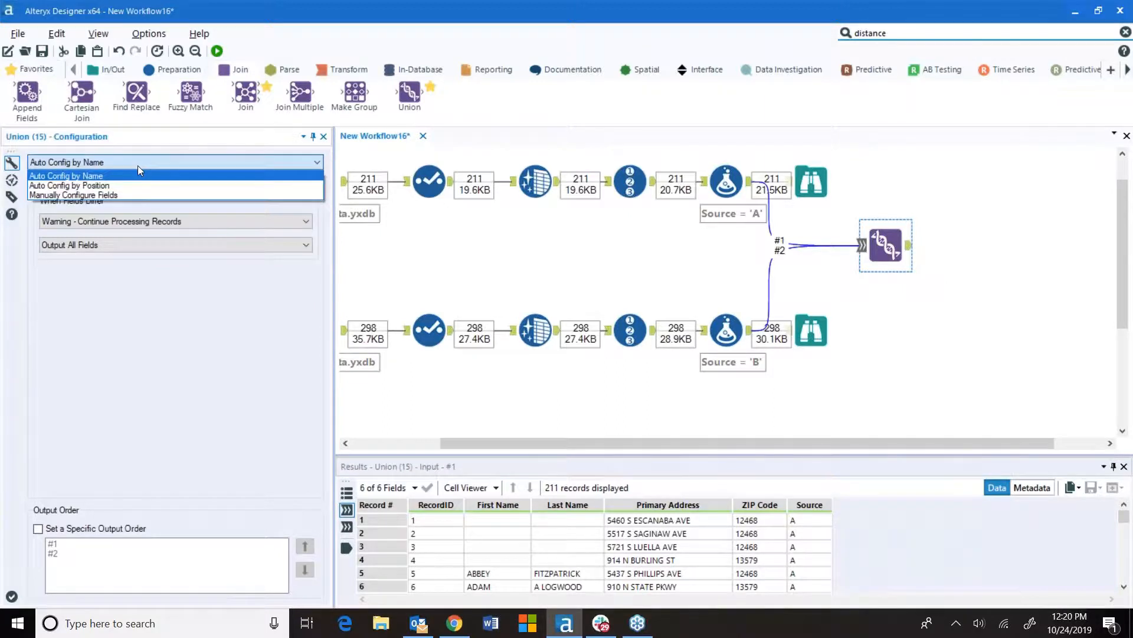
left_click(121, 195)
left_click_drag(334, 259, 630, 267)
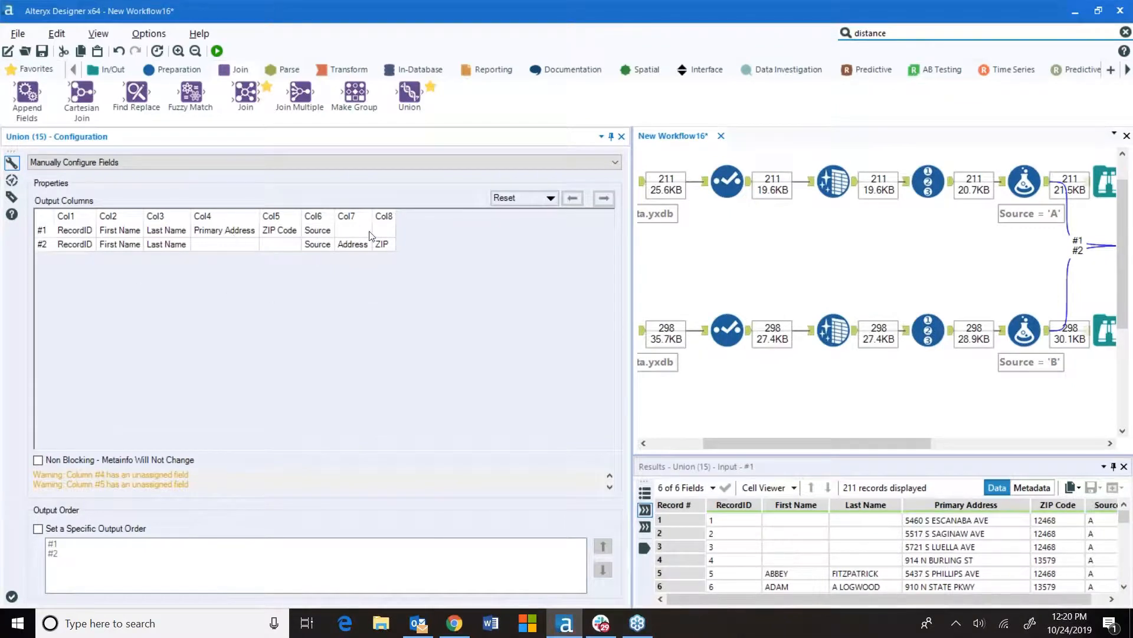
left_click(356, 245)
left_click(578, 201)
left_click(577, 200)
left_click(578, 200)
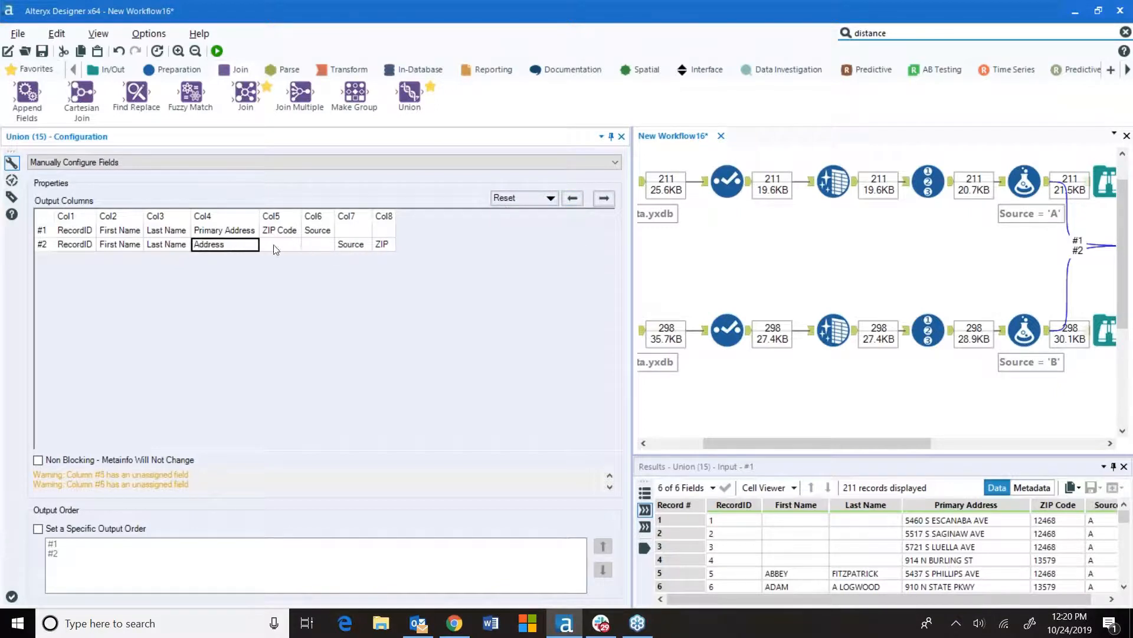
Align the 2016 ZIP and Source fields under ZIP Code and Source in the Union configuration
left_click(388, 246)
left_click(573, 200)
left_click(573, 200)
left_click(573, 199)
left_click(387, 248)
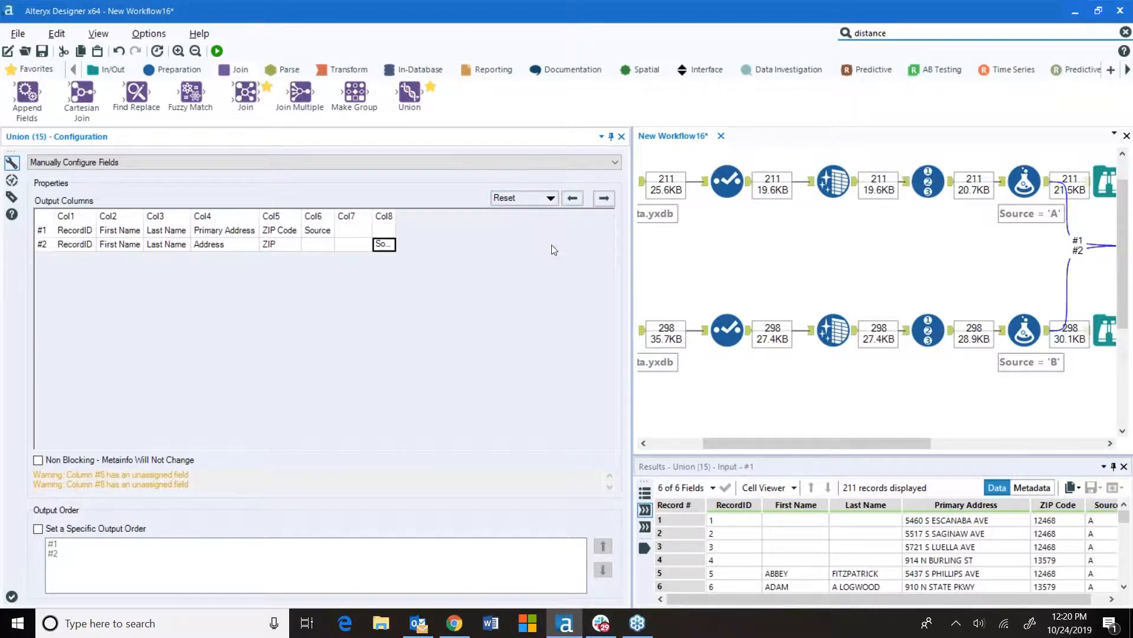
left_click(572, 199)
left_click(573, 198)
left_click(603, 198)
left_click(573, 198)
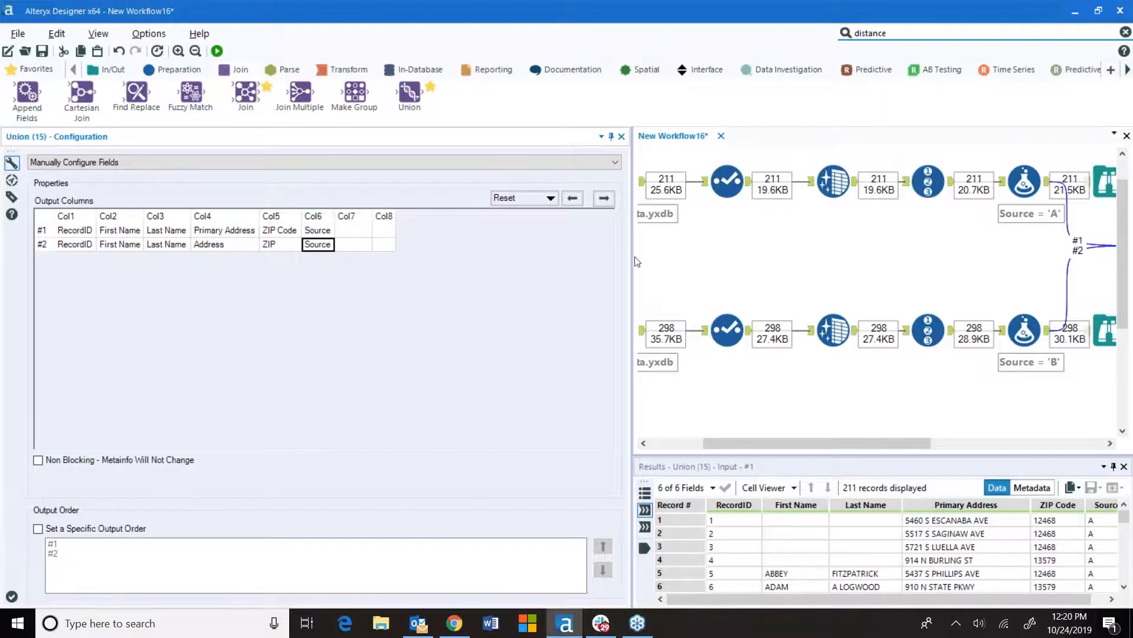
Add a Fuzzy Match tool after the Union tool
left_click_drag(632, 259, 375, 258)
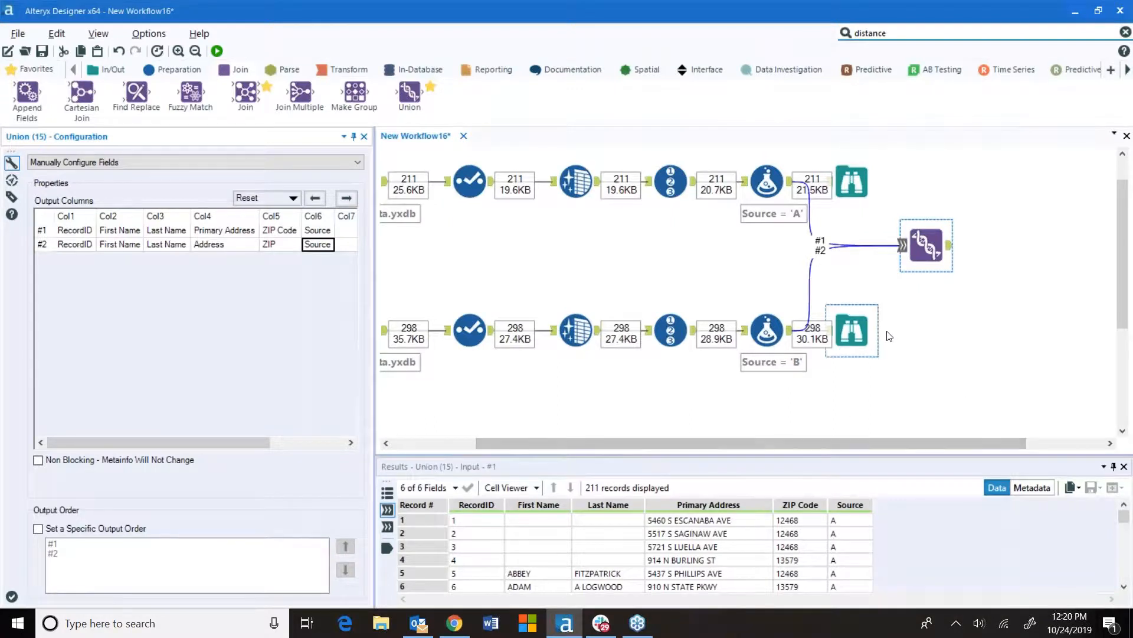
scroll(990, 323, "down", 1)
left_click_drag(915, 443, 1020, 439)
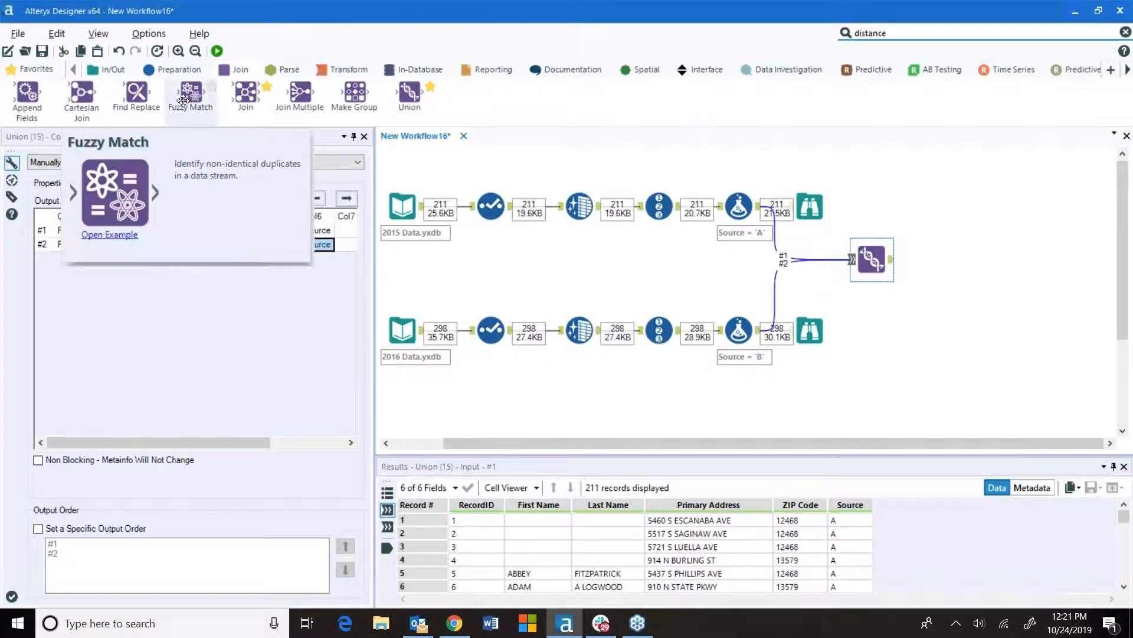
left_click_drag(188, 99, 962, 259)
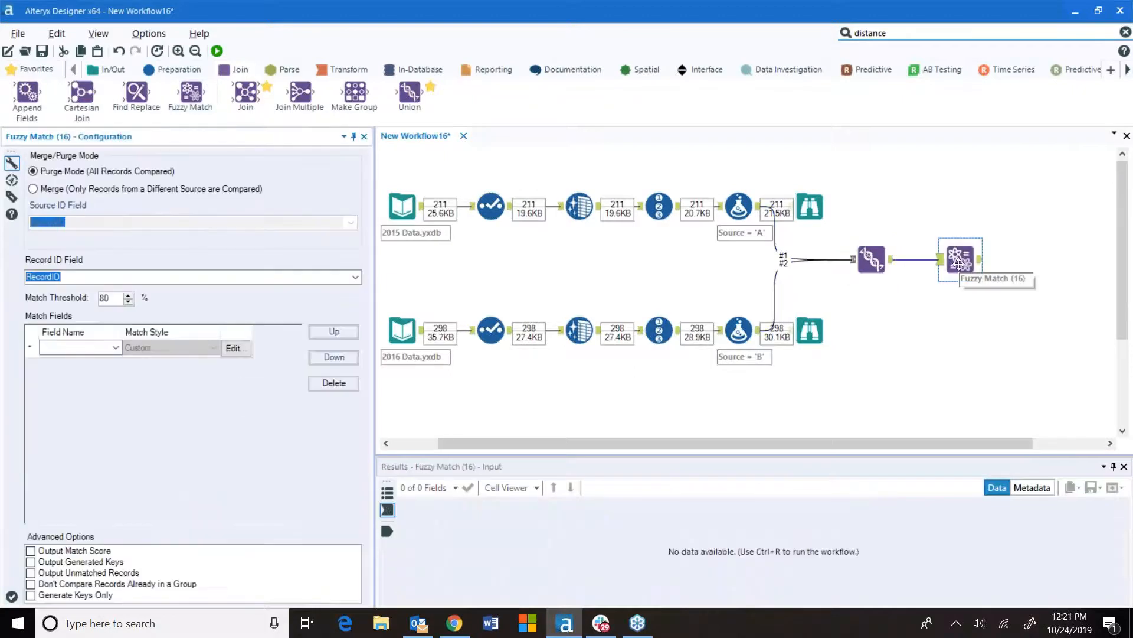
Set the Fuzzy Match tool to Merge mode, using Source as the Source ID field
scroll(945, 273, "up", 3)
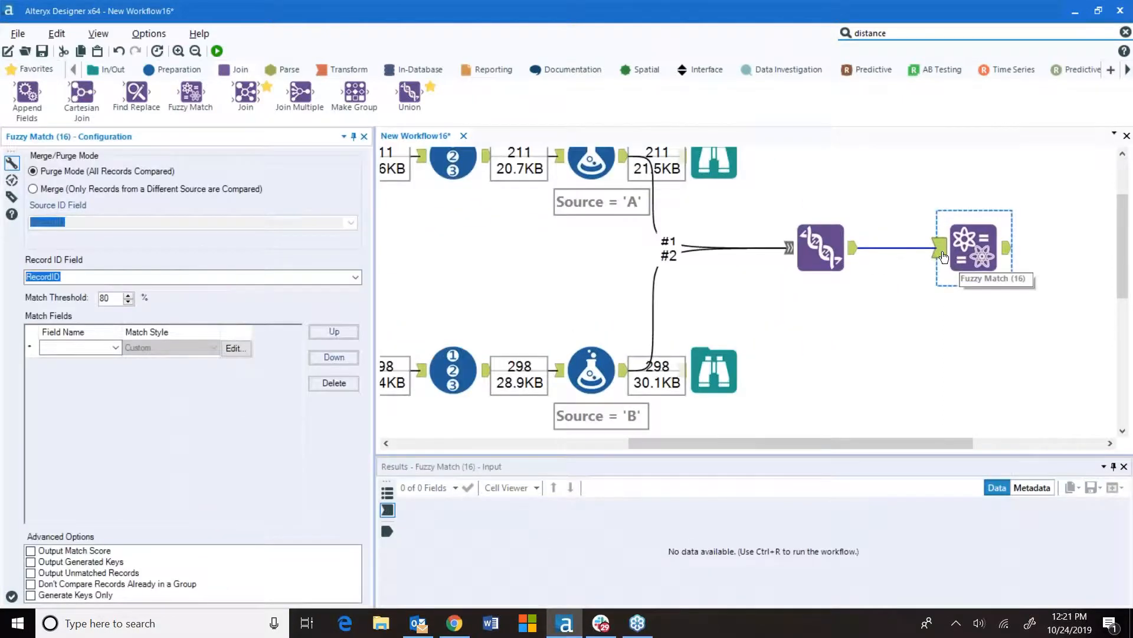
scroll(952, 260, "down", 1)
scroll(952, 260, "down", 1)
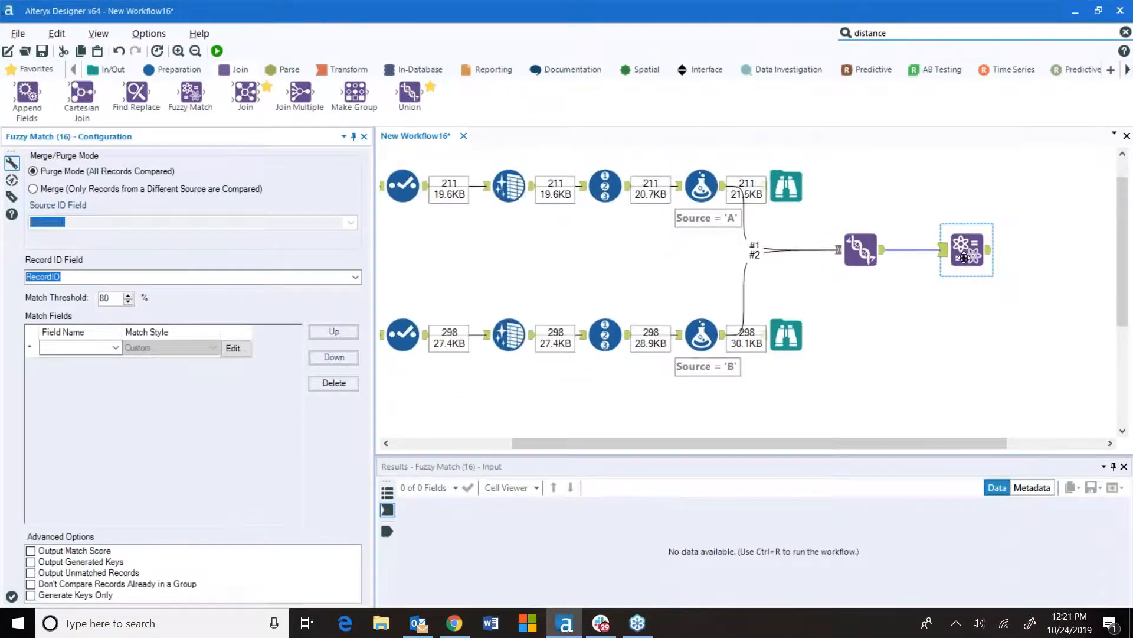
scroll(960, 255, "down", 1)
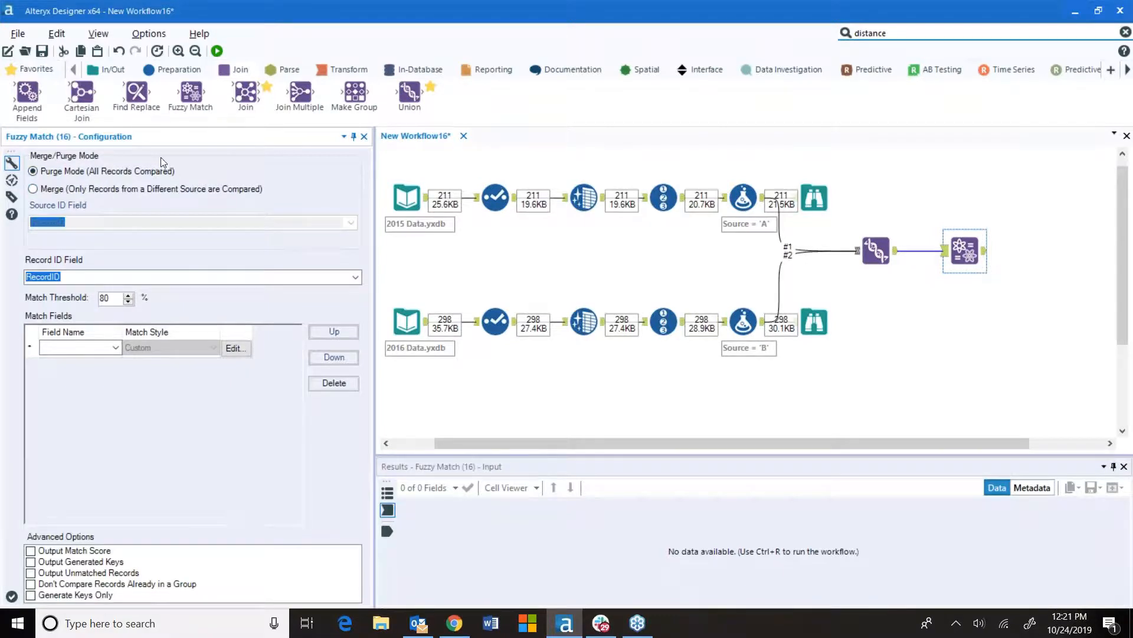
left_click(355, 277)
left_click(355, 278)
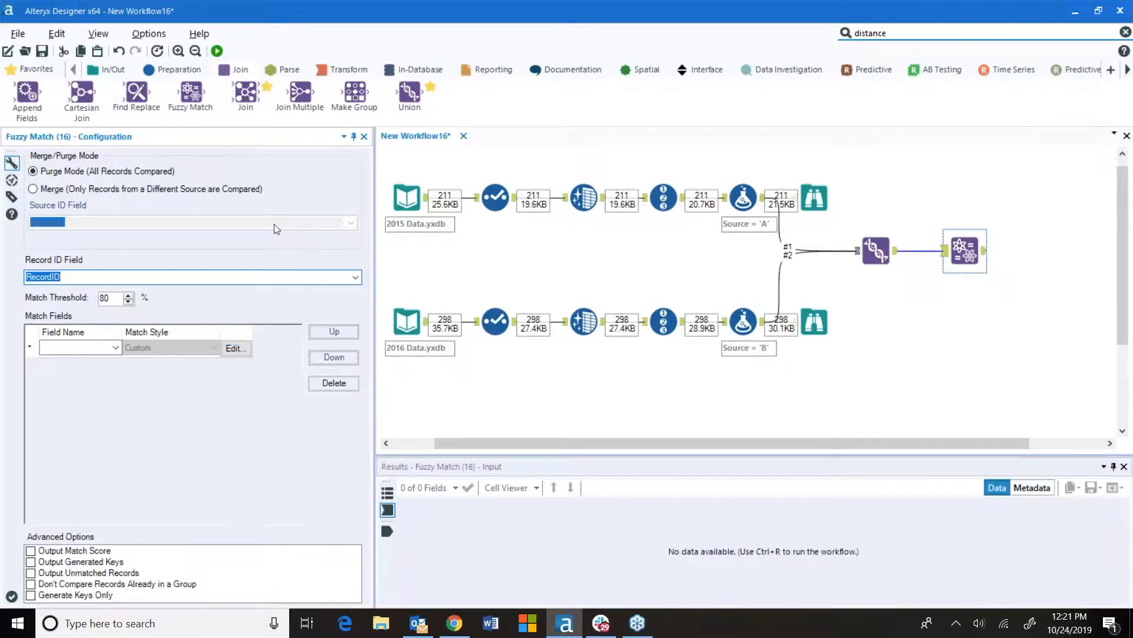
left_click(50, 192)
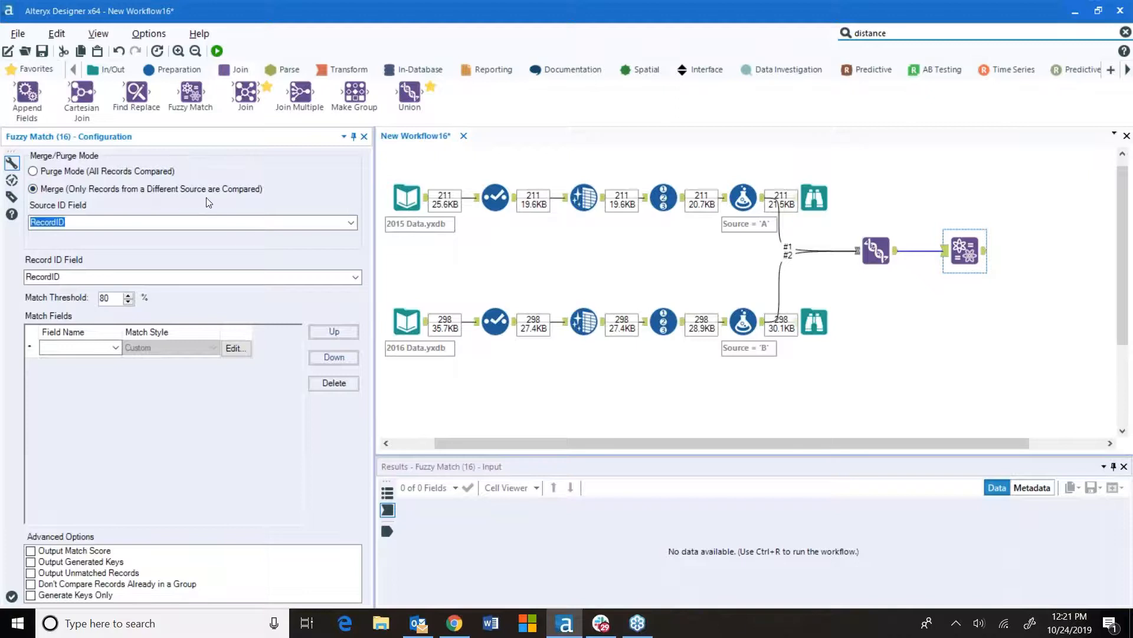
left_click(350, 224)
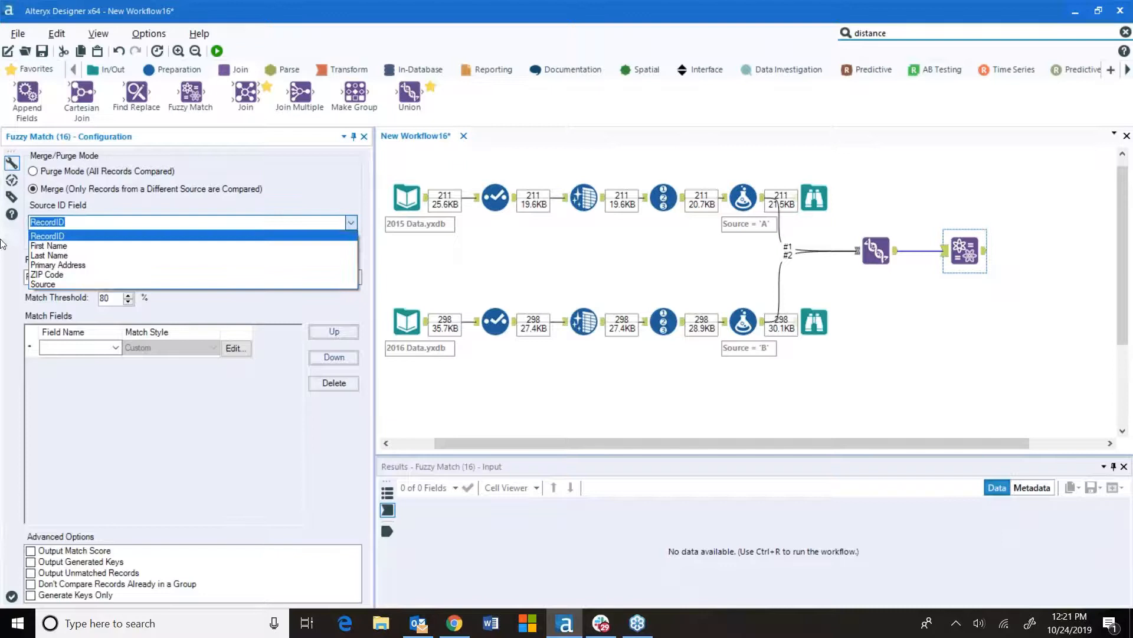
left_click(41, 283)
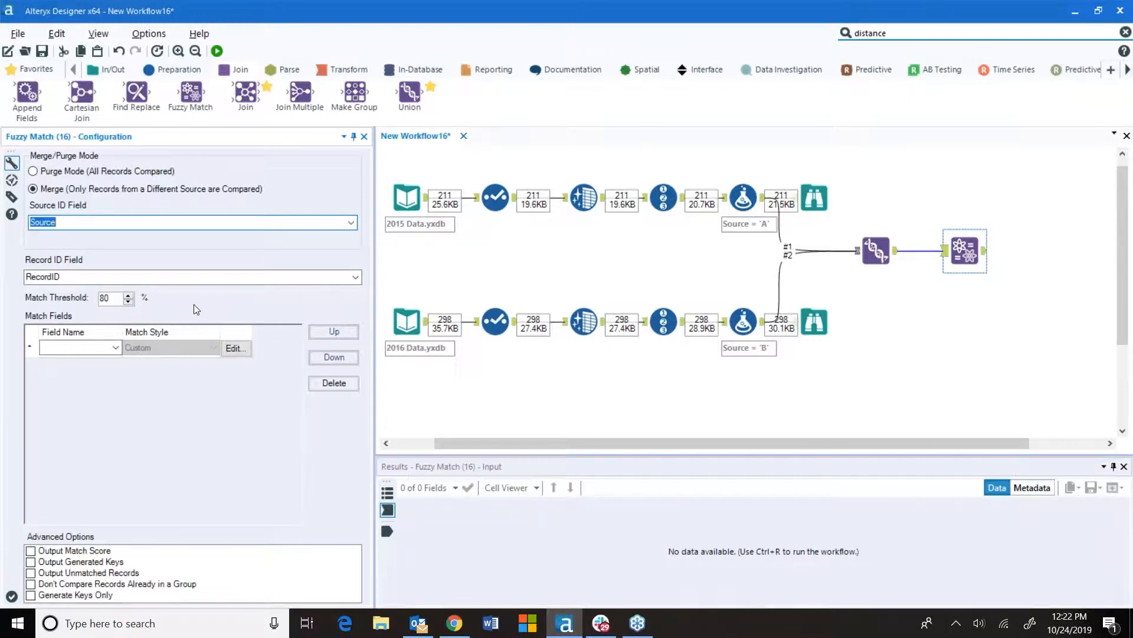
Add ZIP Code as a match field with the ZIP Code match style
left_click(116, 348)
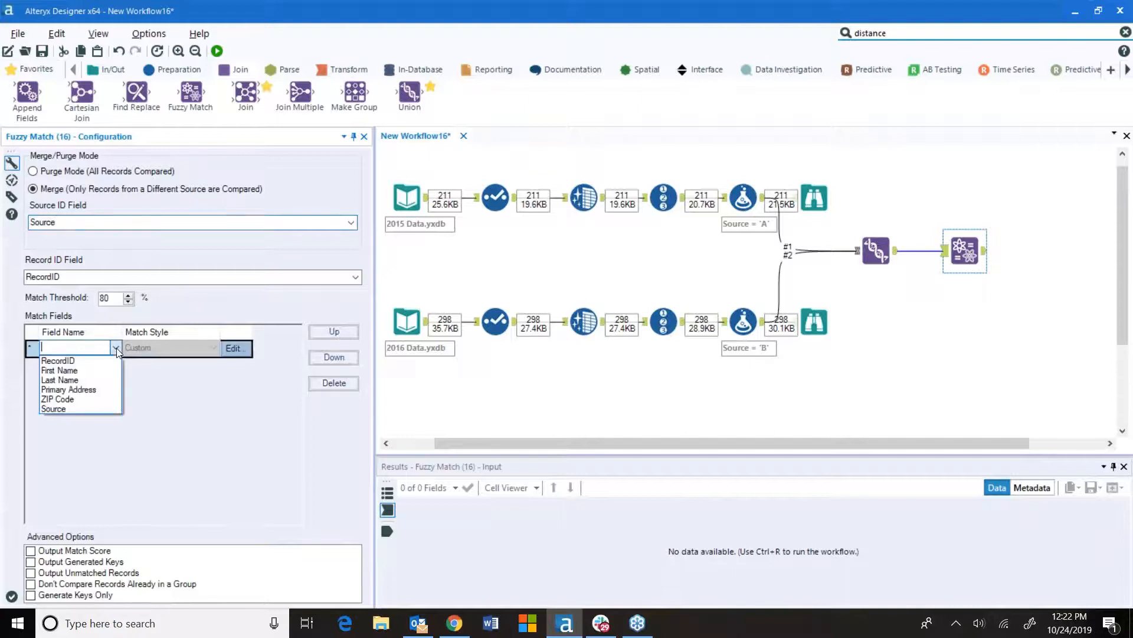
left_click(106, 400)
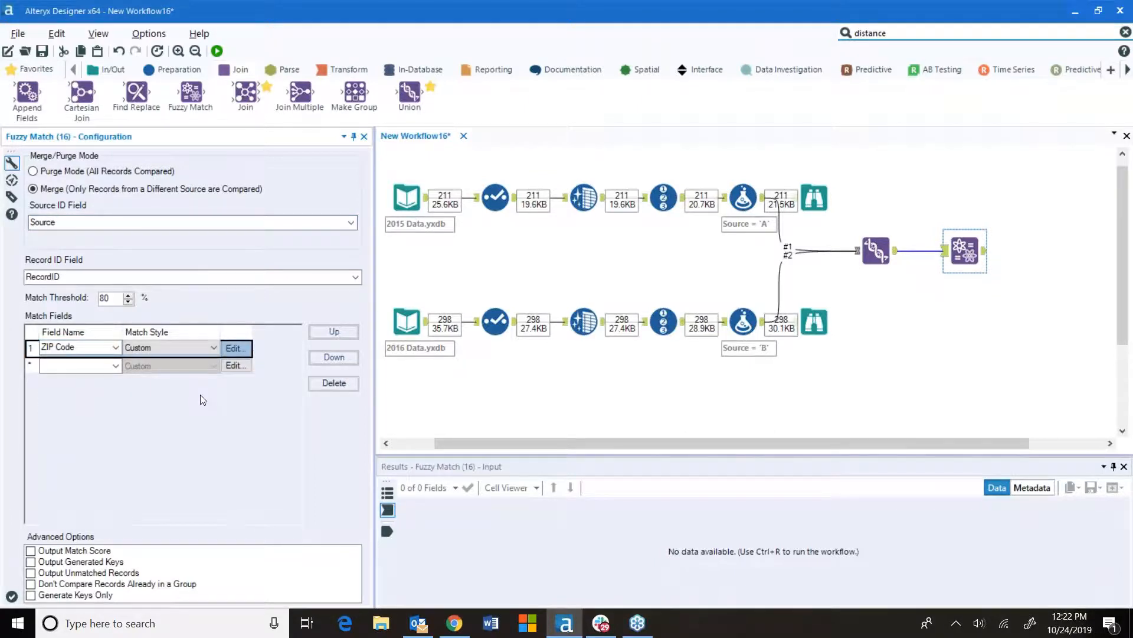
left_click(213, 348)
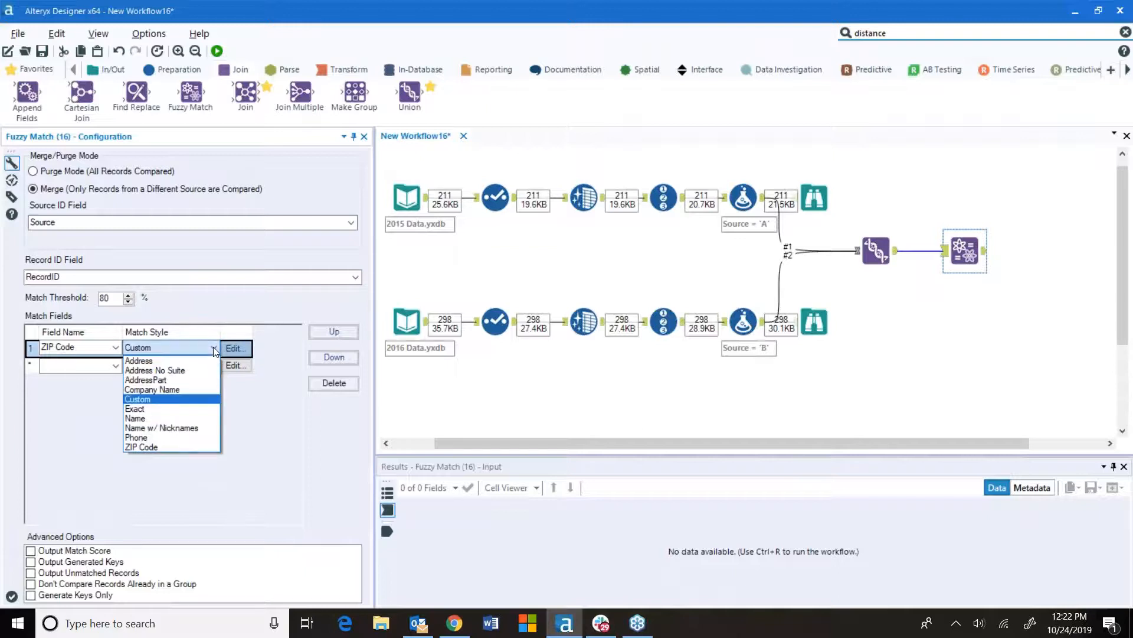
left_click(172, 447)
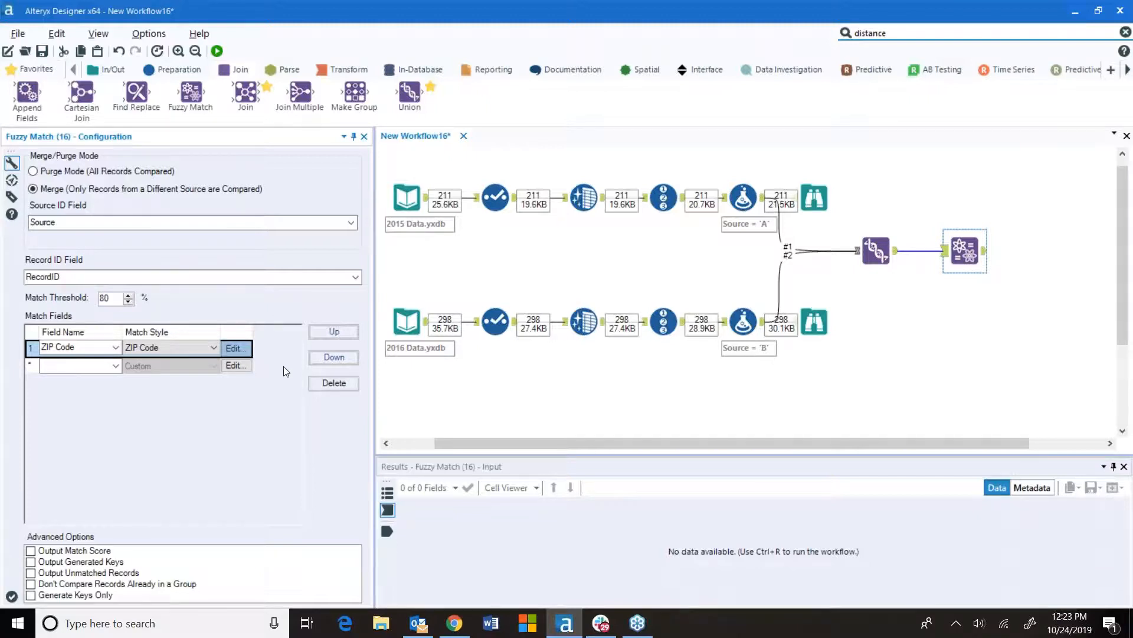
Open the ZIP Code field's match options and review the Company Name style's preprocess, key and match function choices without saving
left_click(235, 348)
left_click(697, 107)
left_click(418, 208)
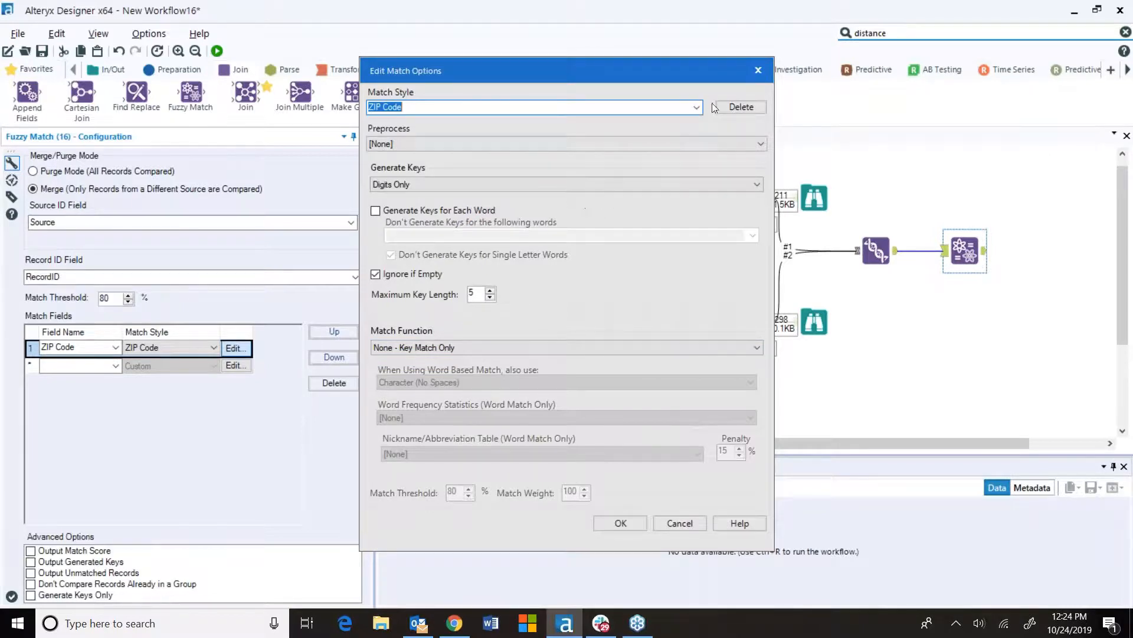
left_click(697, 107)
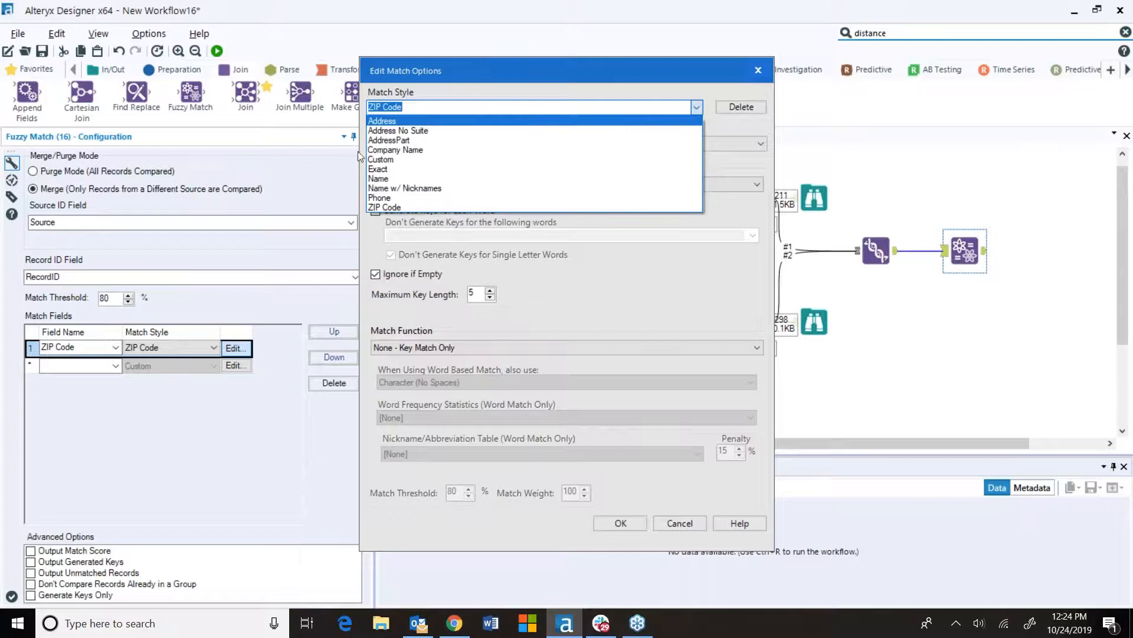
left_click(417, 154)
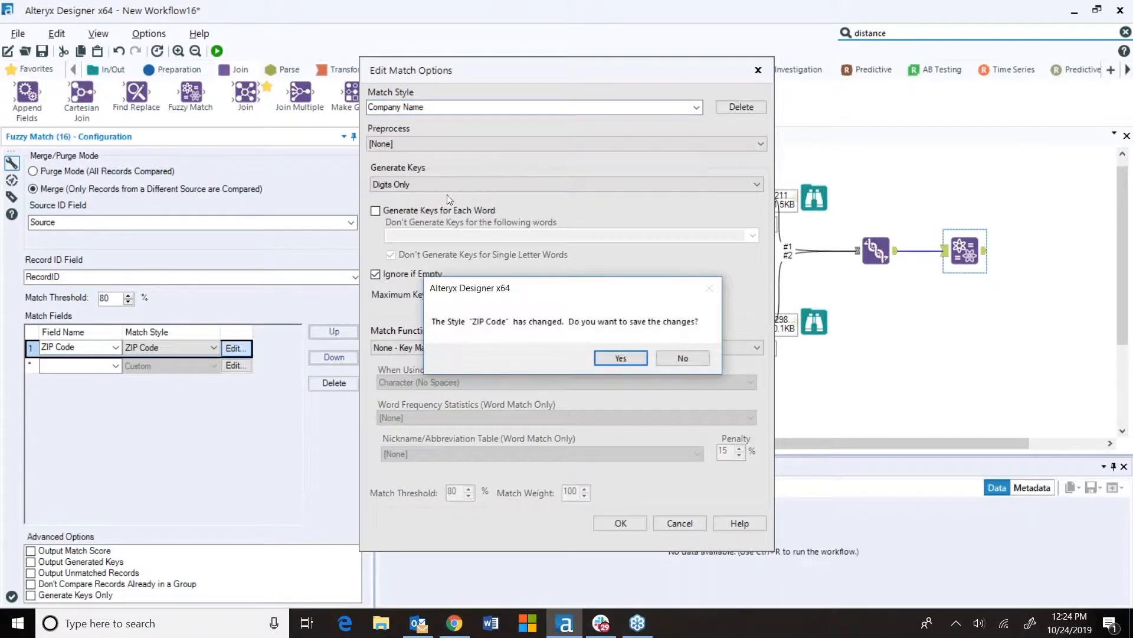
left_click(685, 360)
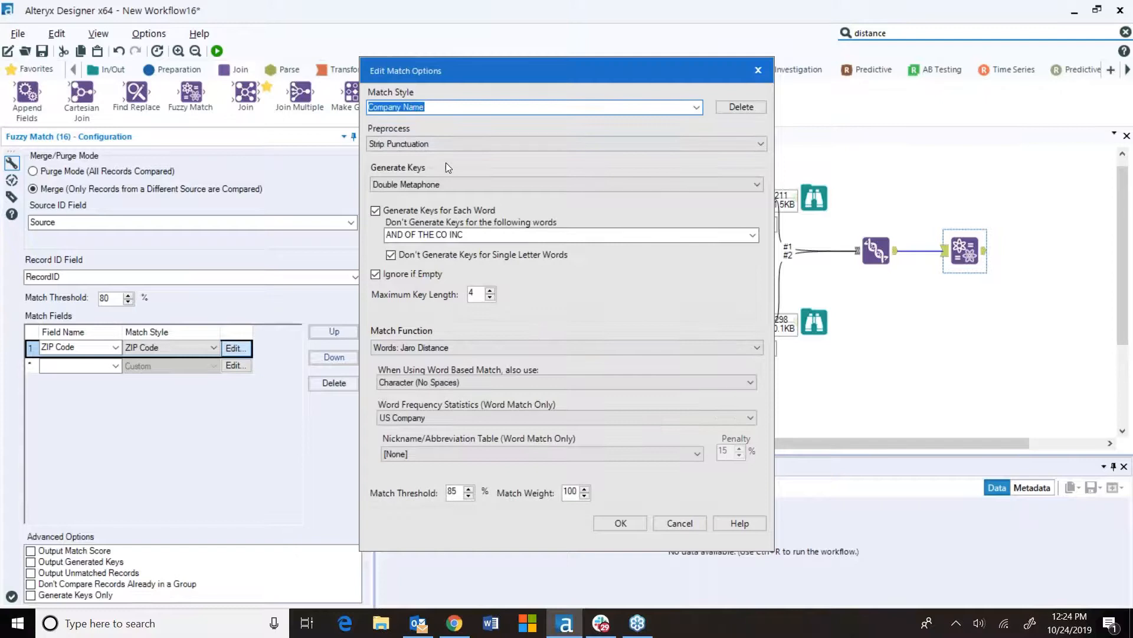
left_click(459, 144)
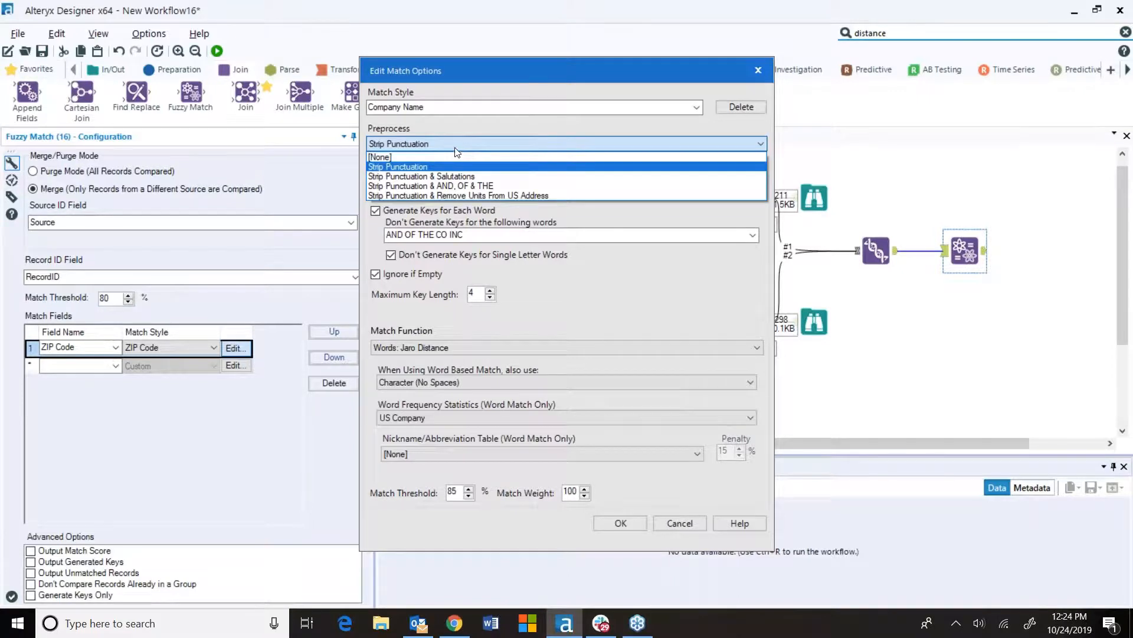
left_click(454, 146)
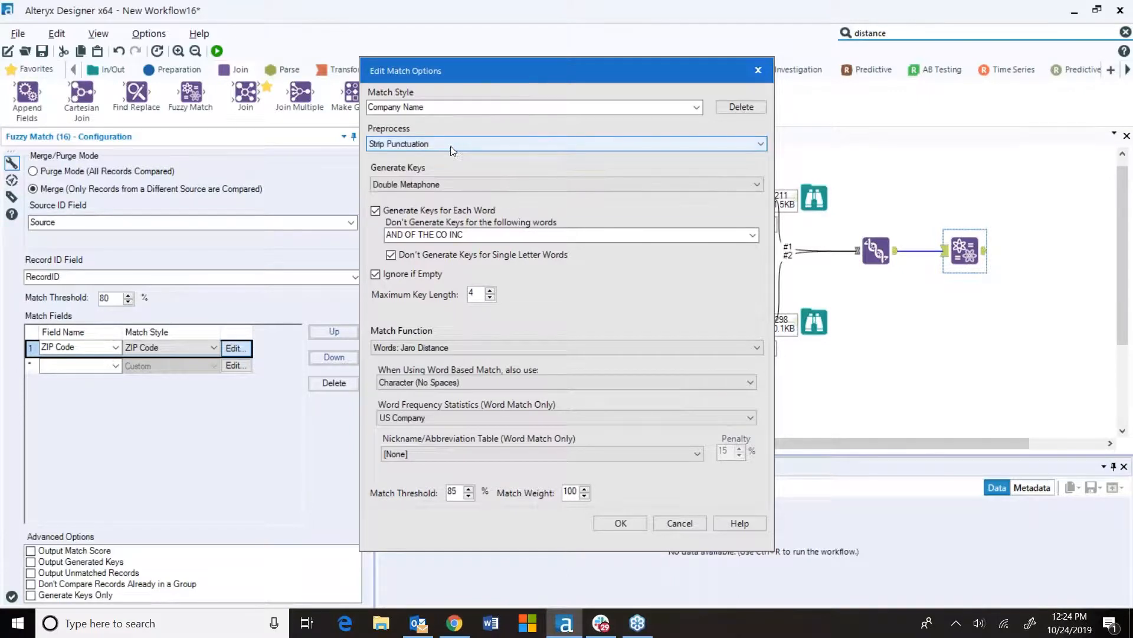
left_click(486, 180)
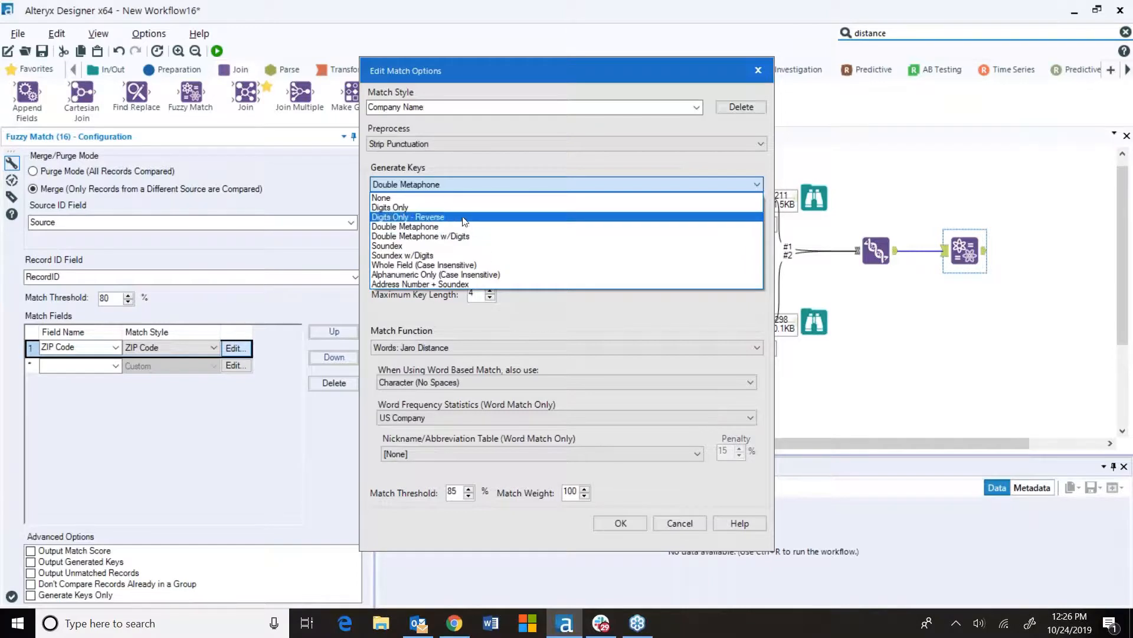
left_click(464, 165)
left_click(471, 347)
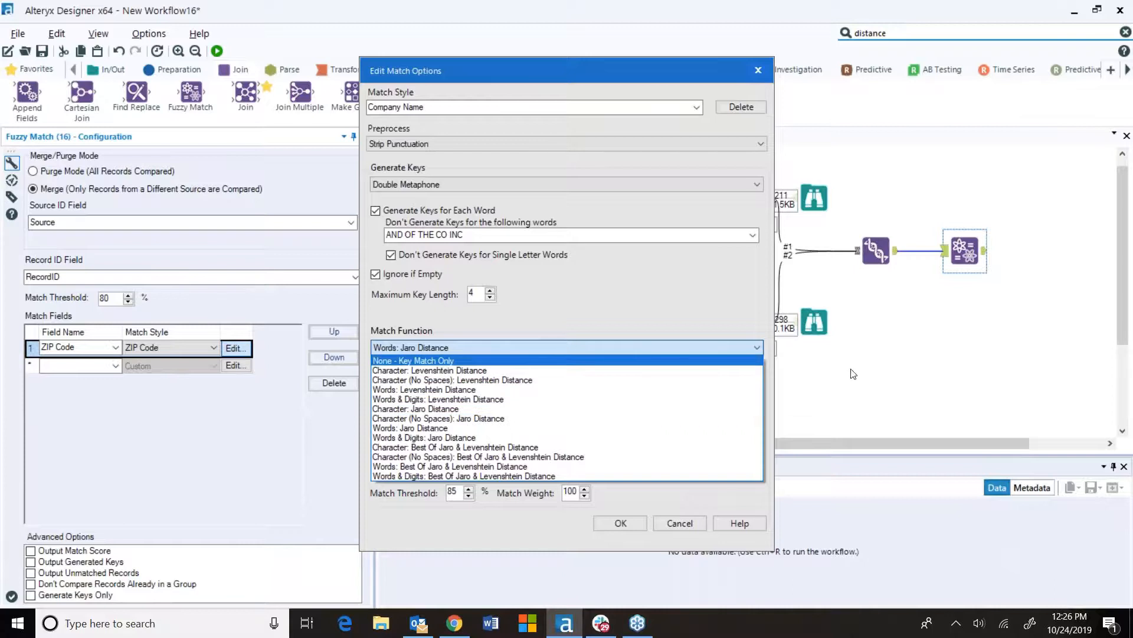
left_click(705, 521)
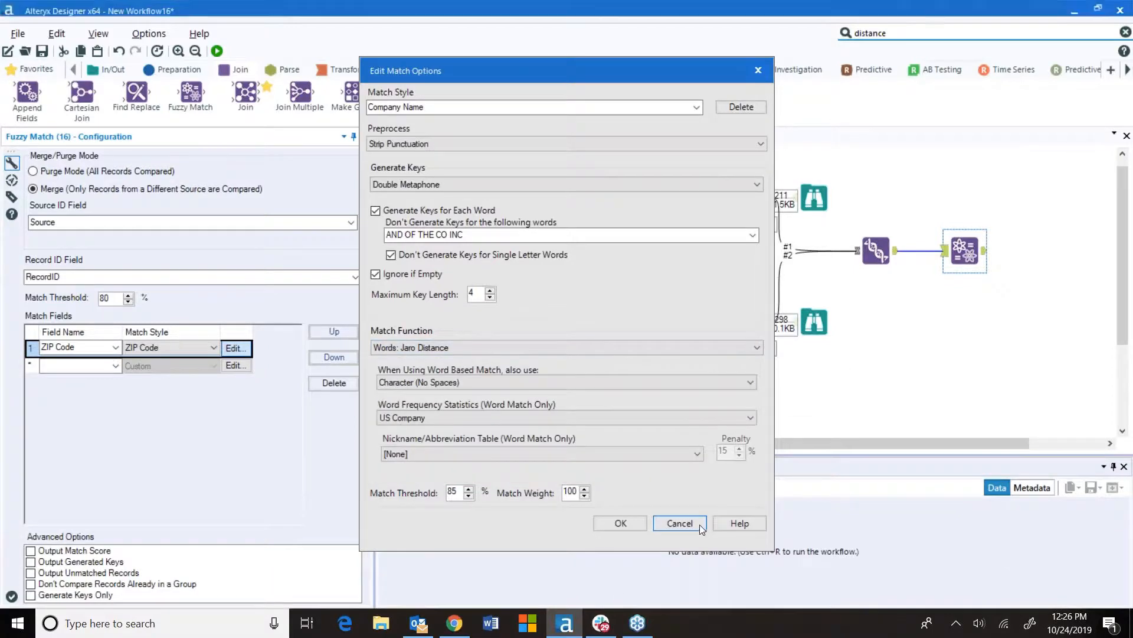
left_click(699, 524)
Switch to the browser and read the Levenshtein distance and Jaro–Winkler distance articles
left_click(454, 622)
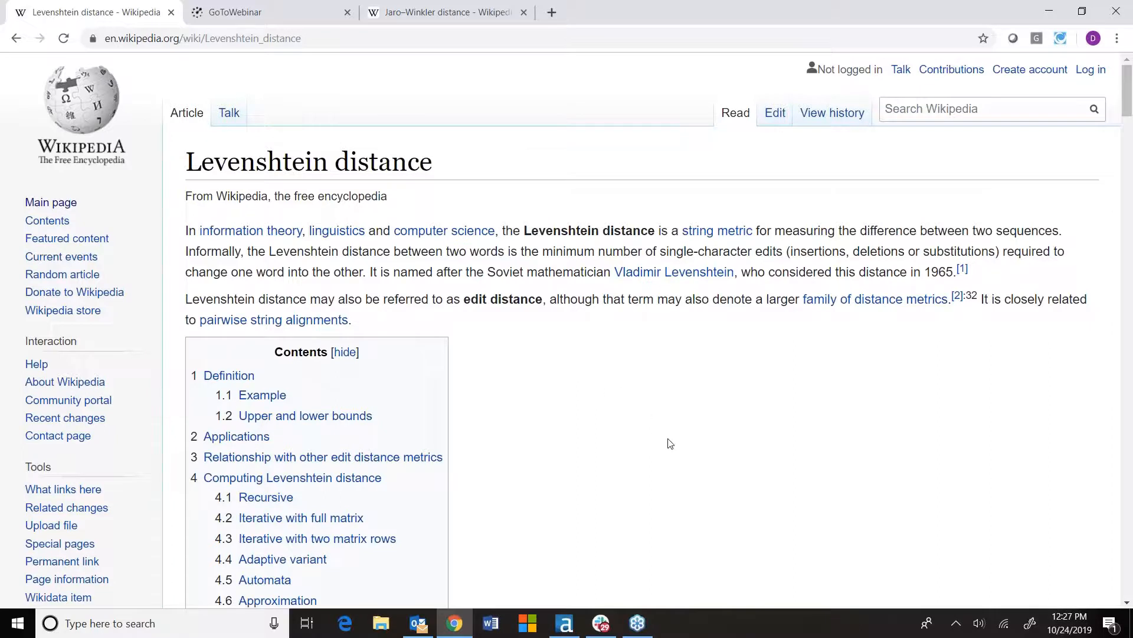
scroll(671, 443, "down", 9)
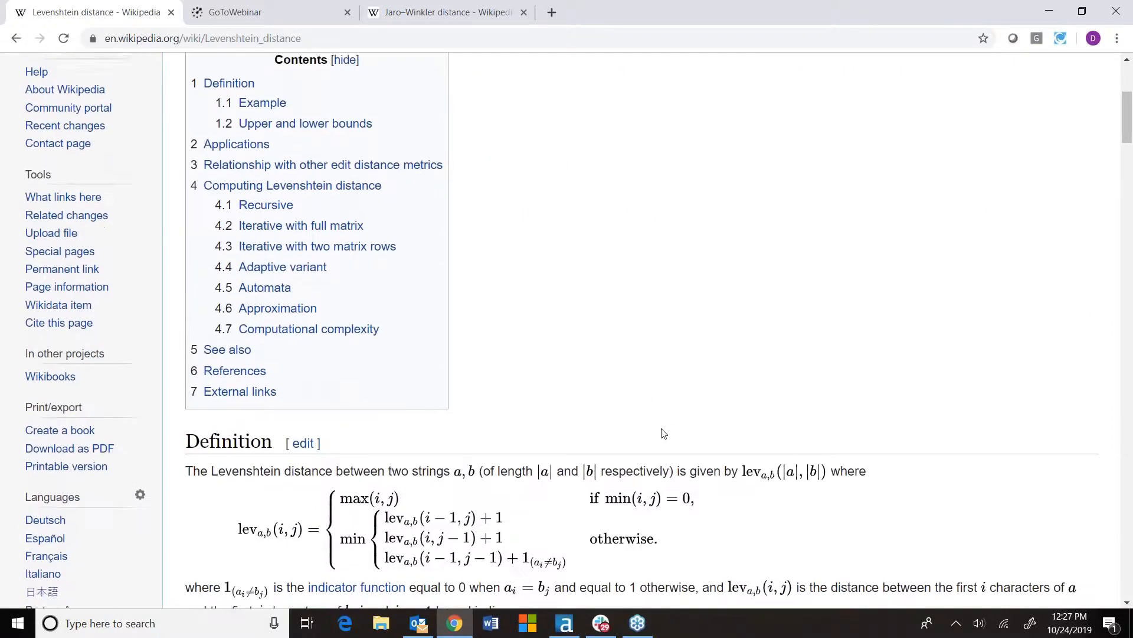
scroll(718, 397, "down", 1)
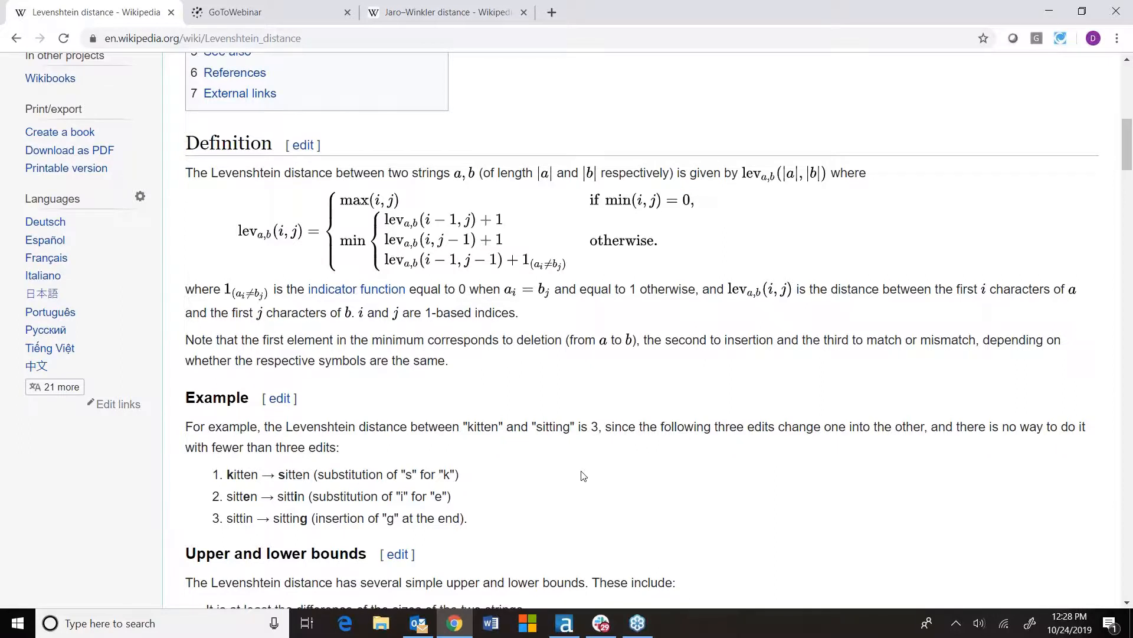
scroll(595, 481, "up", 1)
scroll(597, 484, "down", 1)
scroll(653, 329, "down", 3)
scroll(645, 321, "up", 10)
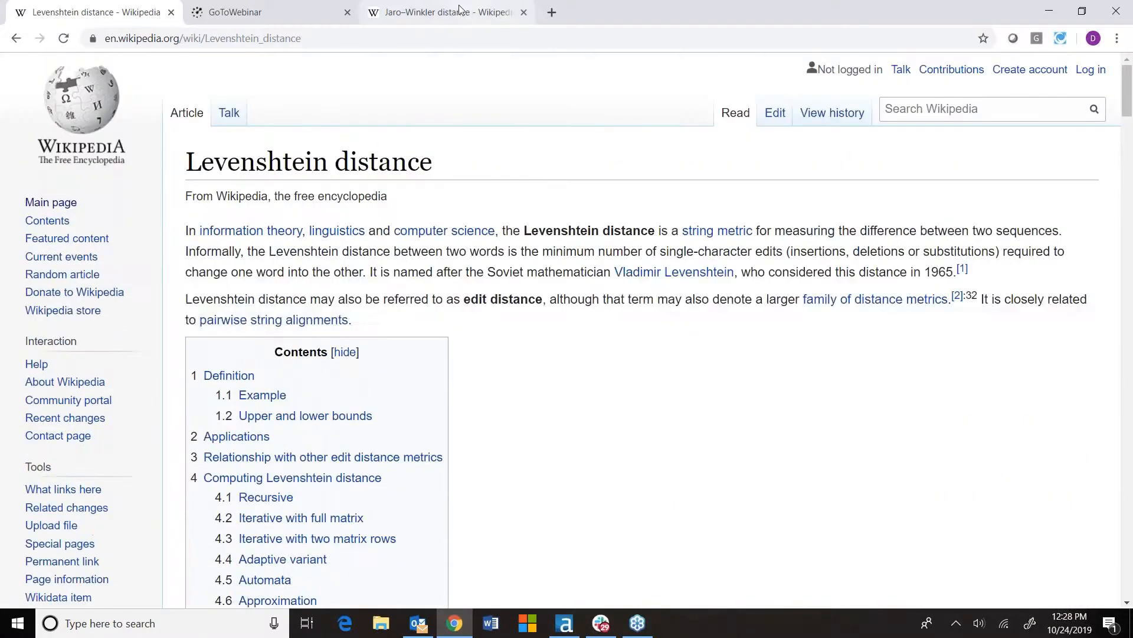
left_click(460, 10)
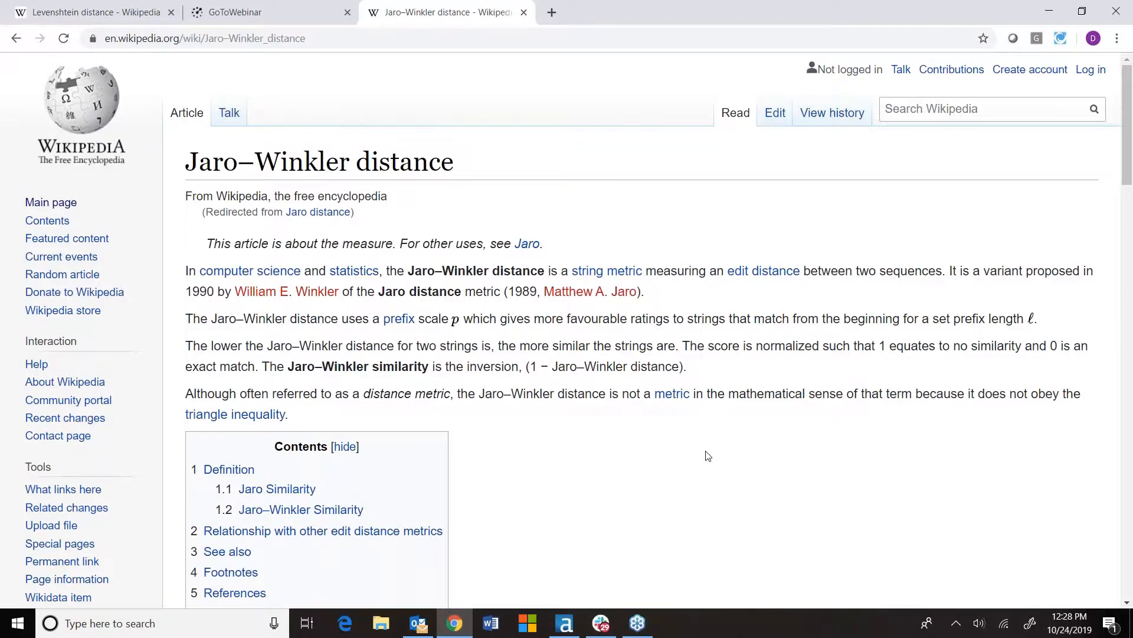
scroll(703, 453, "down", 5)
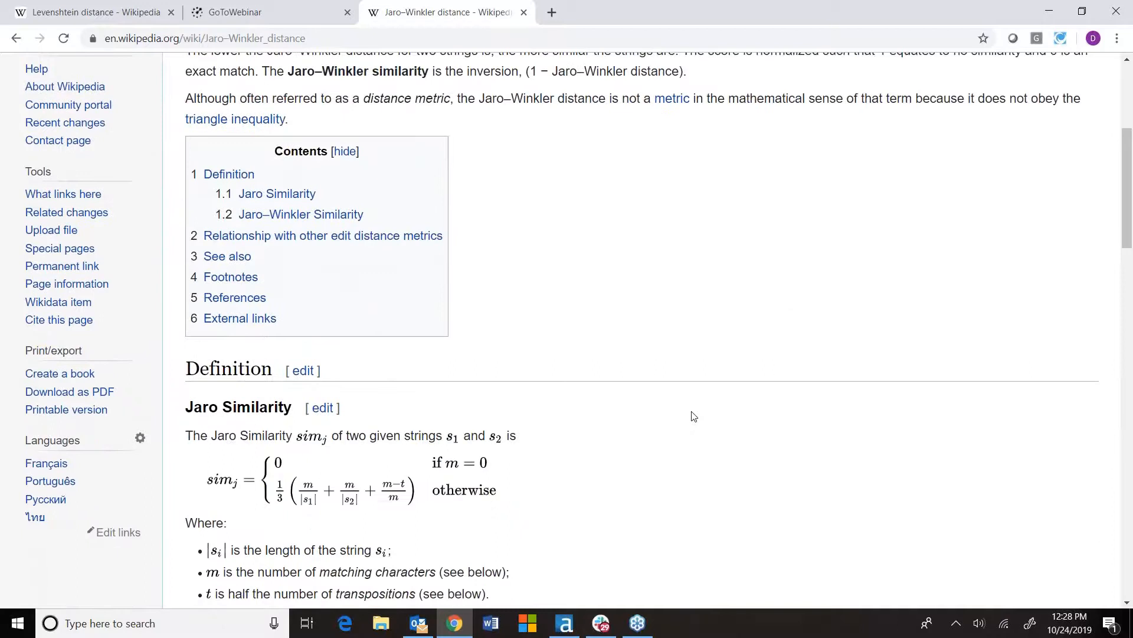
scroll(689, 421, "down", 1)
scroll(689, 420, "down", 5)
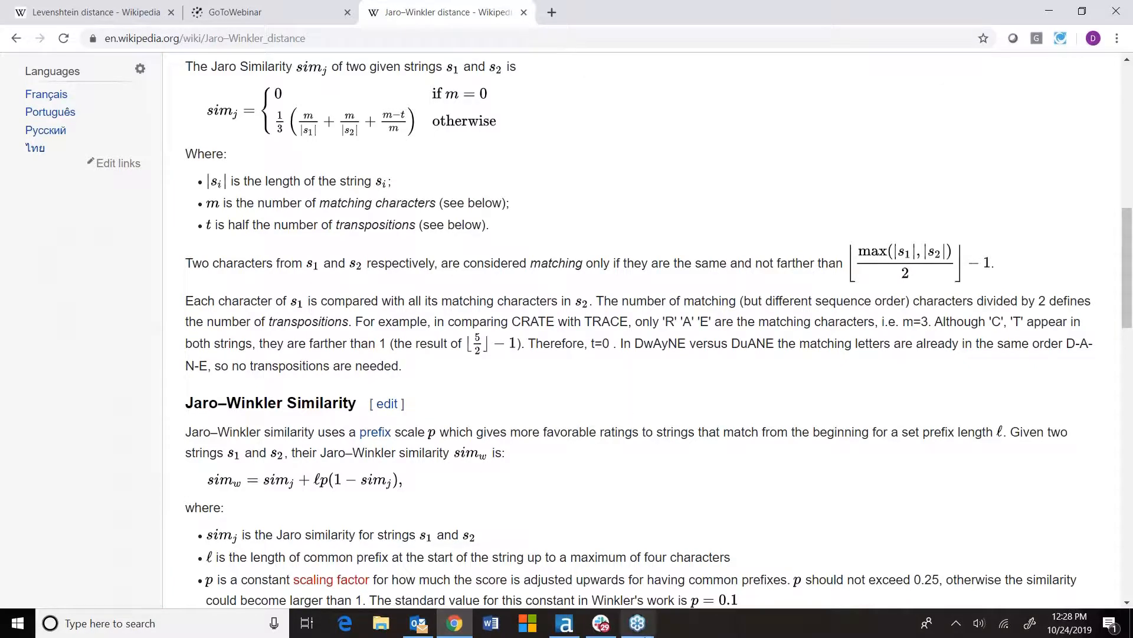
Return to Alteryx Designer and reopen, then cancel, the ZIP Code field's match options
left_click(580, 627)
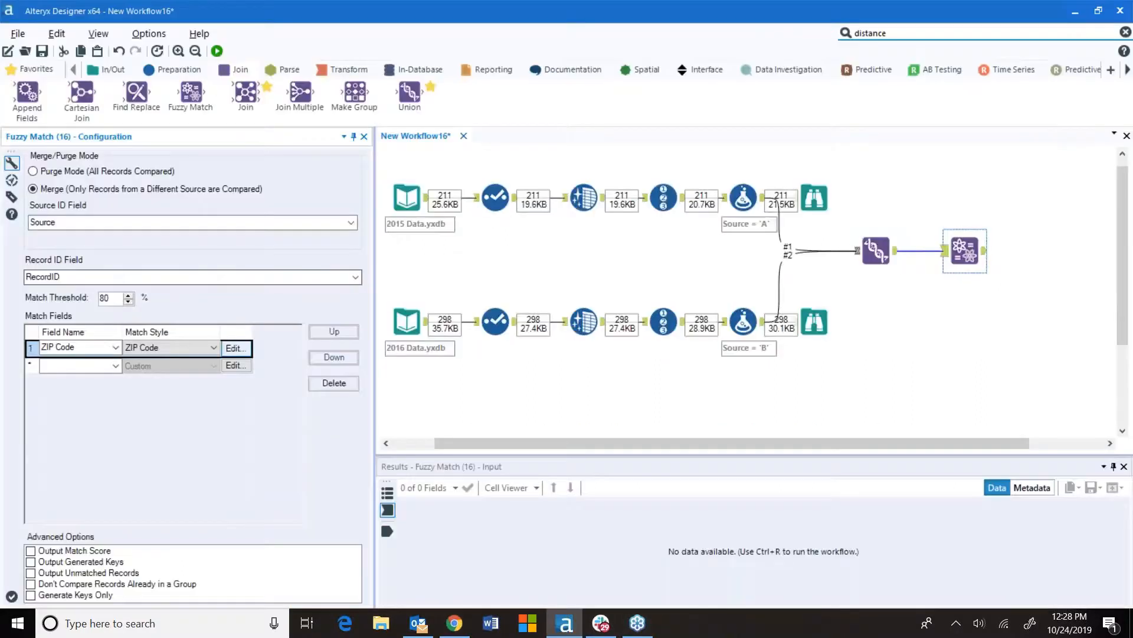
left_click(232, 349)
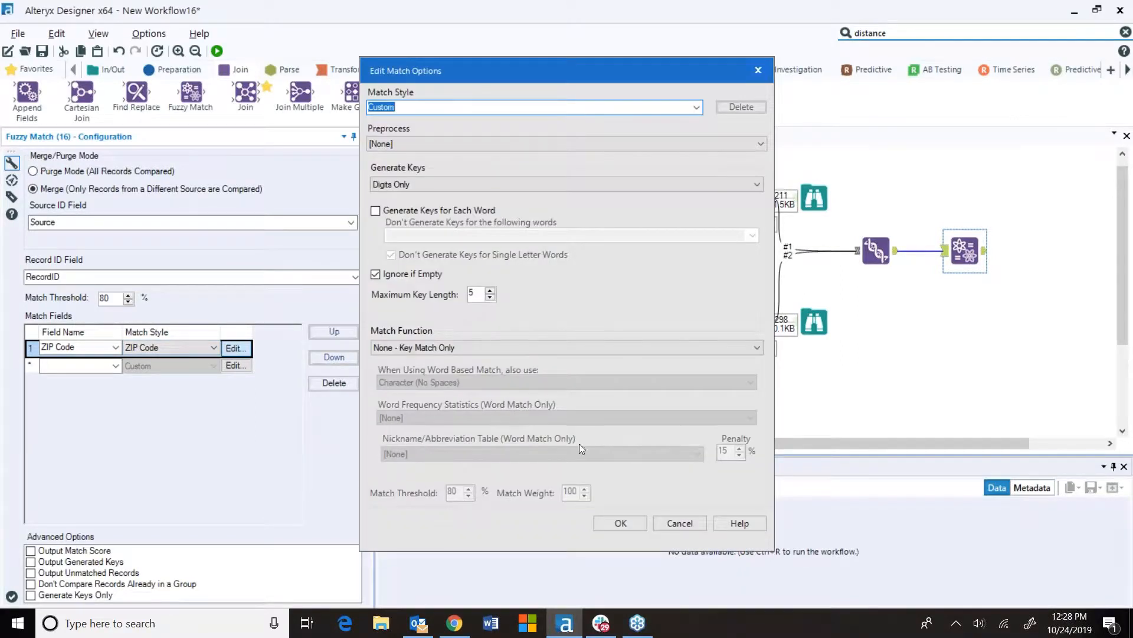
left_click(678, 525)
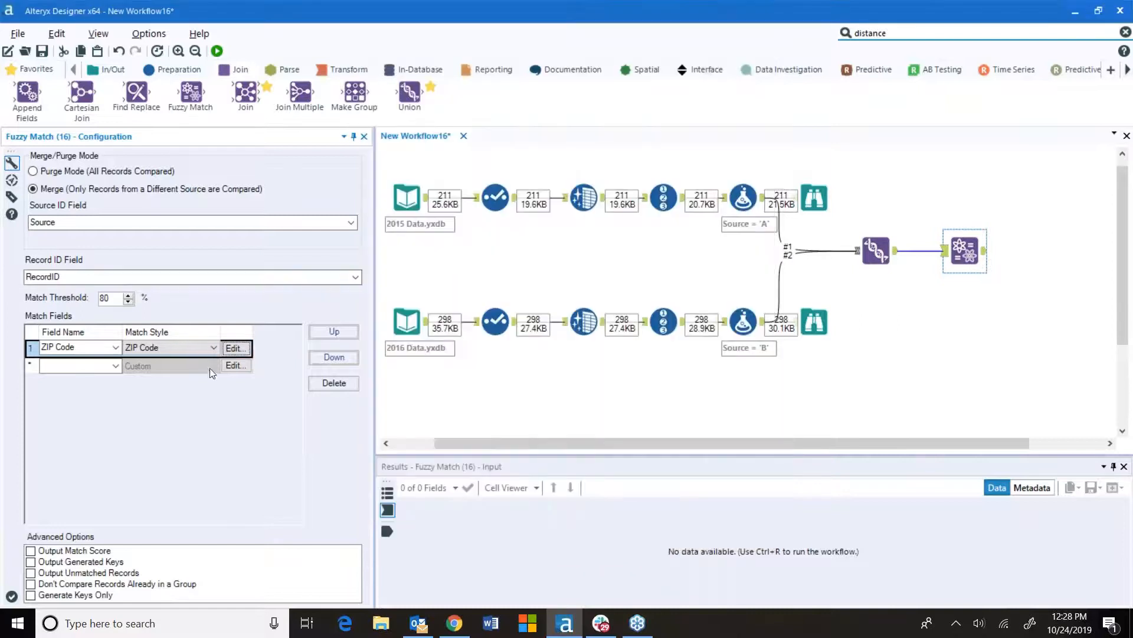
Add Primary Address as a second match field with the Address match style
left_click(117, 363)
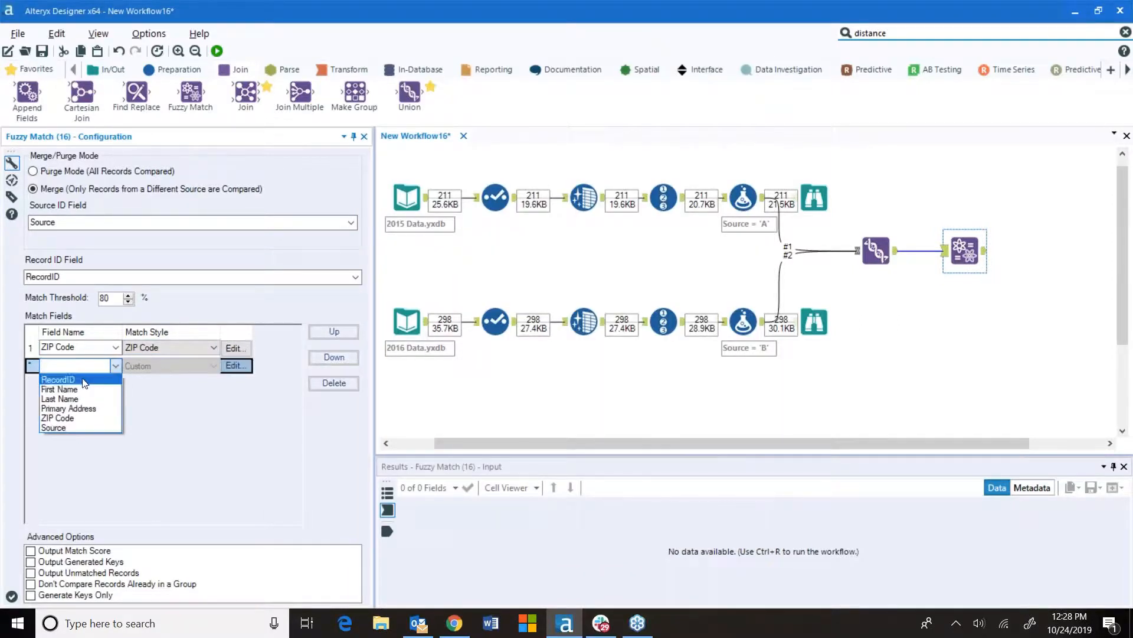
left_click(90, 407)
left_click(213, 364)
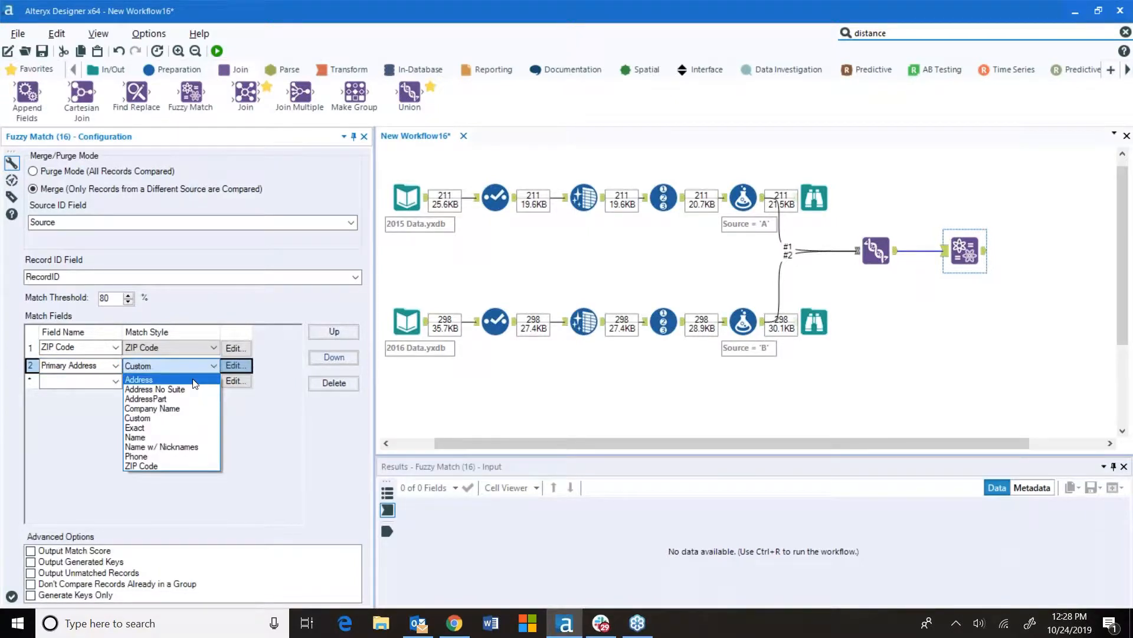
left_click(194, 380)
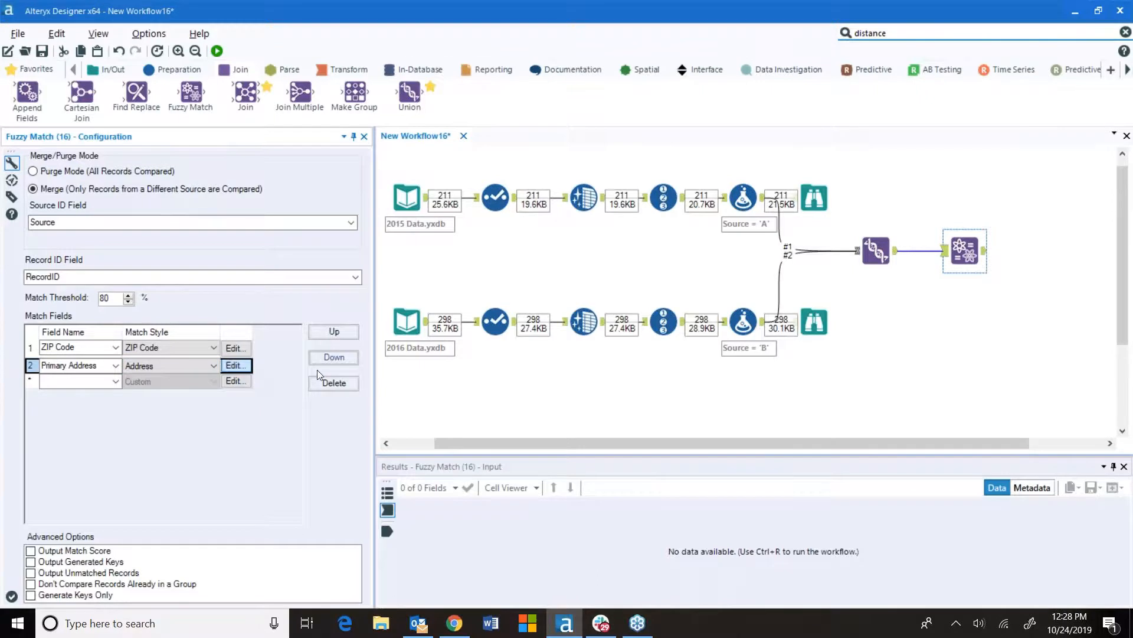
Open the Primary Address field's match options, review the Address style settings and word frequency choices, then cancel
left_click(697, 107)
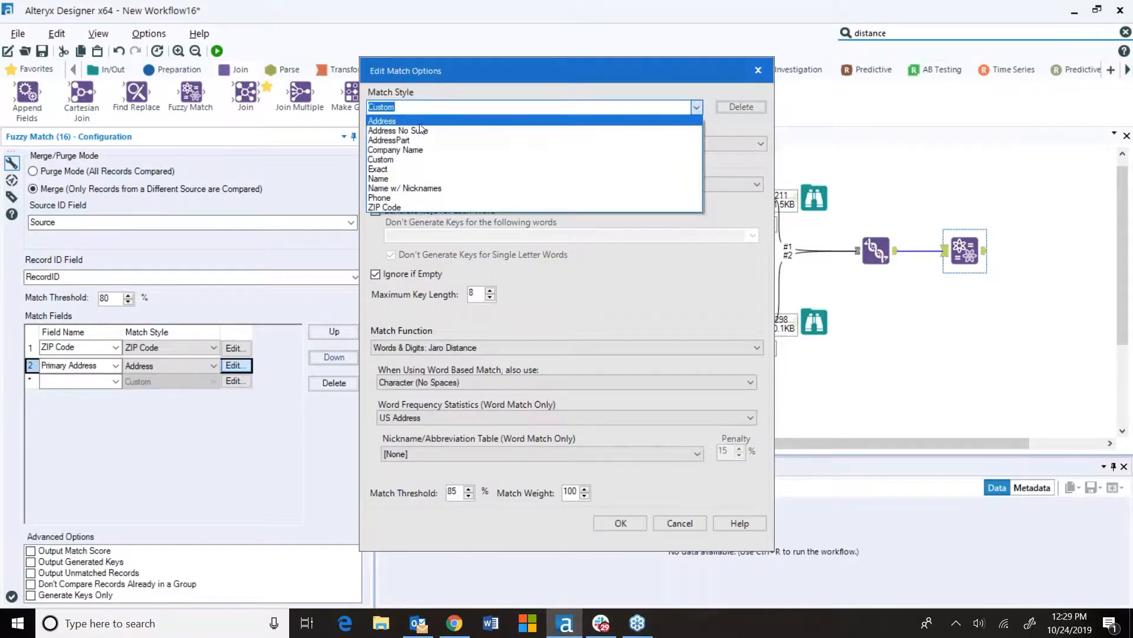
left_click(418, 121)
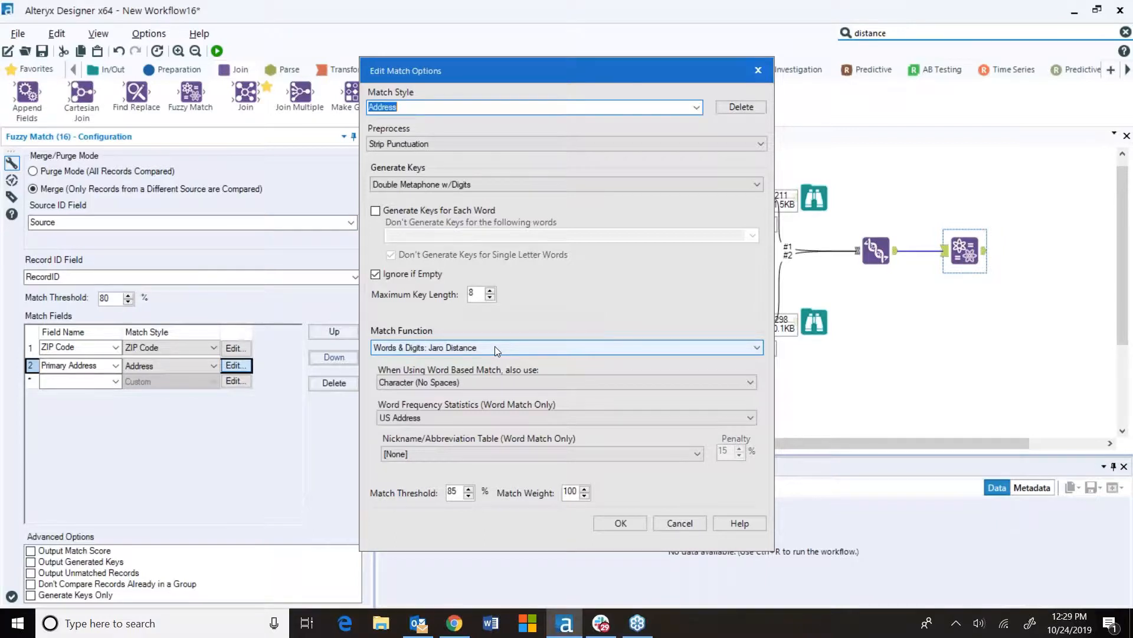
left_click(444, 419)
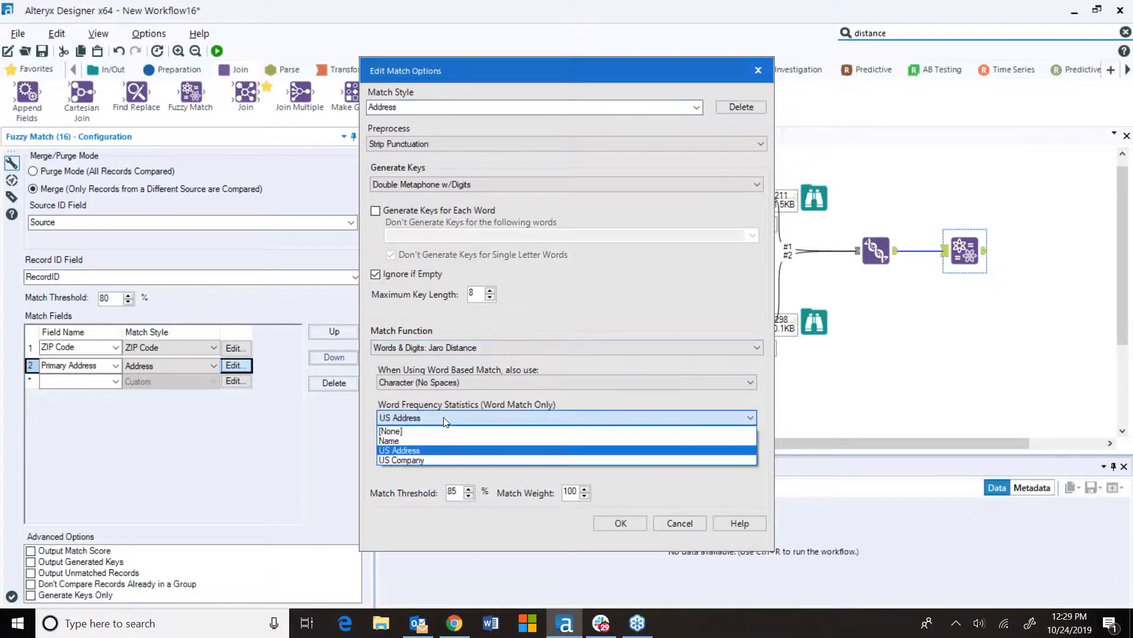
left_click(444, 418)
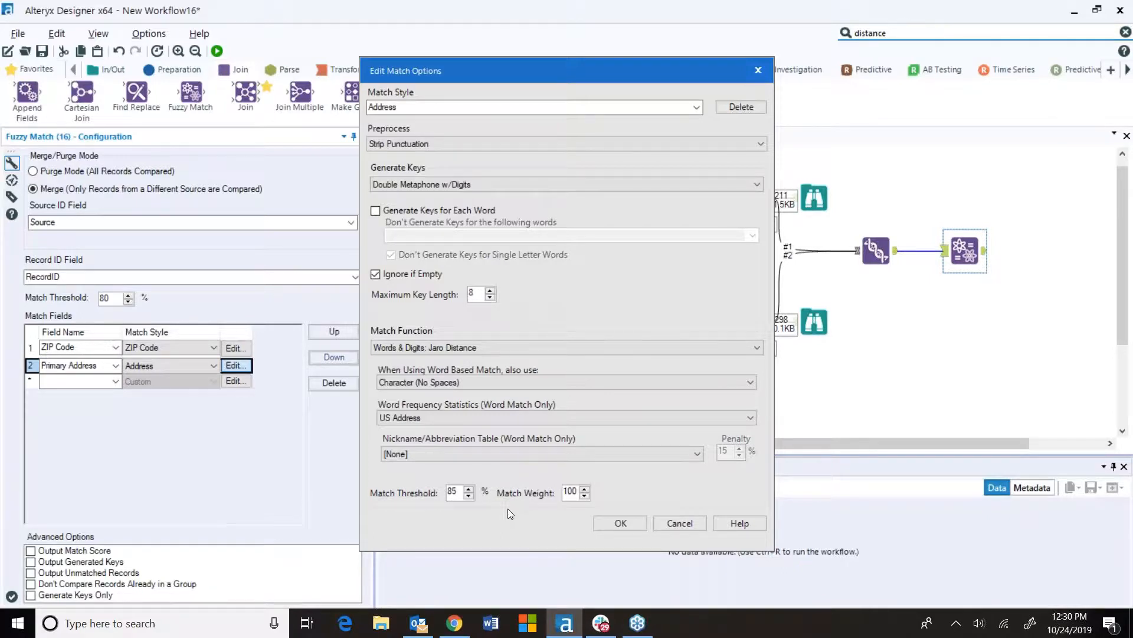
left_click(679, 524)
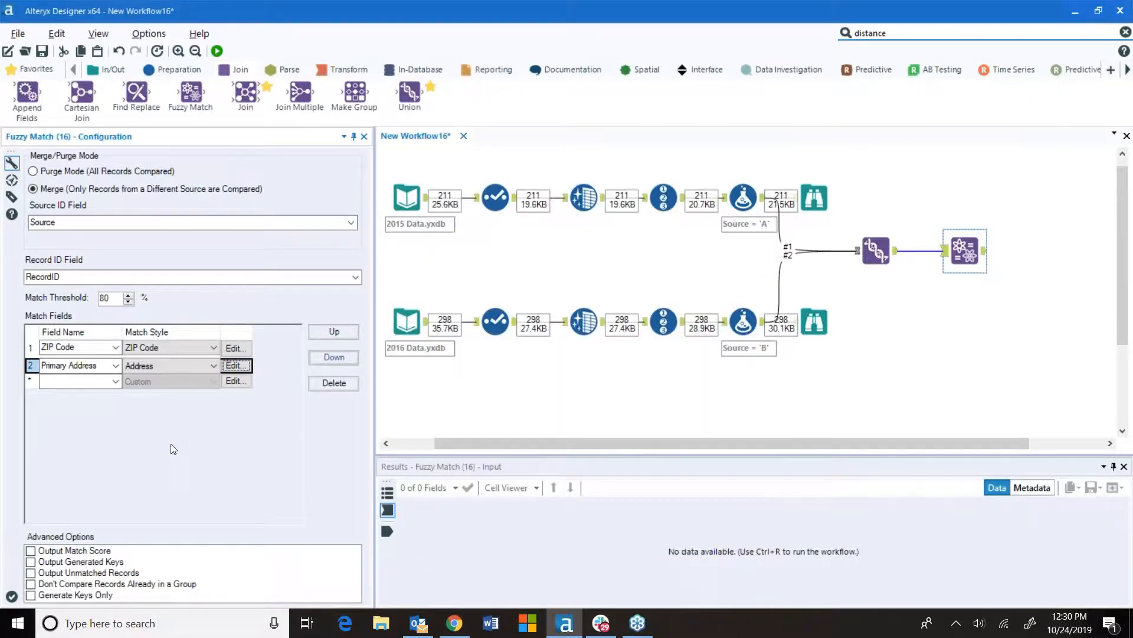
Add First Name as a third match field using the Name w/ Nicknames match style
left_click(115, 383)
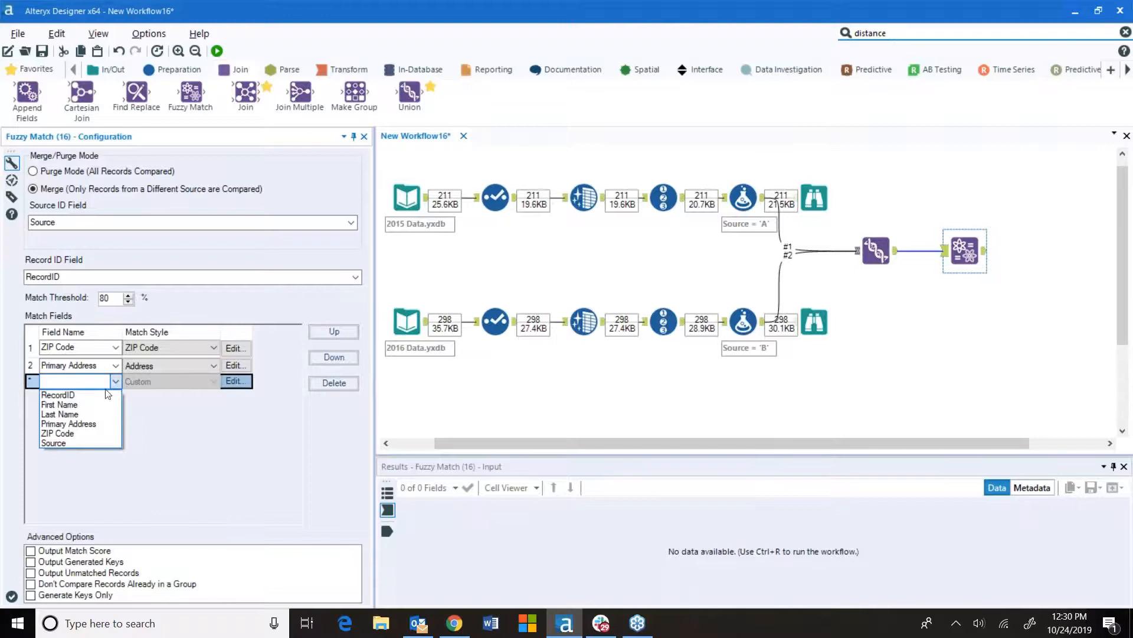
left_click(89, 405)
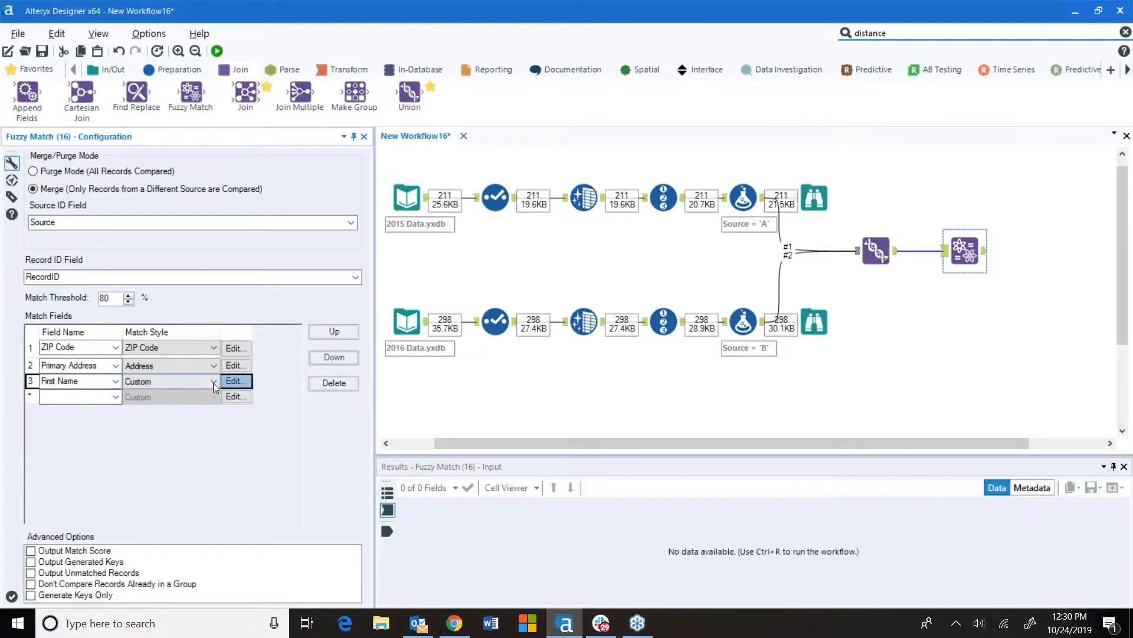
left_click(214, 383)
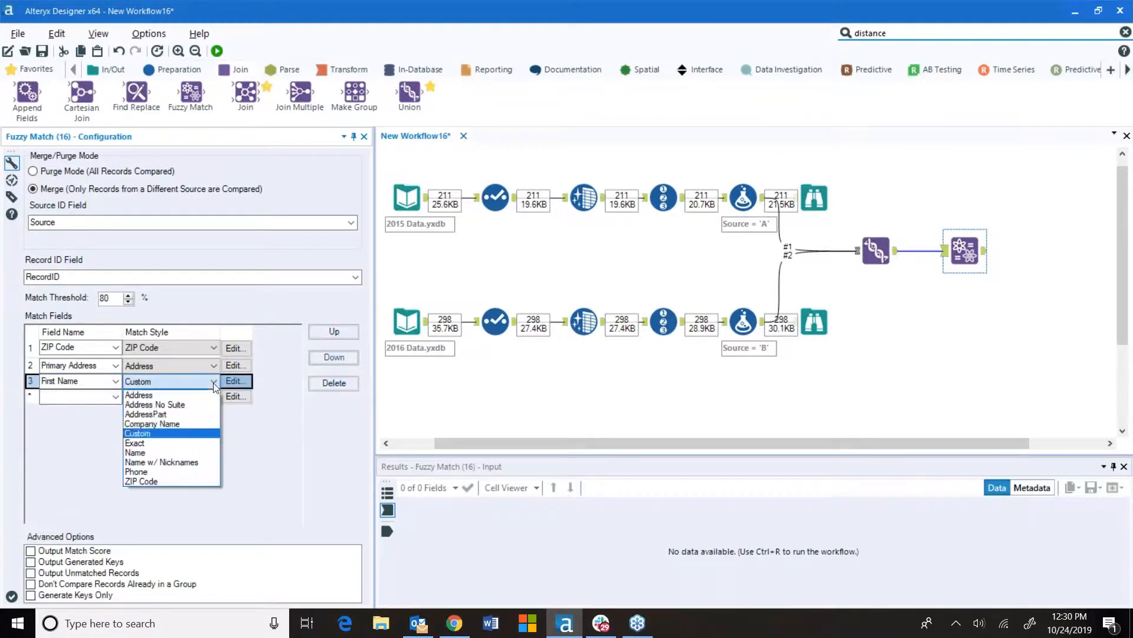
left_click(203, 462)
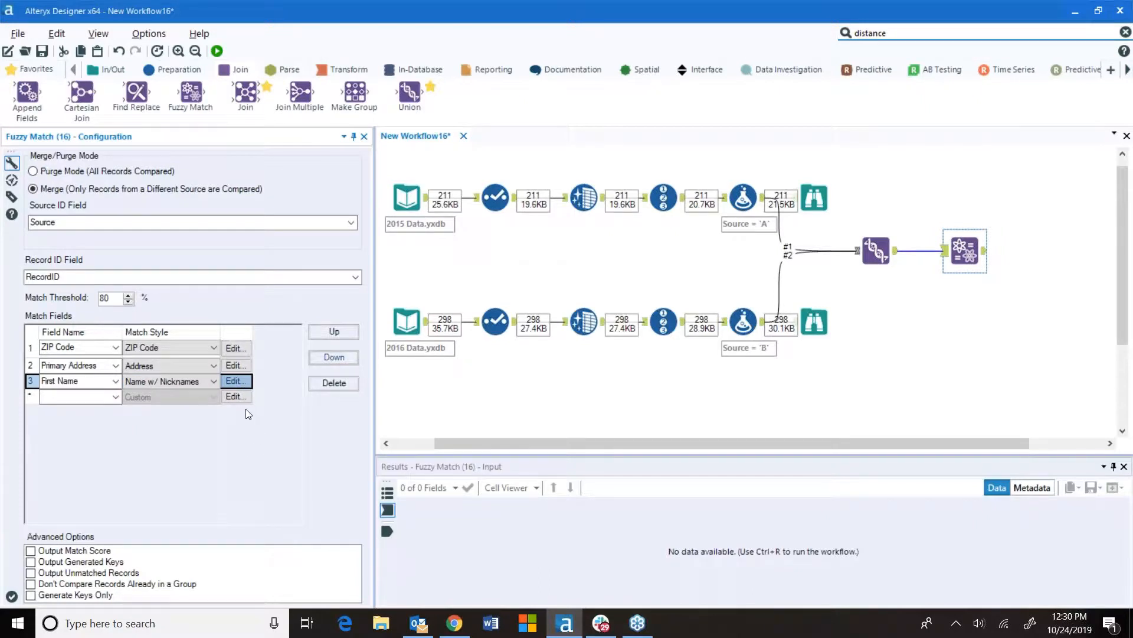
Add Last Name as a fourth match field with the Name style, and enable Output Match Score and Output Generated Keys
left_click(115, 398)
left_click(95, 431)
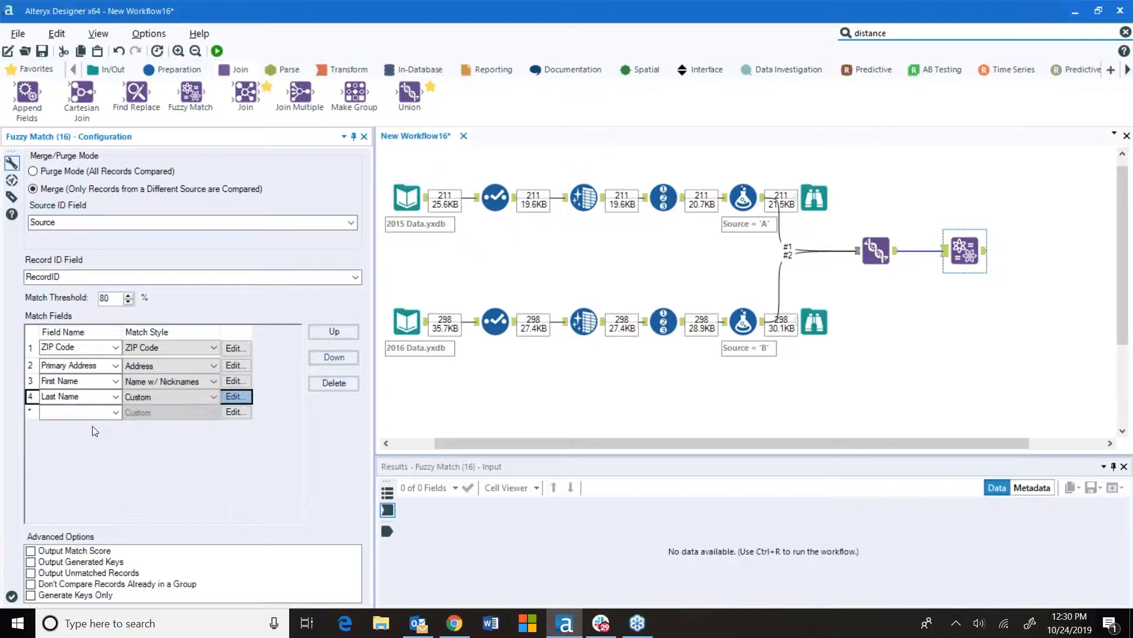
left_click(177, 397)
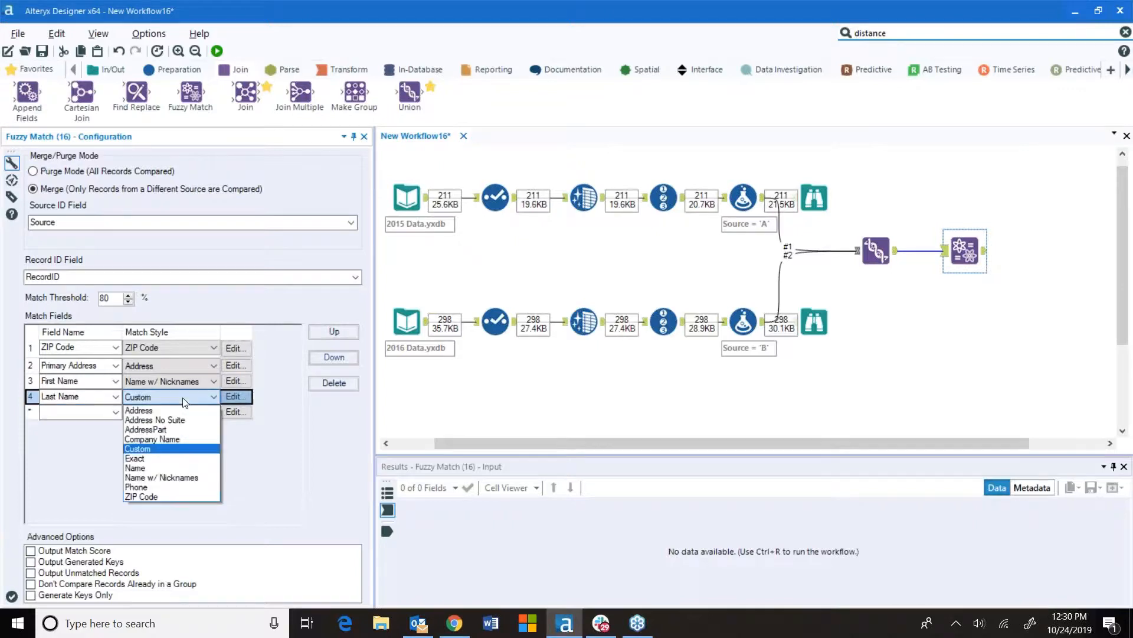
left_click(163, 468)
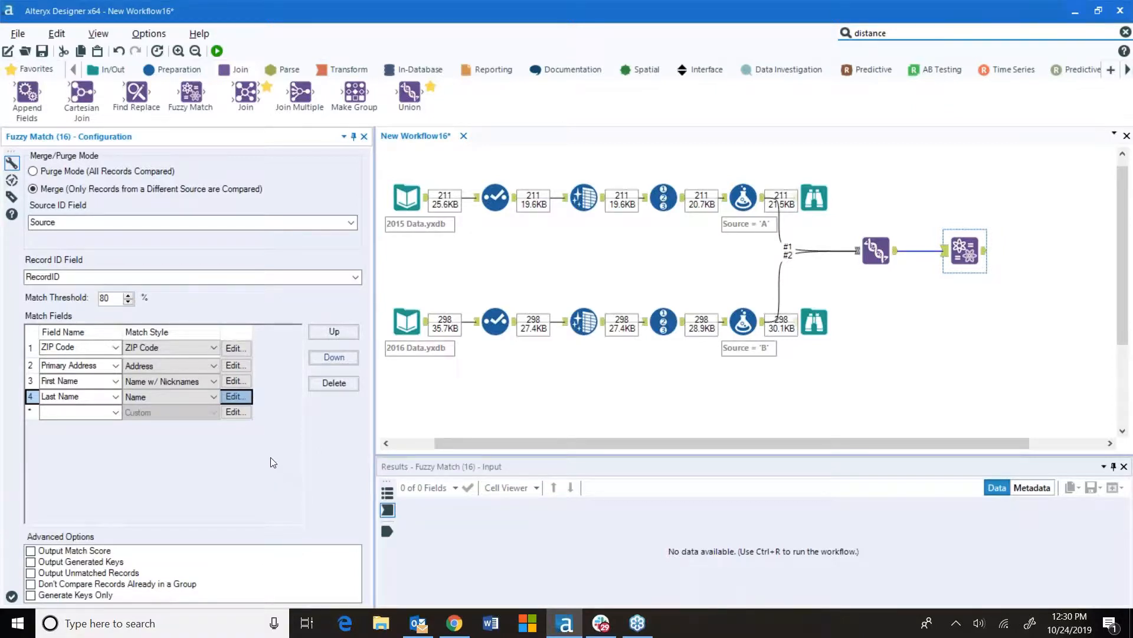
left_click(35, 553)
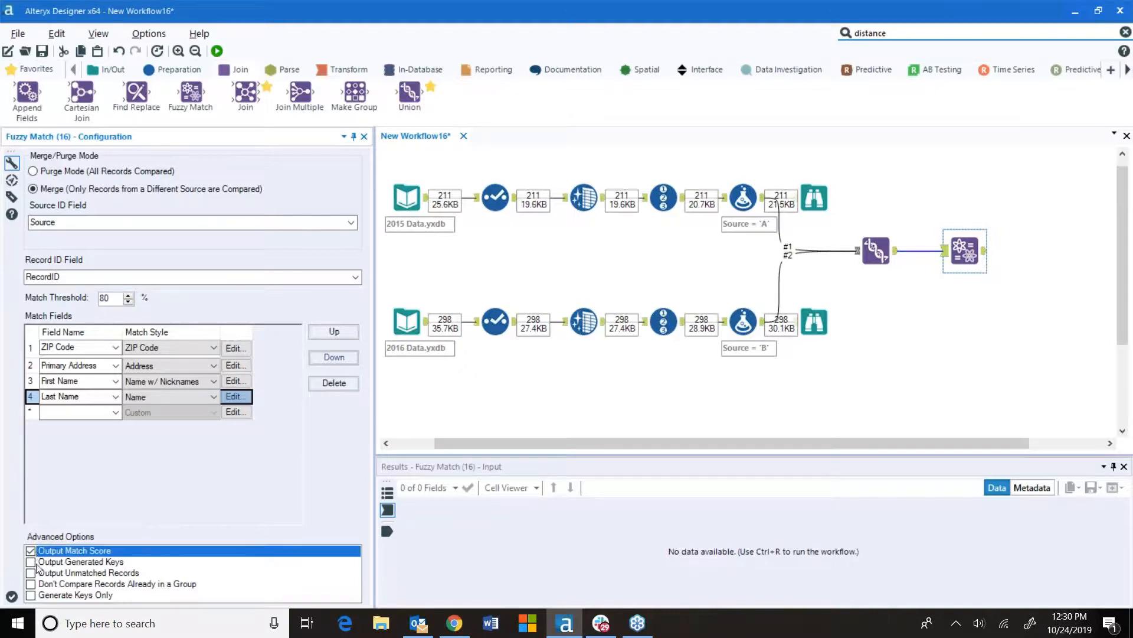
left_click(33, 563)
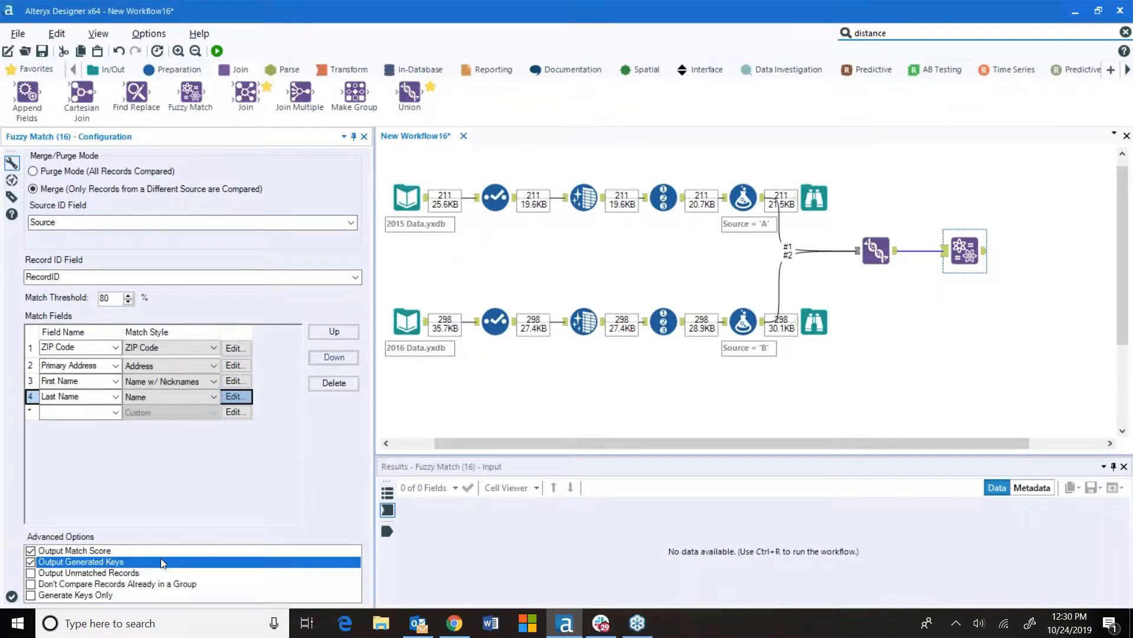
Attach a Browse tool to the Fuzzy Match output and run the workflow
left_click(31, 75)
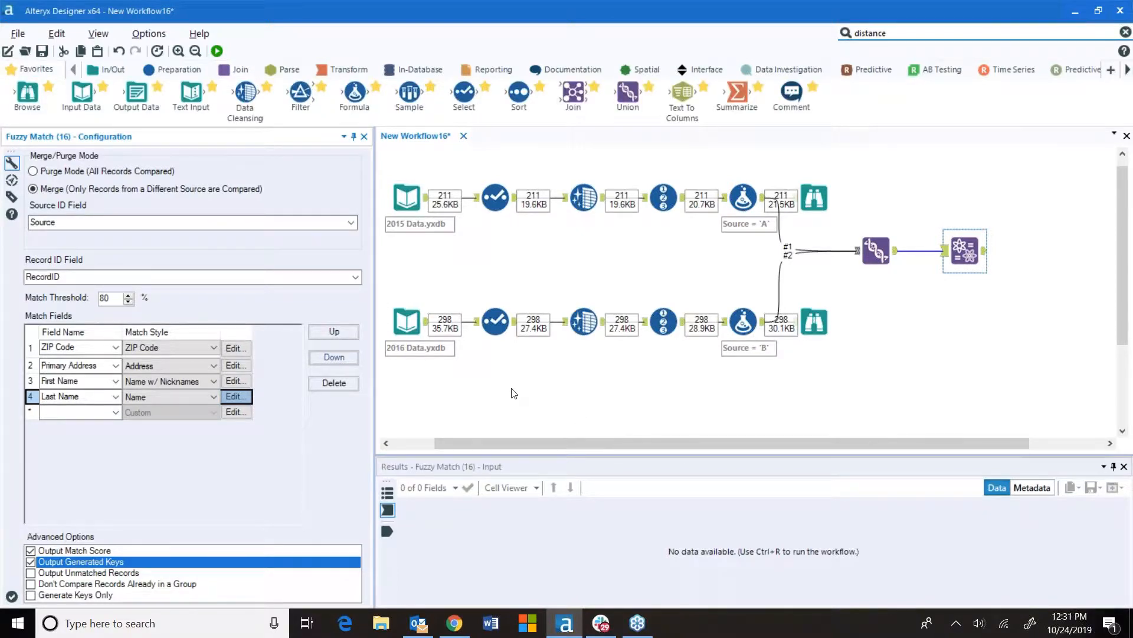
left_click_drag(26, 95, 1039, 250)
left_click(217, 51)
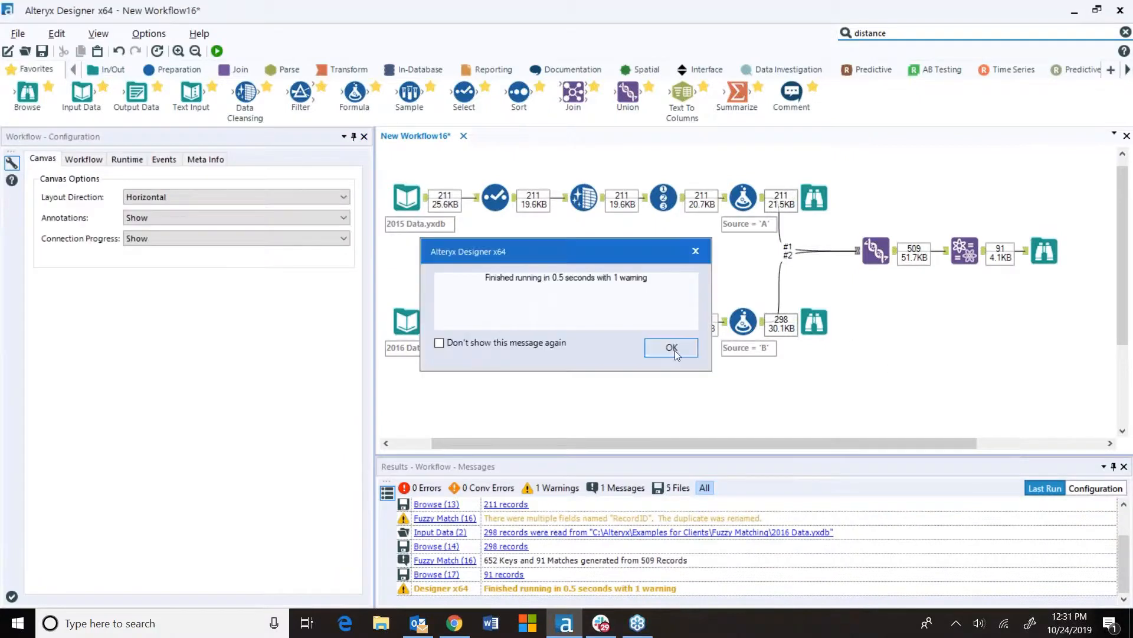
left_click(673, 349)
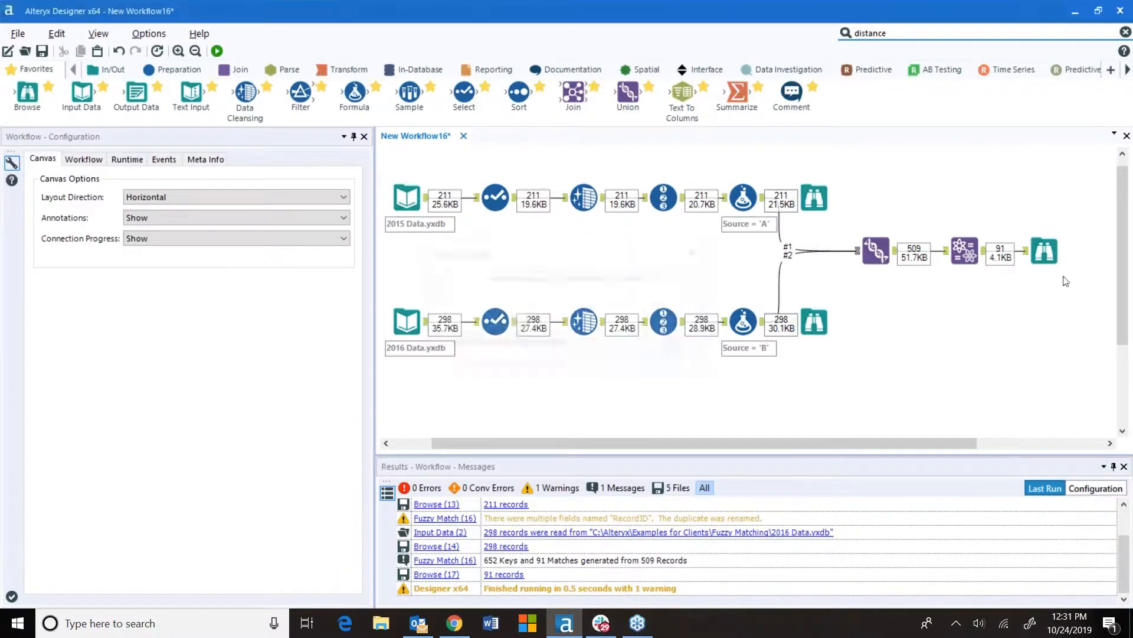
Inspect the fuzzy match results, then move that Browse tool below the Fuzzy Match output
left_click(1048, 248)
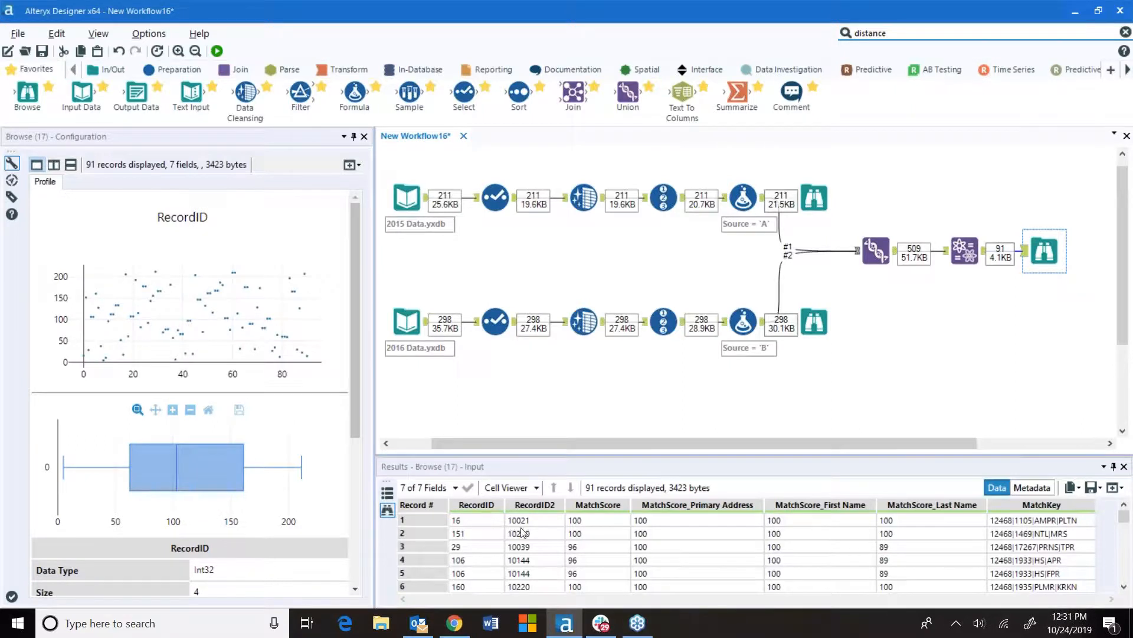
left_click(435, 518)
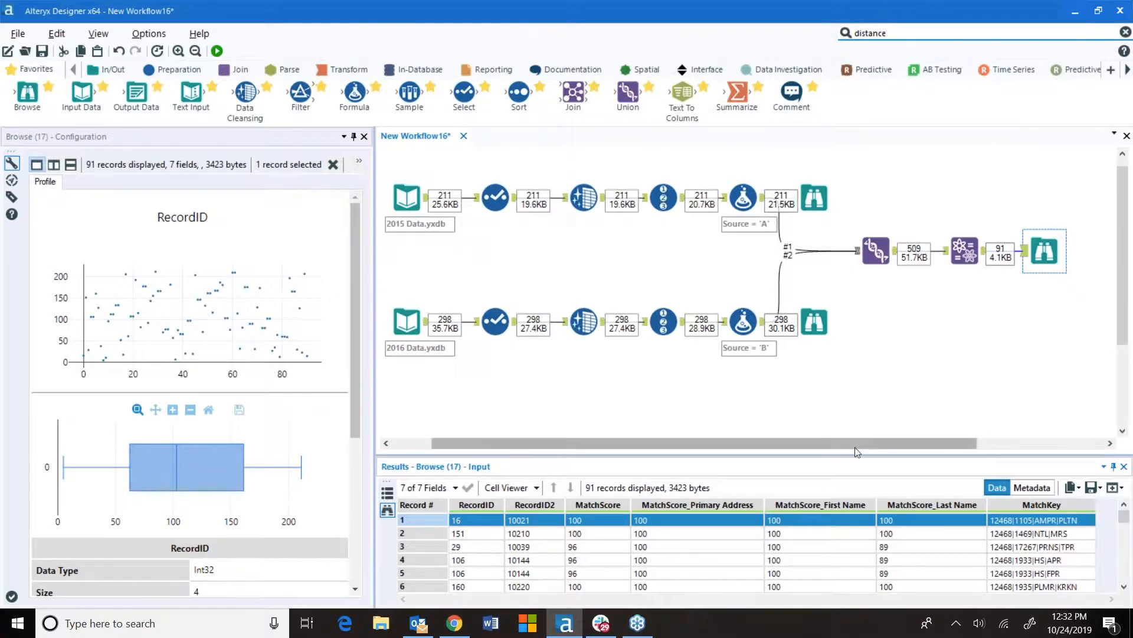
left_click_drag(852, 440, 979, 440)
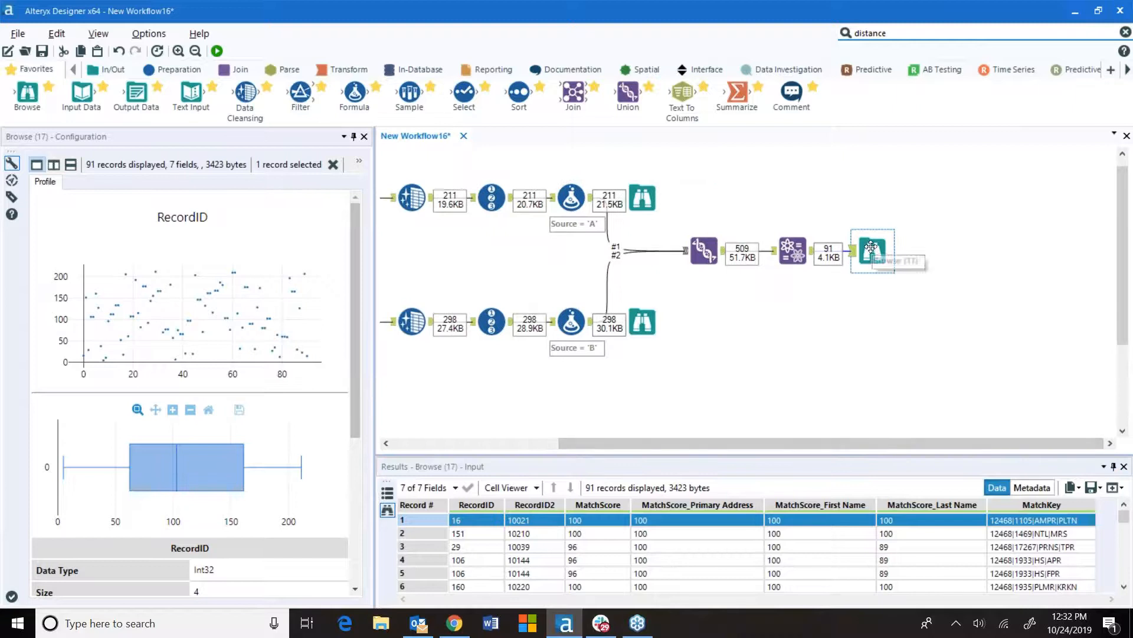
left_click_drag(874, 248, 873, 322)
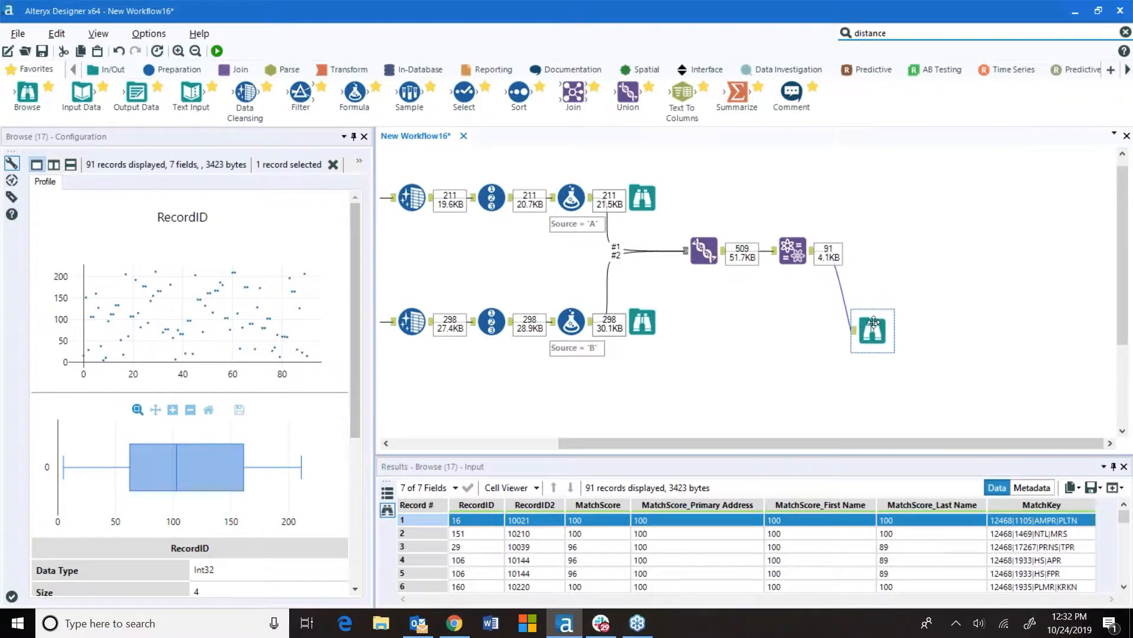
Add a Unique tool after Fuzzy Match and set RecordID as the unique field
left_click(642, 198)
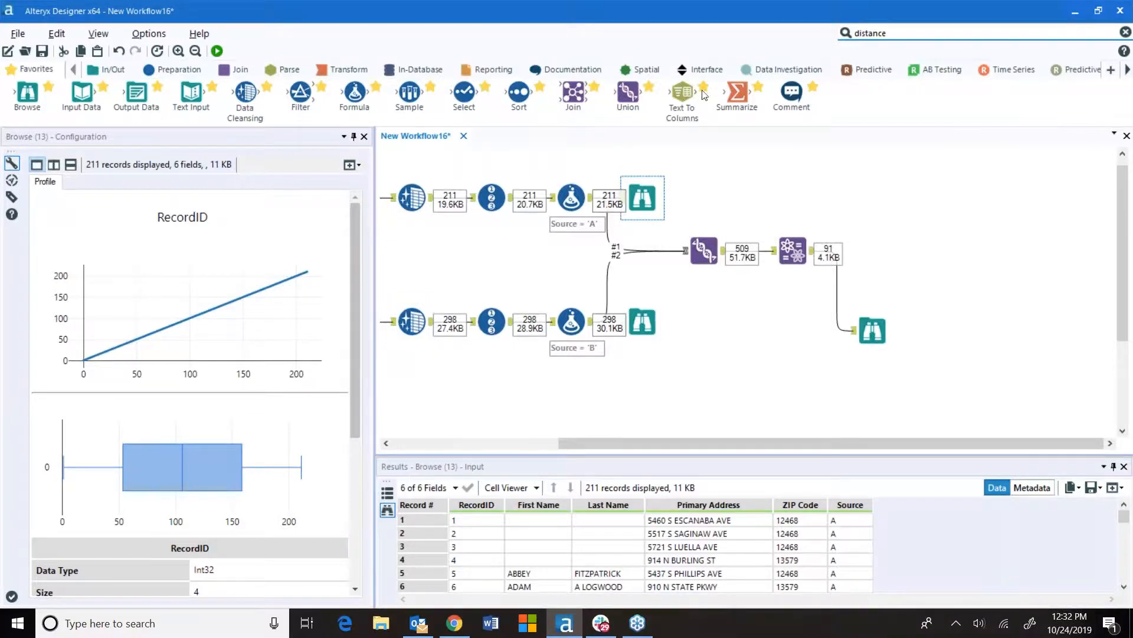
left_click(172, 71)
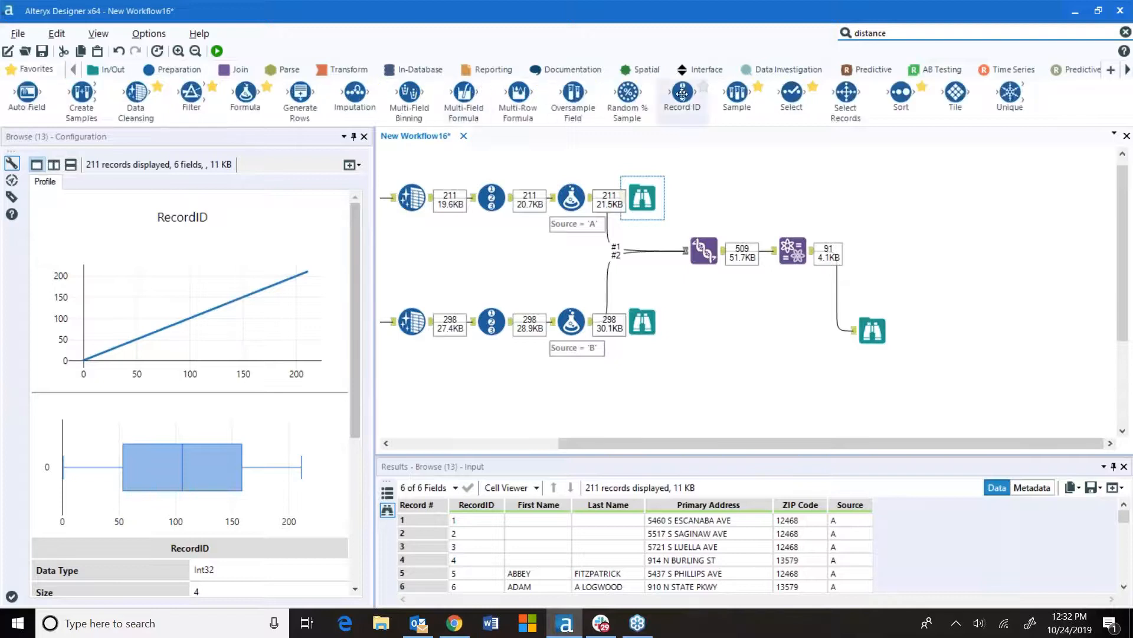
left_click_drag(1010, 95, 872, 251)
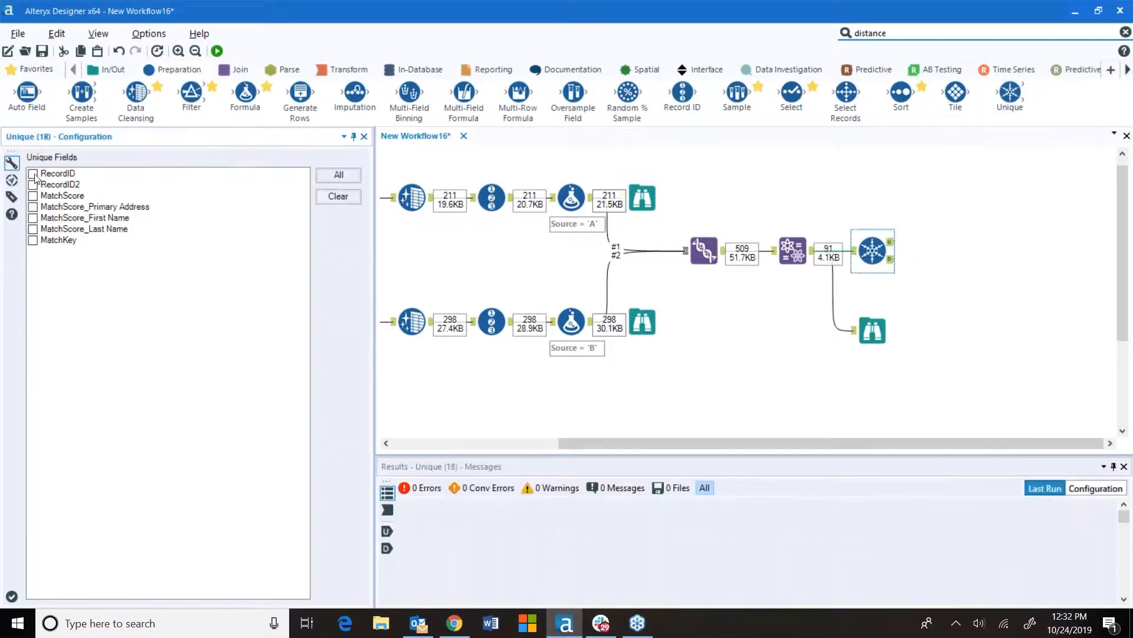
left_click(33, 174)
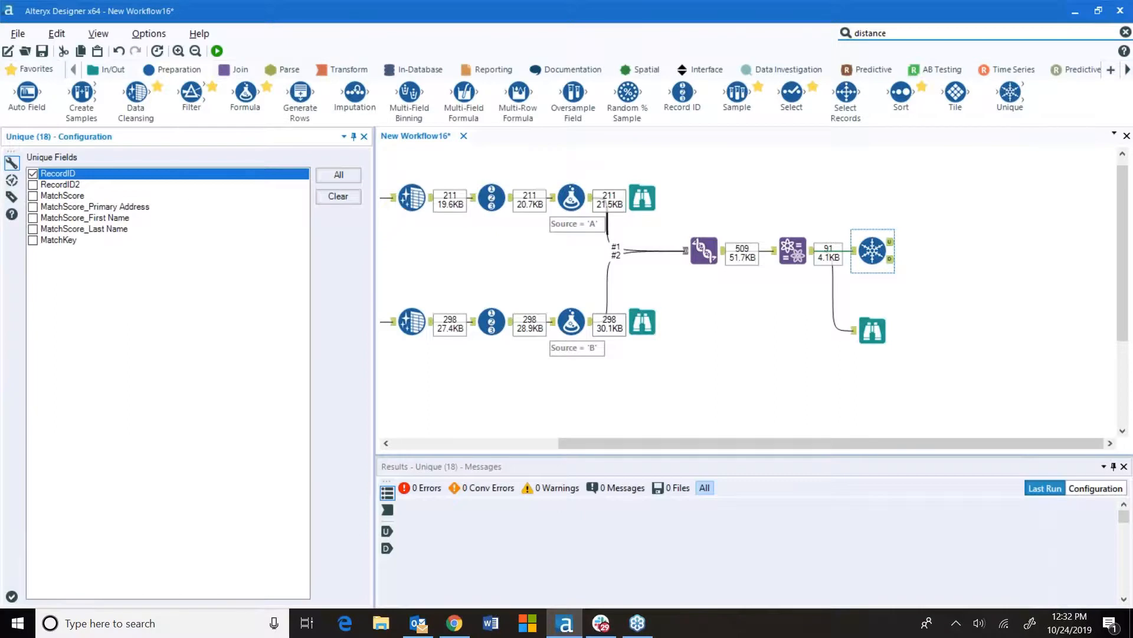
Attach a Browse tool to the Unique output and run the workflow
left_click(32, 69)
left_click_drag(26, 95, 944, 242)
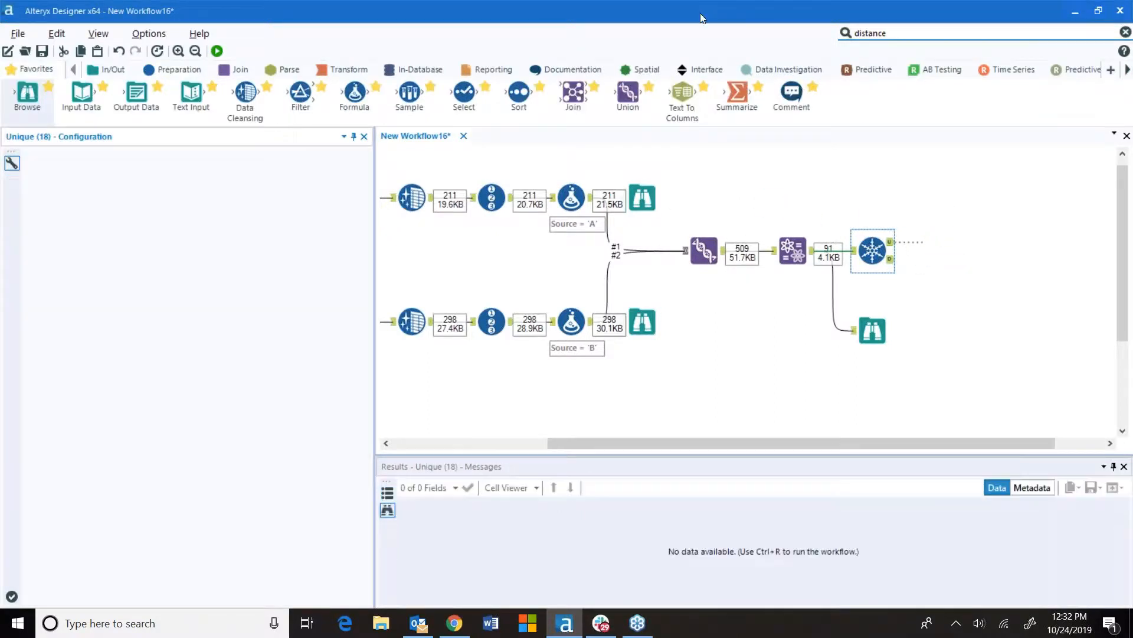
key("ctrl+r")
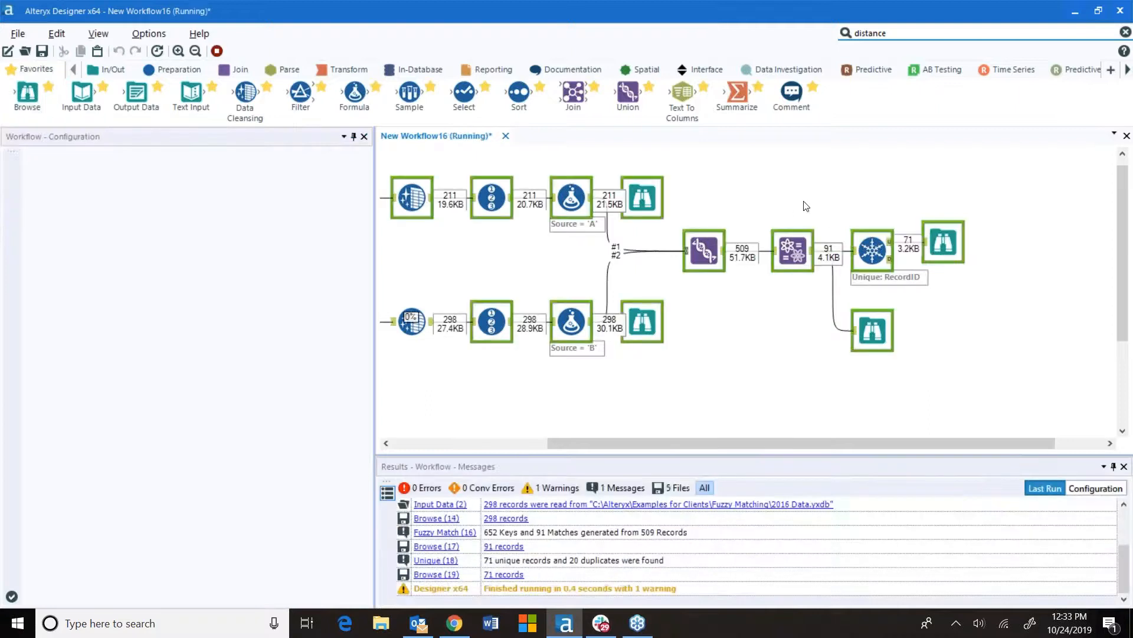
left_click(676, 342)
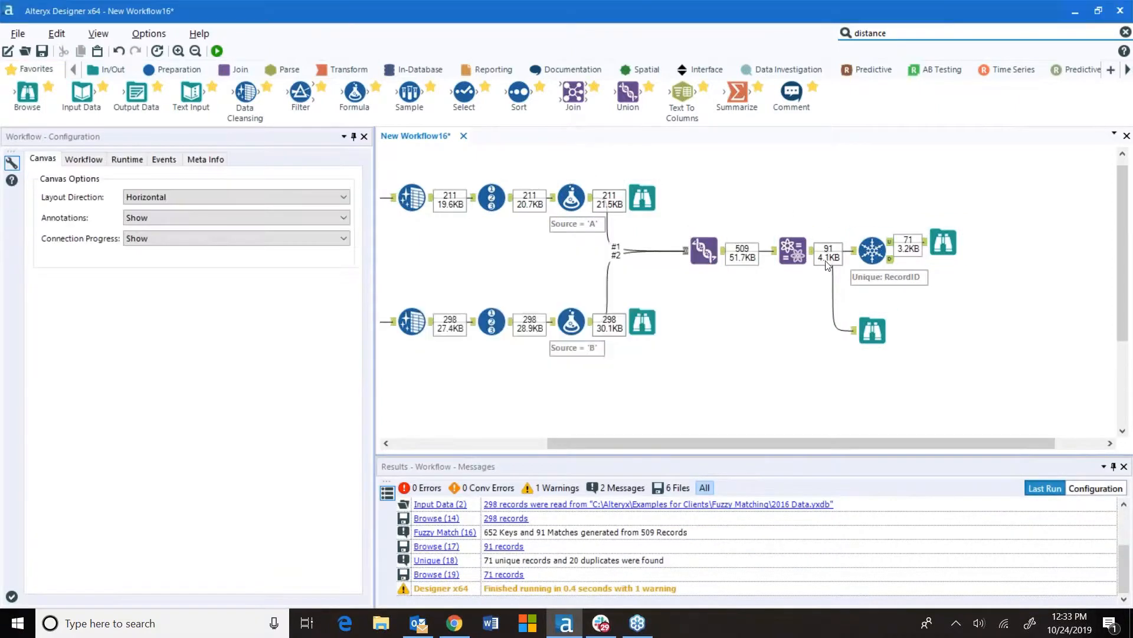
View the unique match results and move their Browse tool below the Unique output
left_click(944, 252)
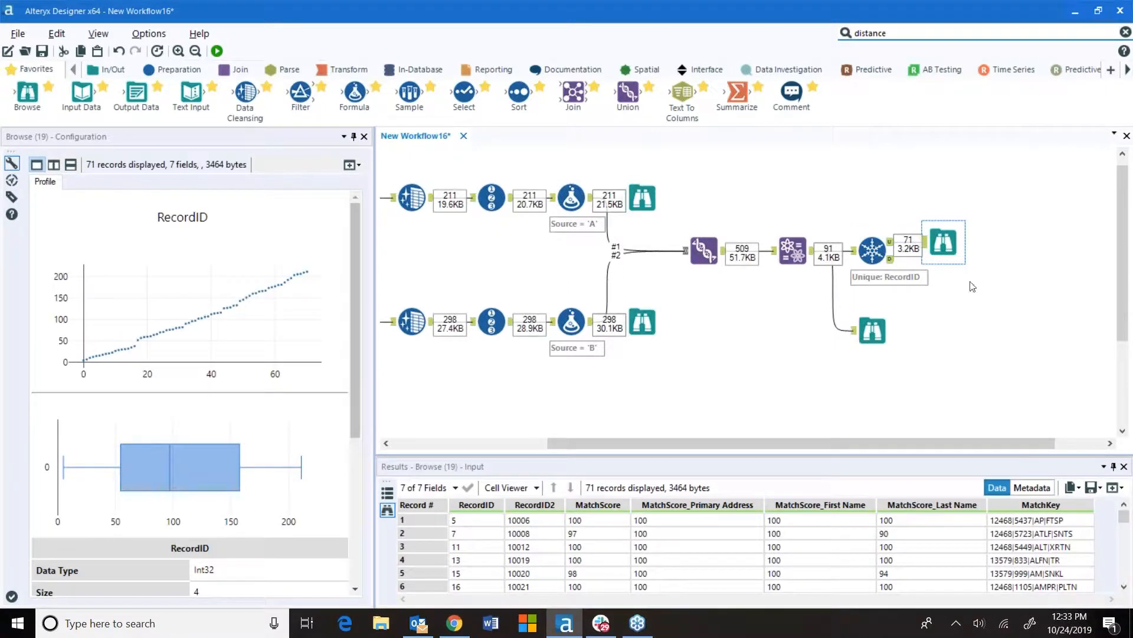
left_click_drag(1012, 444, 1060, 445)
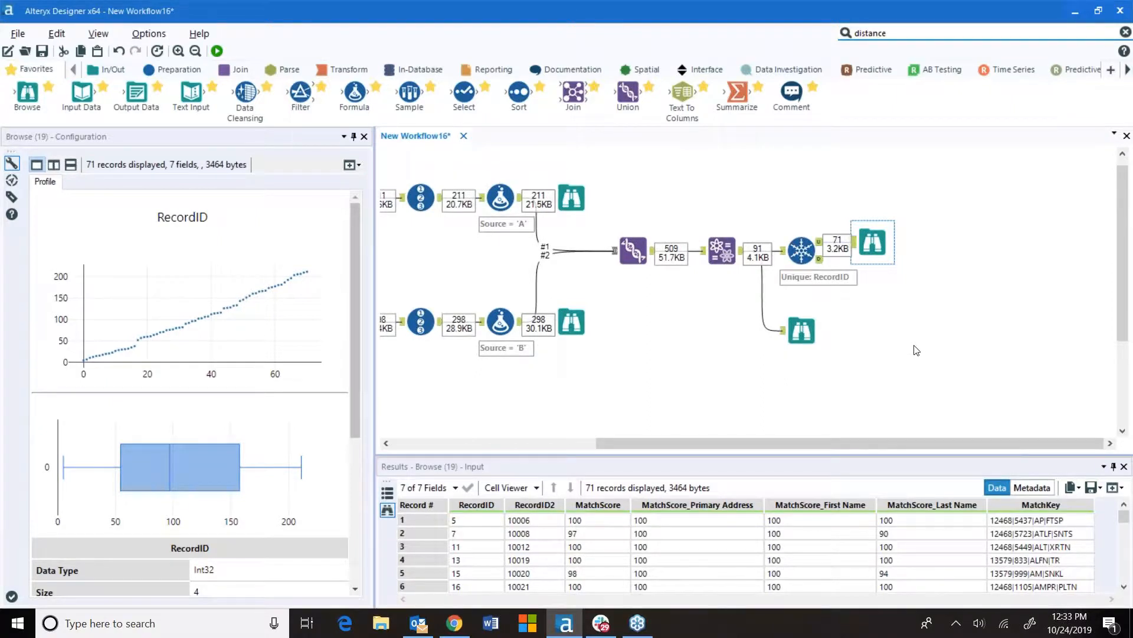
left_click_drag(874, 242, 892, 330)
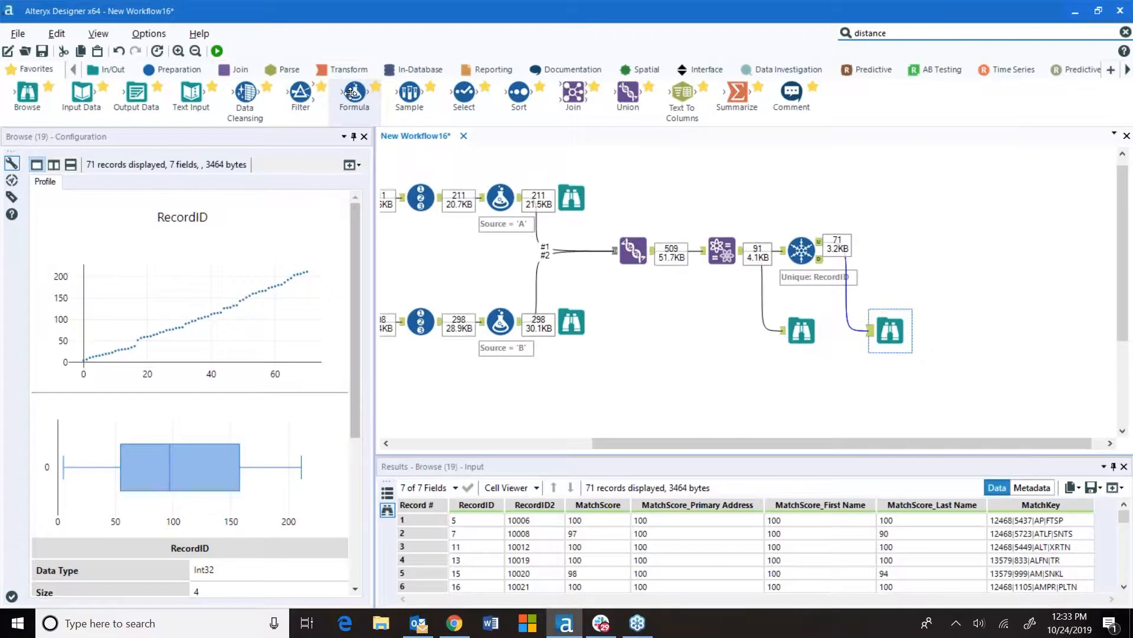
Add a Formula tool after Unique that creates a Matchlevel column with the expression 1
left_click_drag(354, 93, 893, 239)
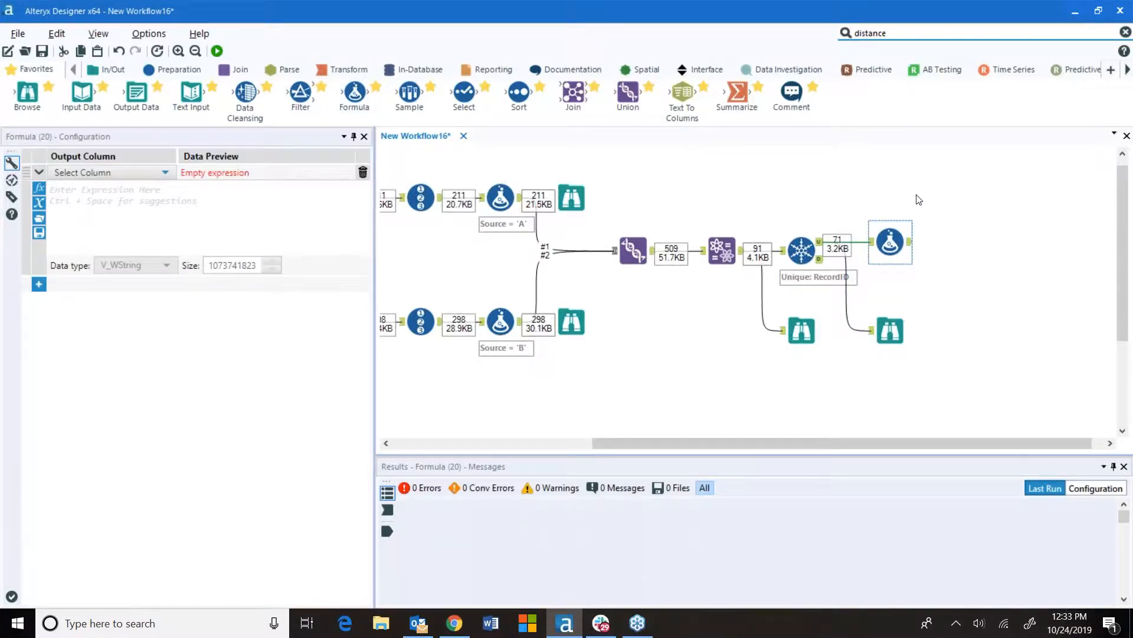
left_click(147, 170)
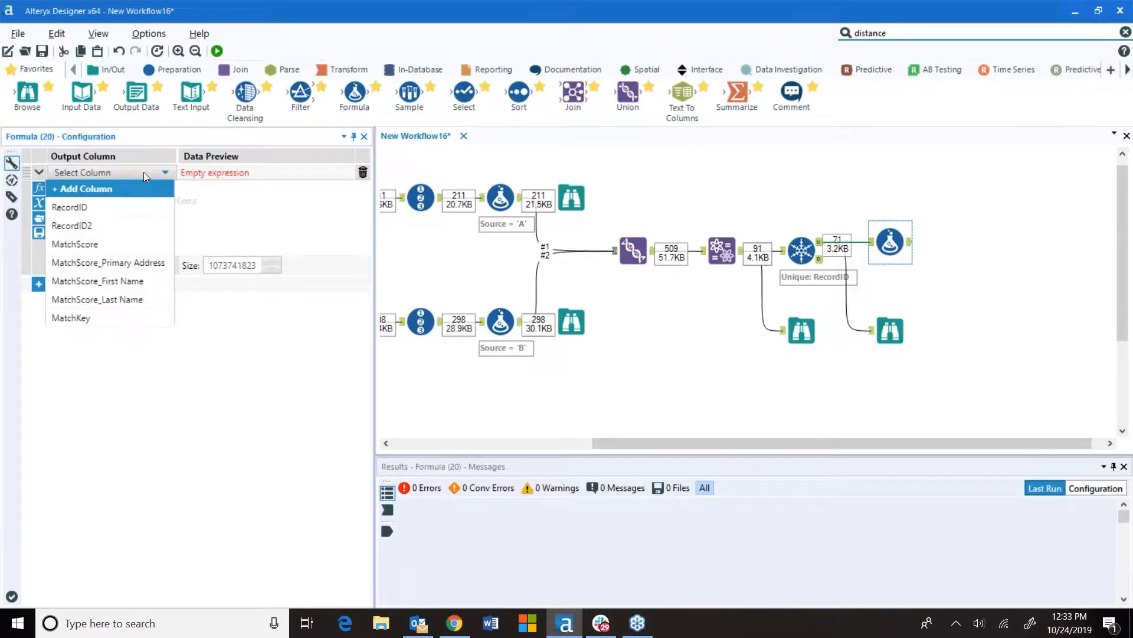
left_click(115, 187)
type("Matchlevel")
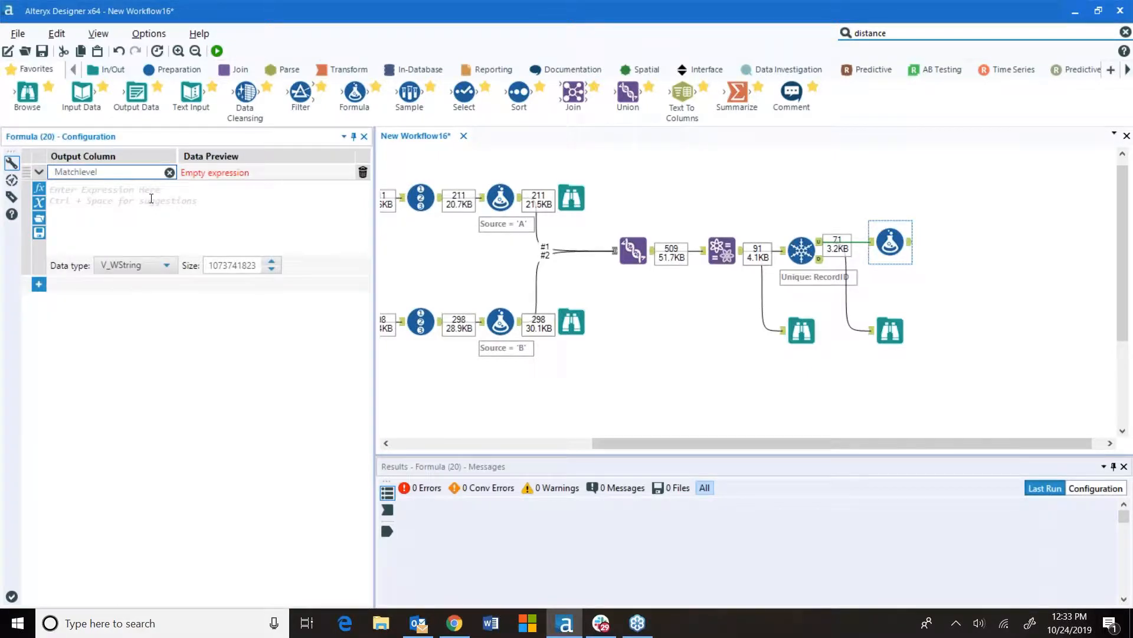
left_click(145, 200)
type("1")
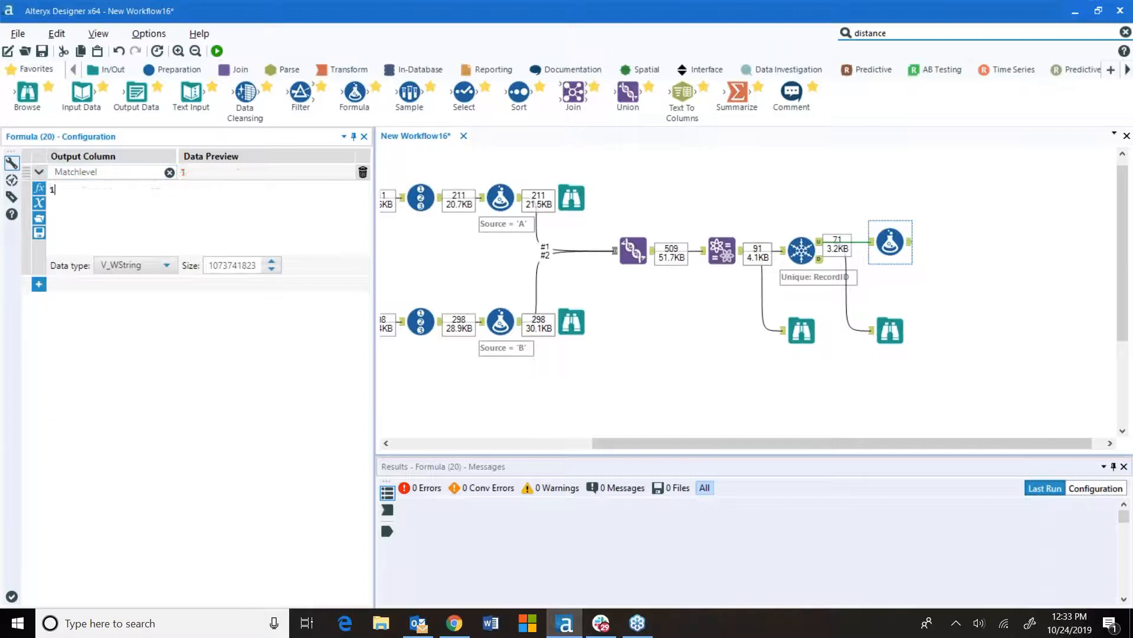
Set the Matchlevel column's data type to Double
left_click(161, 266)
left_click_drag(169, 294, 170, 324)
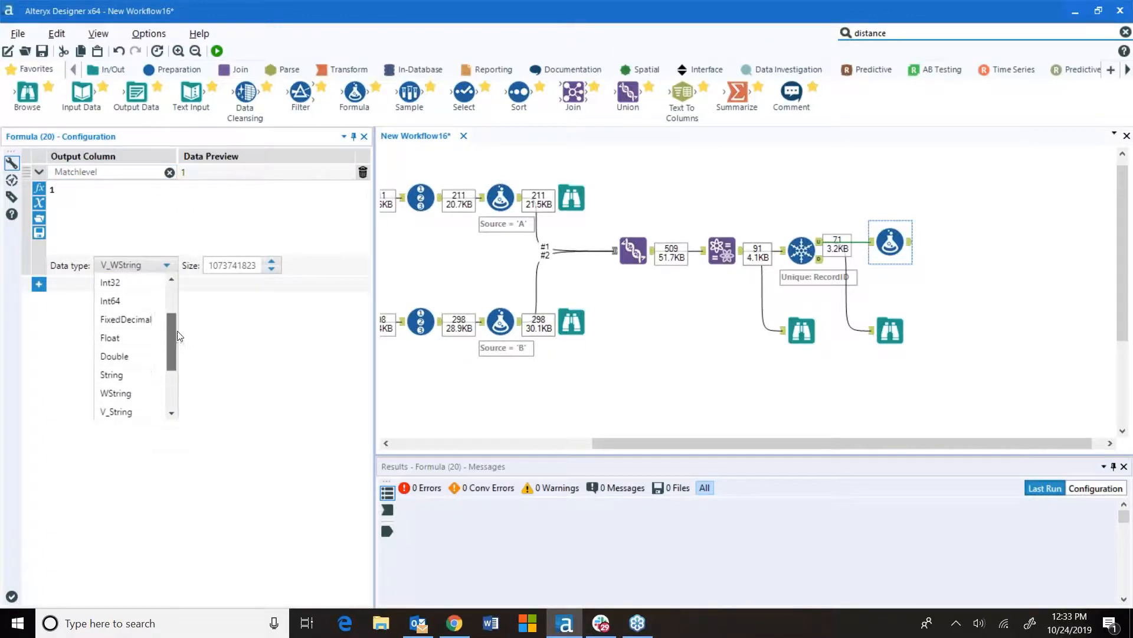
left_click(147, 354)
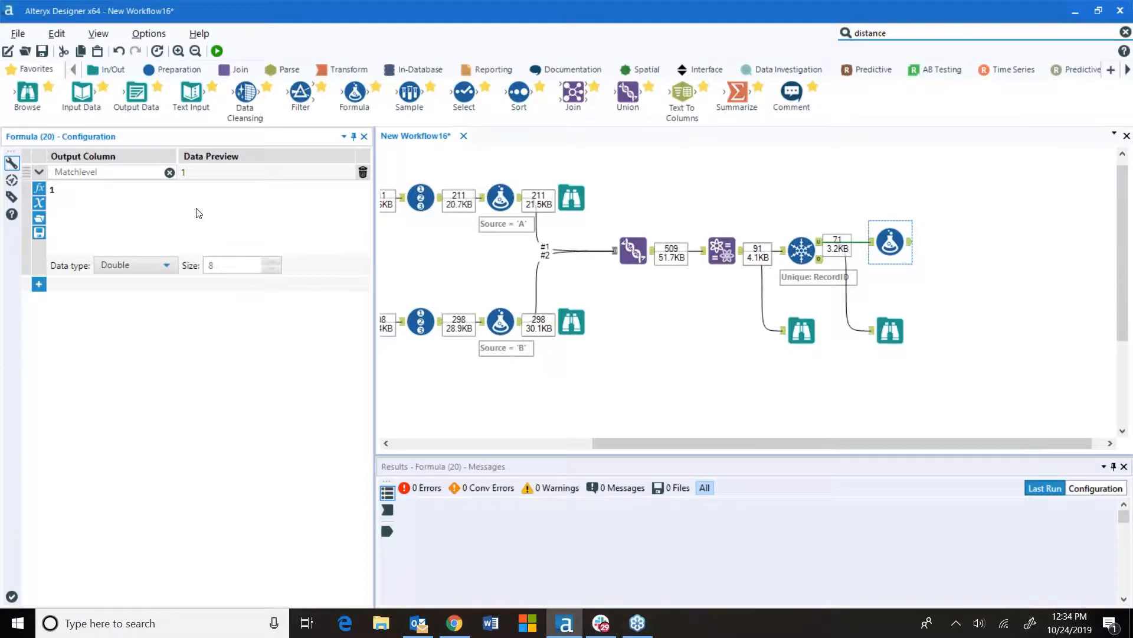
Attach a Browse tool to the Formula output and run the workflow
left_click_drag(27, 93, 962, 243)
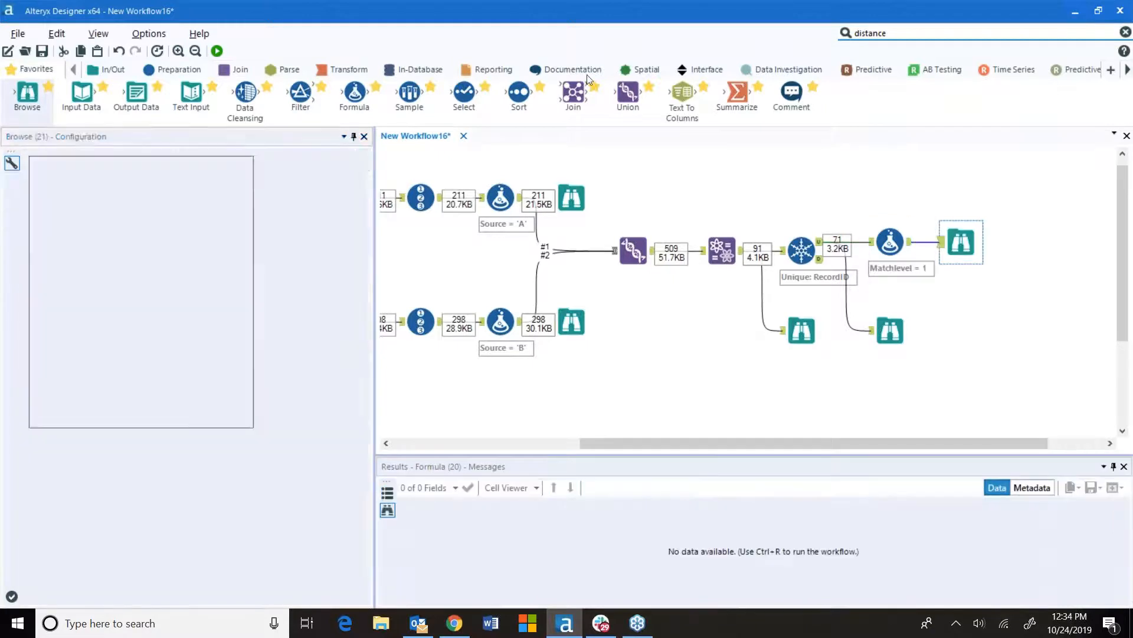
key("ctrl+r")
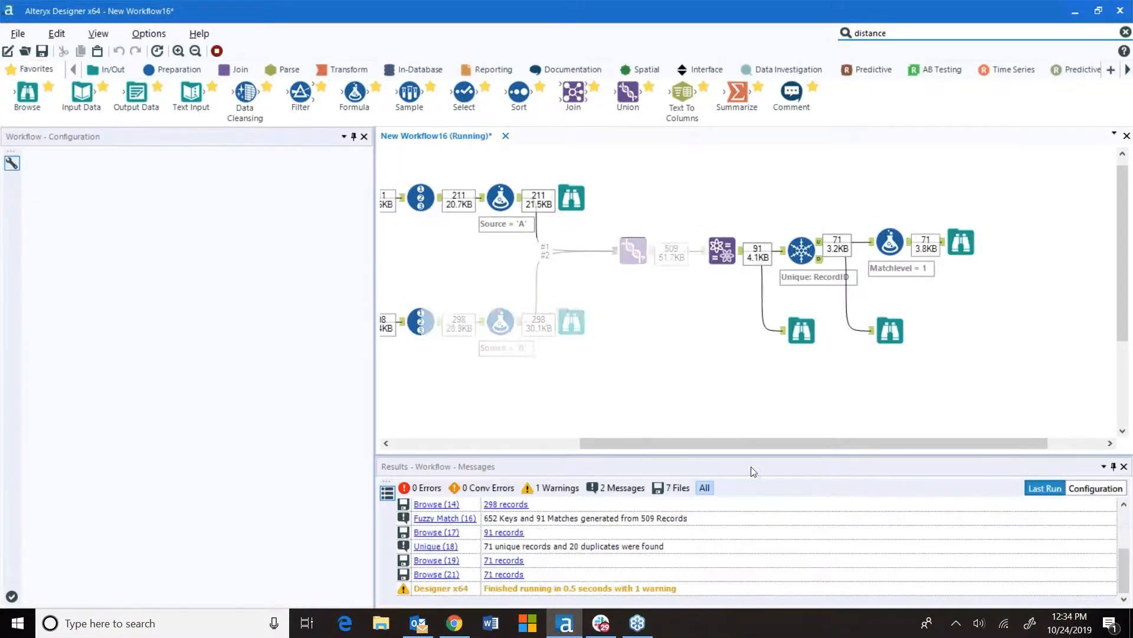
View the Matchlevel results and move their Browse tool below the Formula output
left_click(669, 348)
left_click(961, 242)
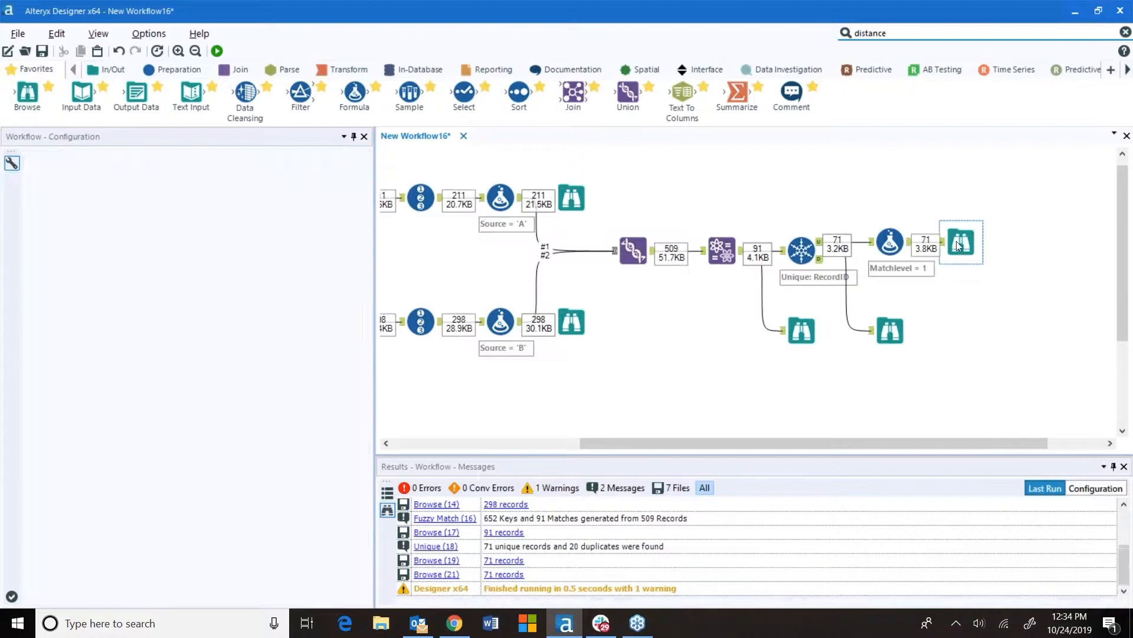
left_click_drag(833, 600, 917, 601)
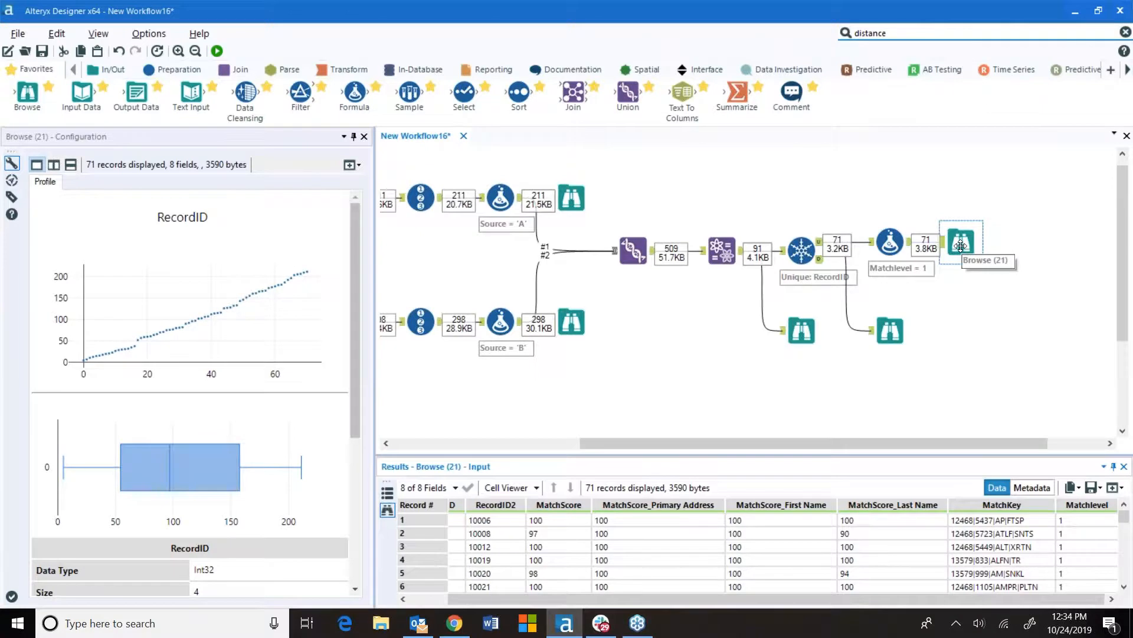
left_click_drag(961, 245, 969, 333)
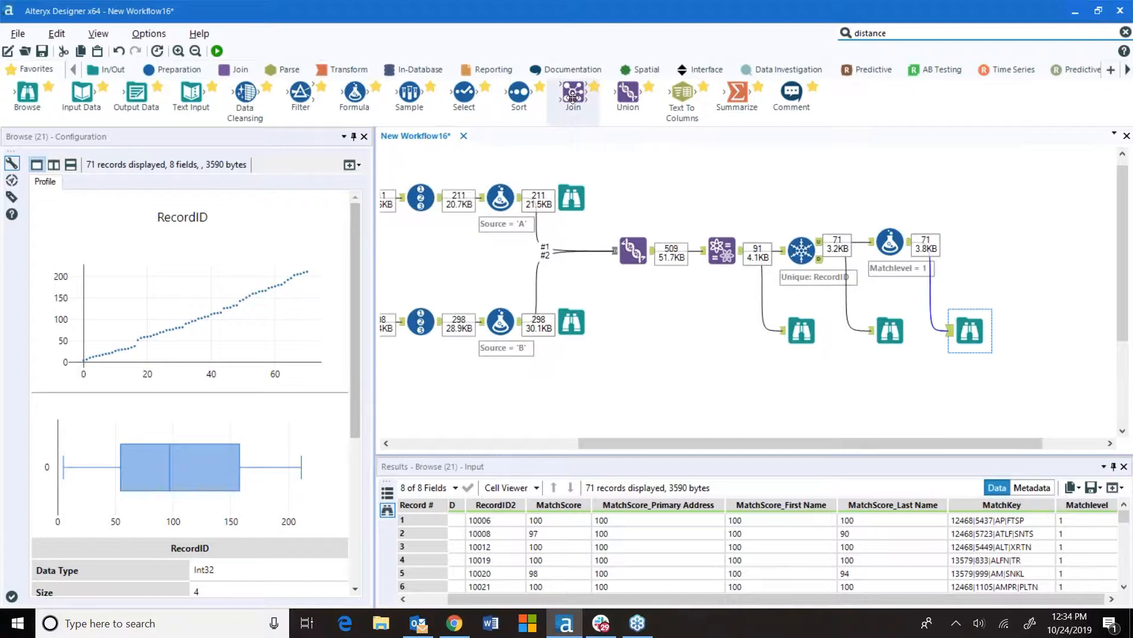
Add a Join tool joining the Union output (left) with the Formula output (right) on RecordID
left_click_drag(573, 96, 980, 198)
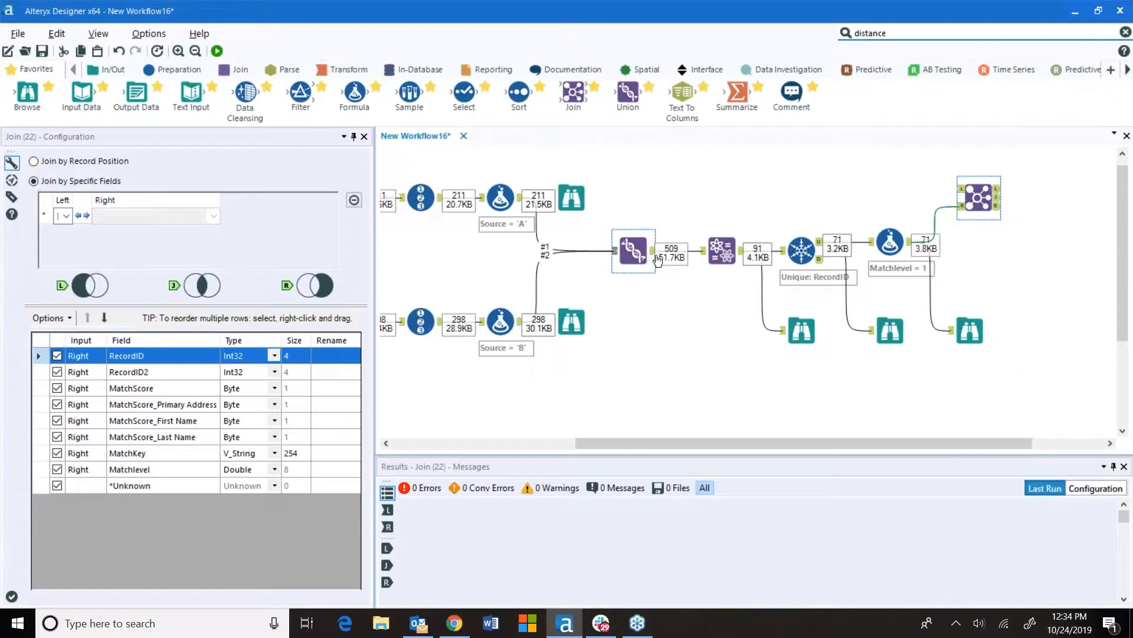
left_click_drag(652, 258, 957, 189)
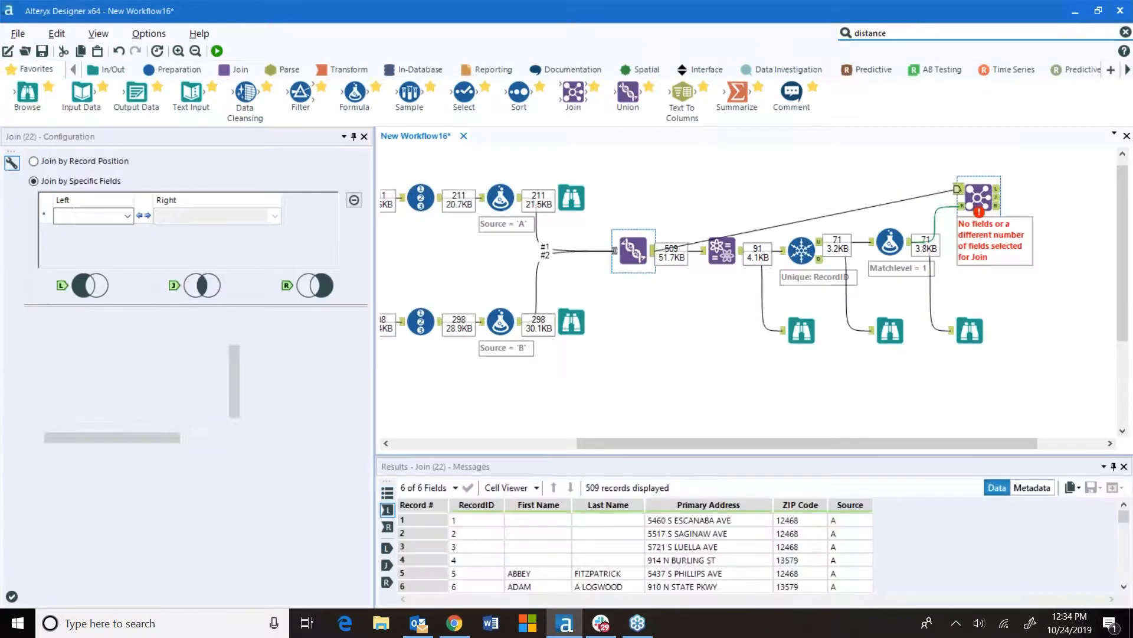
left_click(128, 216)
left_click(109, 233)
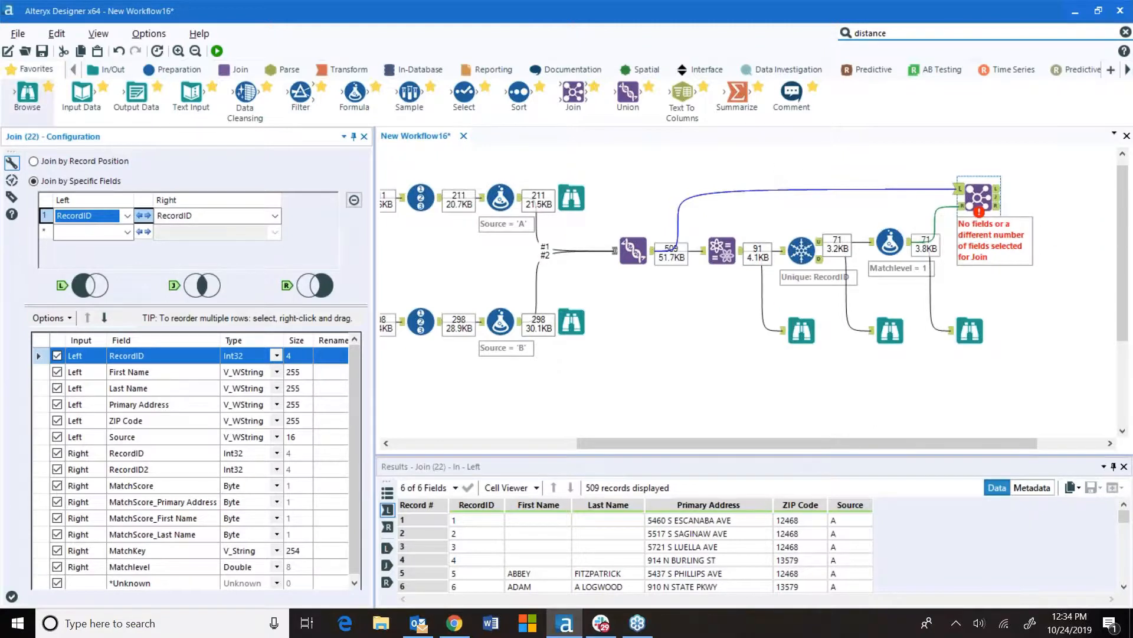
Attach a Browse tool to the Join's unjoined left output and run the workflow
left_click_drag(28, 93, 1058, 189)
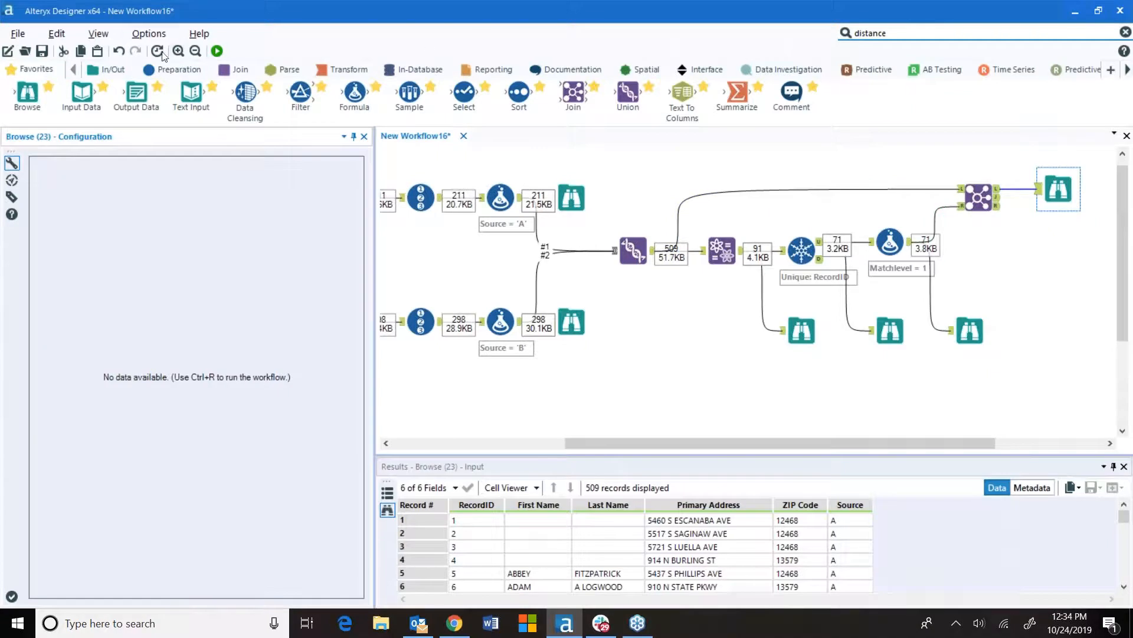
left_click(218, 52)
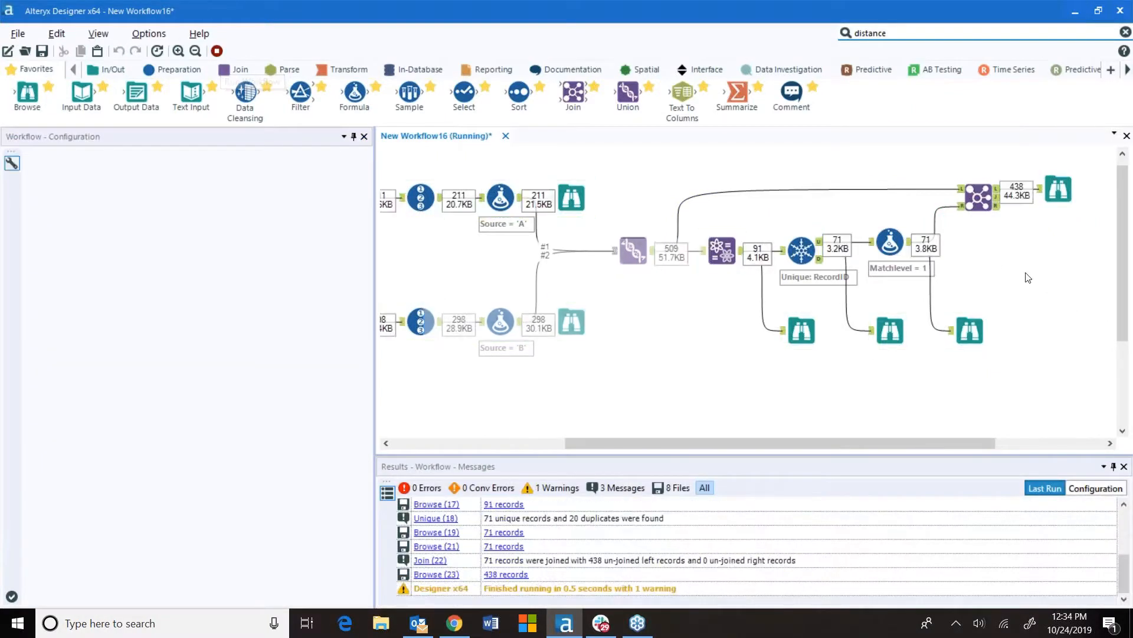
Examine the unjoined records in an enlarged Browse window, scrolling through sources A and B
left_click(671, 348)
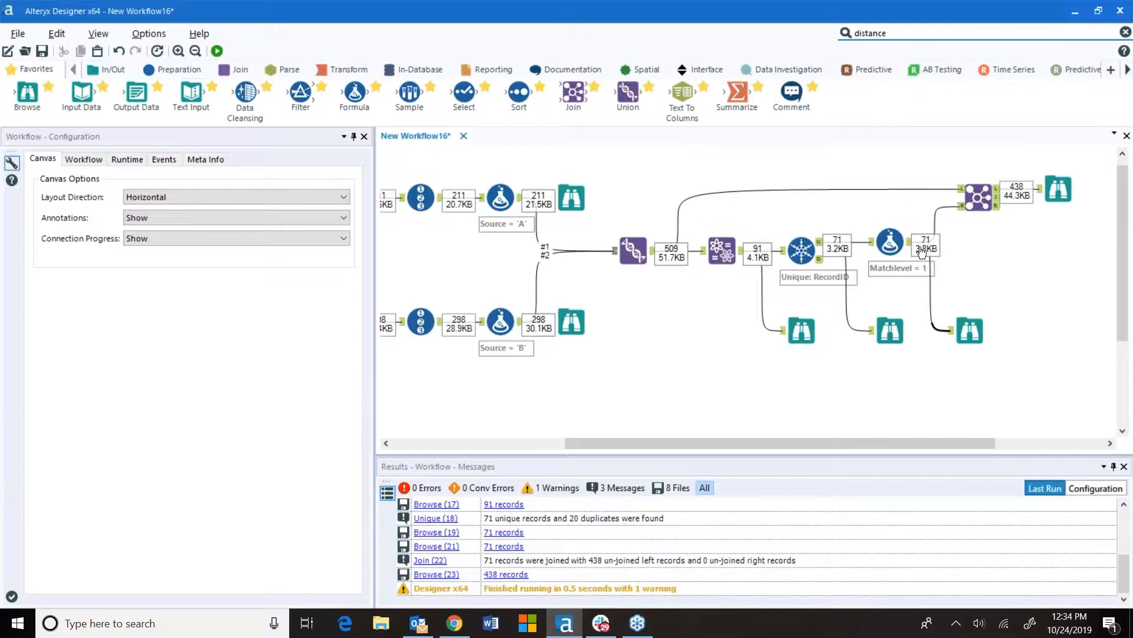
left_click(1058, 189)
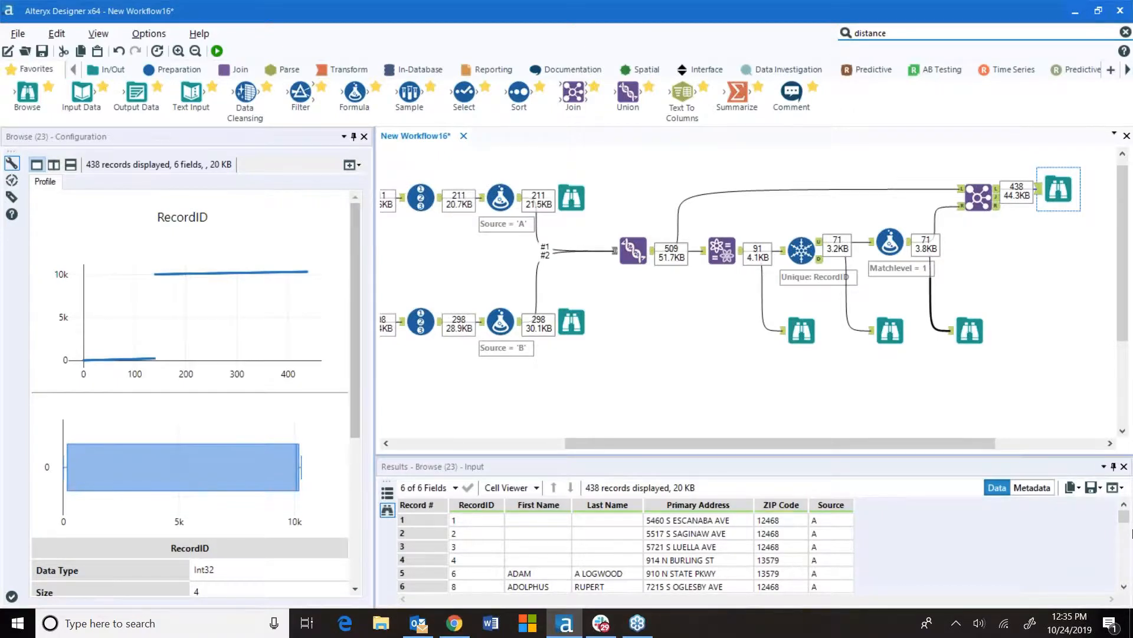
left_click(1117, 488)
left_click(1103, 503)
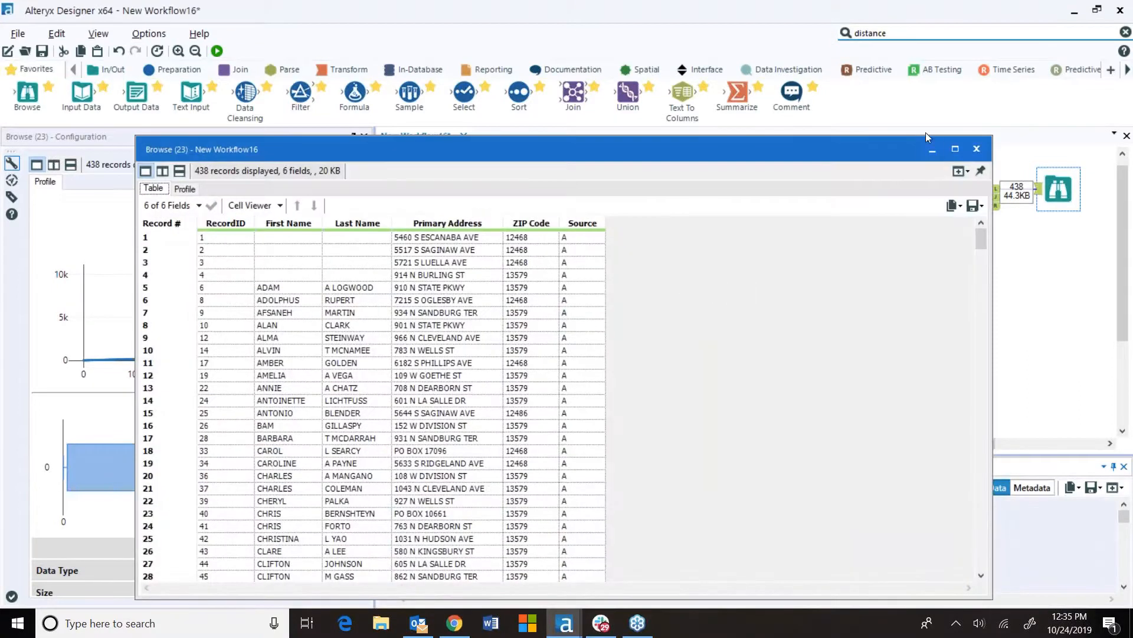
left_click(955, 148)
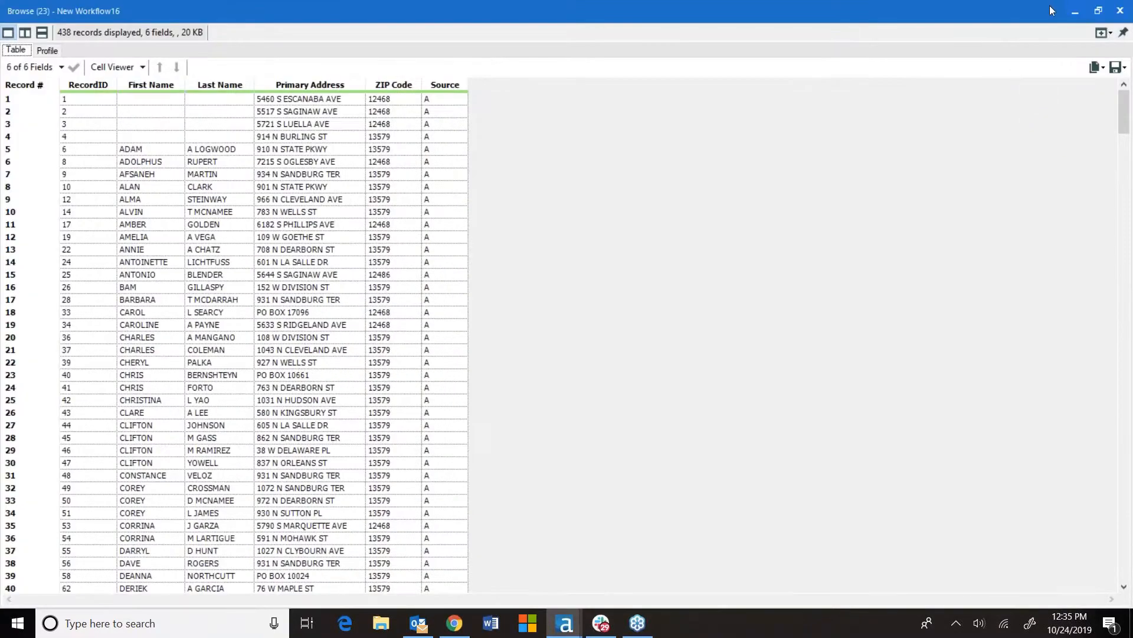
left_click(1098, 11)
left_click_drag(914, 137, 888, 18)
left_click_drag(983, 121, 959, 316)
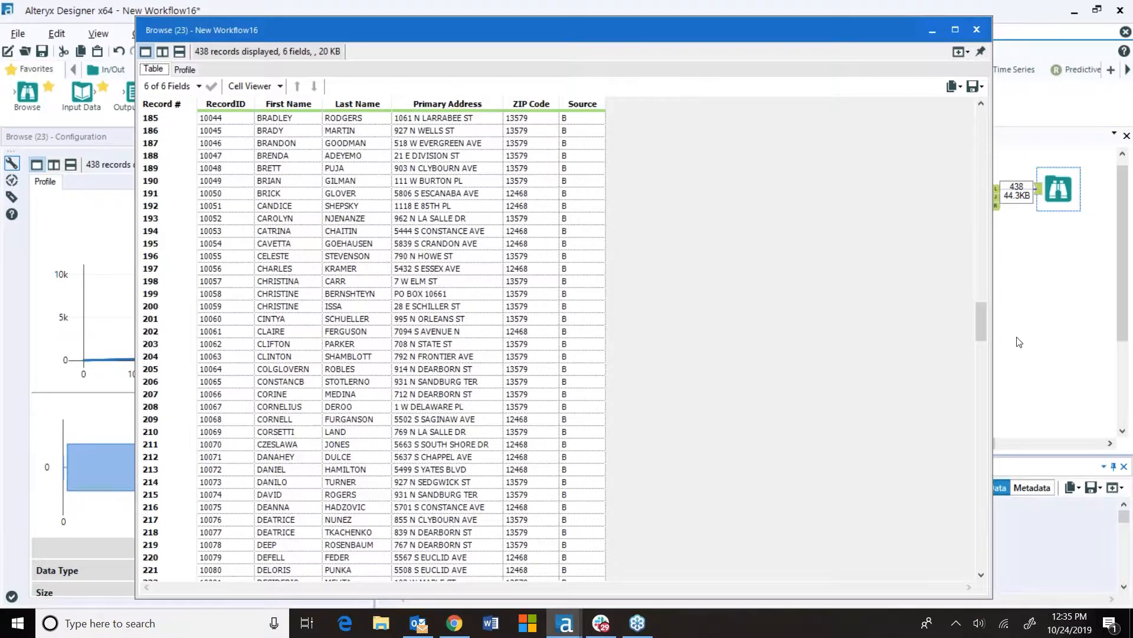
left_click_drag(981, 325, 990, 78)
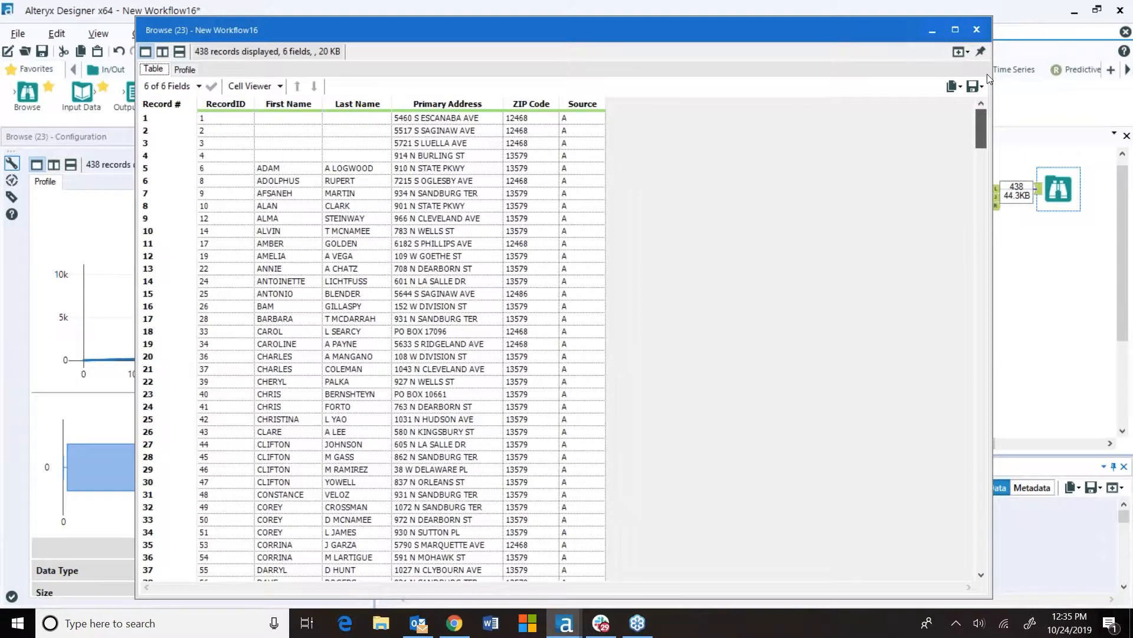
left_click(978, 29)
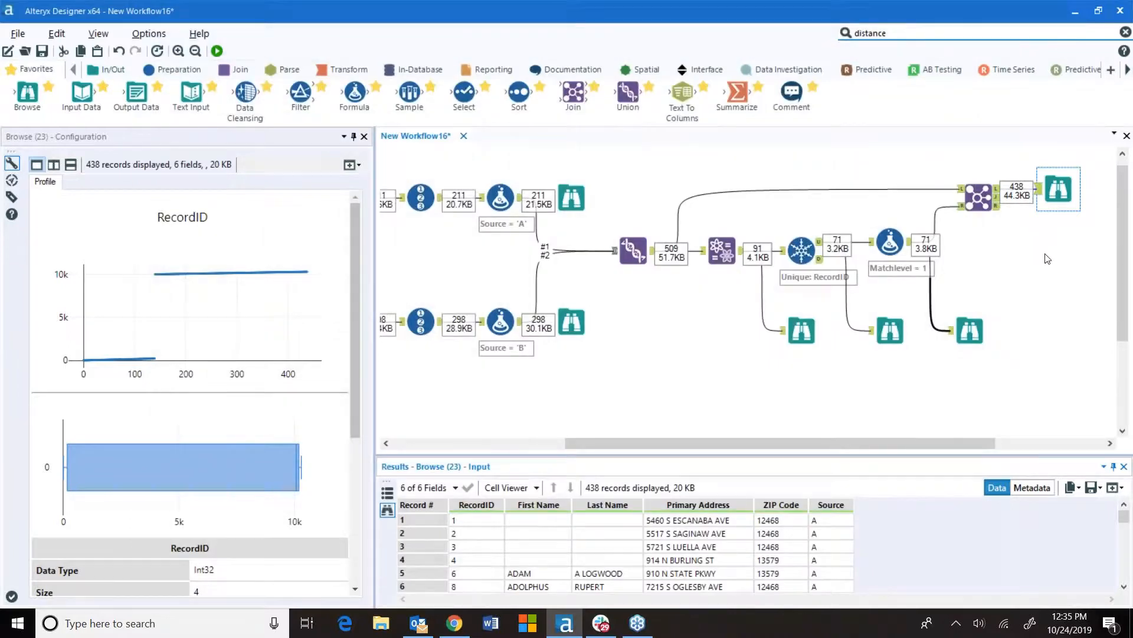
Add a second Fuzzy Match tool fed by the Join's unjoined left output
left_click(633, 251)
left_click(722, 250)
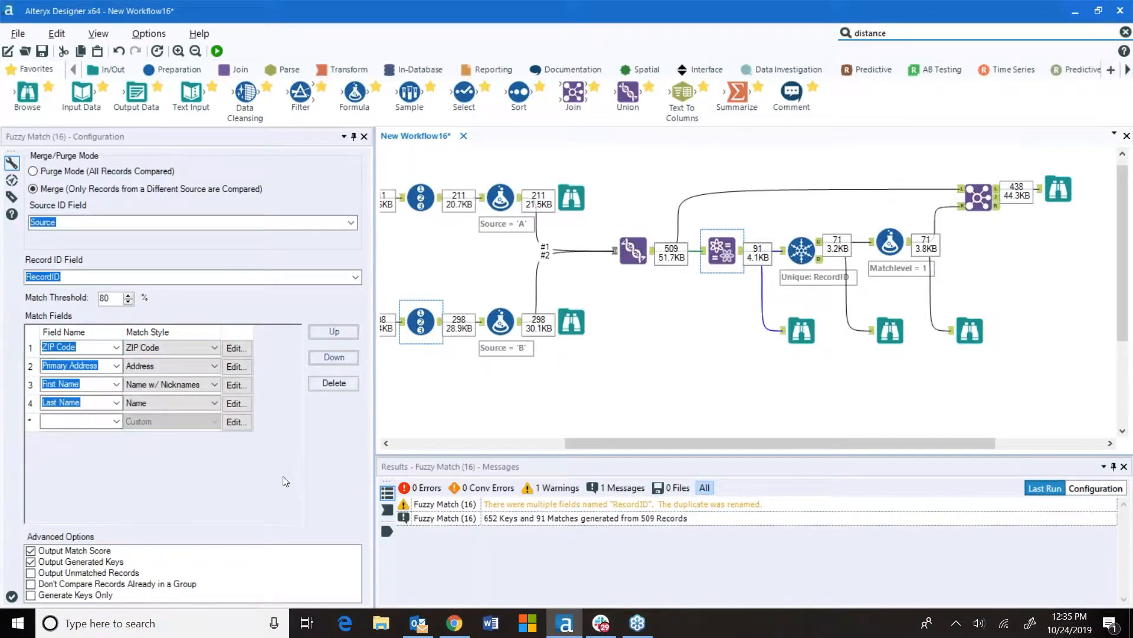
left_click_drag(685, 442, 850, 454)
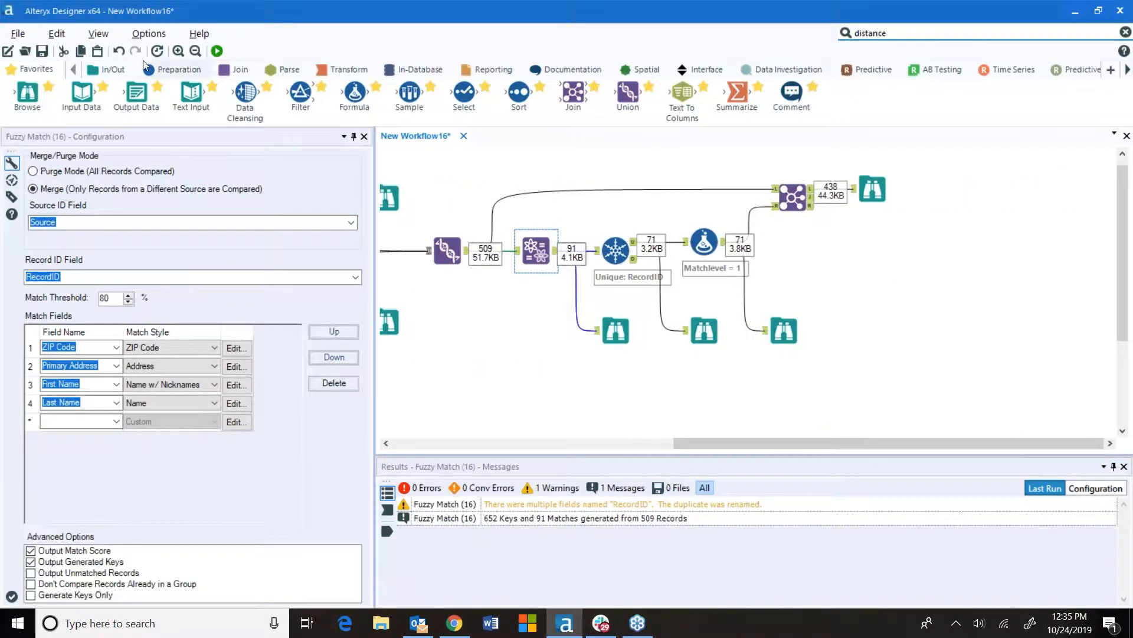
left_click(228, 68)
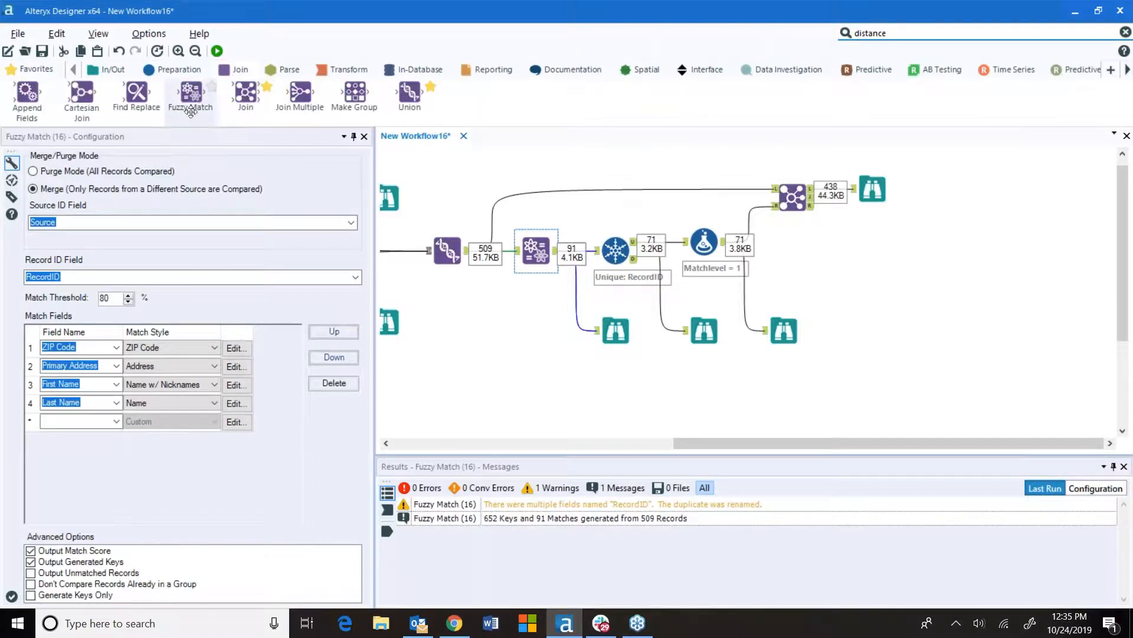
left_click_drag(190, 91, 943, 260)
left_click_drag(811, 196, 924, 239)
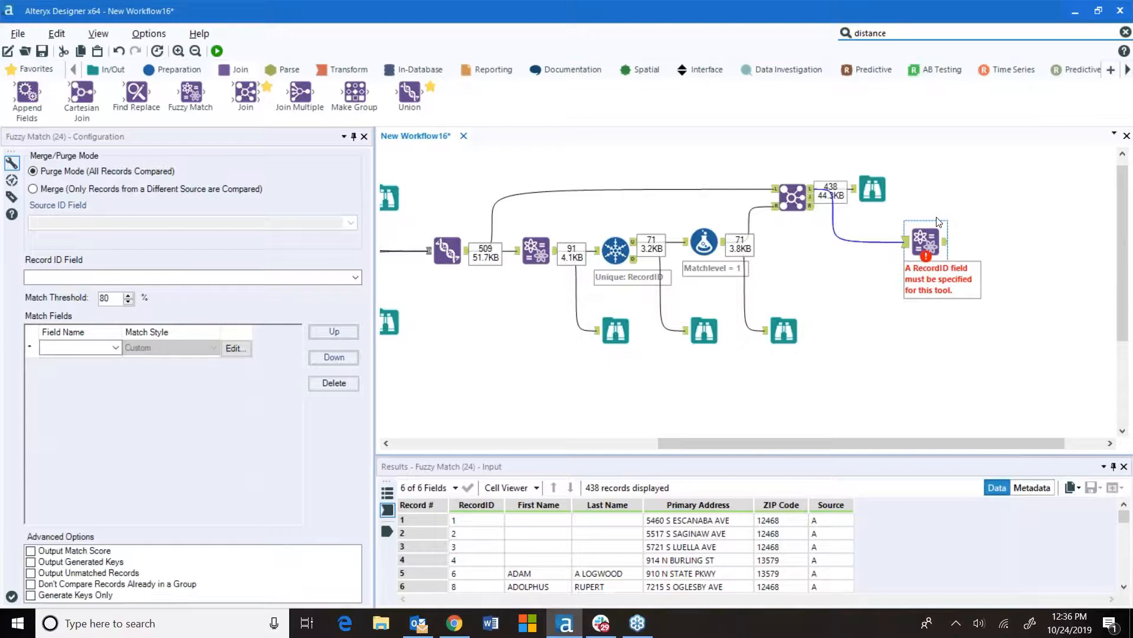
Set the new Fuzzy Match to Merge mode with Source as source ID and RecordID as record ID field
left_click(65, 189)
left_click(350, 223)
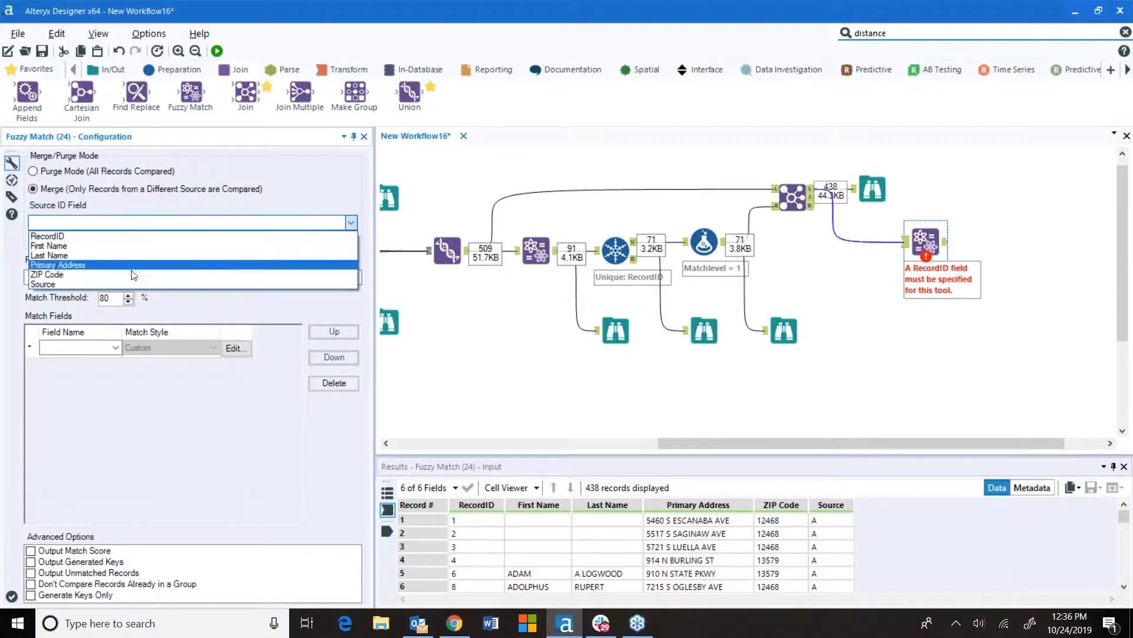
left_click(330, 284)
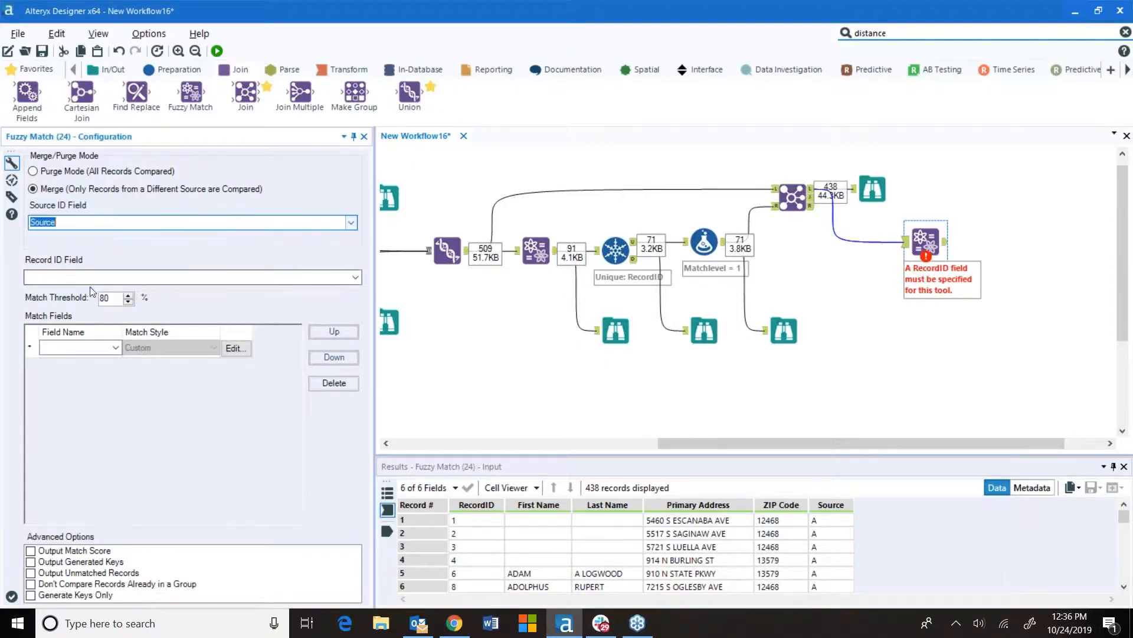
left_click(356, 278)
left_click(137, 290)
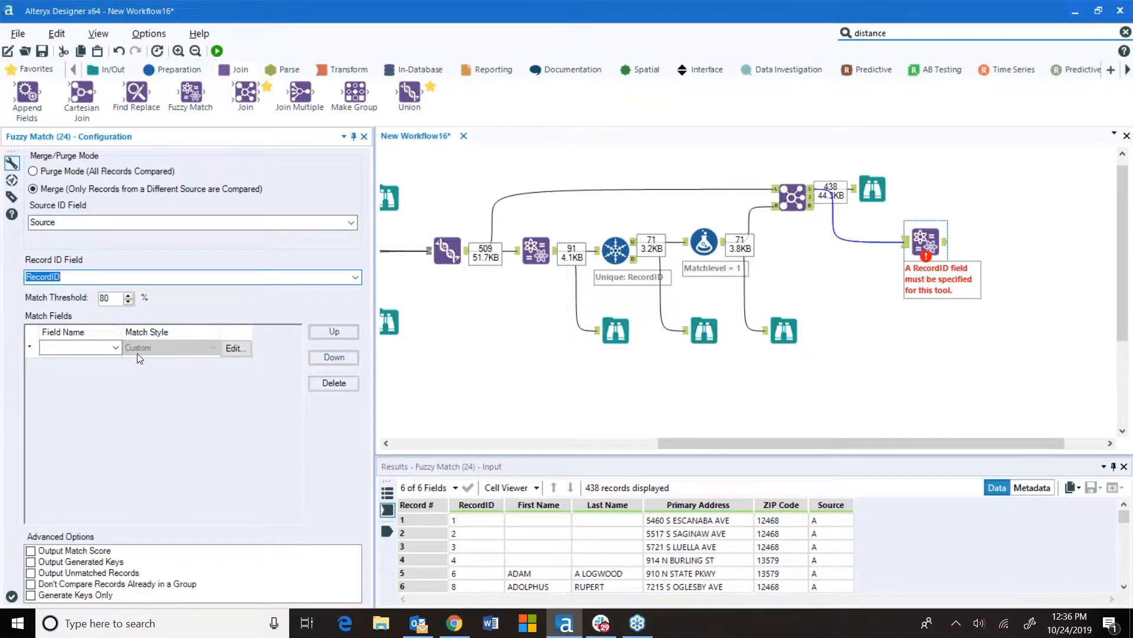
Add ZIP Code, Primary Address, First Name and Last Name as the Fuzzy Match's match fields
left_click(118, 346)
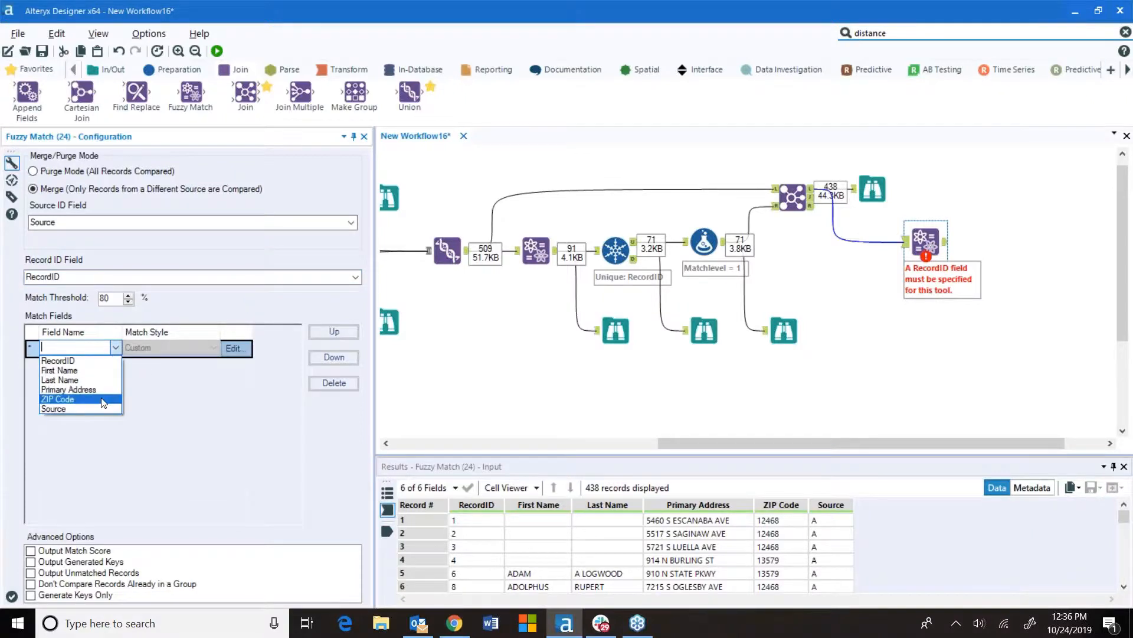
left_click(100, 399)
left_click(116, 368)
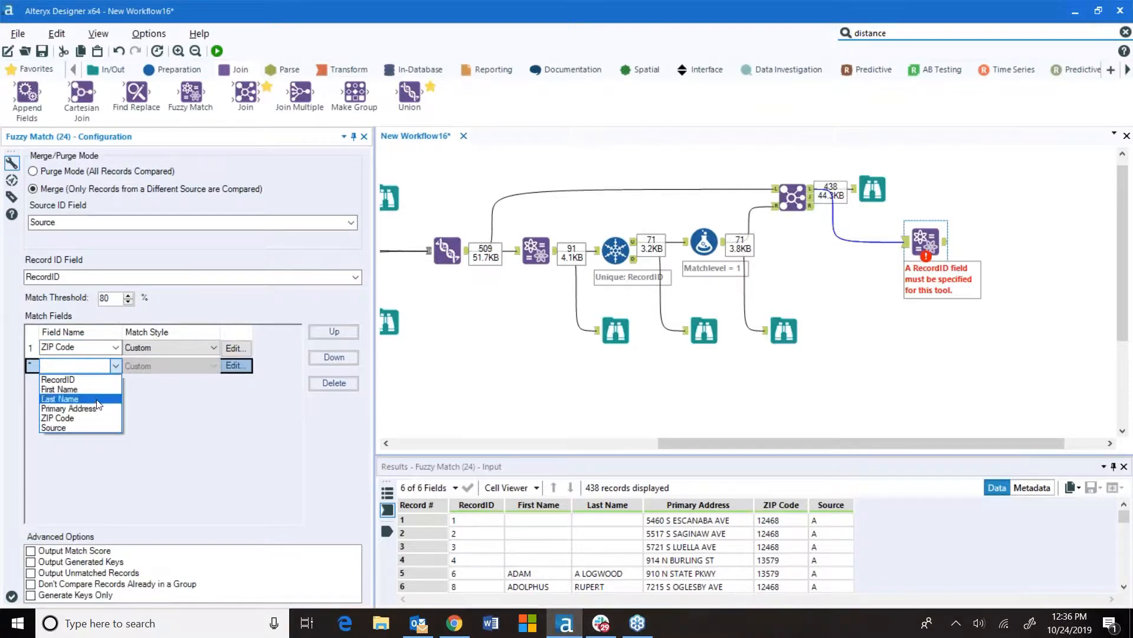
left_click(94, 408)
left_click(115, 382)
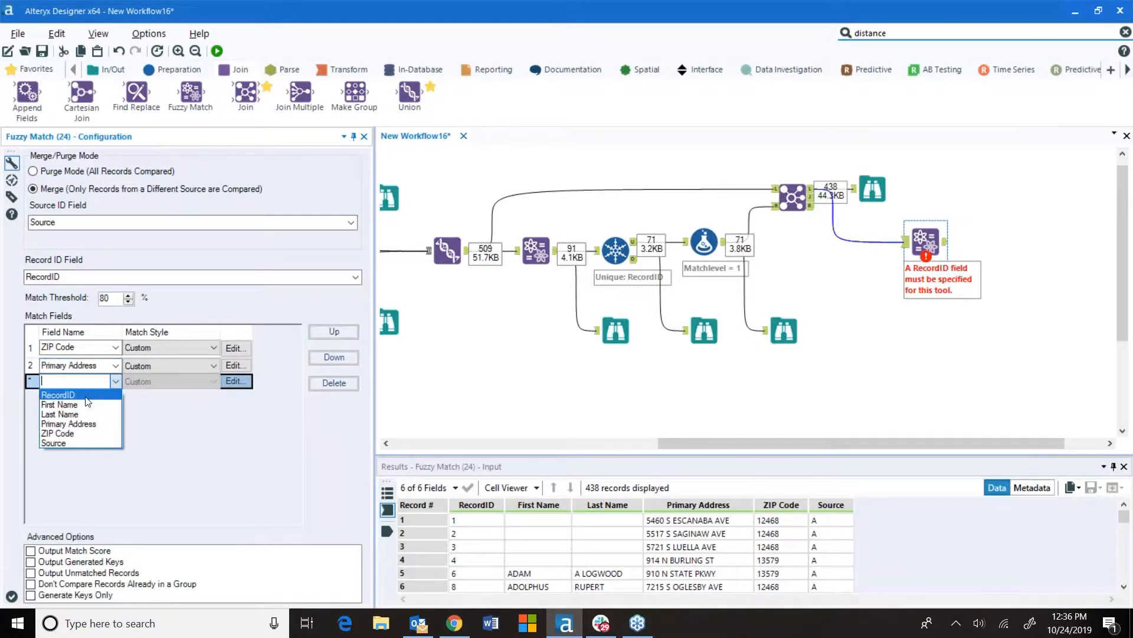
left_click(121, 404)
left_click(115, 397)
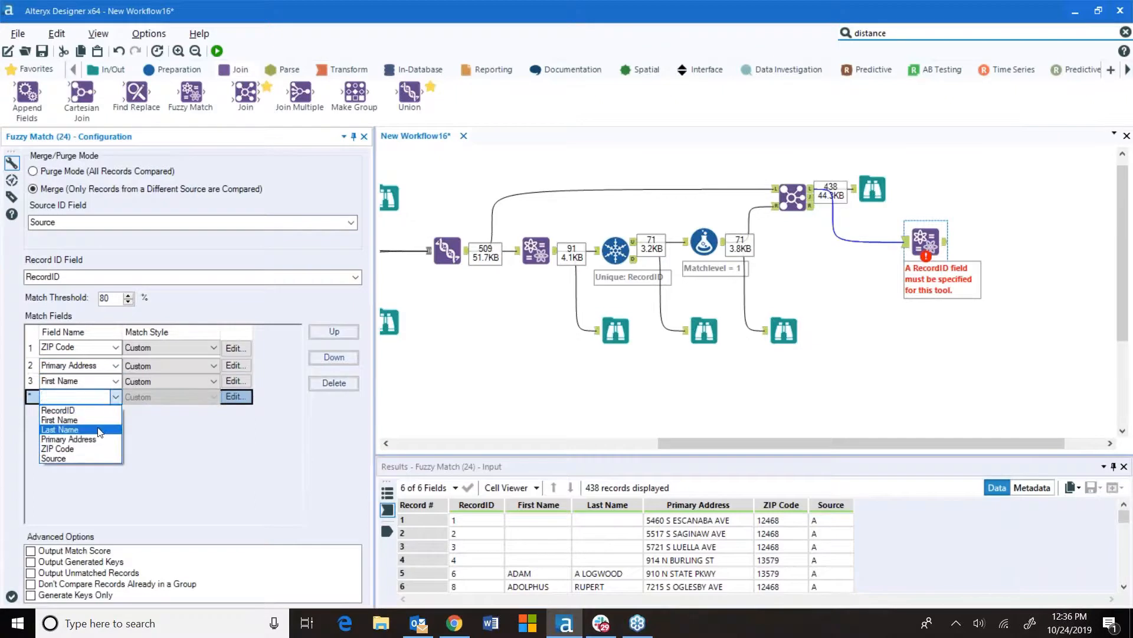
left_click(100, 428)
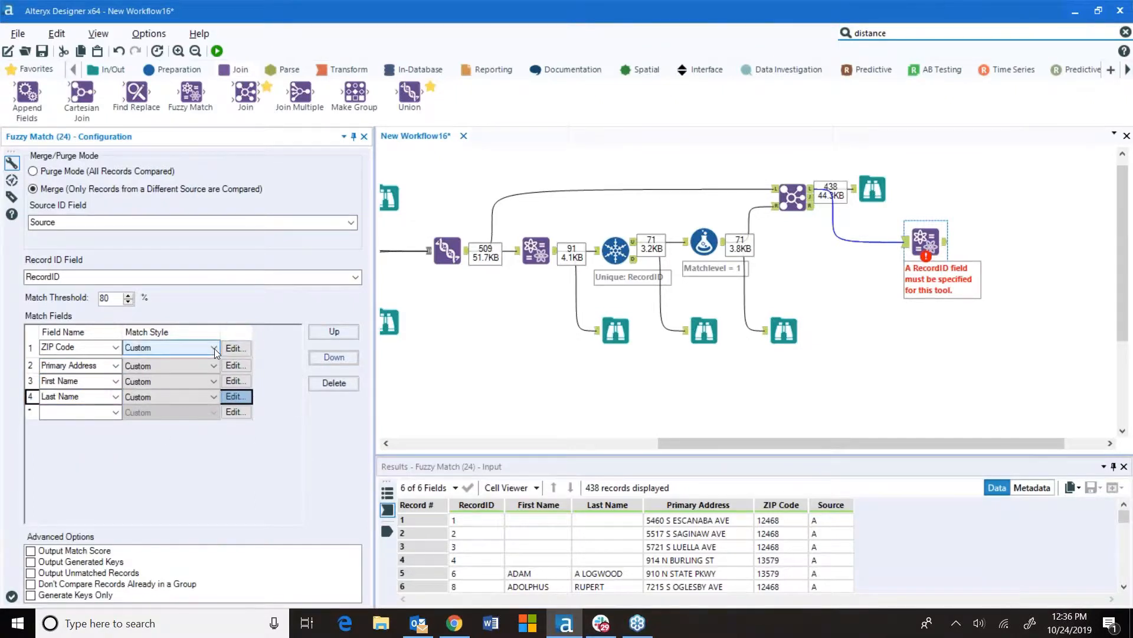
Configure ZIP Code matching with no key generation, maximum key length 5 and Character: Jaro Distance as match function
left_click(236, 349)
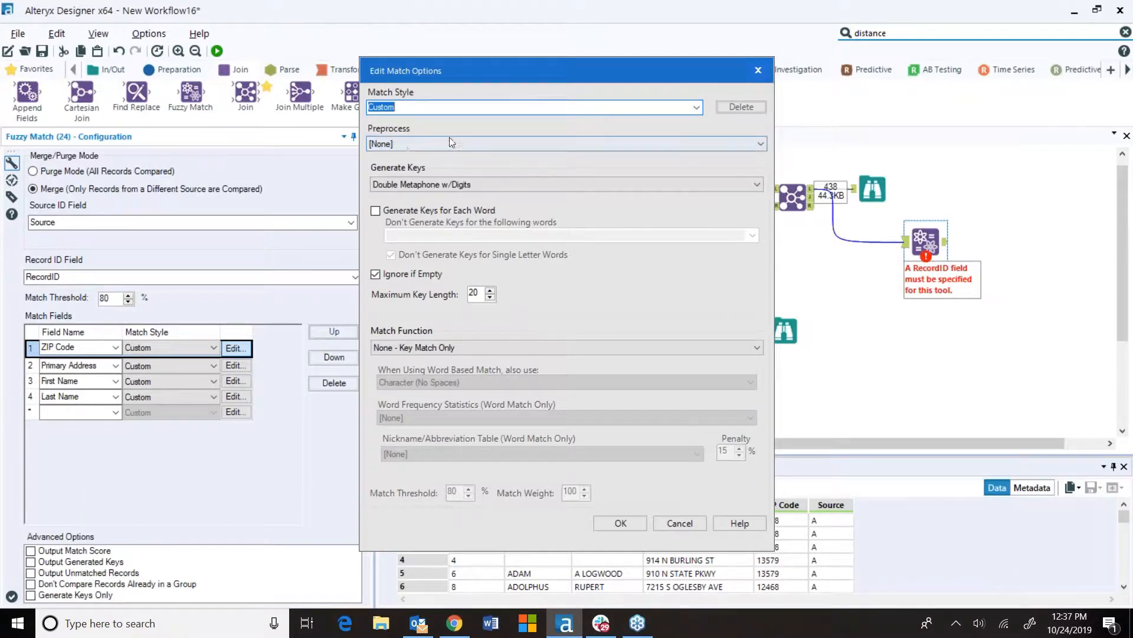
left_click(423, 182)
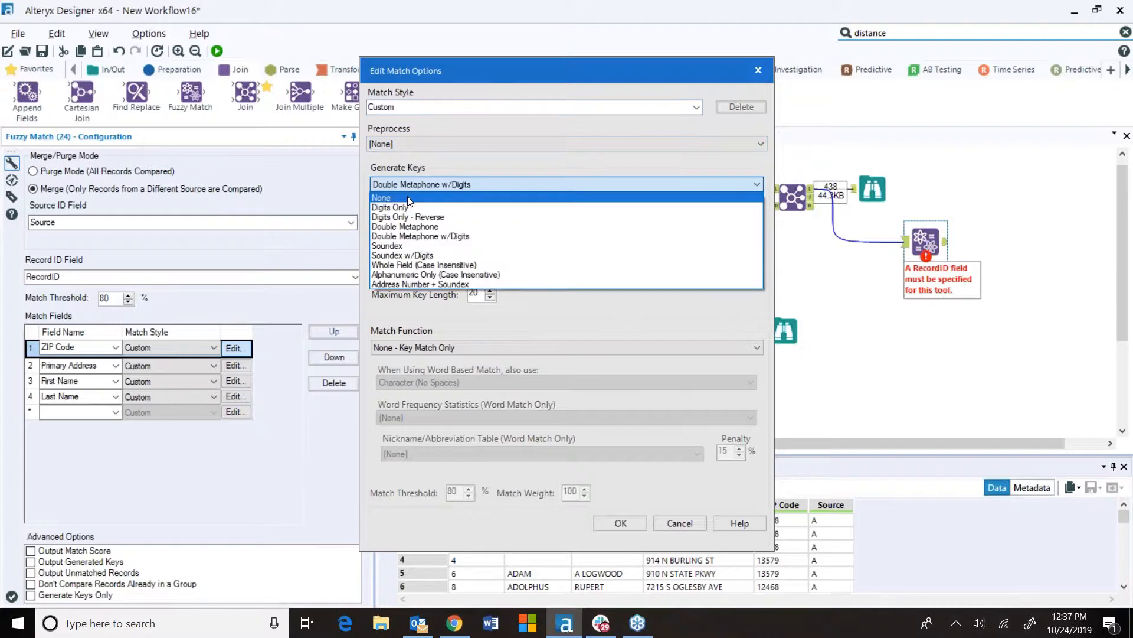
left_click(408, 198)
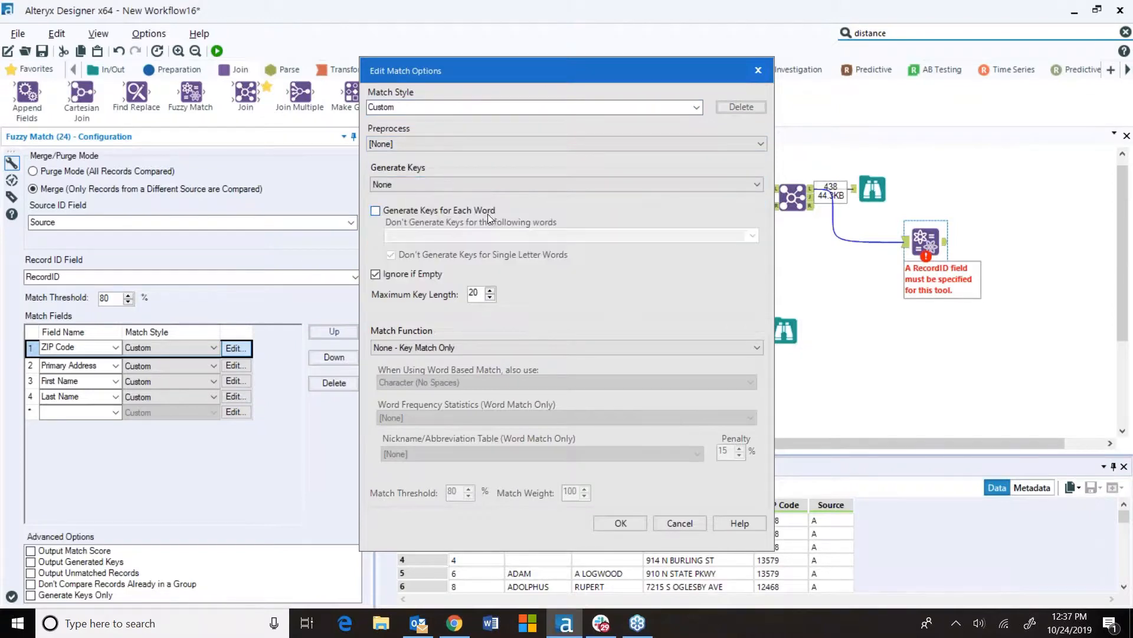
double_click(474, 293)
left_click(438, 347)
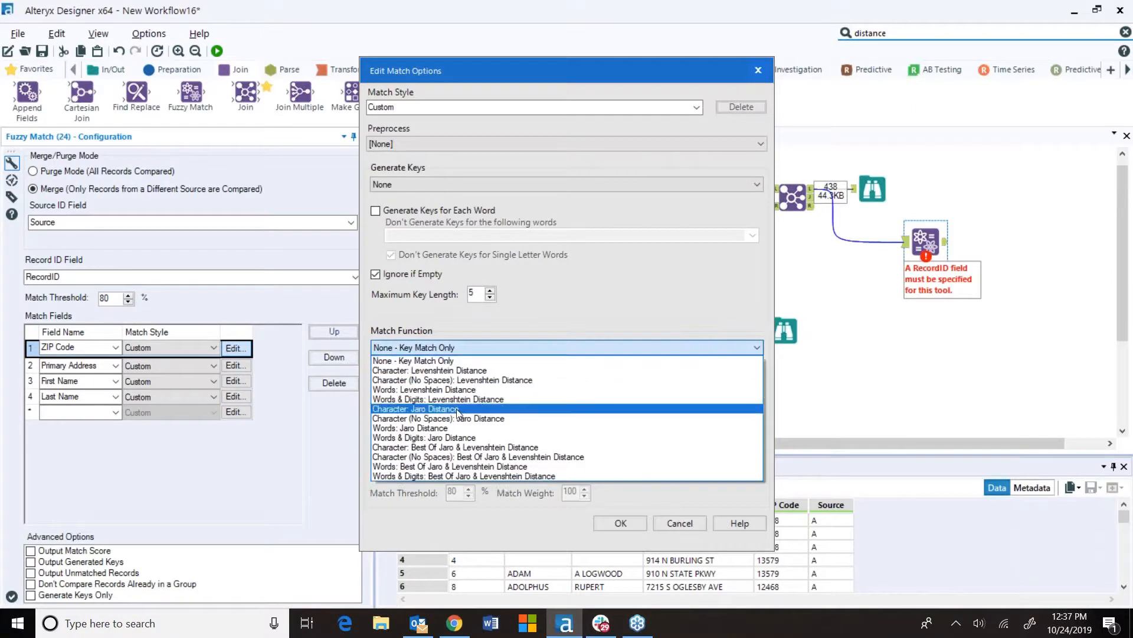
left_click(458, 409)
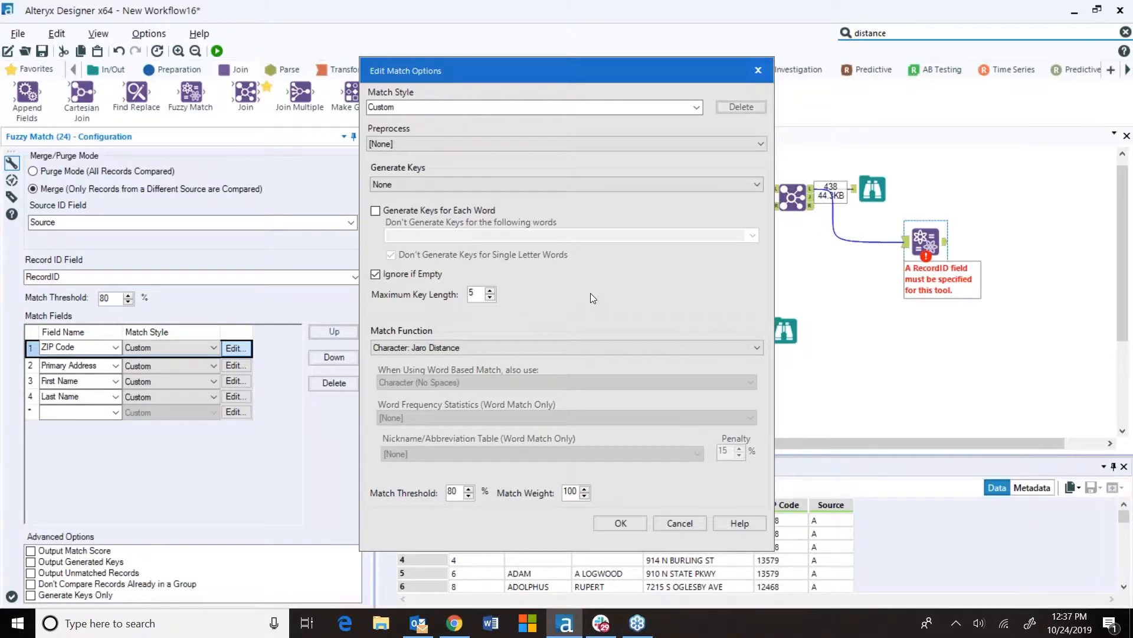
left_click(621, 523)
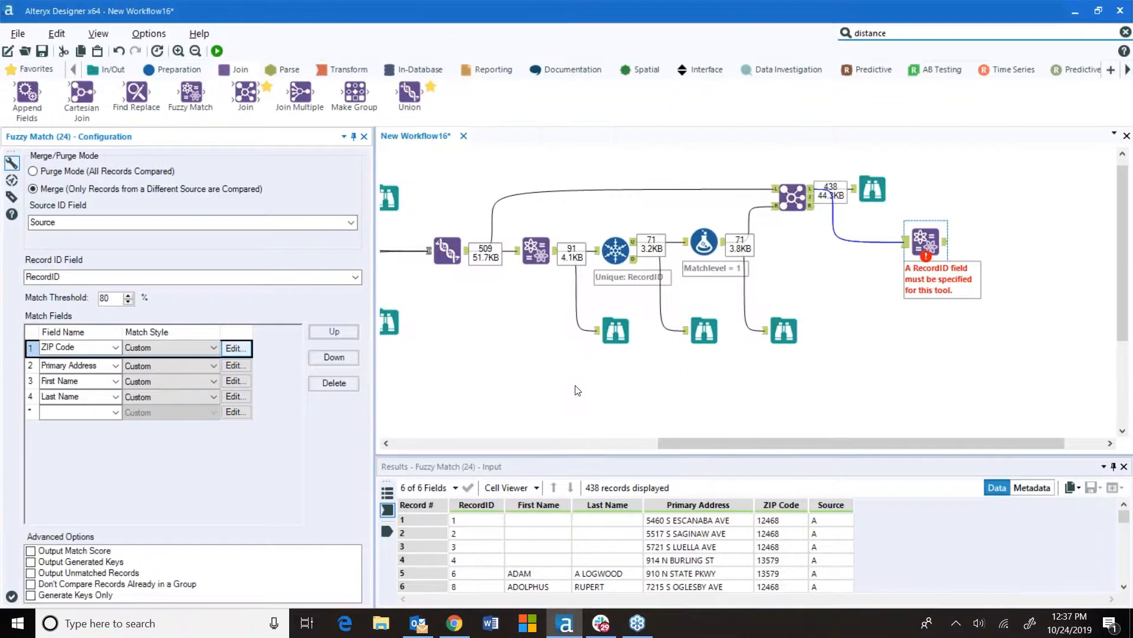
Configure Primary Address matching: Strip Punctuation, key length 8, Words & Digits: Jaro Distance, and US Address word frequency statistics
left_click(235, 366)
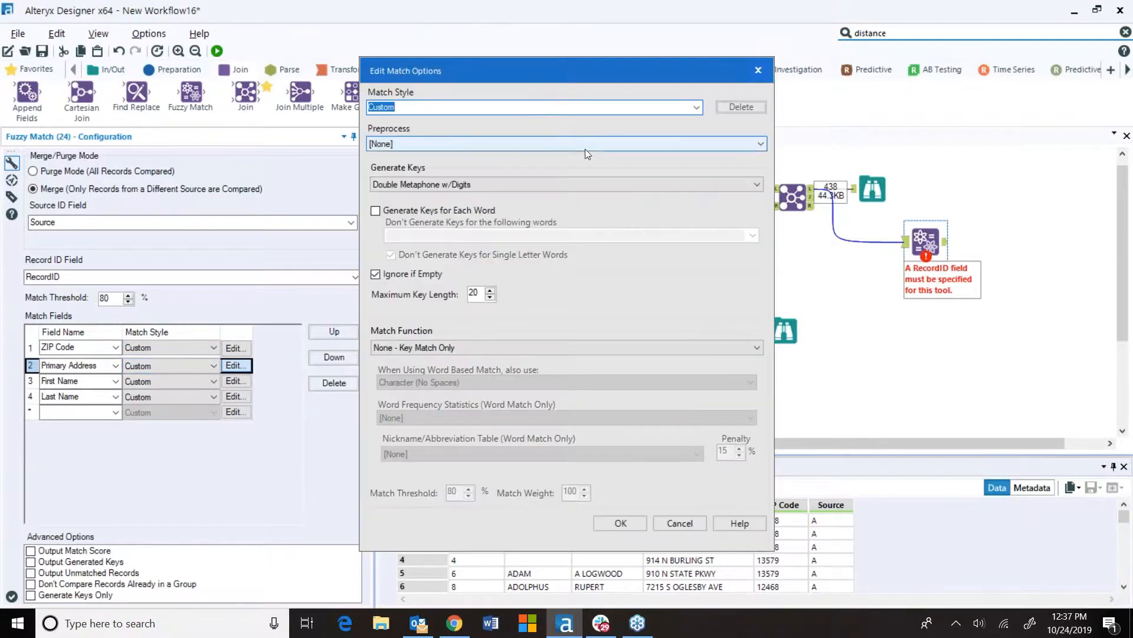
left_click(399, 150)
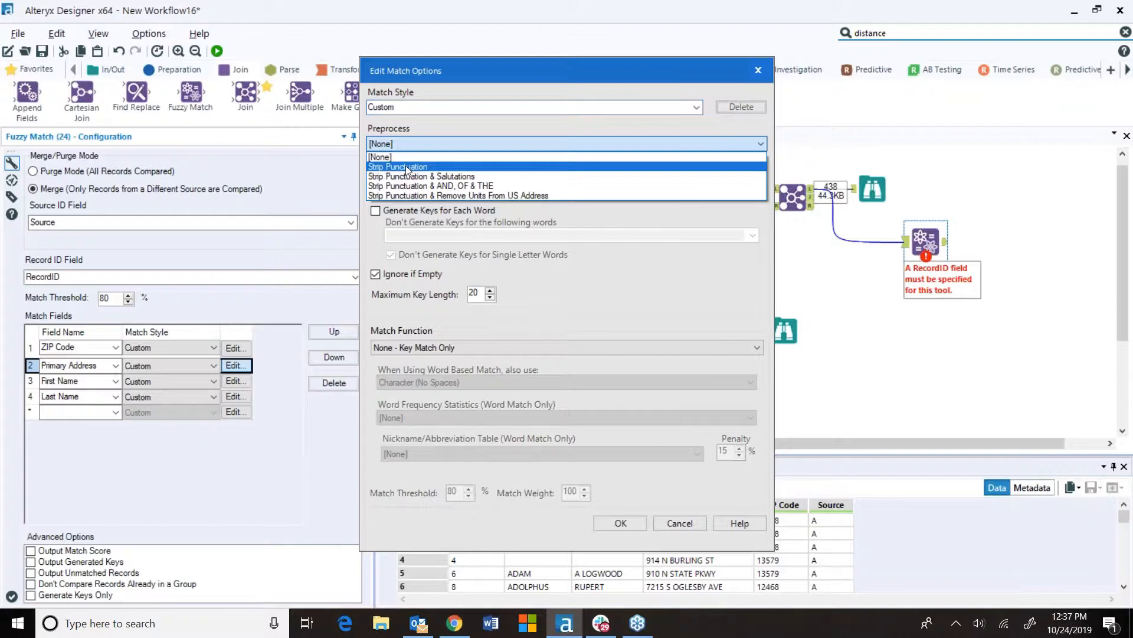
left_click(405, 166)
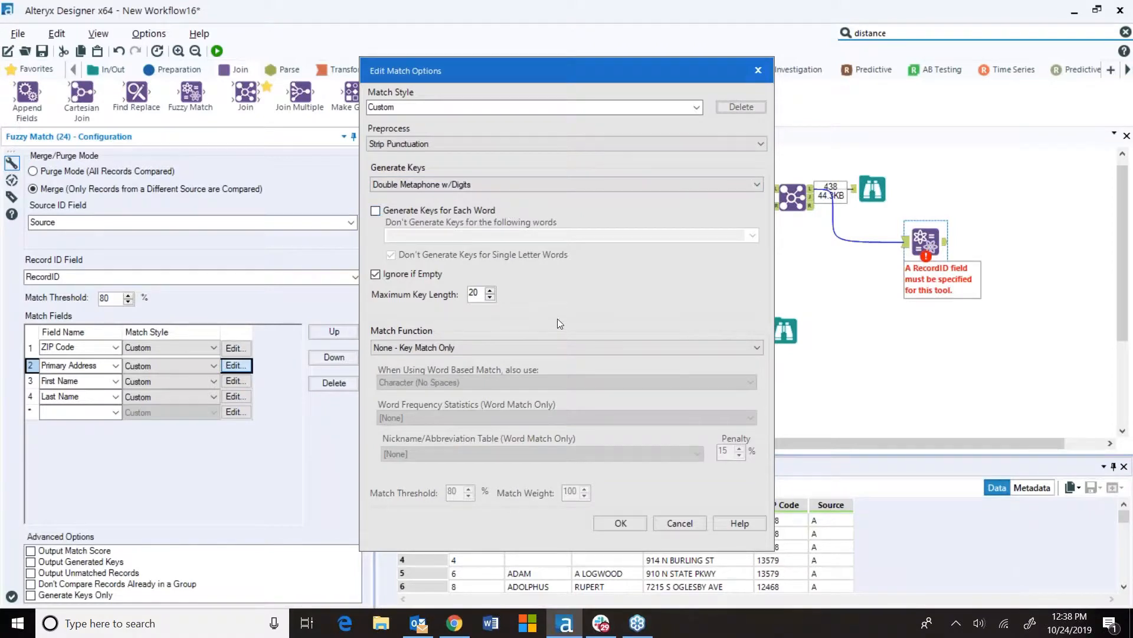
double_click(484, 294)
left_click(490, 347)
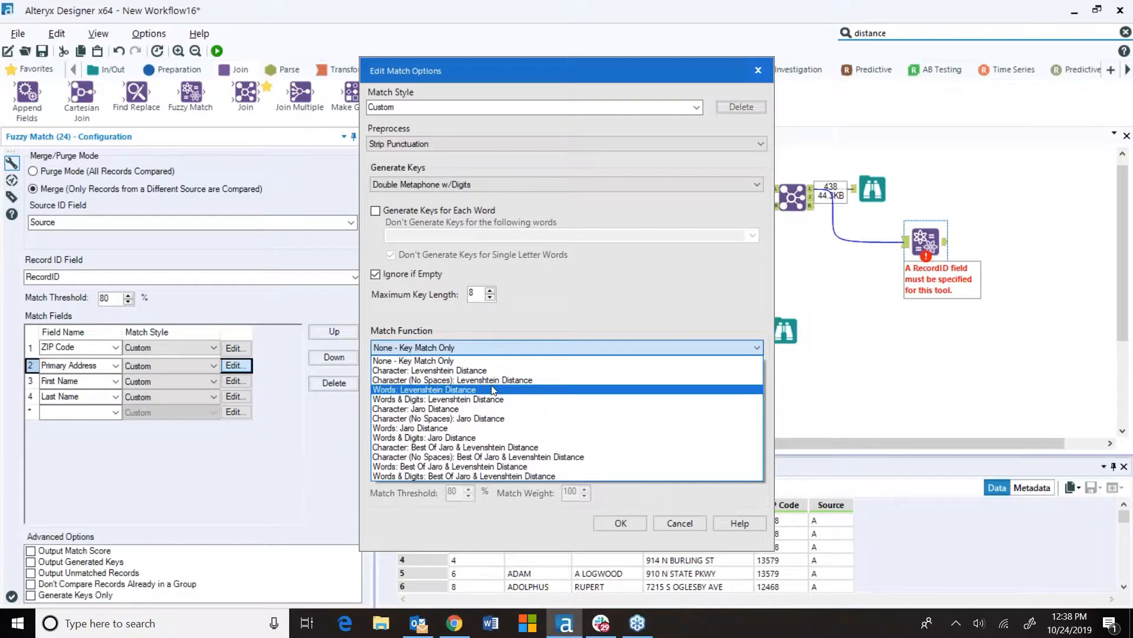
left_click(495, 437)
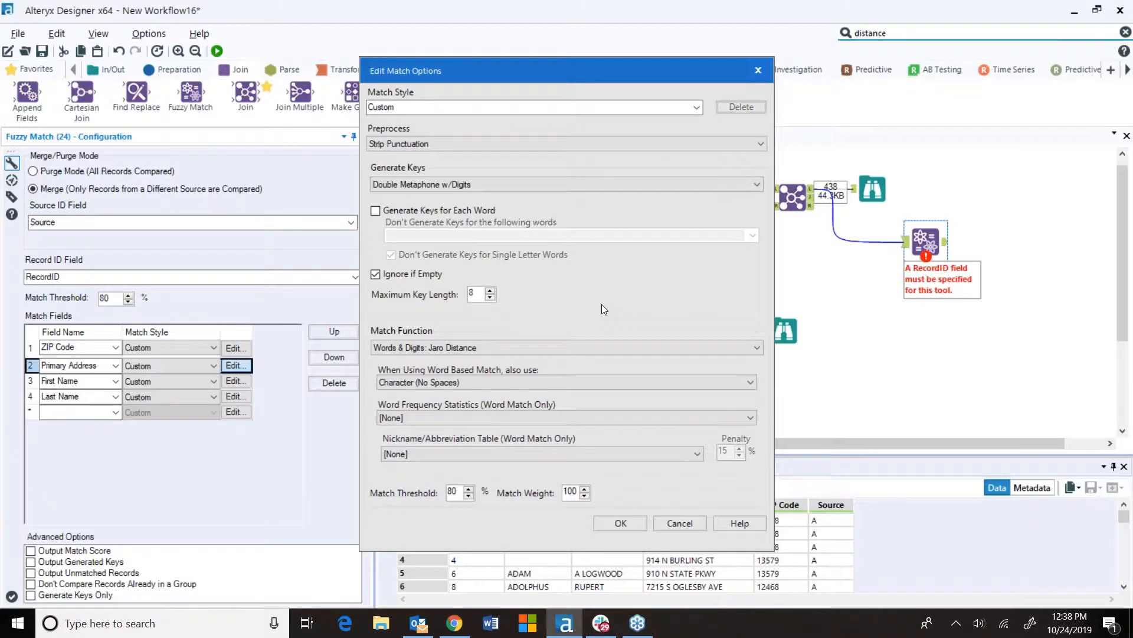
left_click(497, 416)
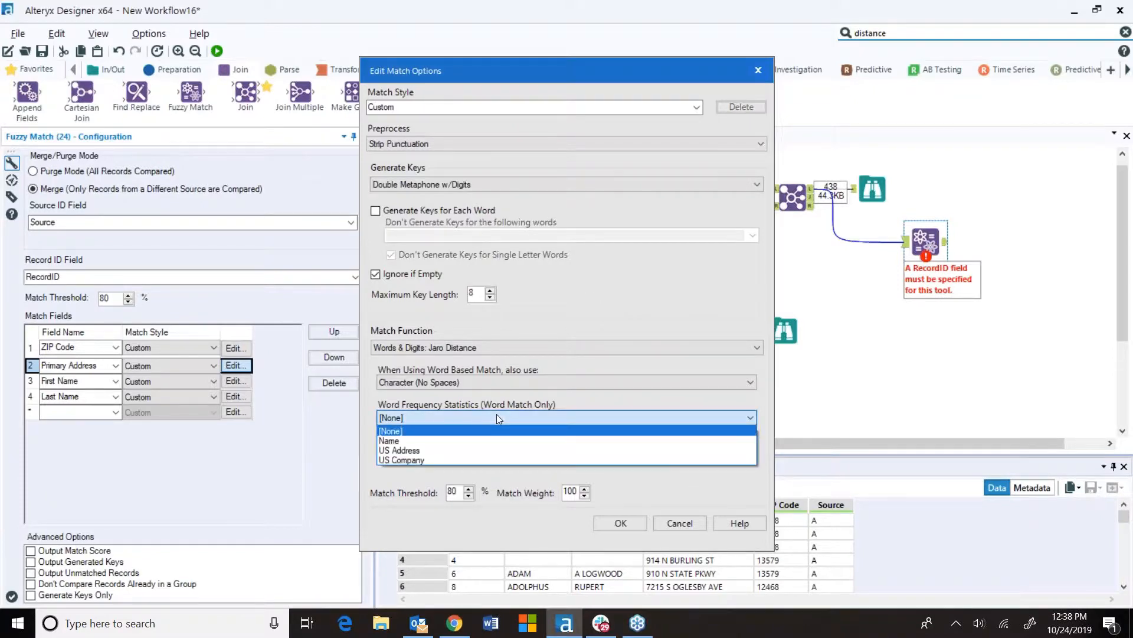
left_click(420, 450)
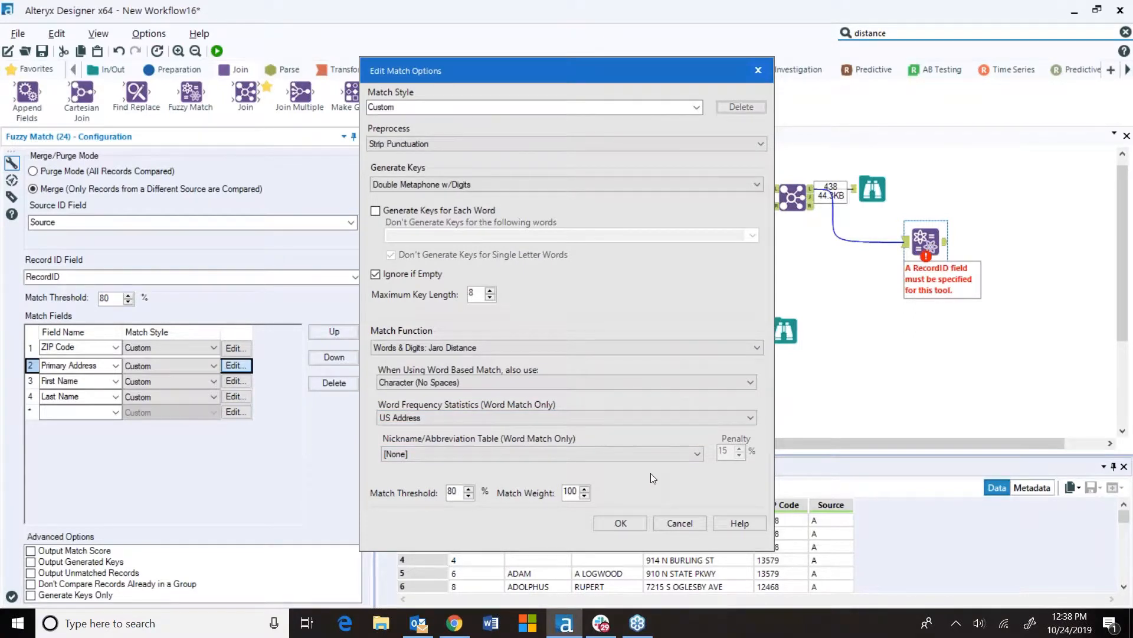
left_click(633, 523)
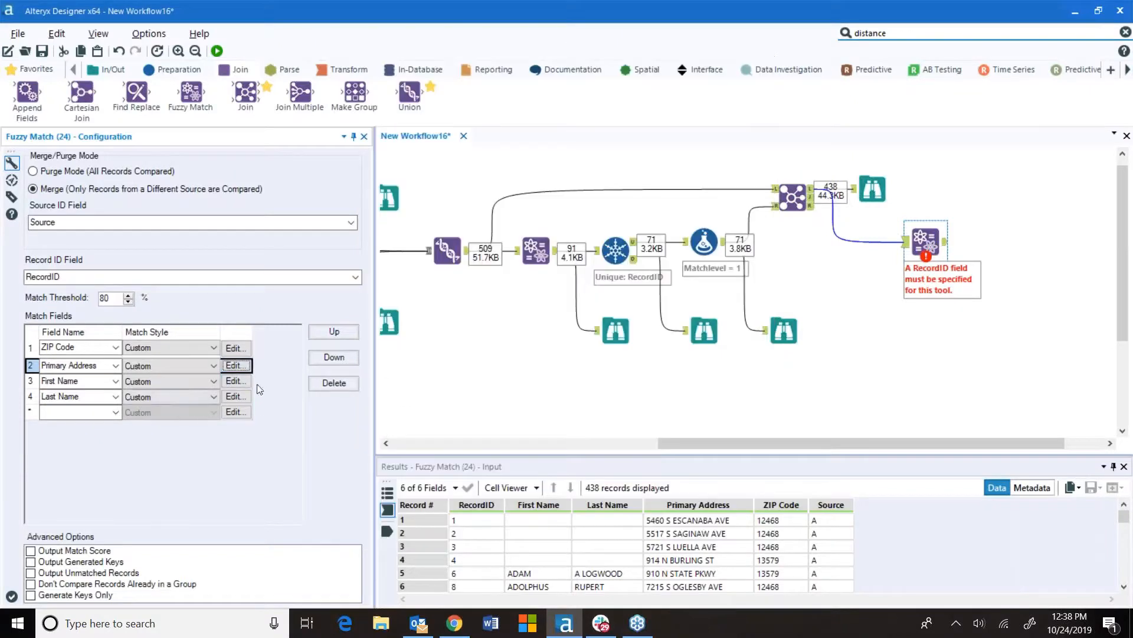
For First Name, set preprocessing to Strip Punctuation, keys to Double Metaphone, and generate keys for each word
left_click(237, 382)
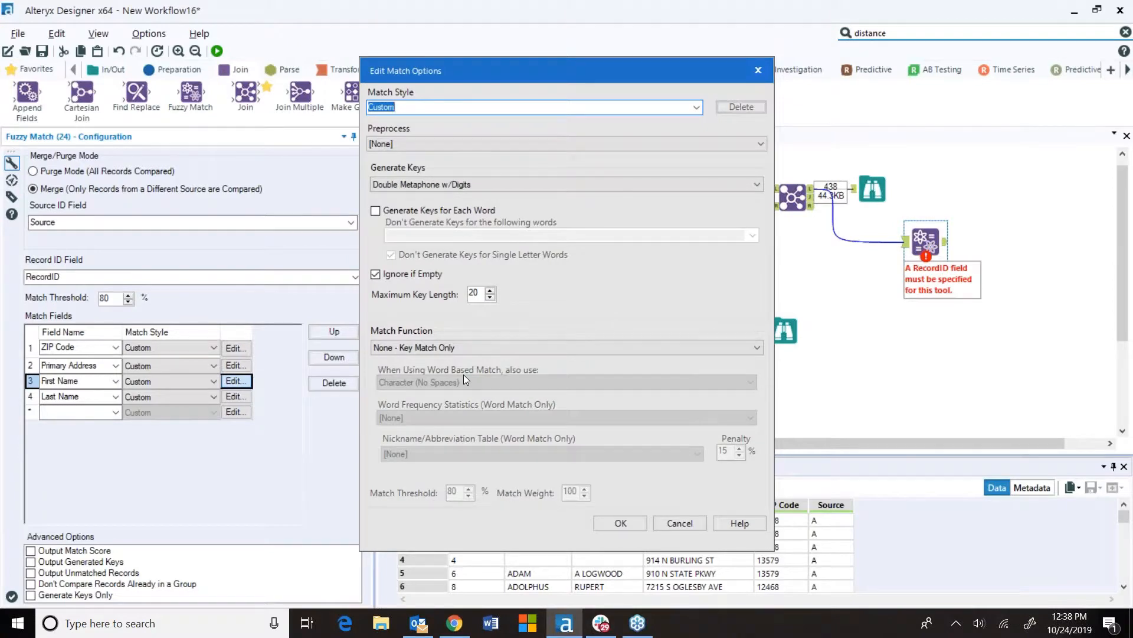
left_click(420, 140)
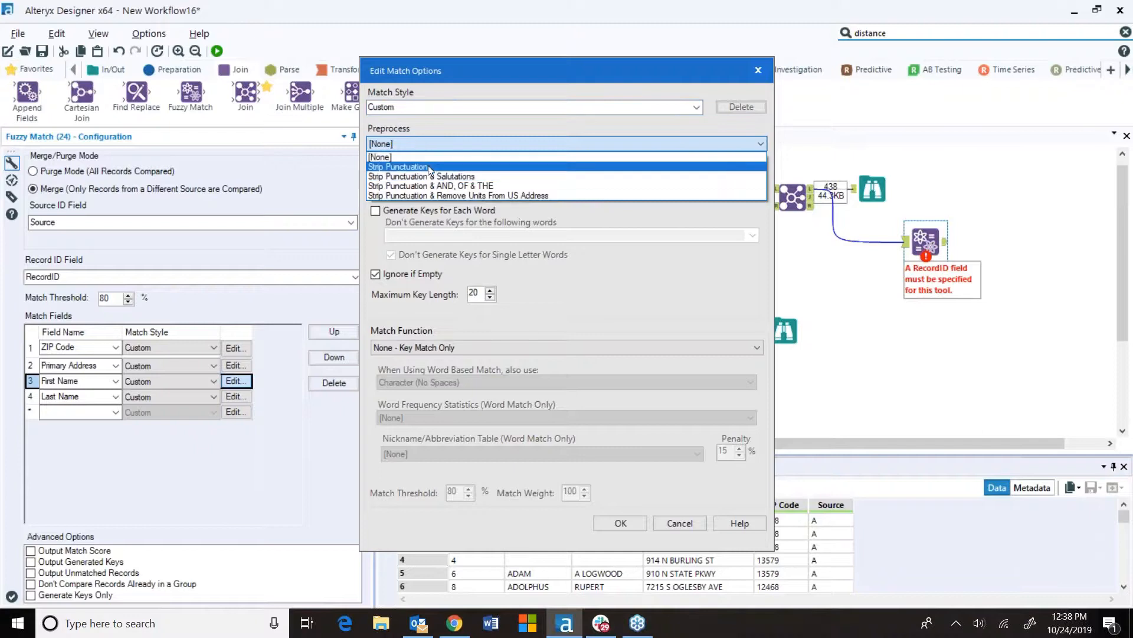
left_click(427, 167)
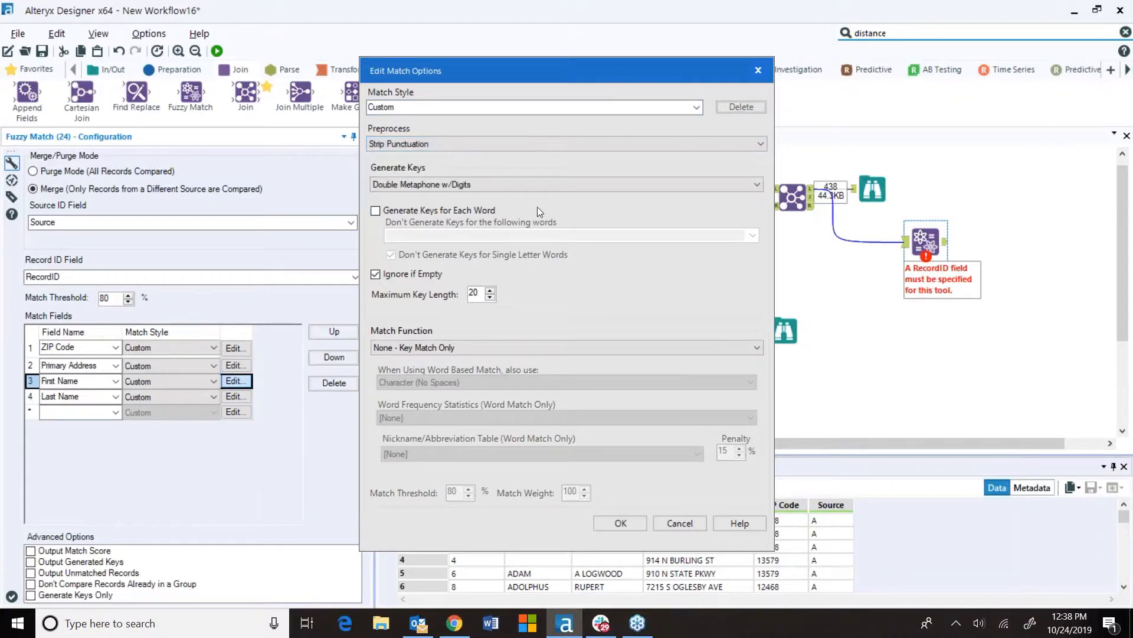
left_click(482, 188)
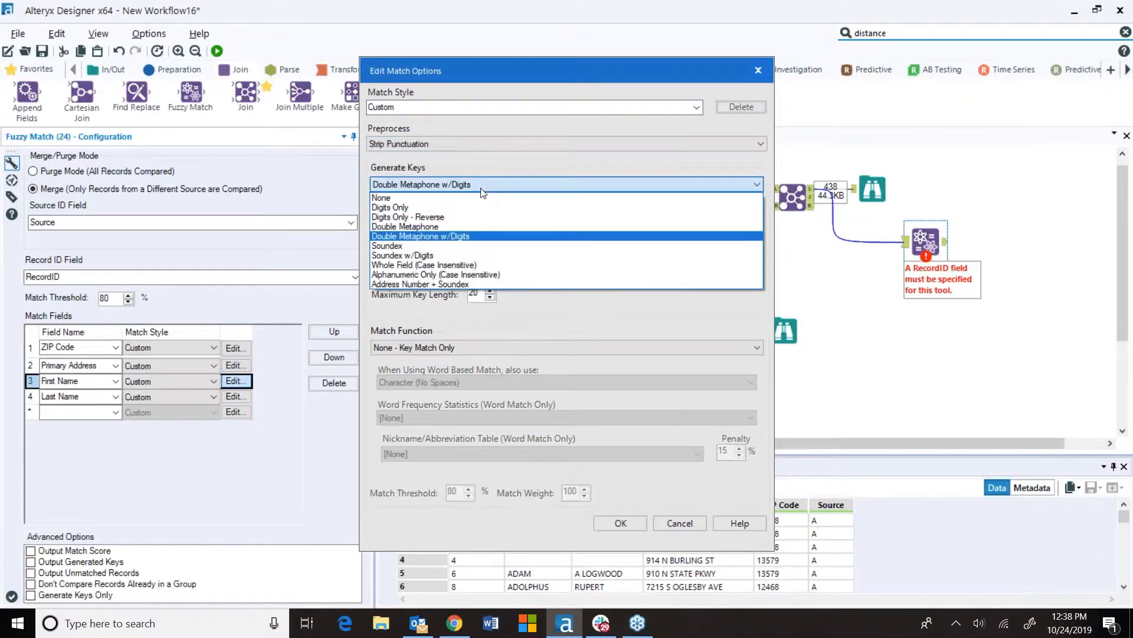
left_click(447, 226)
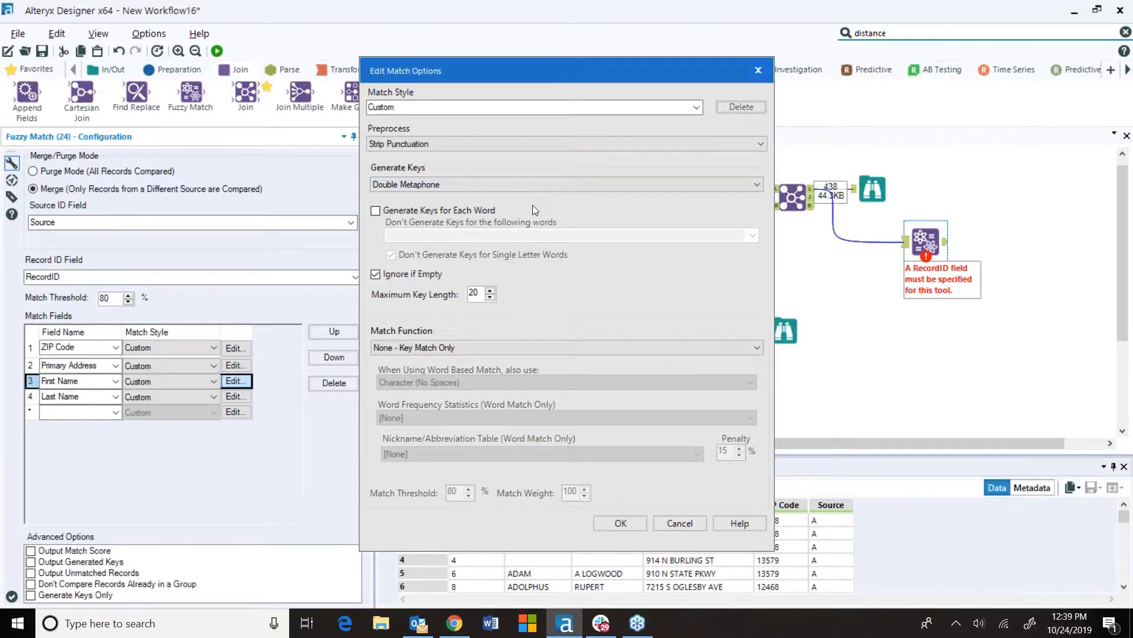
left_click(375, 211)
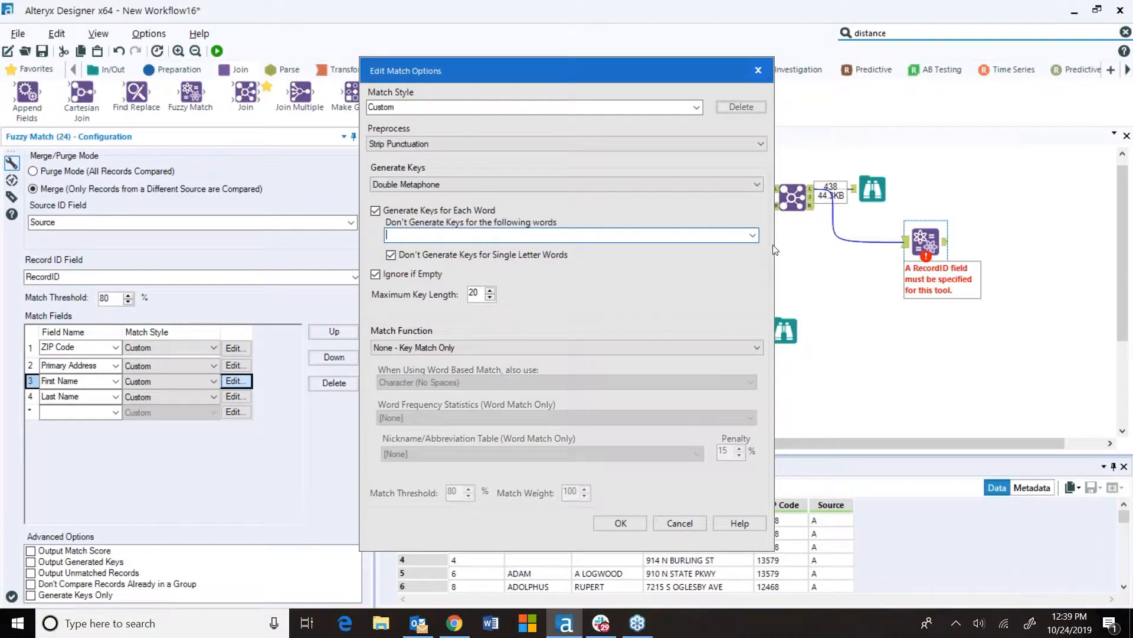
left_click(752, 235)
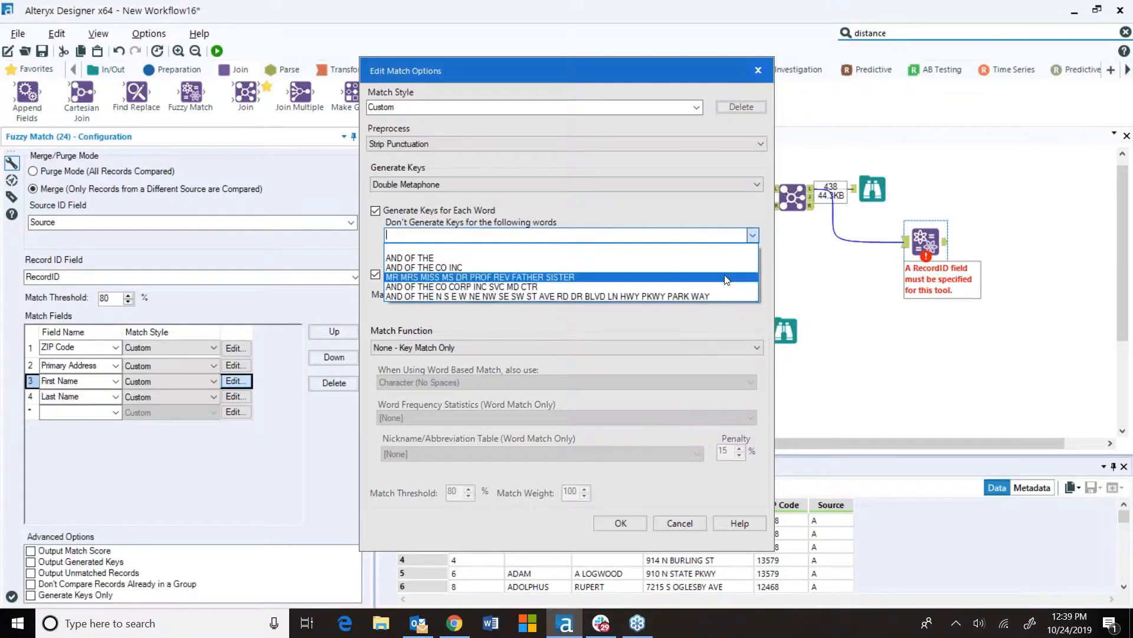
left_click(752, 236)
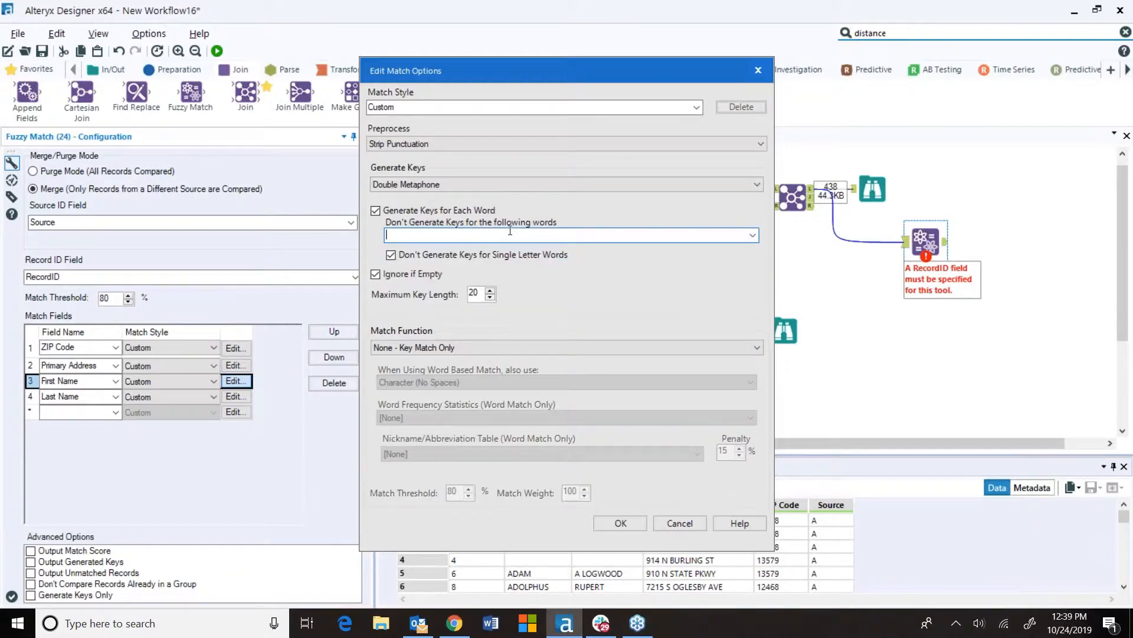
type("WORDS")
key("BackSpace")
key("BackSpace")
key("BackSpace")
key("BackSpace")
key("BackSpace")
double_click(475, 293)
left_click(490, 292)
Set First Name's match function to Words: Jaro Distance with the Common Nicknames table, and confirm
left_click(503, 348)
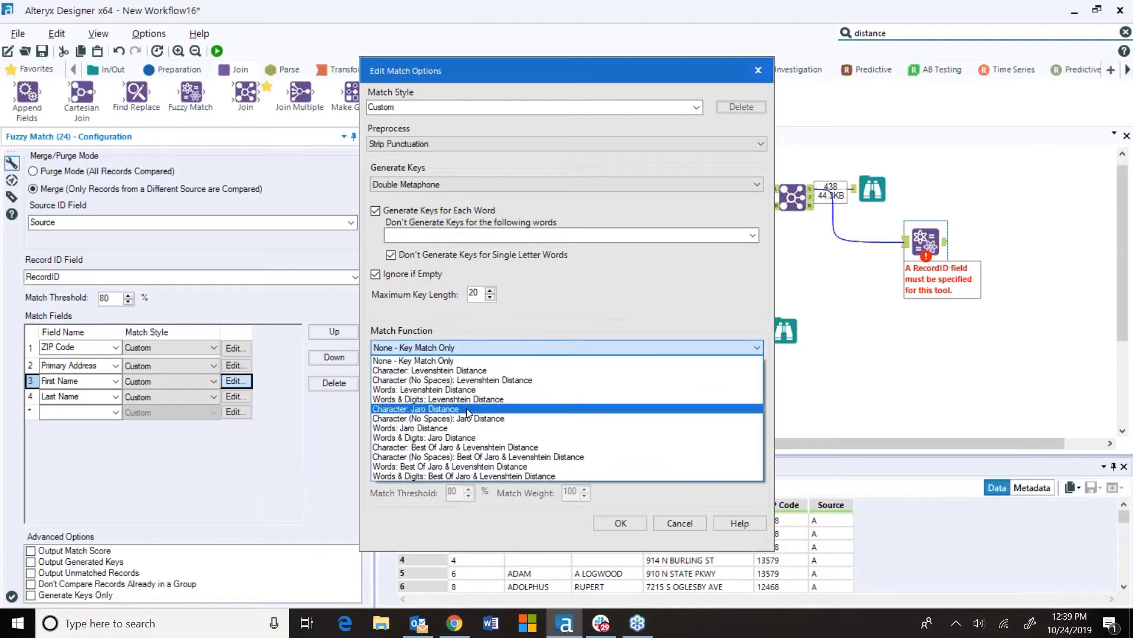
left_click(459, 429)
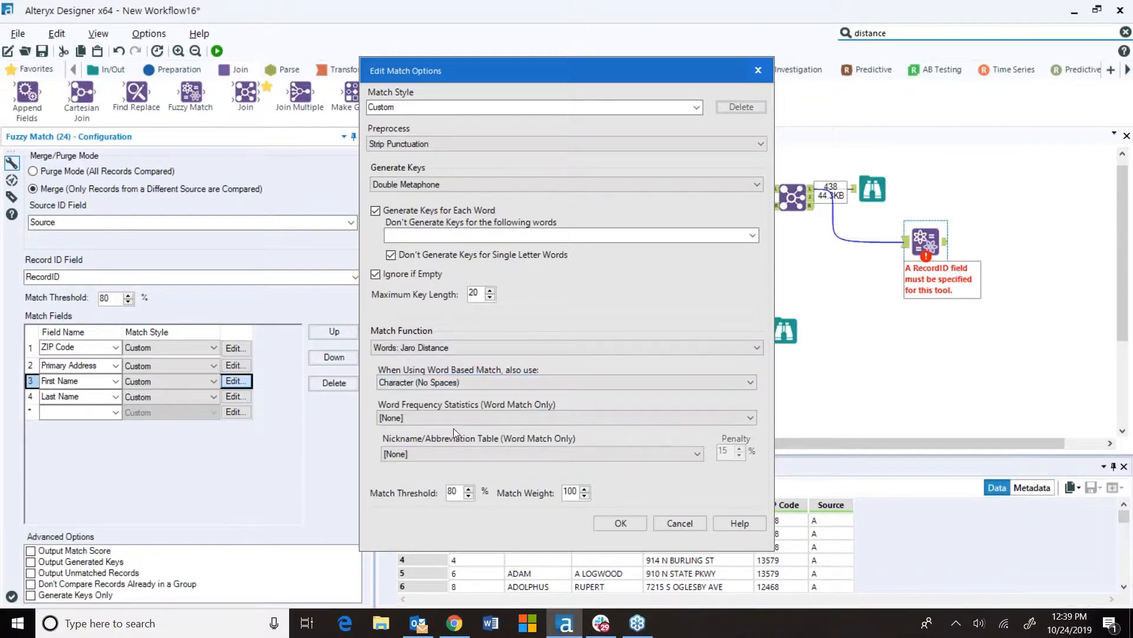
left_click(697, 452)
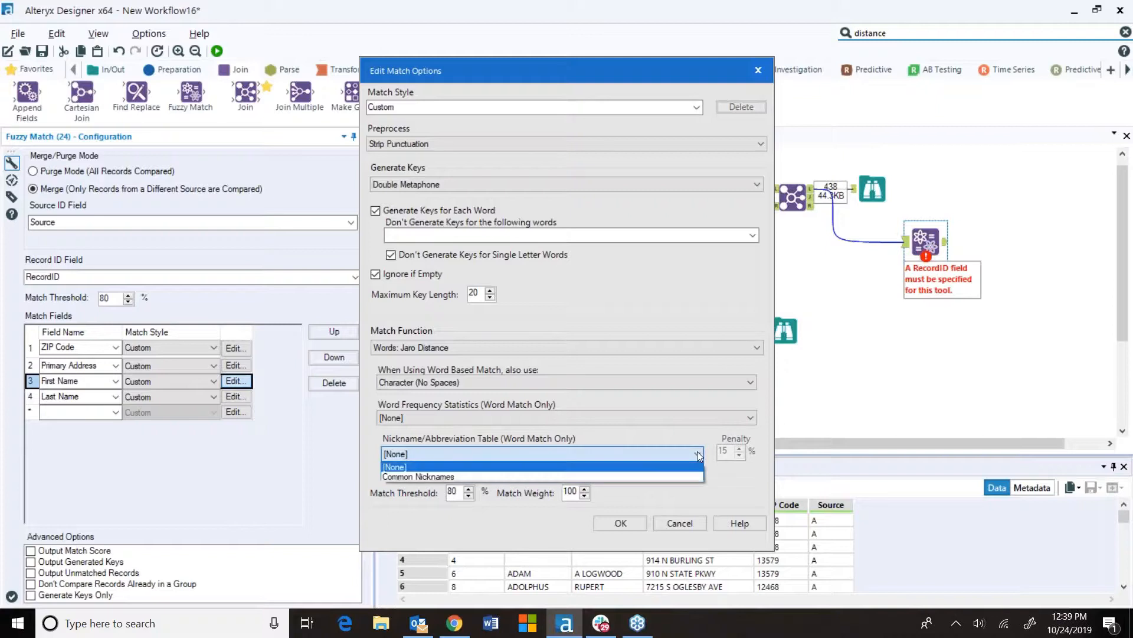
left_click(428, 476)
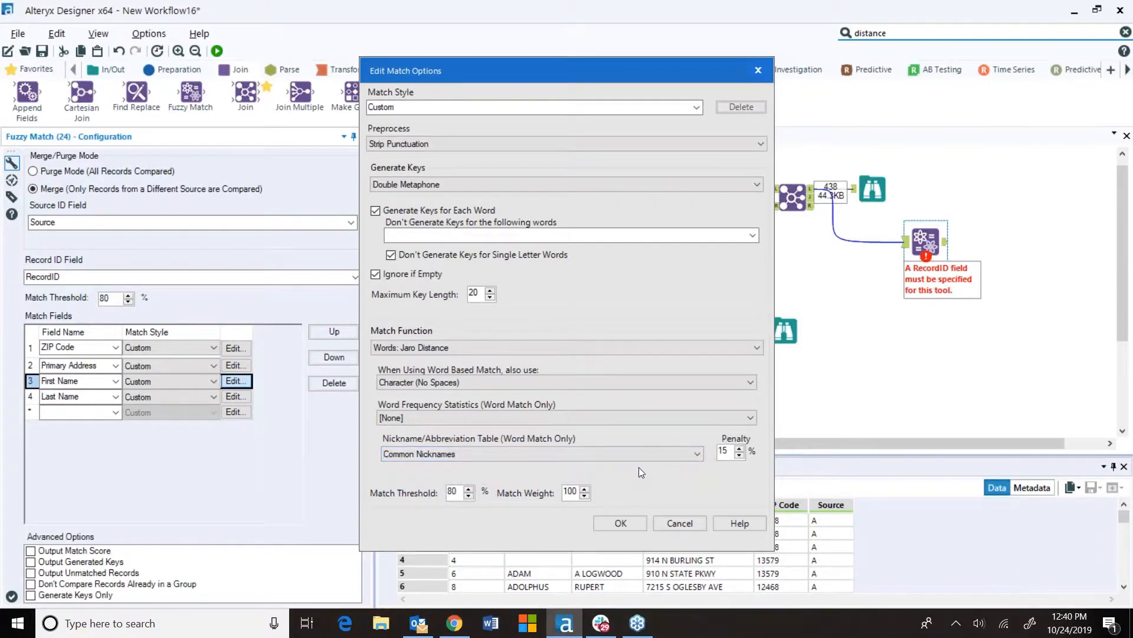
left_click(615, 522)
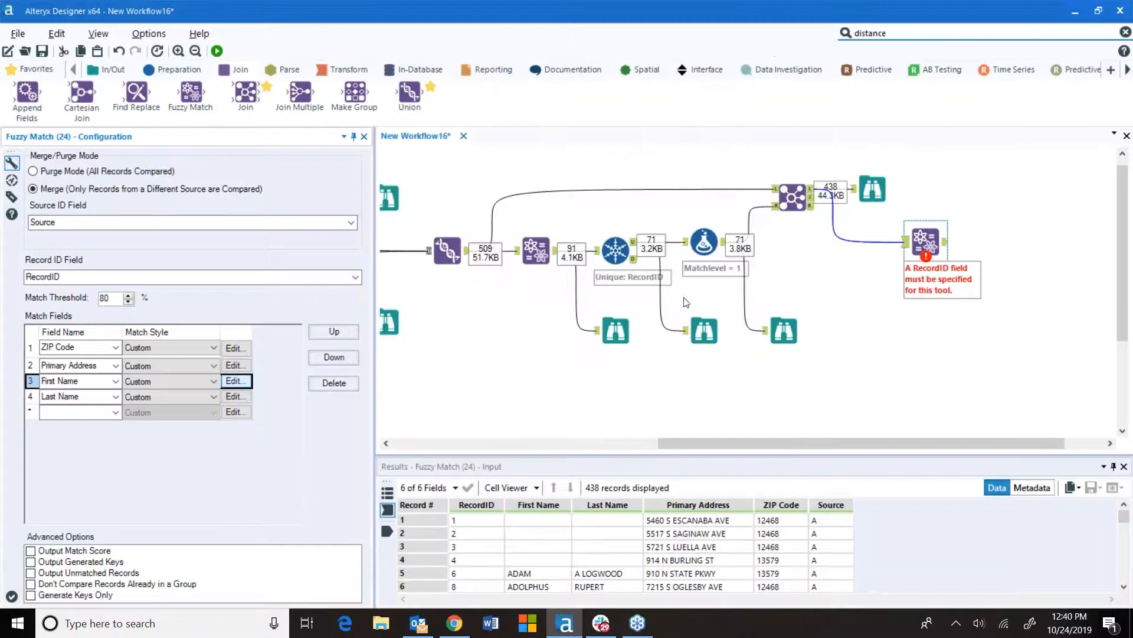
For Last Name, set preprocessing to Strip Punctuation and turn on generating keys for each word
left_click(215, 396)
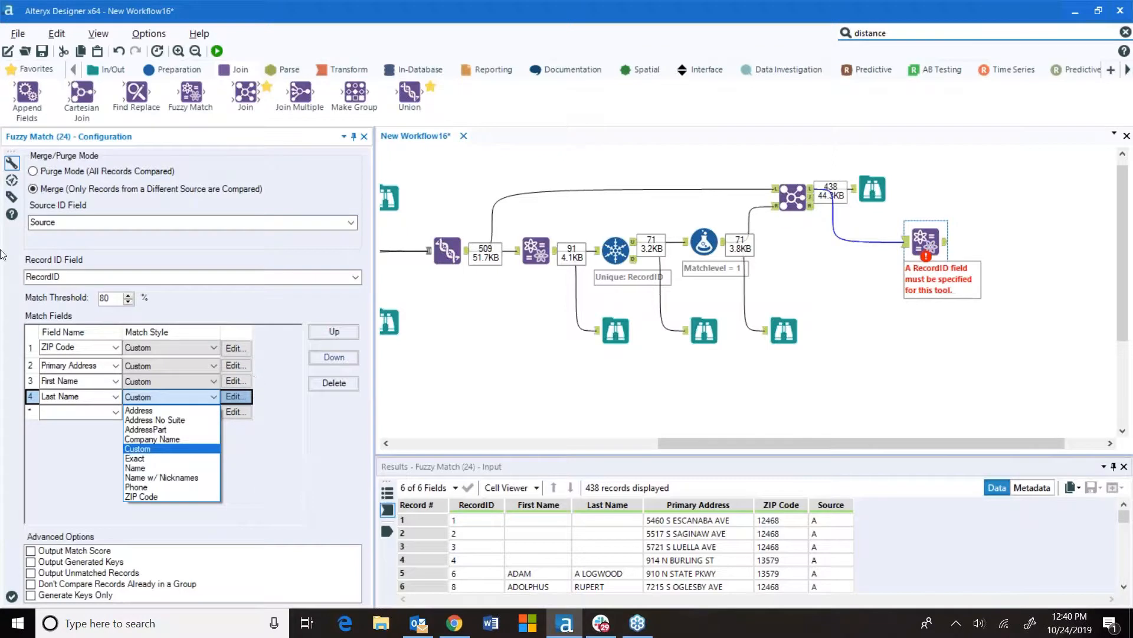
left_click(246, 396)
left_click(246, 396)
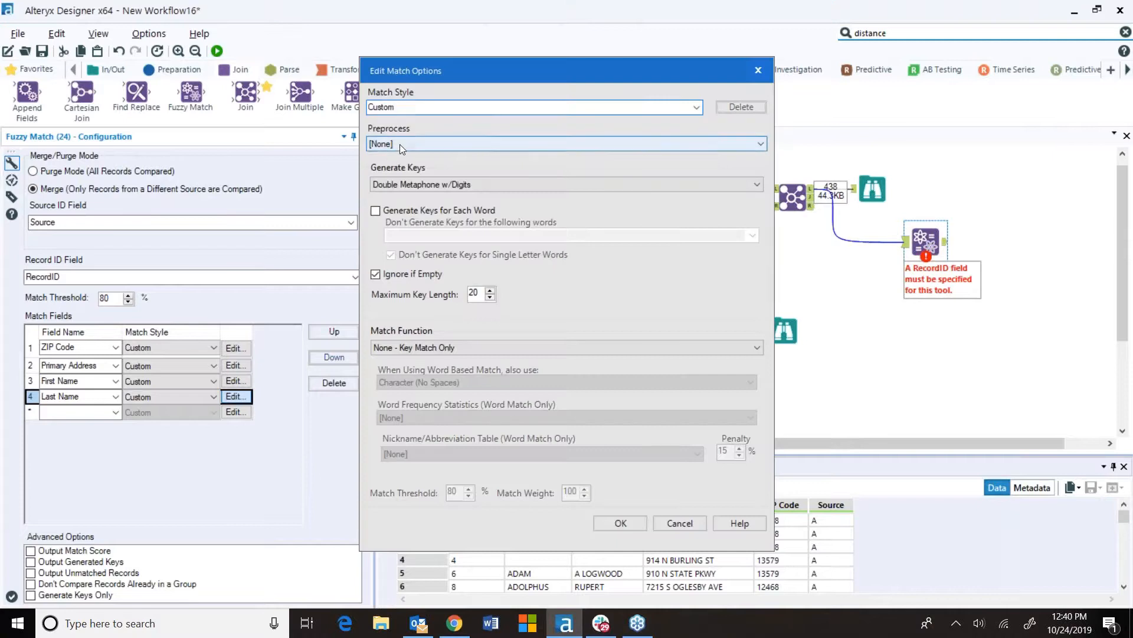
left_click(399, 144)
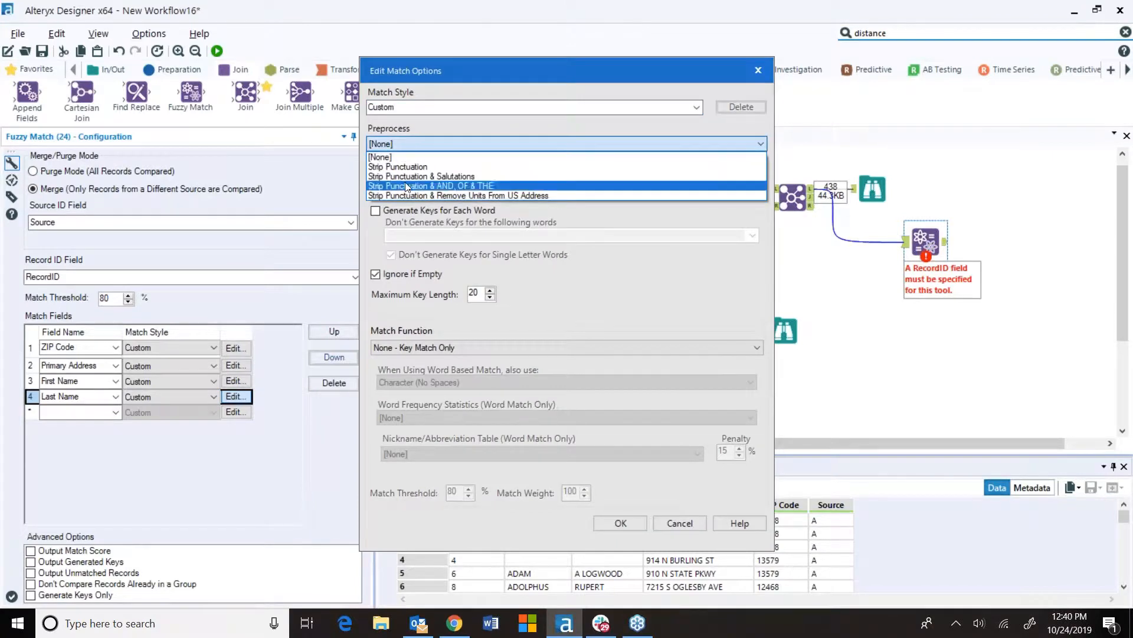
left_click(402, 167)
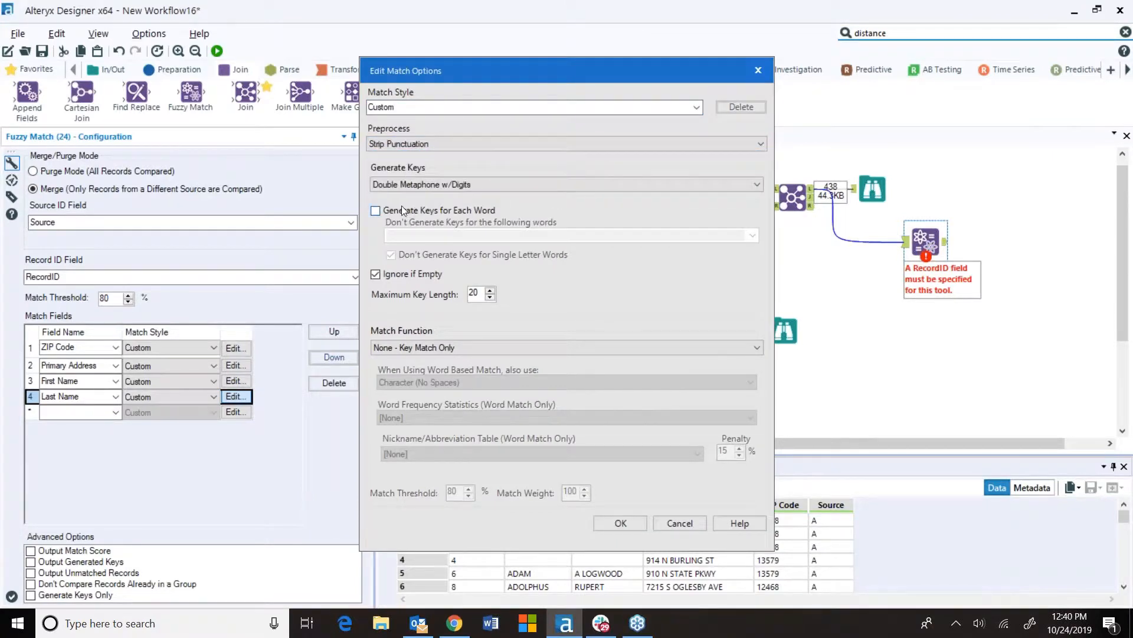
left_click(374, 213)
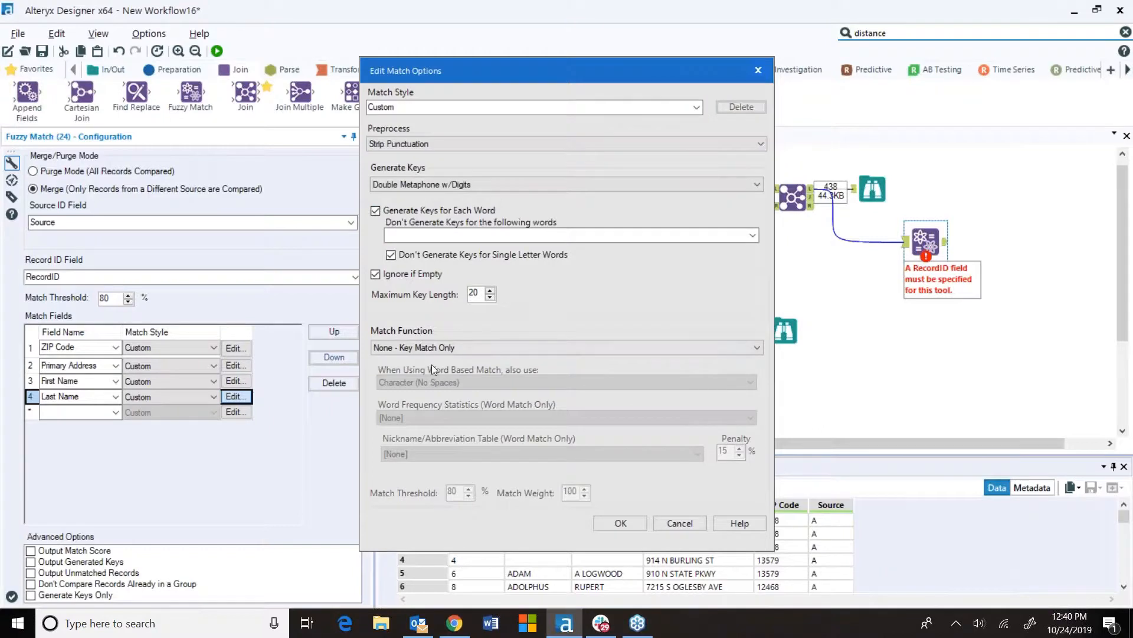
Set Last Name's match function to Words: Jaro Distance with Name word frequency statistics, and confirm
left_click(434, 347)
left_click(440, 425)
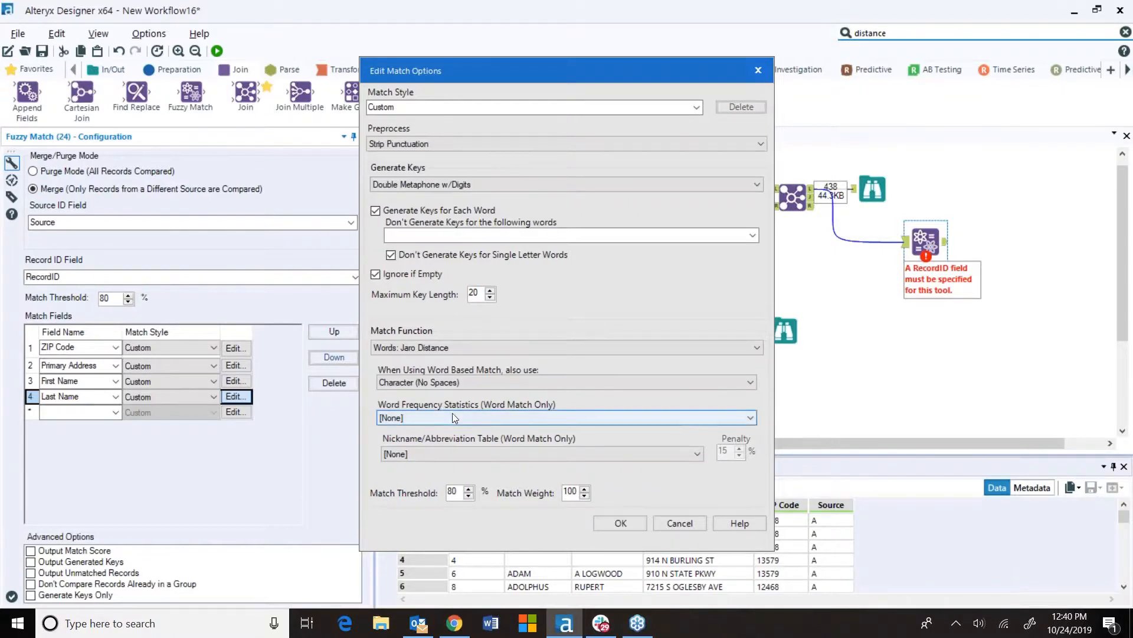
left_click(477, 416)
left_click(414, 440)
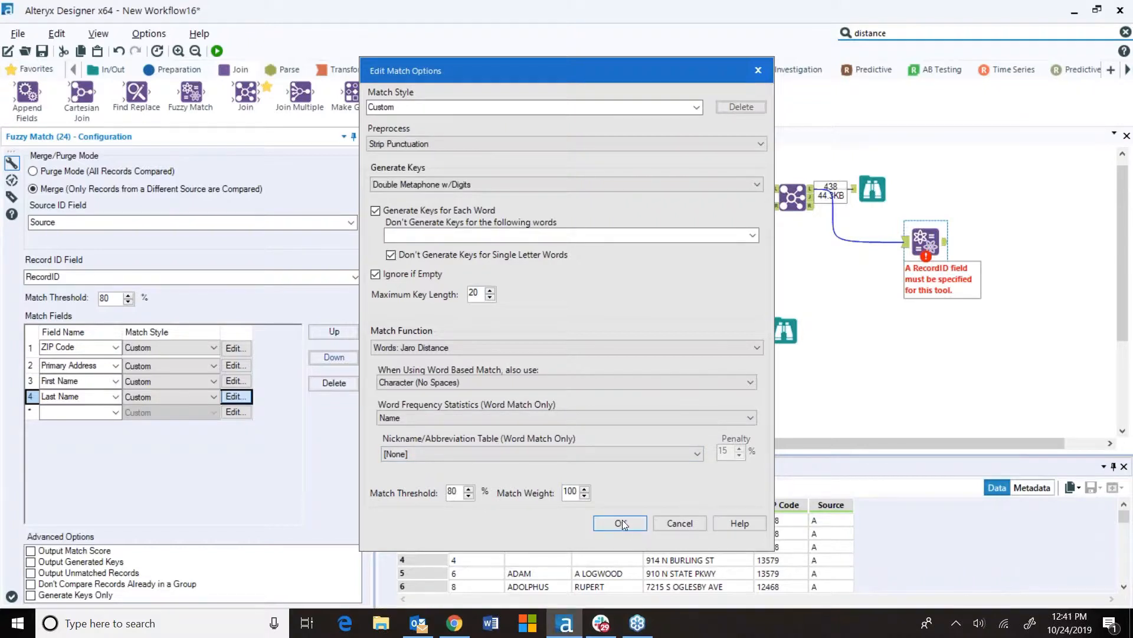
double_click(461, 494)
left_click(630, 522)
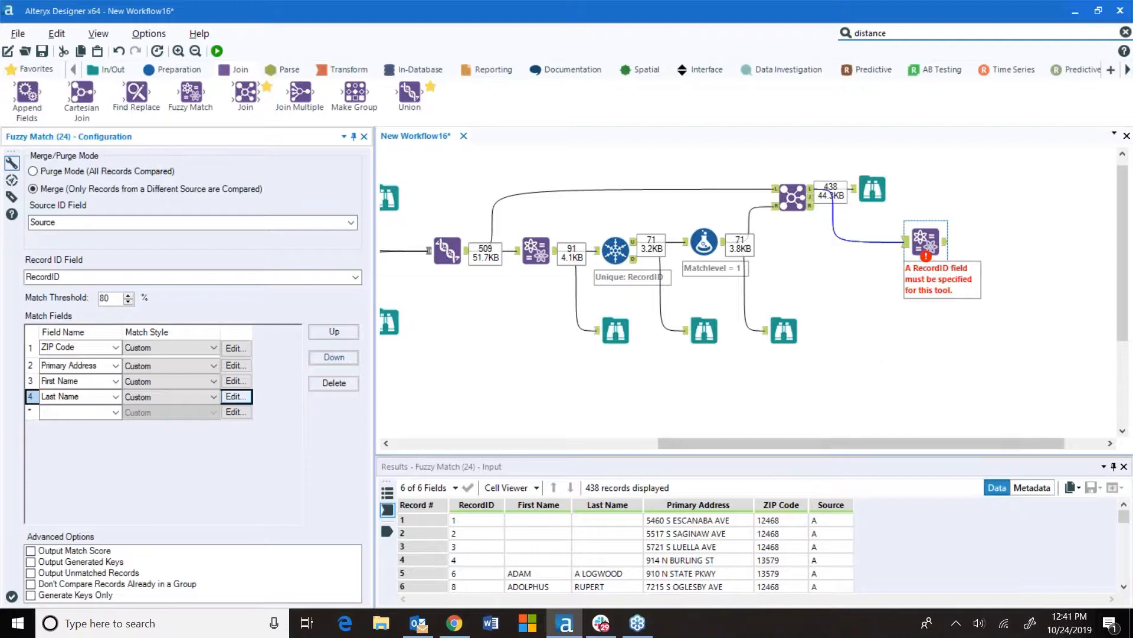
Enable Output Match Score and add a Browse tool after the Fuzzy Match tool
left_click(30, 551)
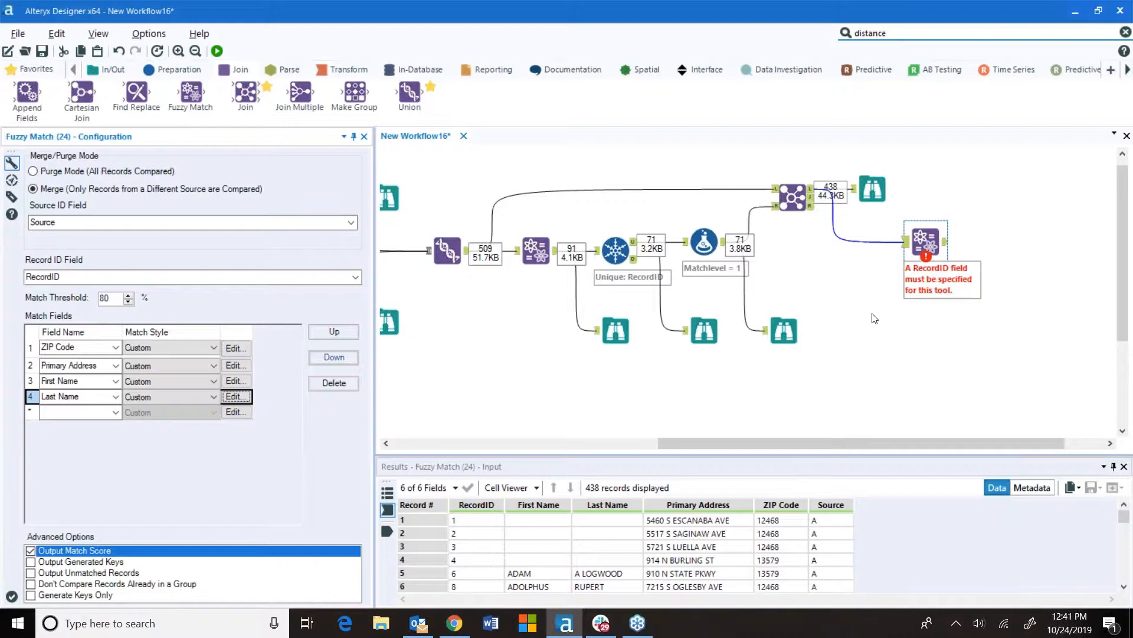
left_click(36, 69)
left_click_drag(31, 99, 998, 243)
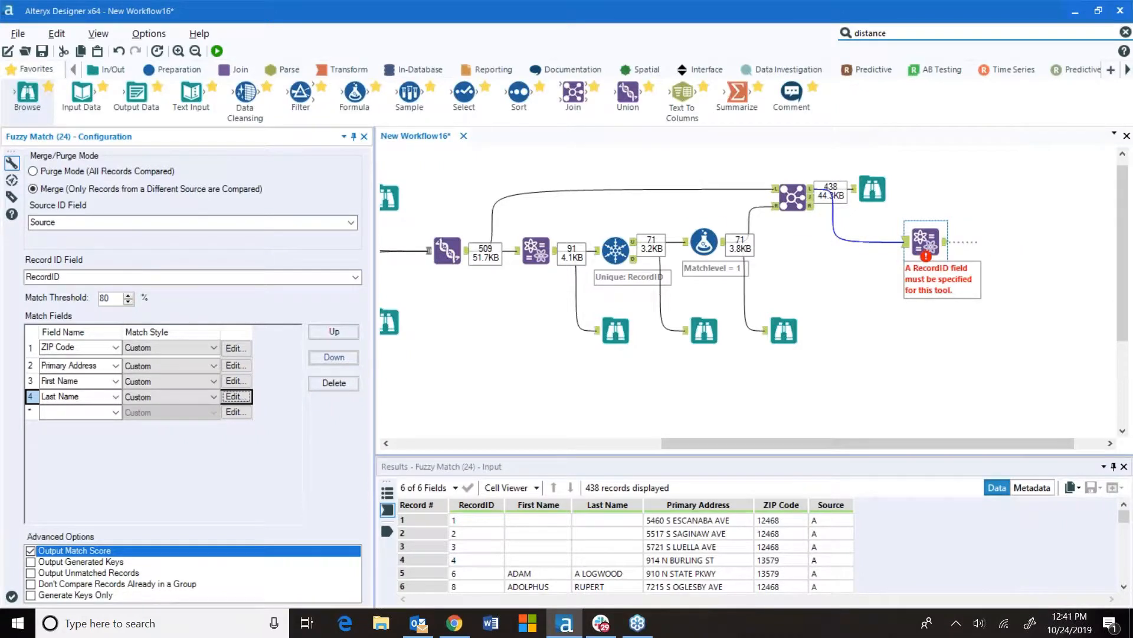
Run the workflow and dismiss the completion message
left_click(217, 50)
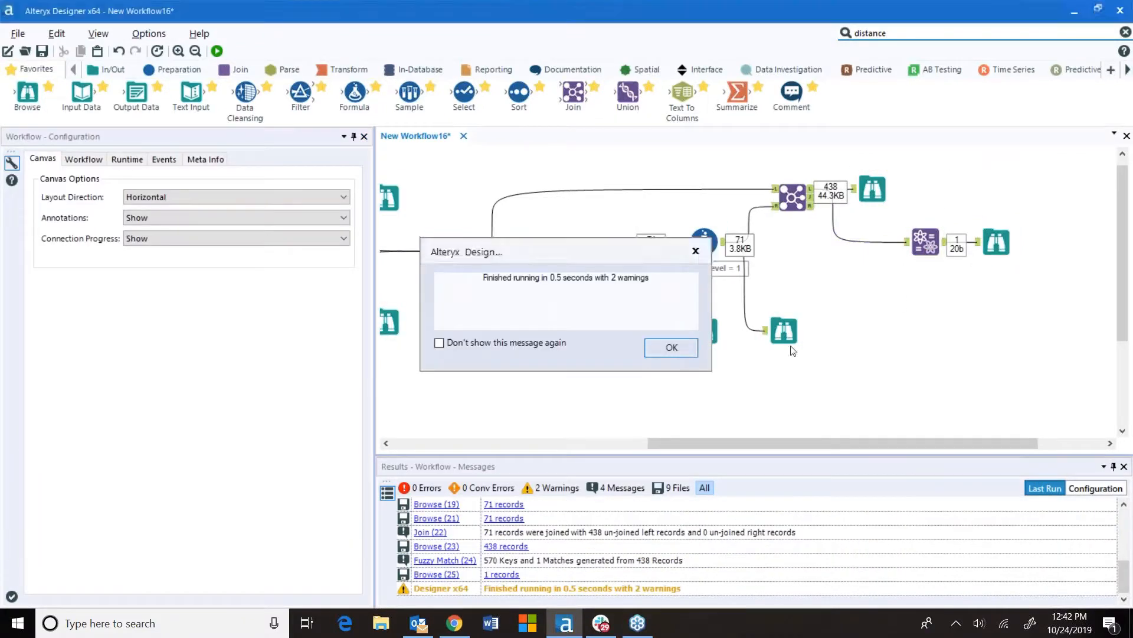
left_click(672, 347)
Set First Name's word frequency statistics to Name in the Fuzzy Match options, and confirm
left_click(929, 243)
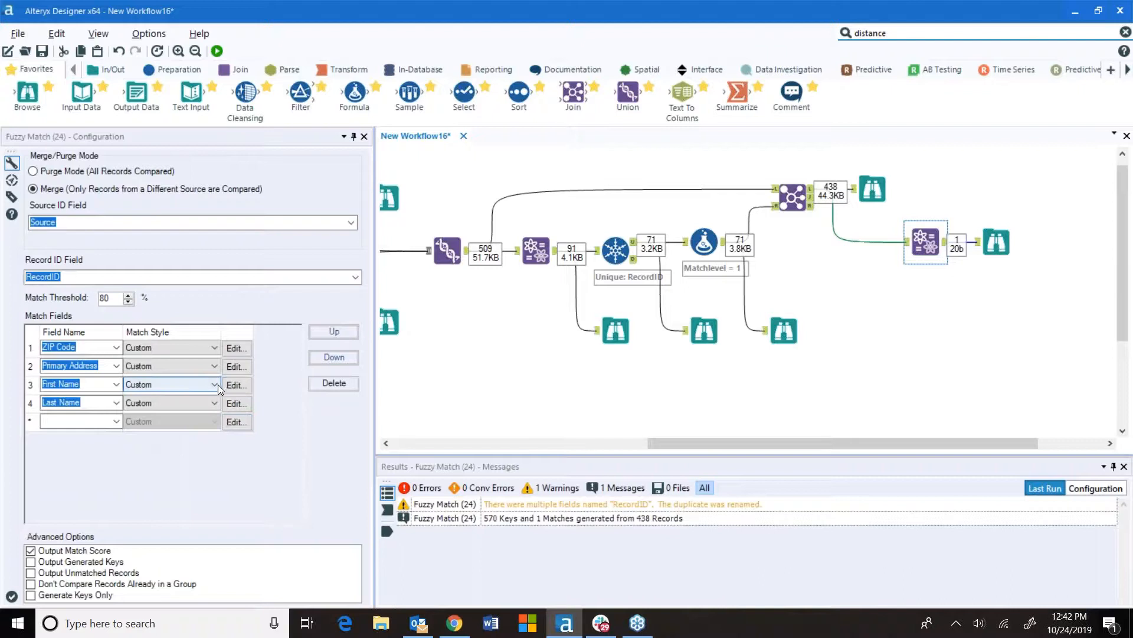
left_click(237, 385)
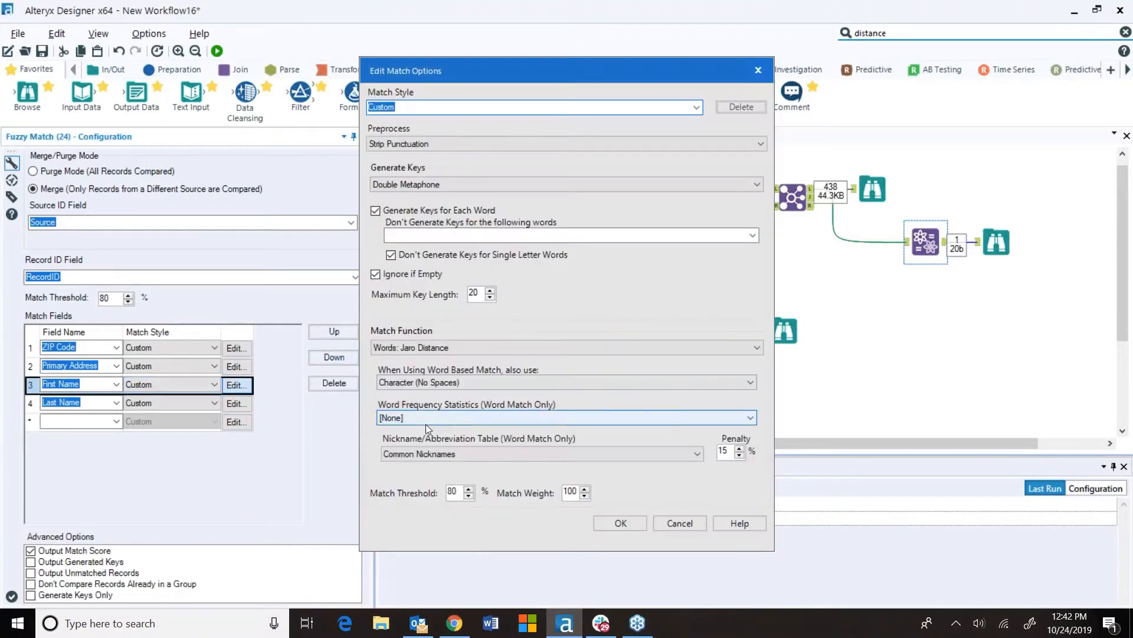
left_click(455, 418)
key("Down")
key("Return")
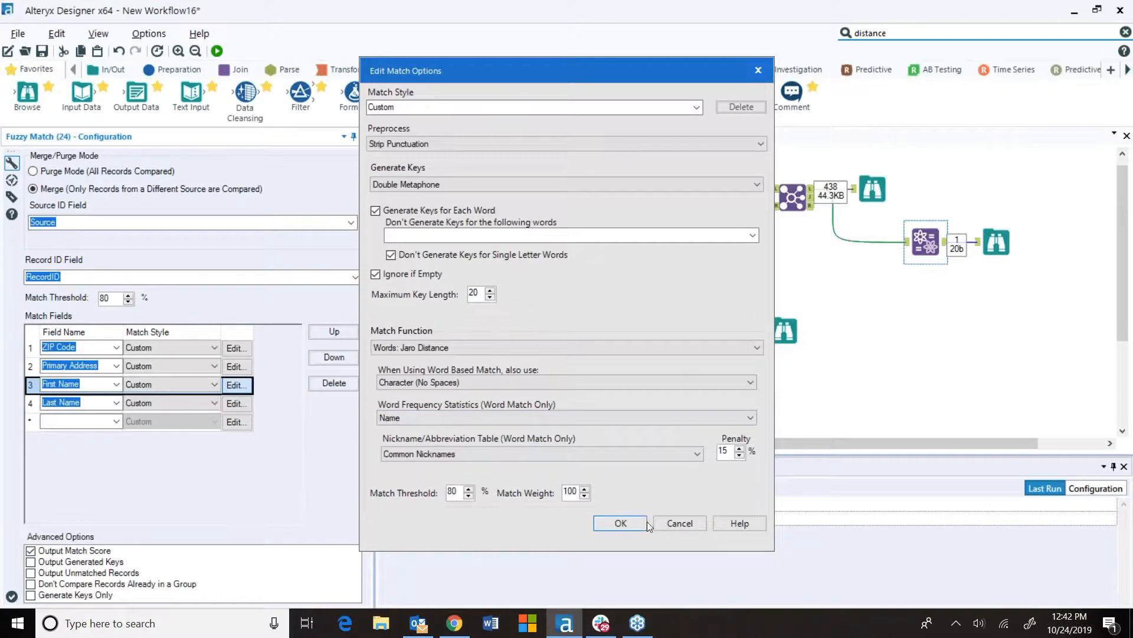
left_click(619, 523)
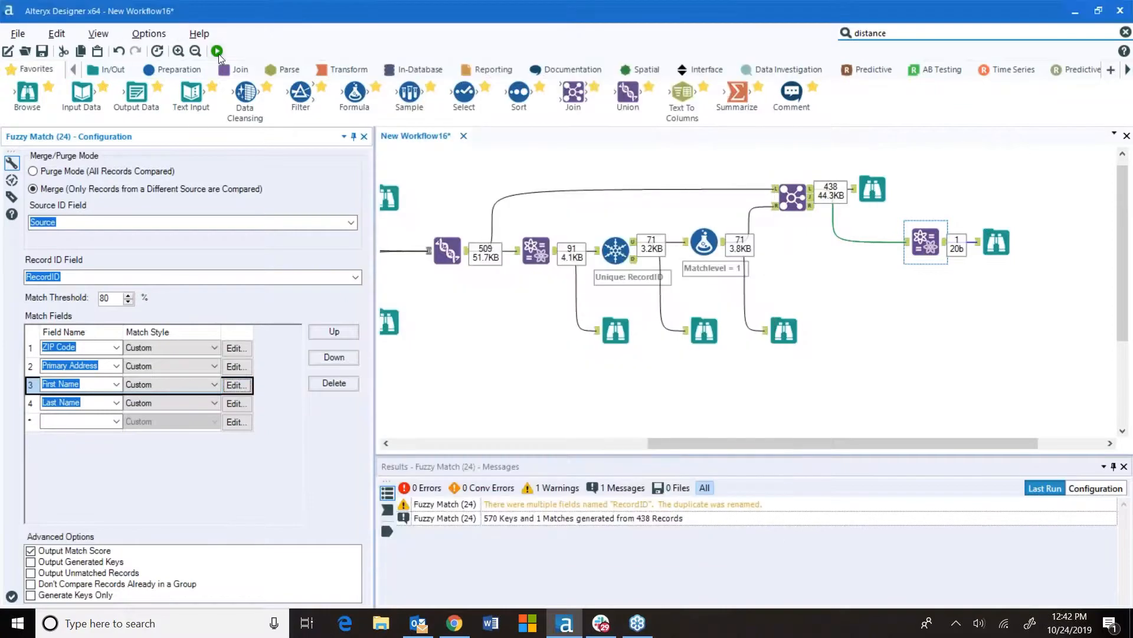
Rerun the workflow with the updated First Name settings
left_click(989, 339)
key("ctrl+r")
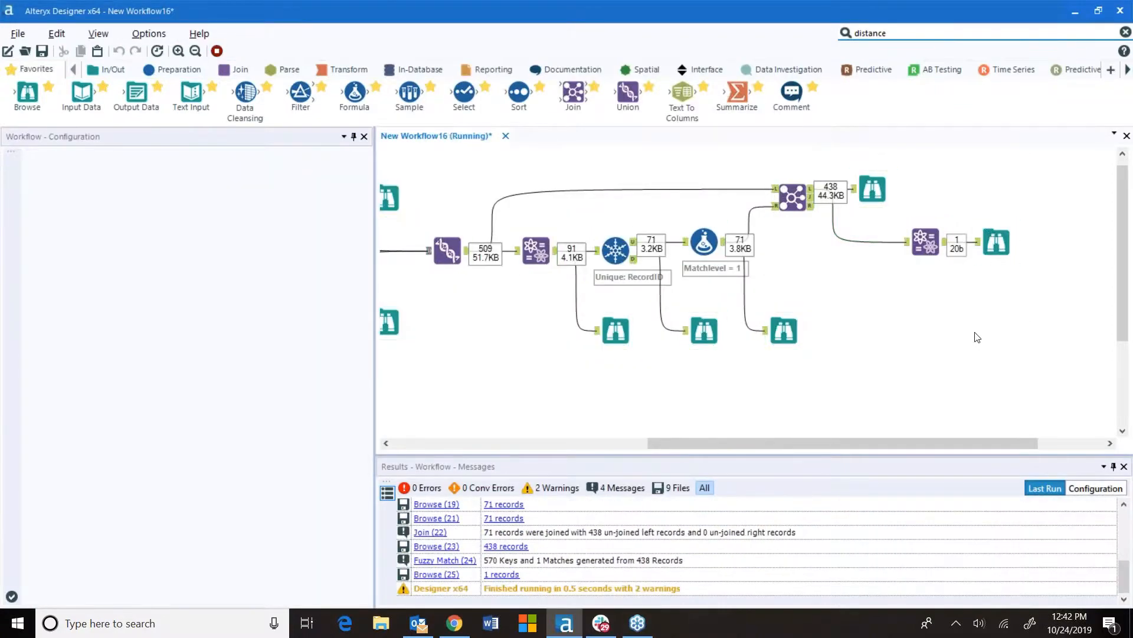
left_click(677, 345)
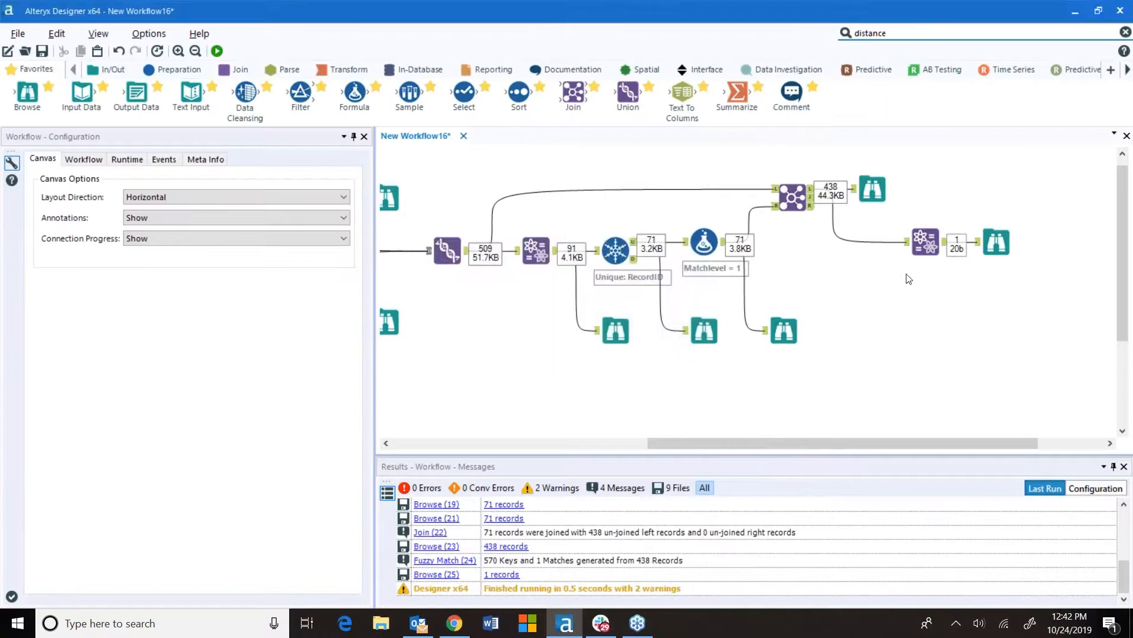
Switch ZIP Code's match style to ZIP Code and inspect the Primary Address match options without changes
left_click(928, 240)
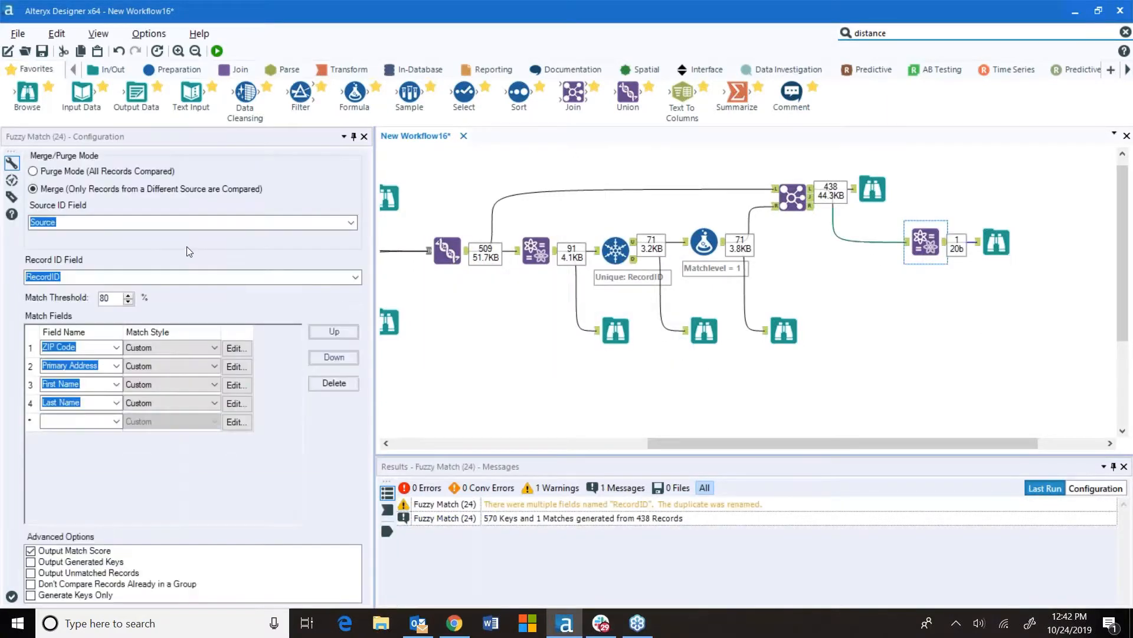
left_click(214, 349)
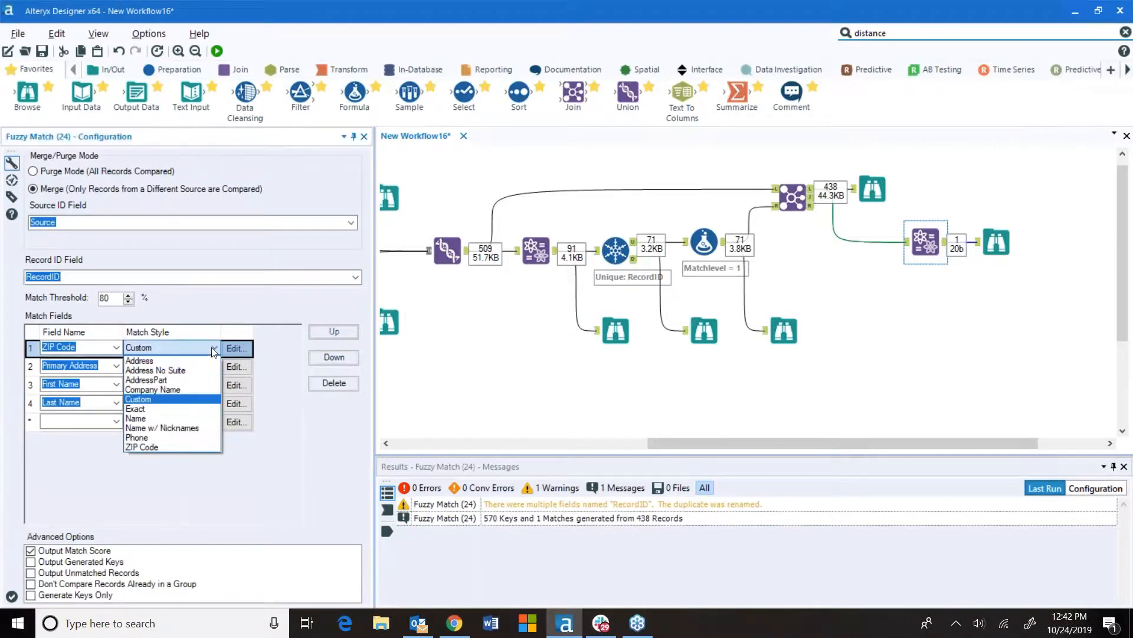
left_click(147, 448)
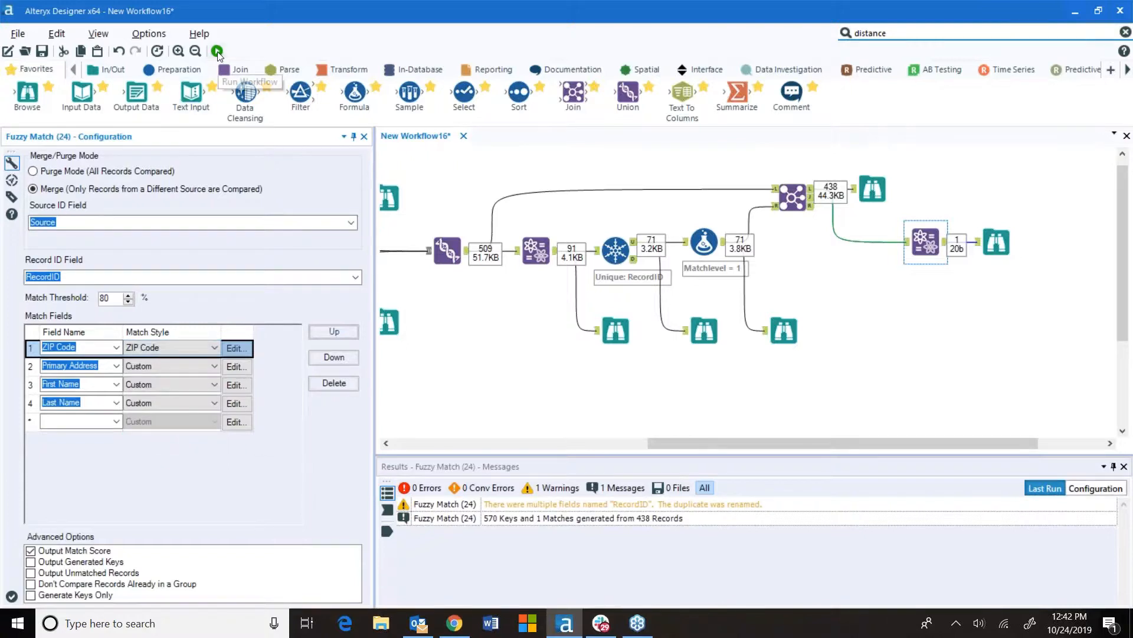
left_click(236, 367)
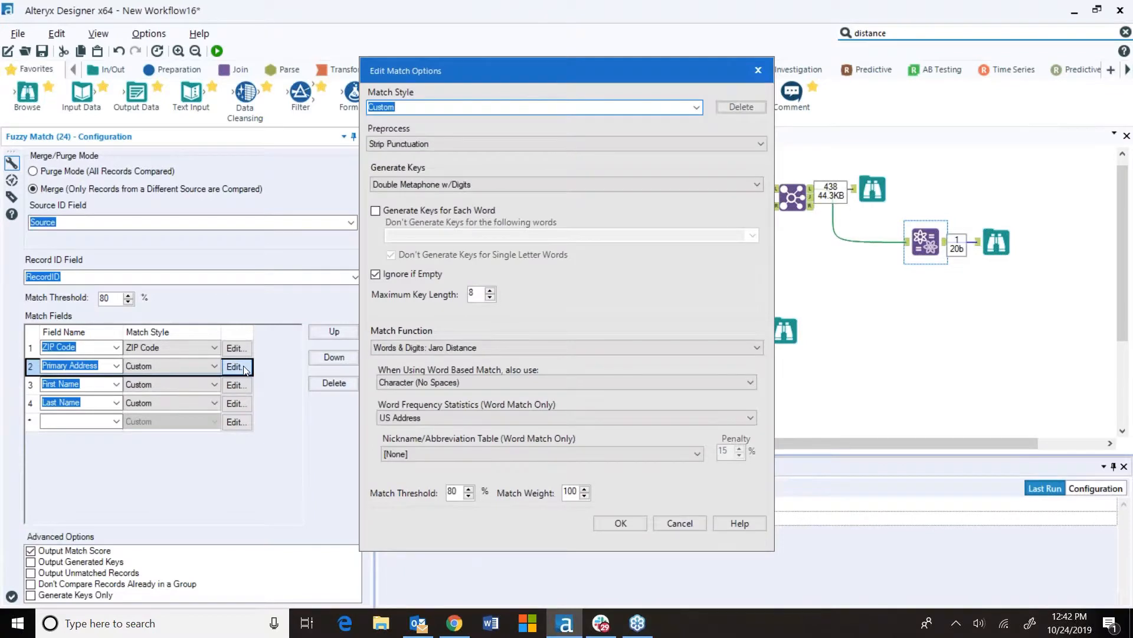
left_click(684, 522)
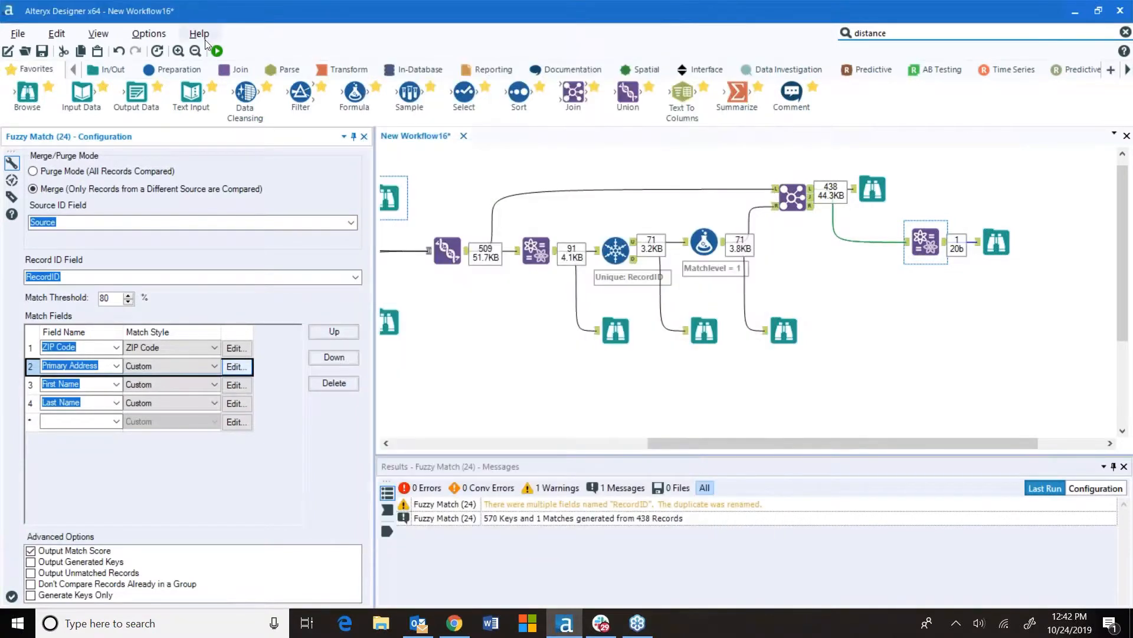
Run the workflow with the ZIP Code match style
left_click(219, 53)
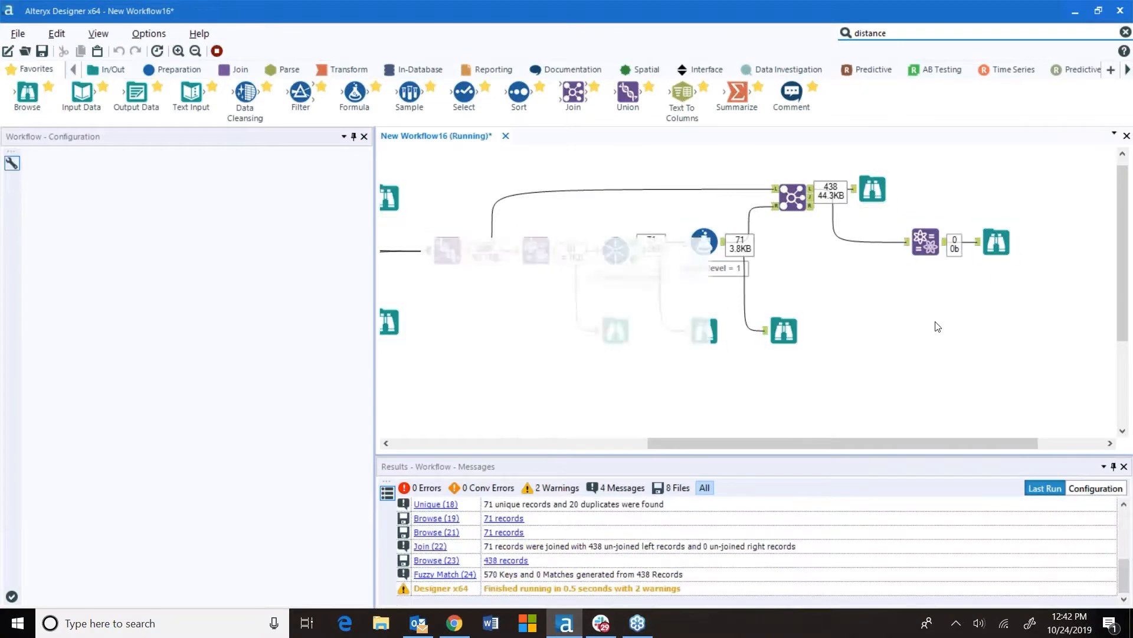
left_click(671, 347)
Reset ZIP Code to Custom style with no key generation, maximum key length 5 and Character: Jaro Distance matching
left_click(926, 243)
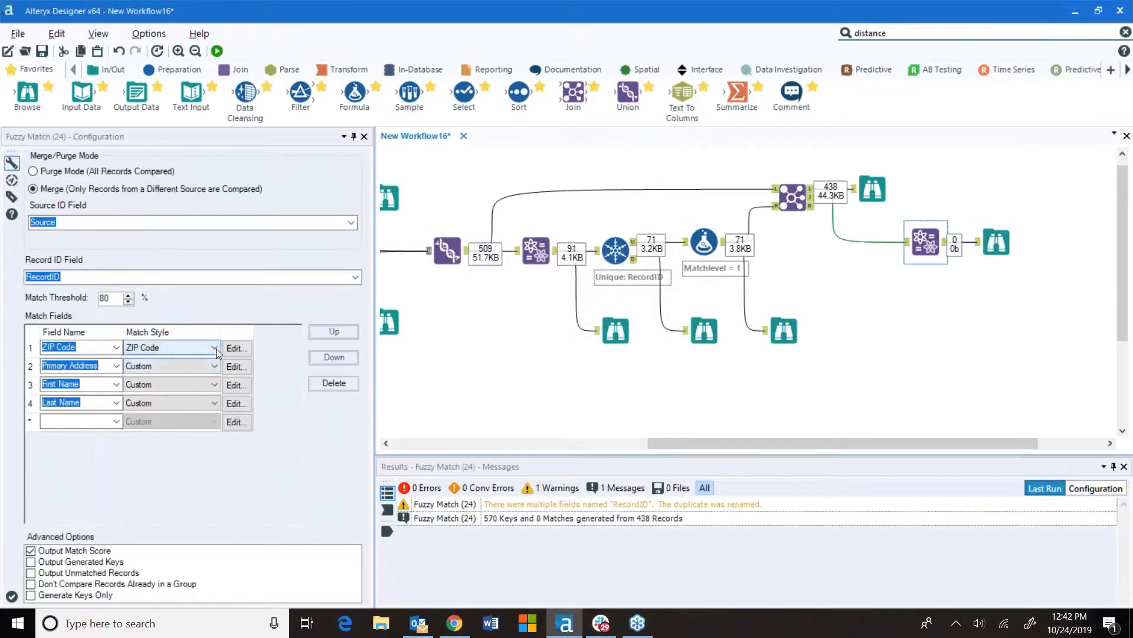
left_click(216, 348)
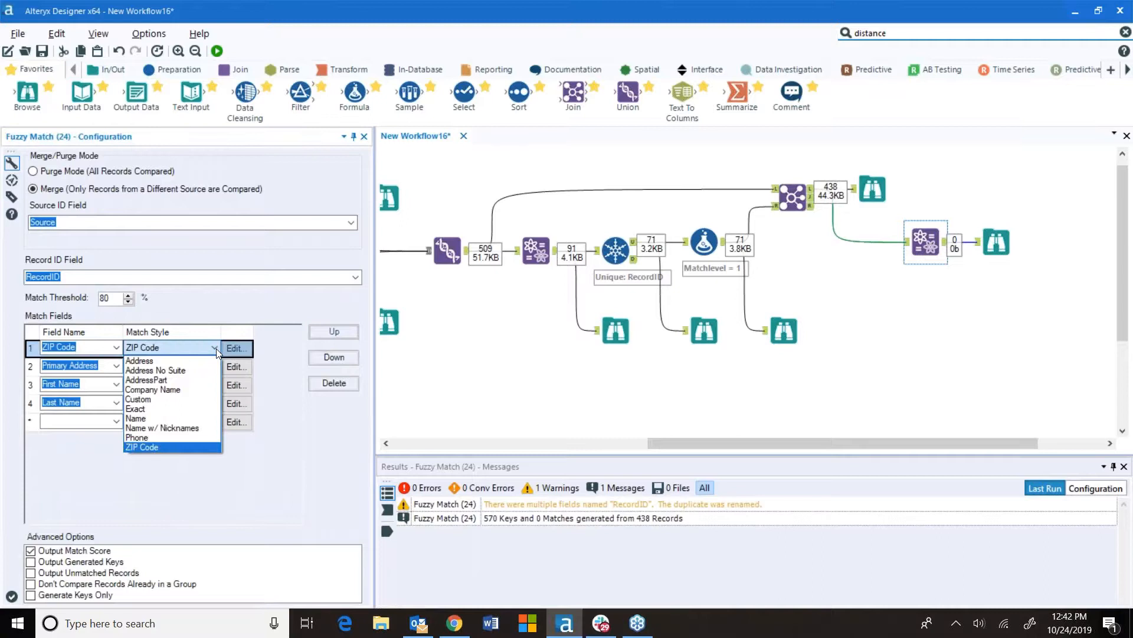
left_click(139, 399)
left_click(237, 348)
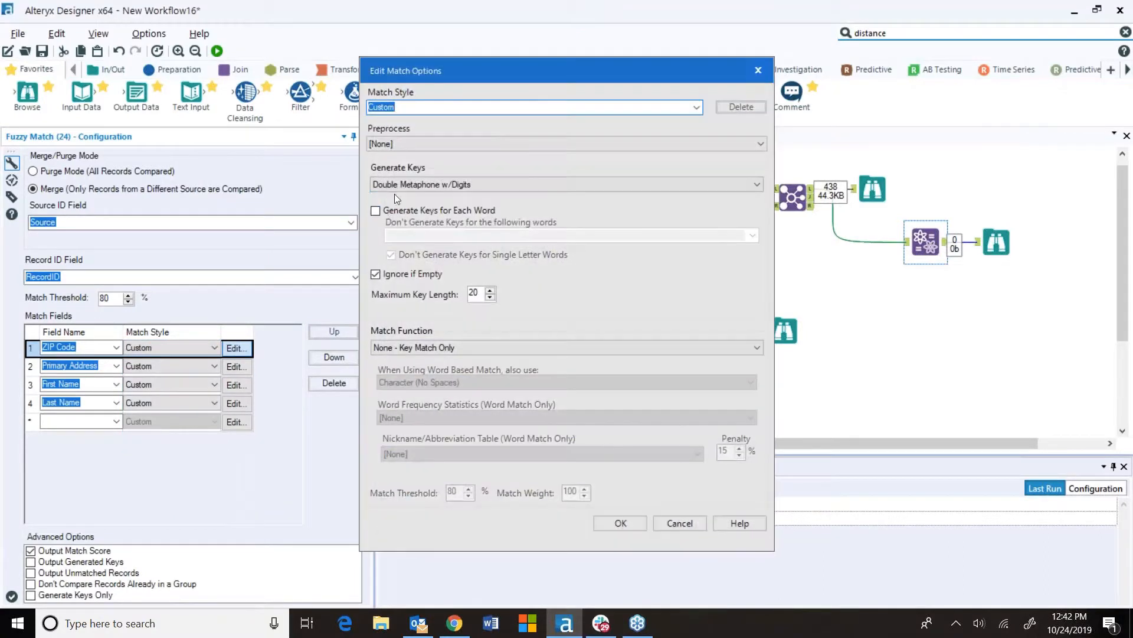
left_click(414, 186)
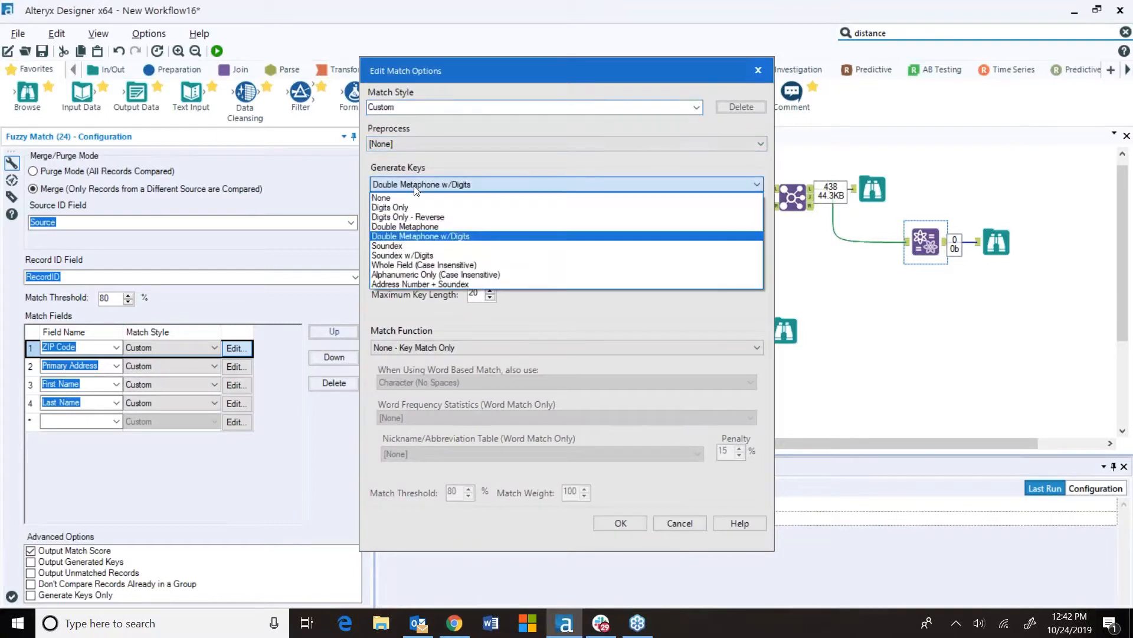
left_click(408, 208)
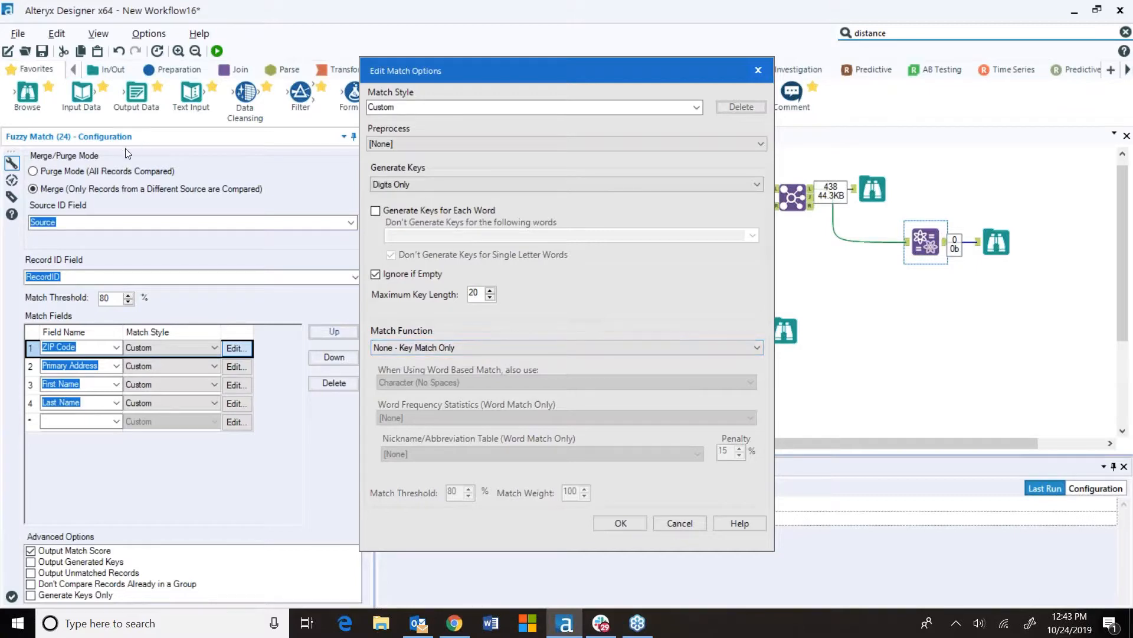
left_click(448, 185)
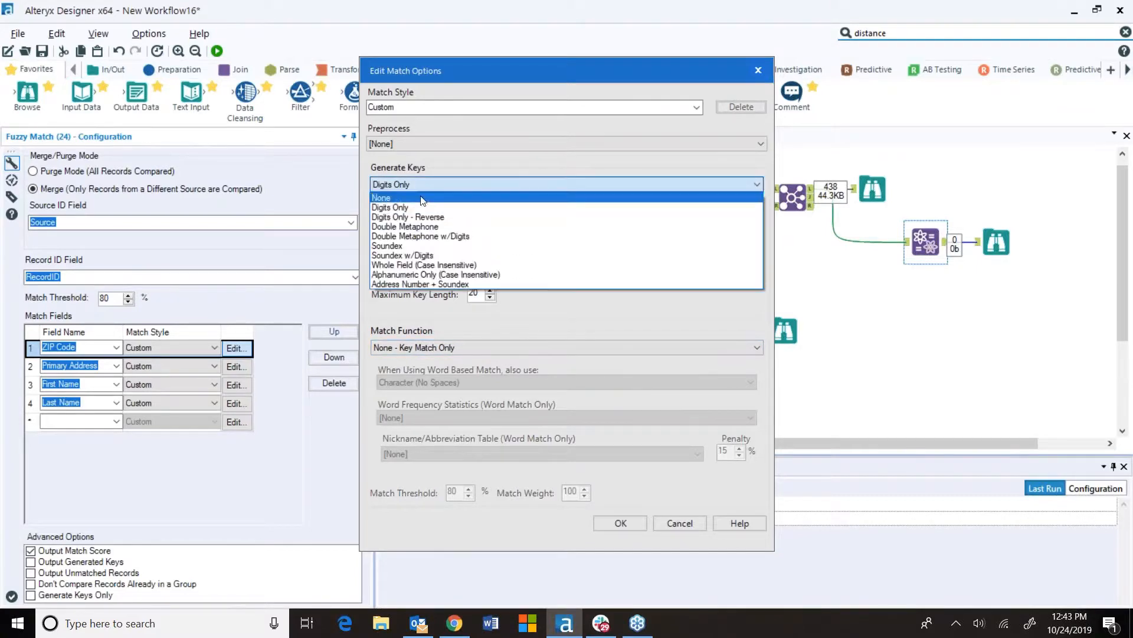
left_click(424, 197)
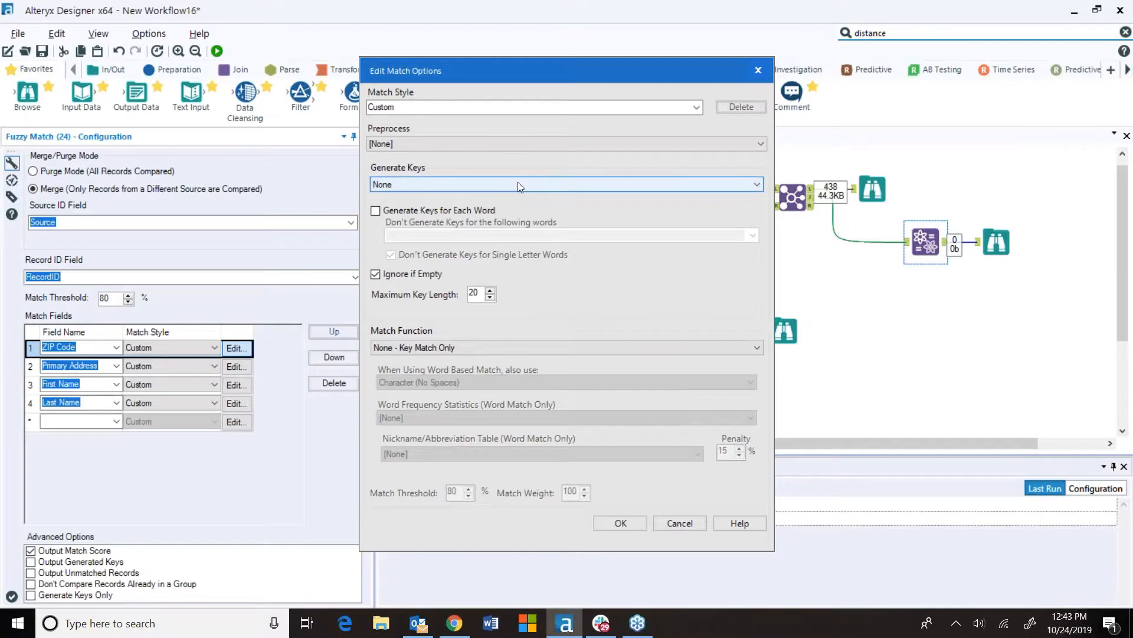
left_click_drag(480, 292, 458, 290)
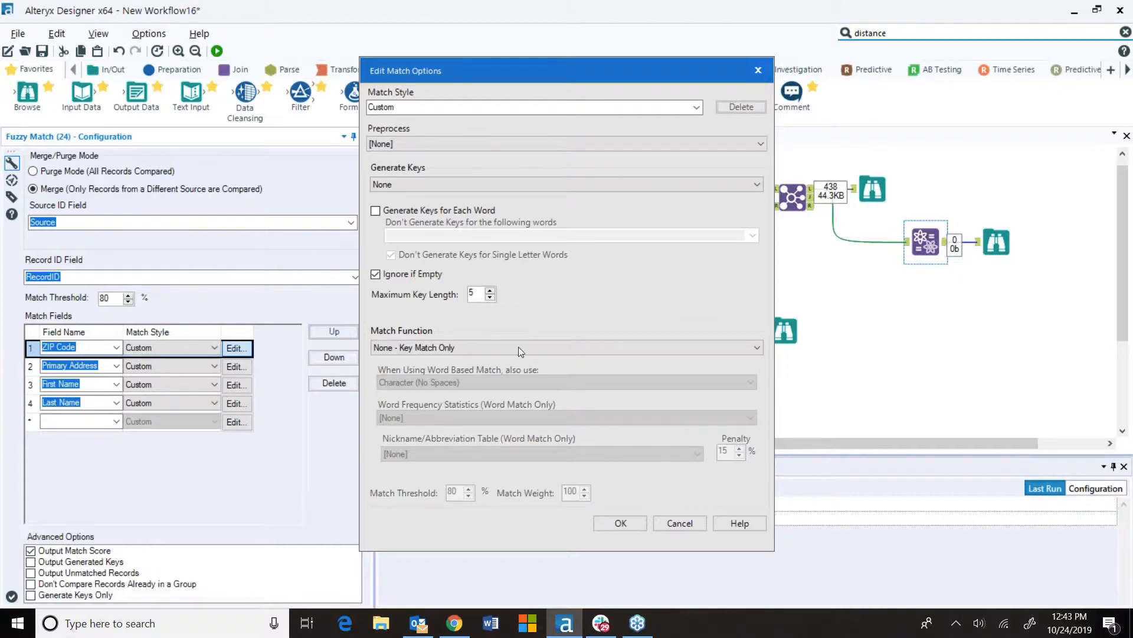
left_click(500, 346)
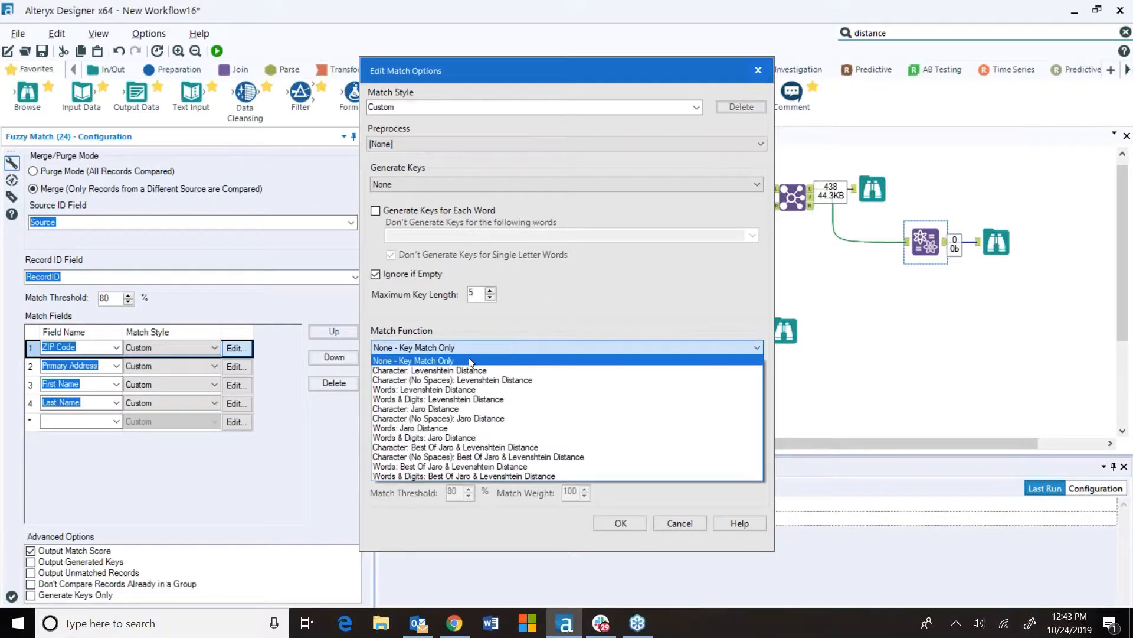
left_click(464, 410)
left_click(620, 523)
Run the workflow and open the Browse tool's fuzzy match results
left_click(218, 51)
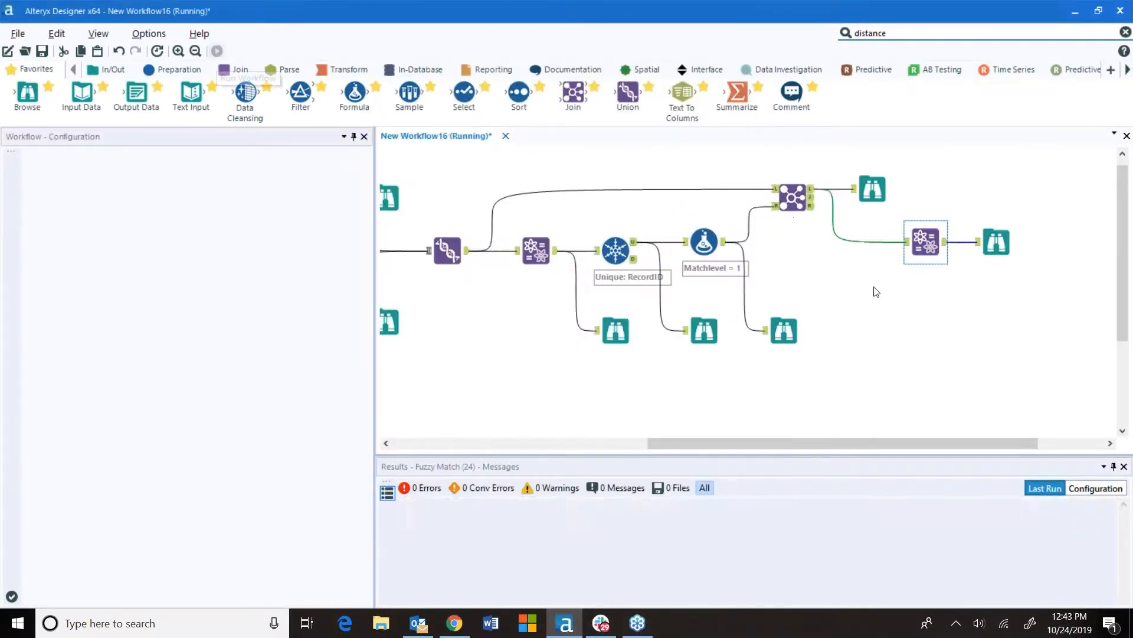
left_click(673, 349)
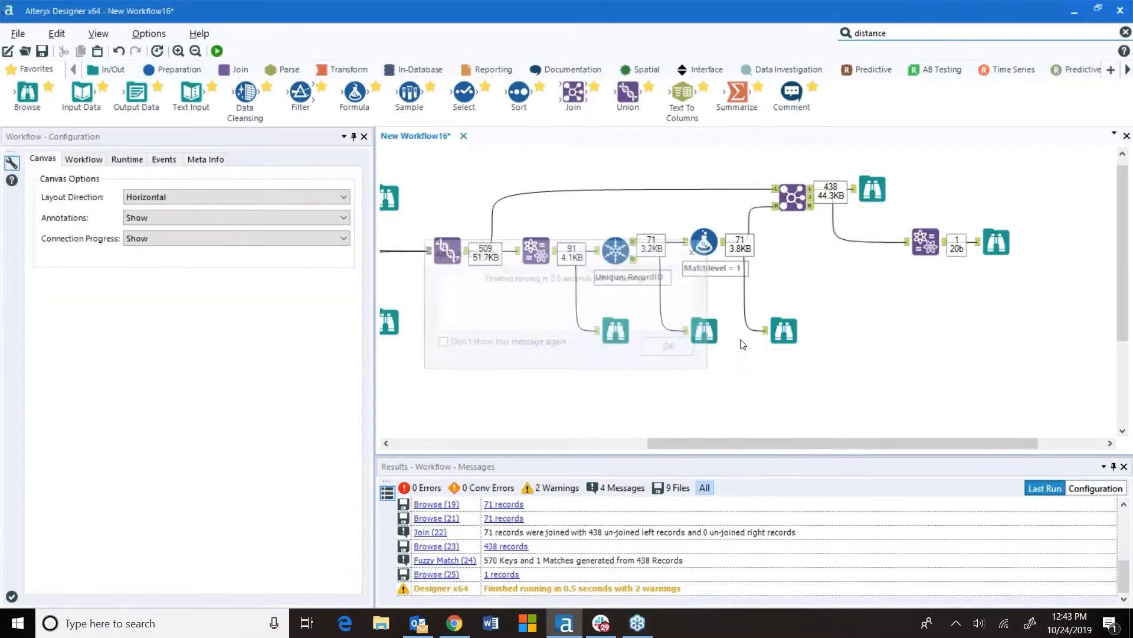
left_click(1003, 234)
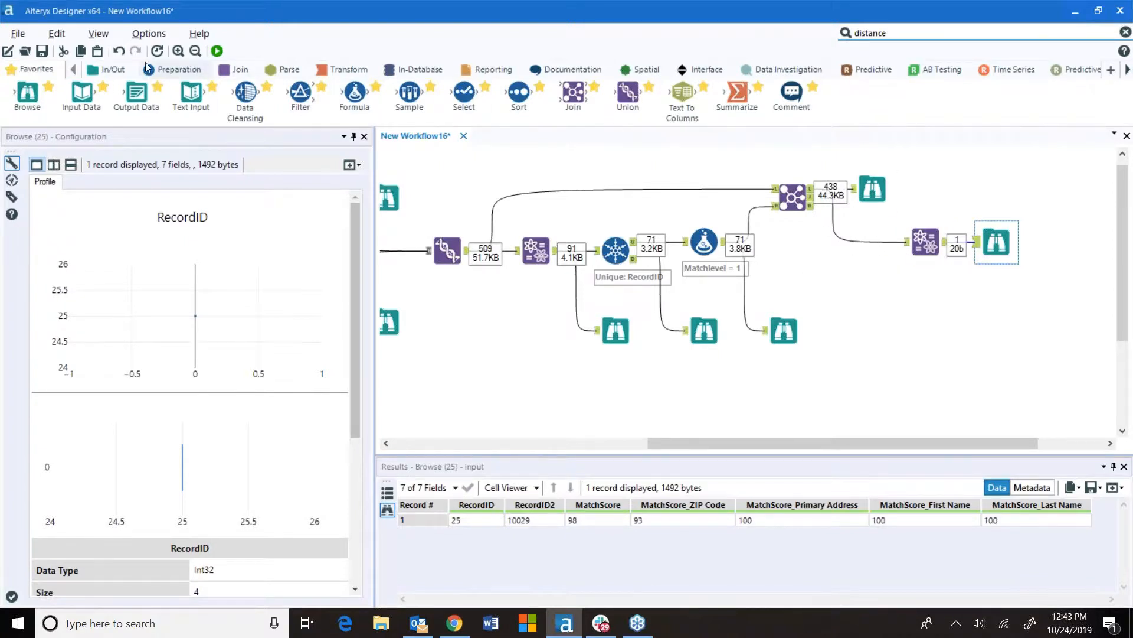
Move the last Browse tool aside and insert a Formula tool after the second Fuzzy Match's output
left_click(176, 71)
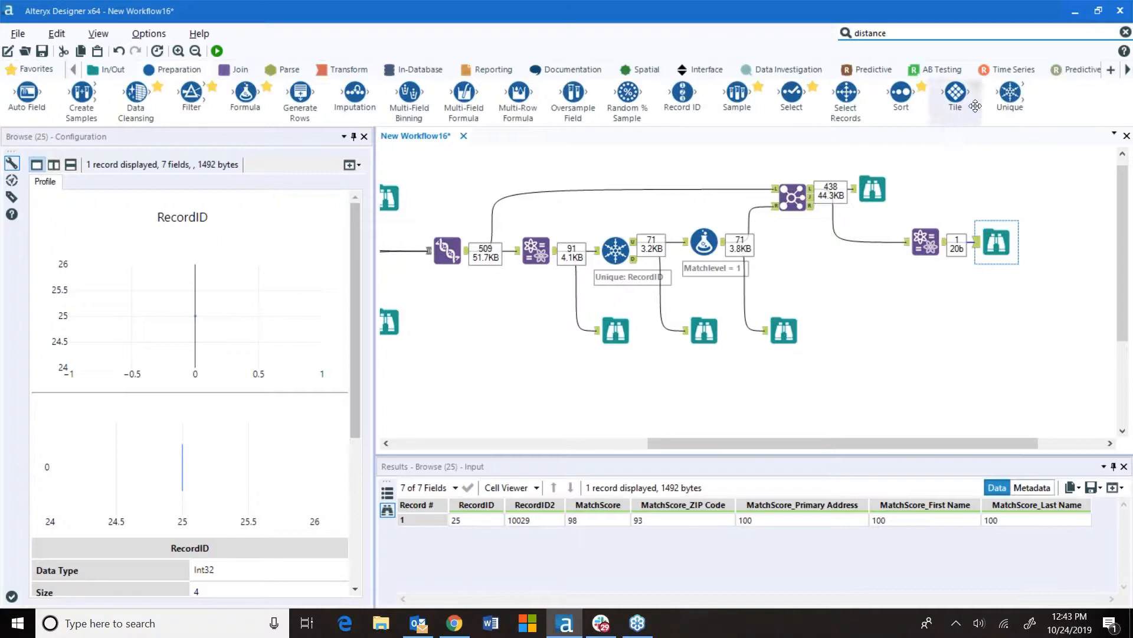
mouse_move(996, 242)
left_mouse_down()
mouse_move(973, 321)
mouse_move(987, 331)
mouse_move(1000, 247)
left_mouse_up()
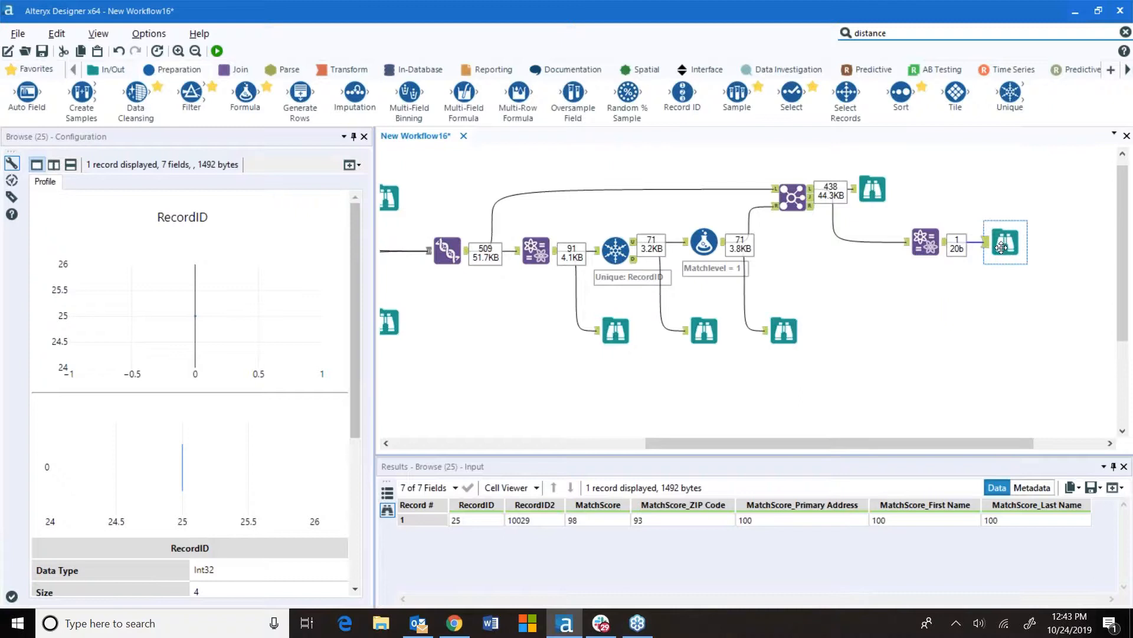
left_click_drag(992, 247, 975, 317)
left_click_drag(246, 93, 1005, 242)
Add a new Matchstatus column with the expression 2 and data type Double
left_click(141, 173)
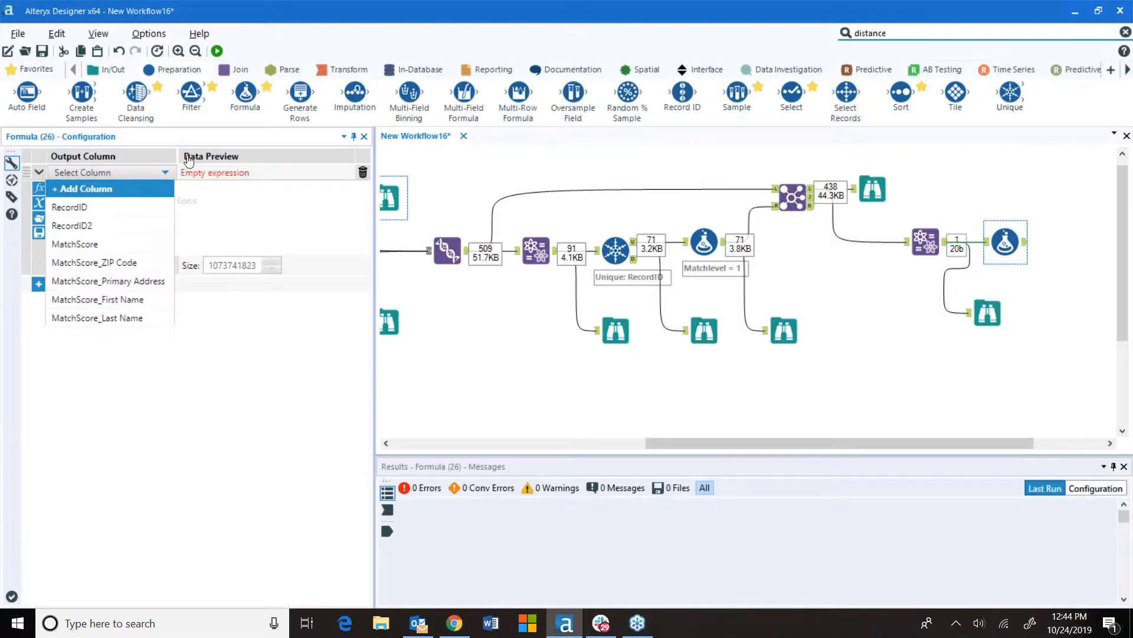
left_click(89, 189)
type("mA")
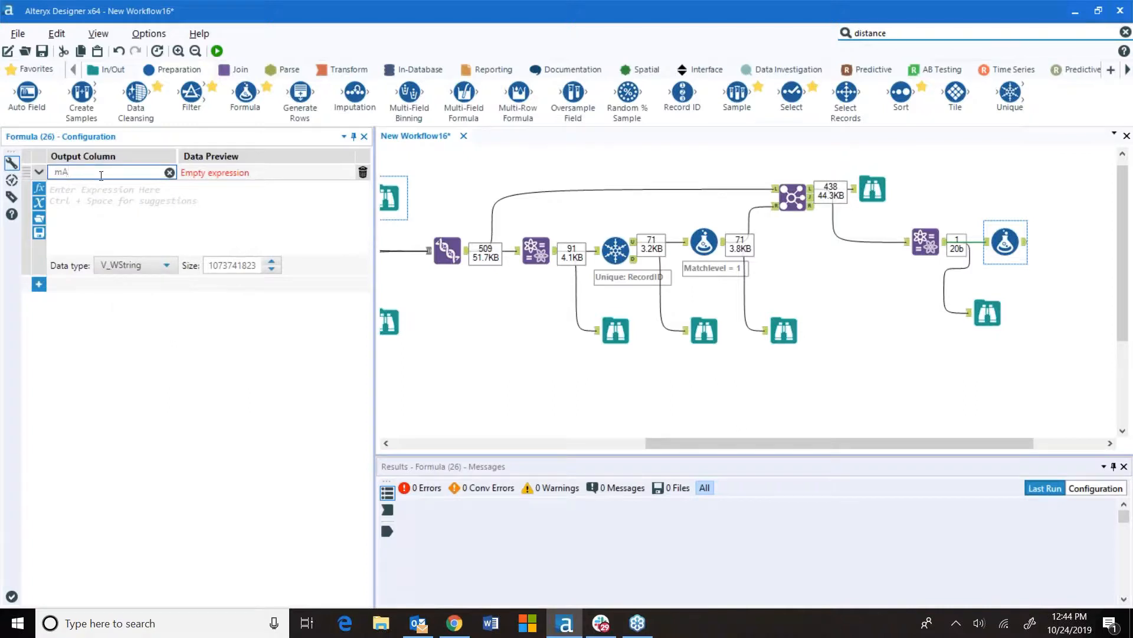
key("BackSpace")
key("BackSpace")
key("BackSpace")
type("Mat")
left_click(182, 194)
type("2")
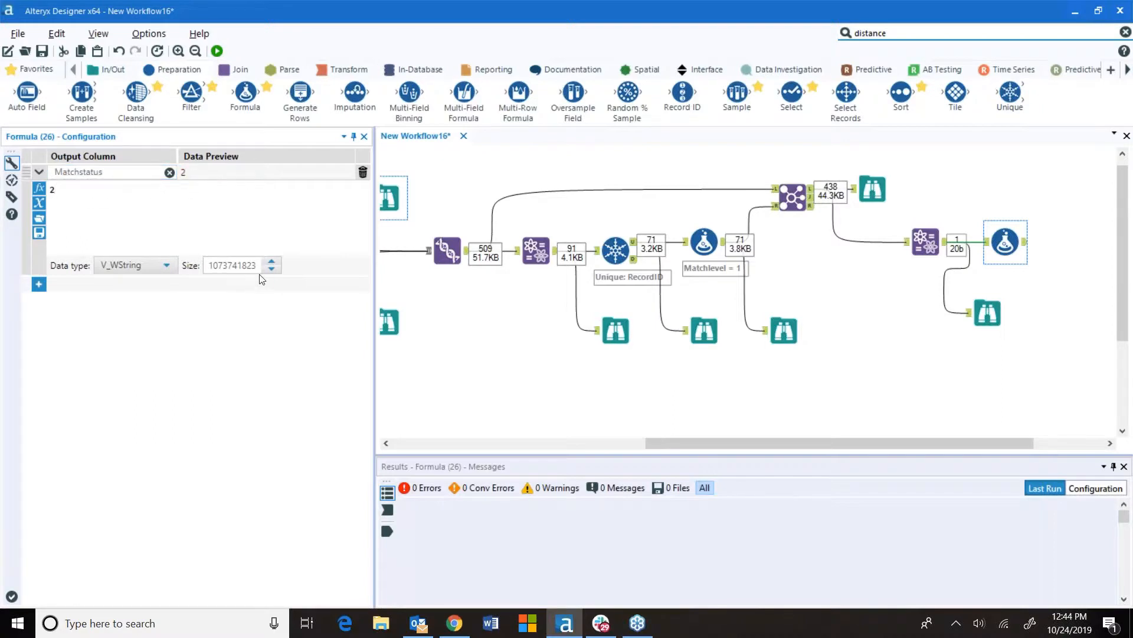
left_click(169, 265)
left_click_drag(172, 304, 173, 346)
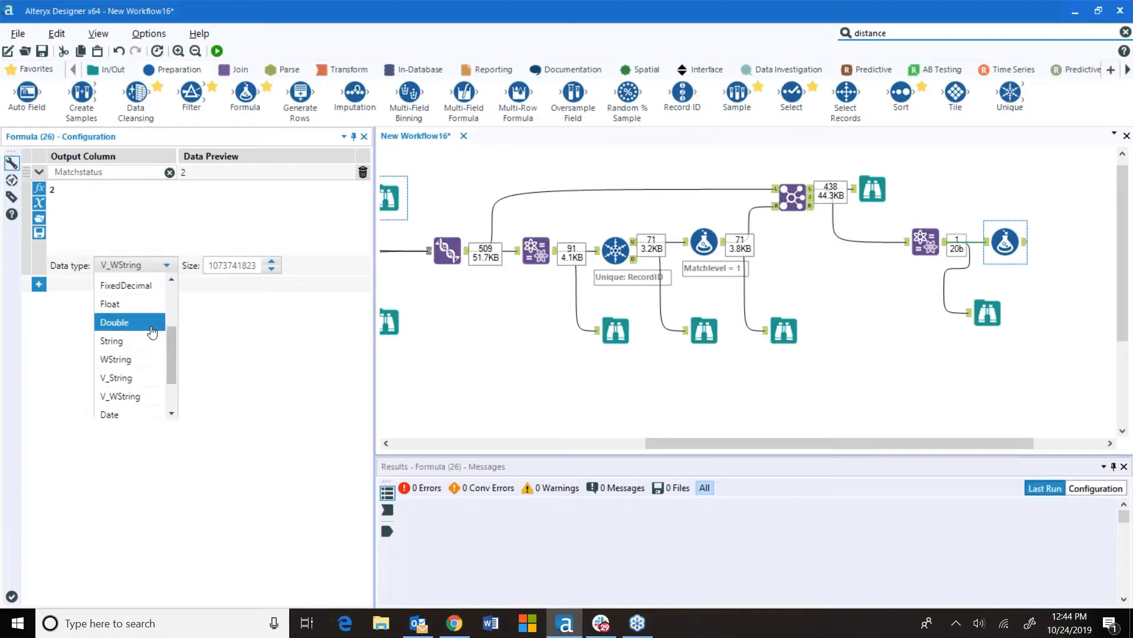
left_click(152, 322)
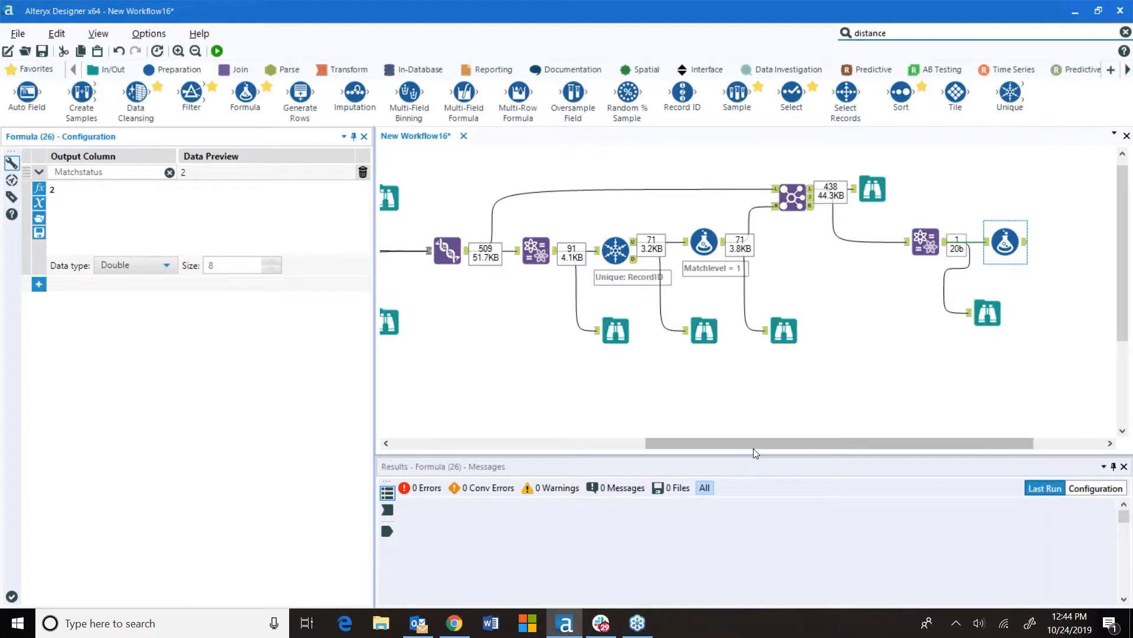
Add a Union tool and connect the first Matchlevel formula's output to it
left_click(236, 74)
left_click_drag(410, 94, 1069, 332)
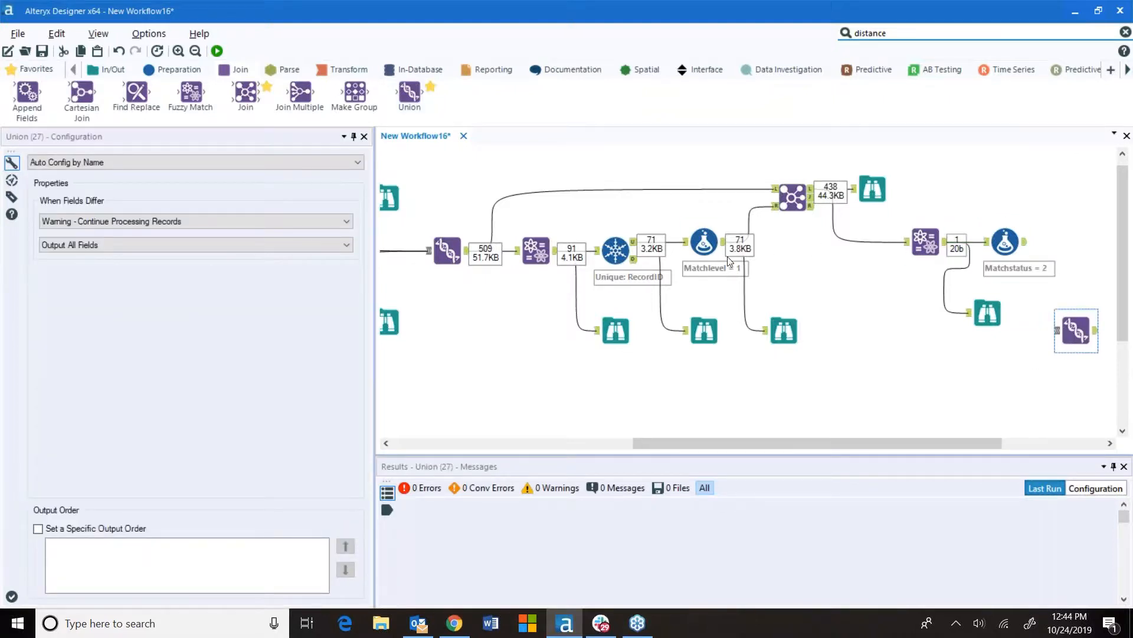
left_click_drag(725, 247, 1055, 330)
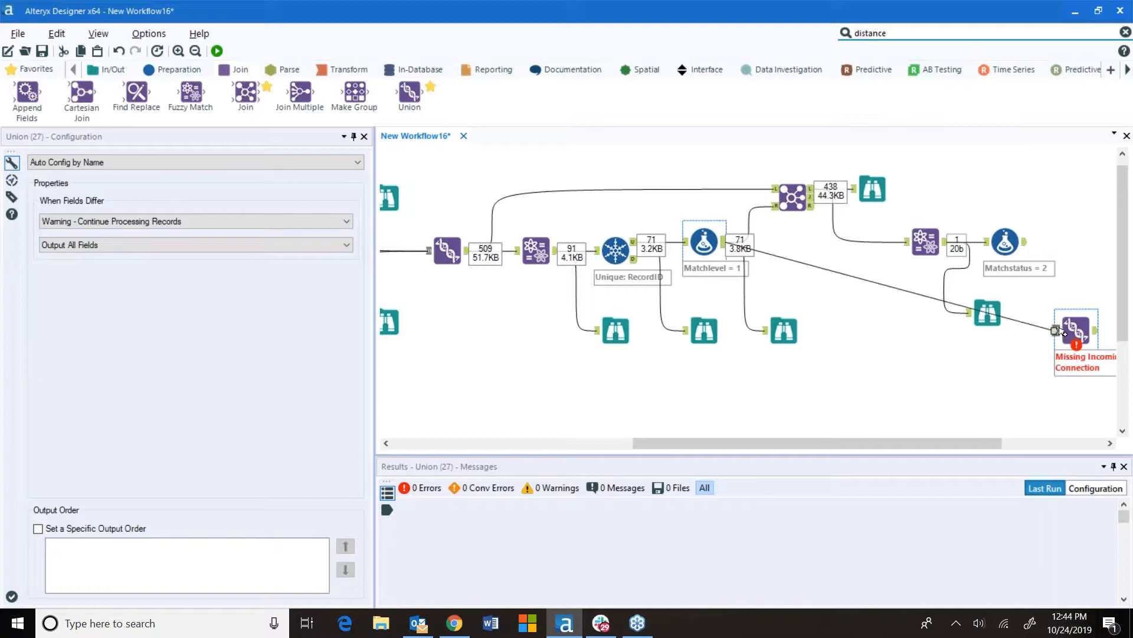
Rename the second Formula's output column to Matchlevel and run the workflow
left_click(1005, 242)
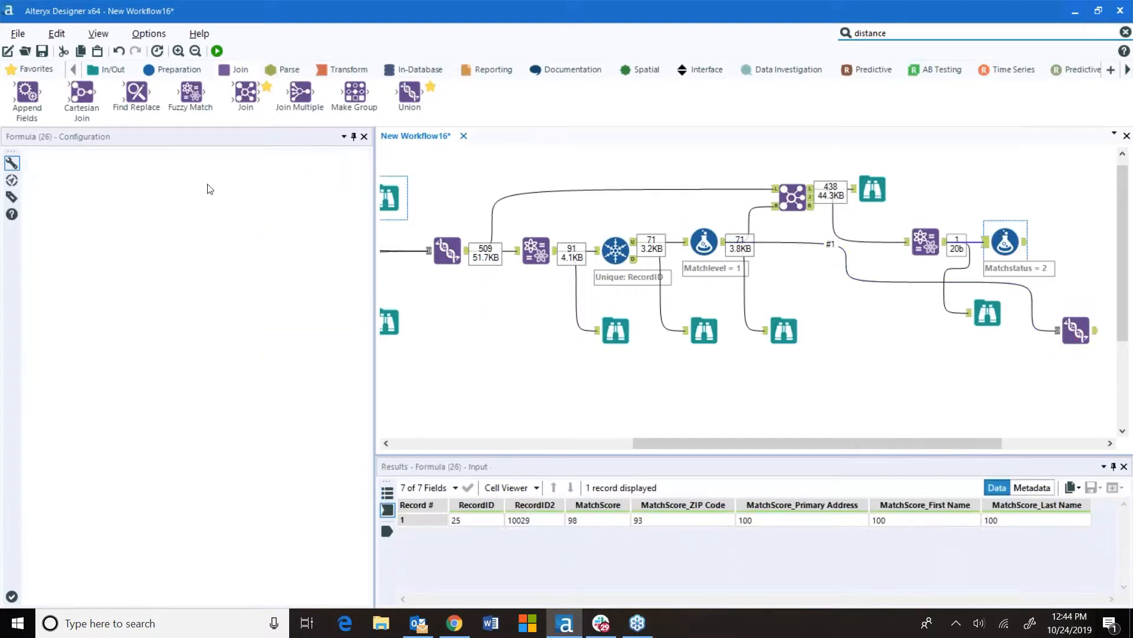
double_click(80, 171)
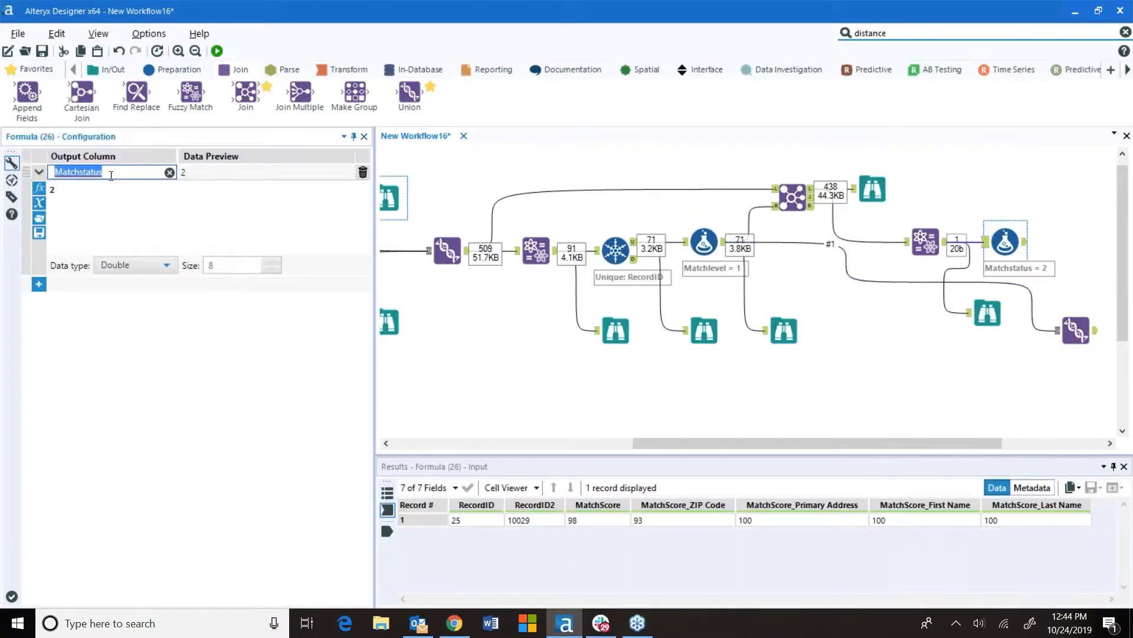
type("Mat")
left_click(926, 167)
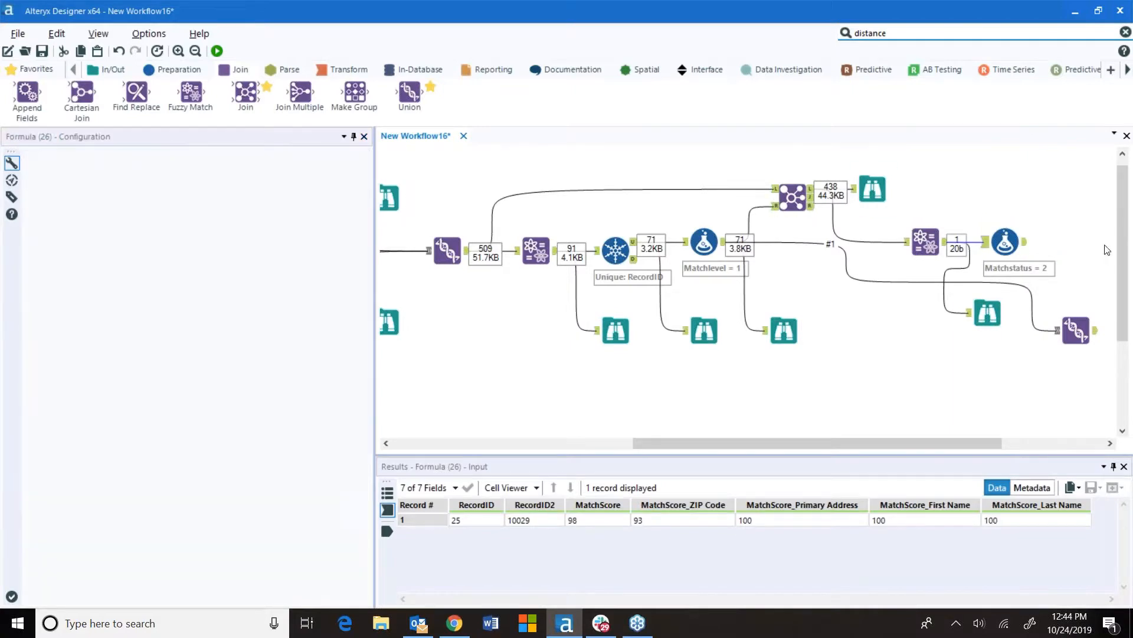
key("ctrl+r")
Connect the Matchlevel = 2 Formula as the Union's second input and set the Union to Manually Configure Fields
left_click_drag(1025, 241, 1075, 331)
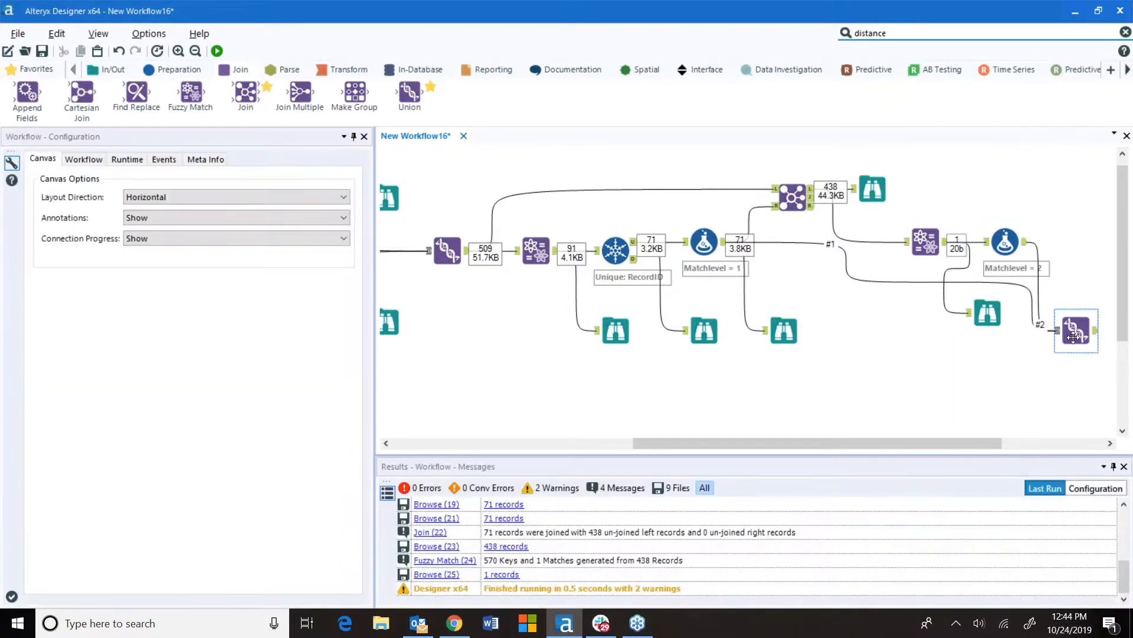
left_click(1075, 331)
left_click(195, 162)
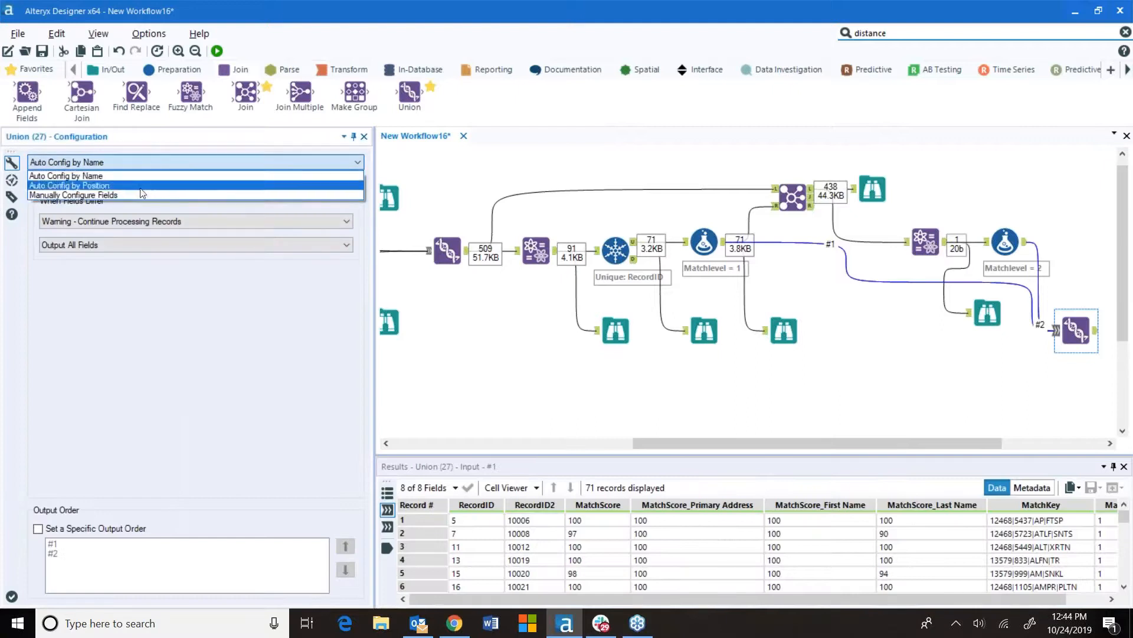
left_click(148, 183)
left_click_drag(373, 288, 832, 287)
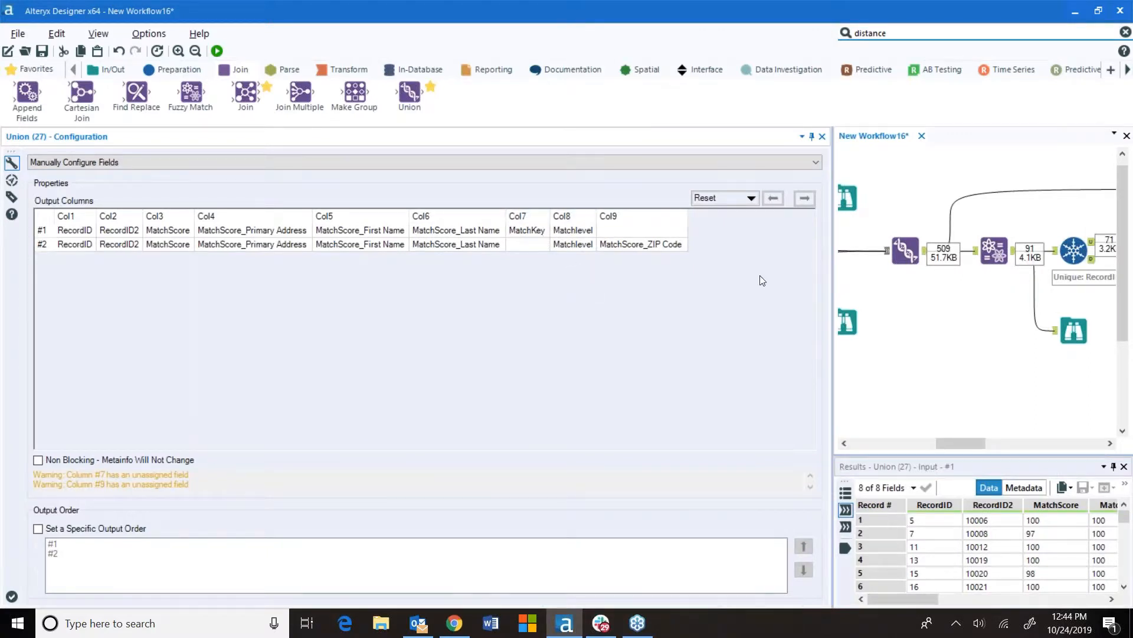
left_click_drag(603, 306, 381, 306)
left_click_drag(796, 447, 955, 428)
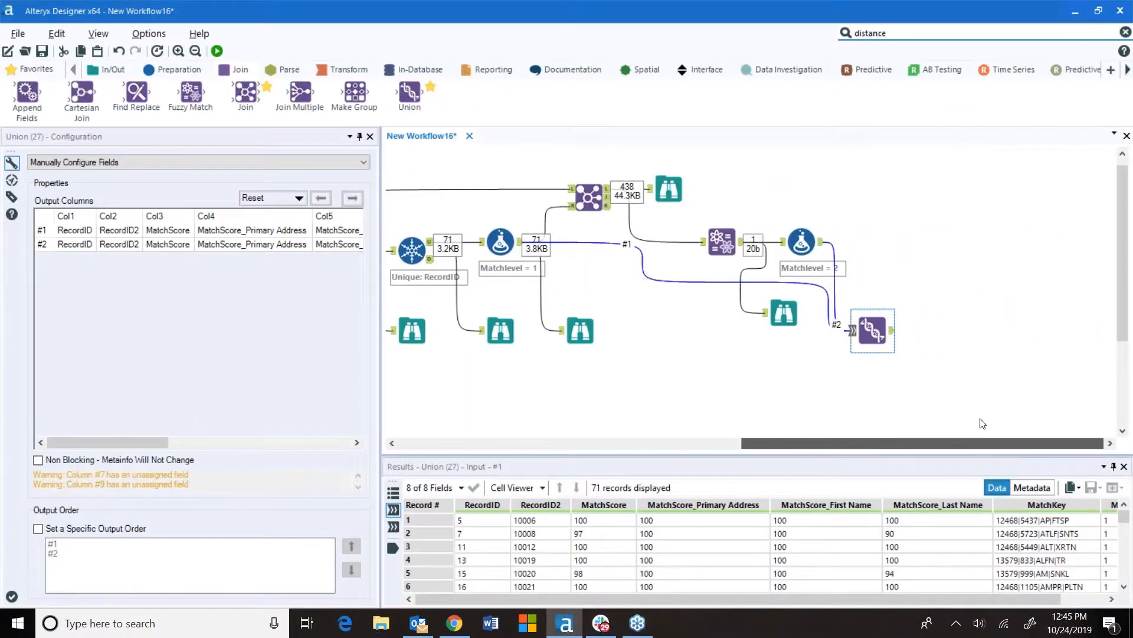
Add a Join after the Union and connect the unioned 2015/2016 customer data to its right input
left_click_drag(246, 93, 952, 350)
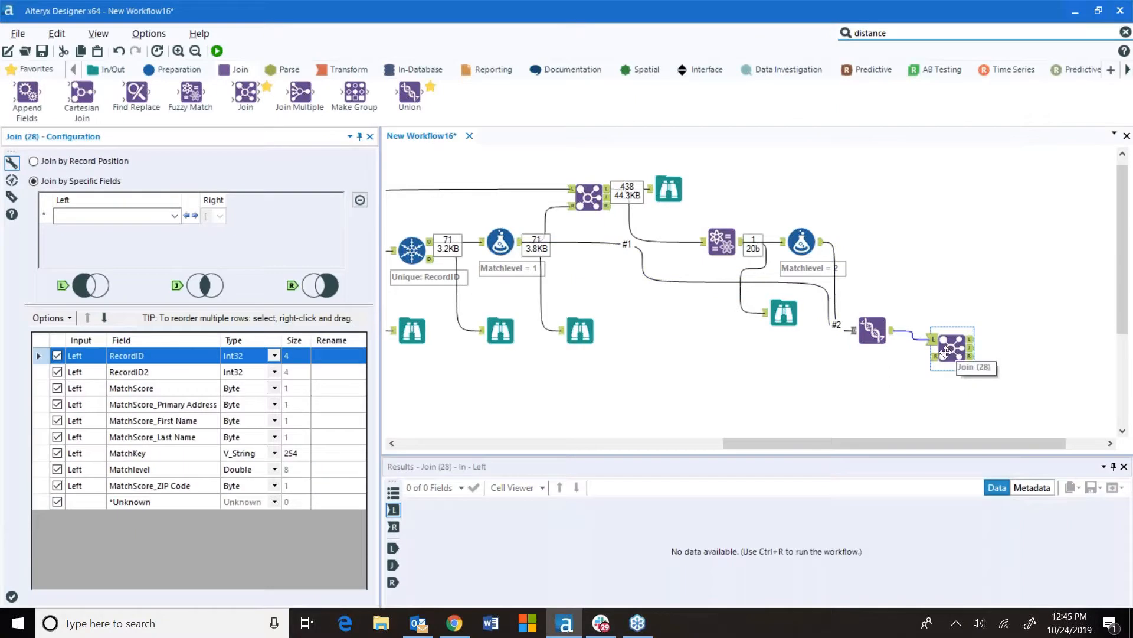
left_click_drag(835, 443, 783, 447)
left_click_drag(781, 443, 718, 455)
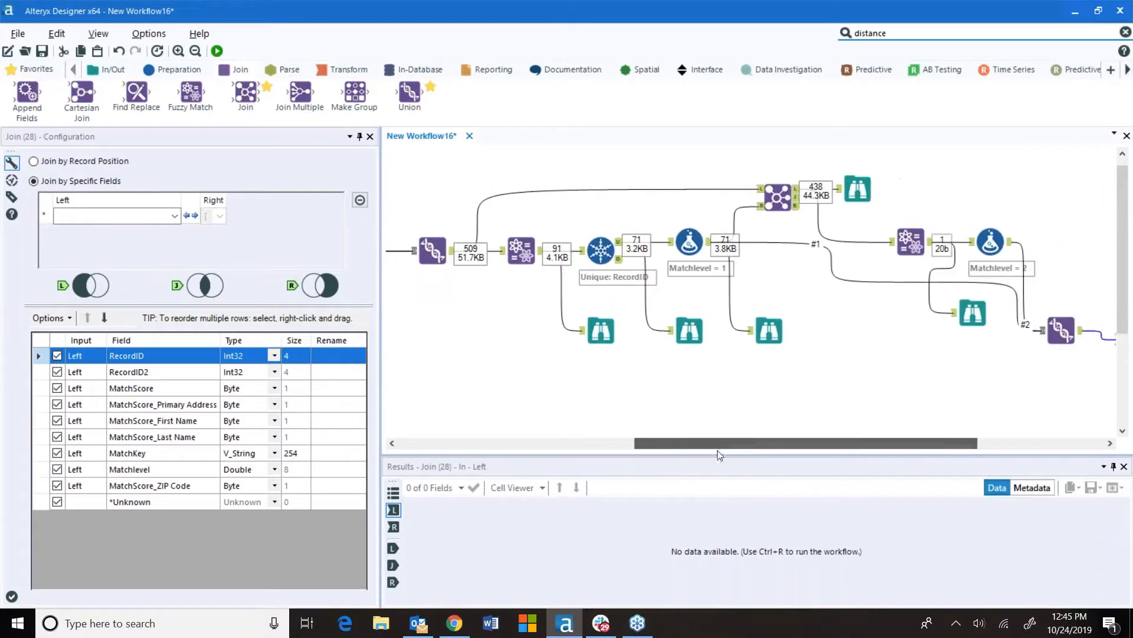
left_click(435, 262)
left_click_drag(452, 252, 904, 366)
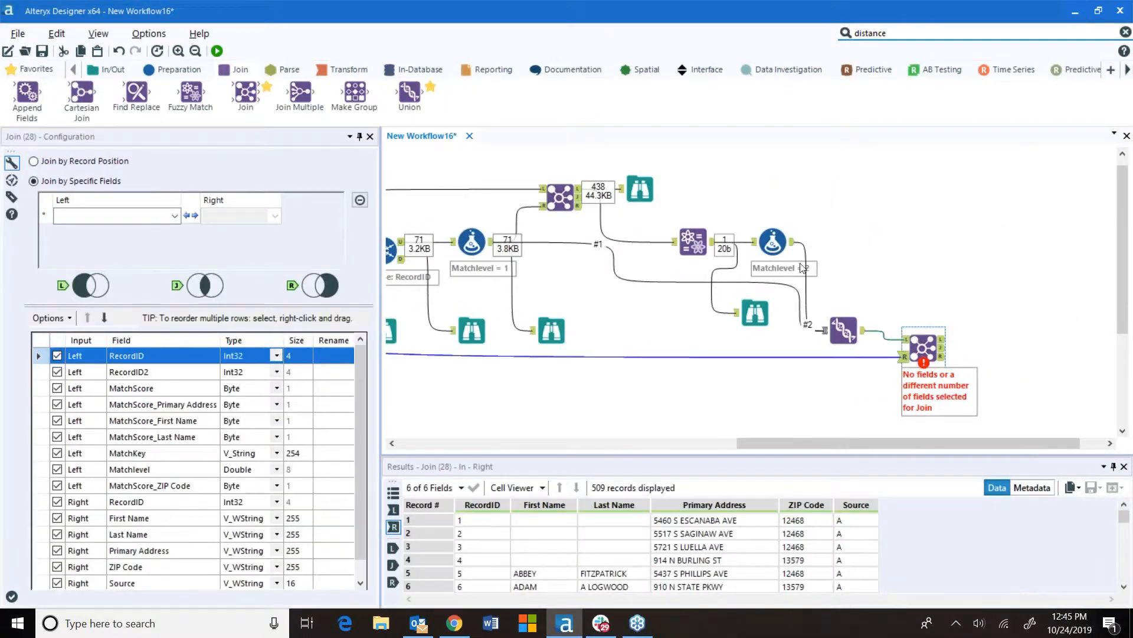
Join on RecordID from both sides and deselect the right RecordID field from the output
left_click(158, 216)
left_click(77, 231)
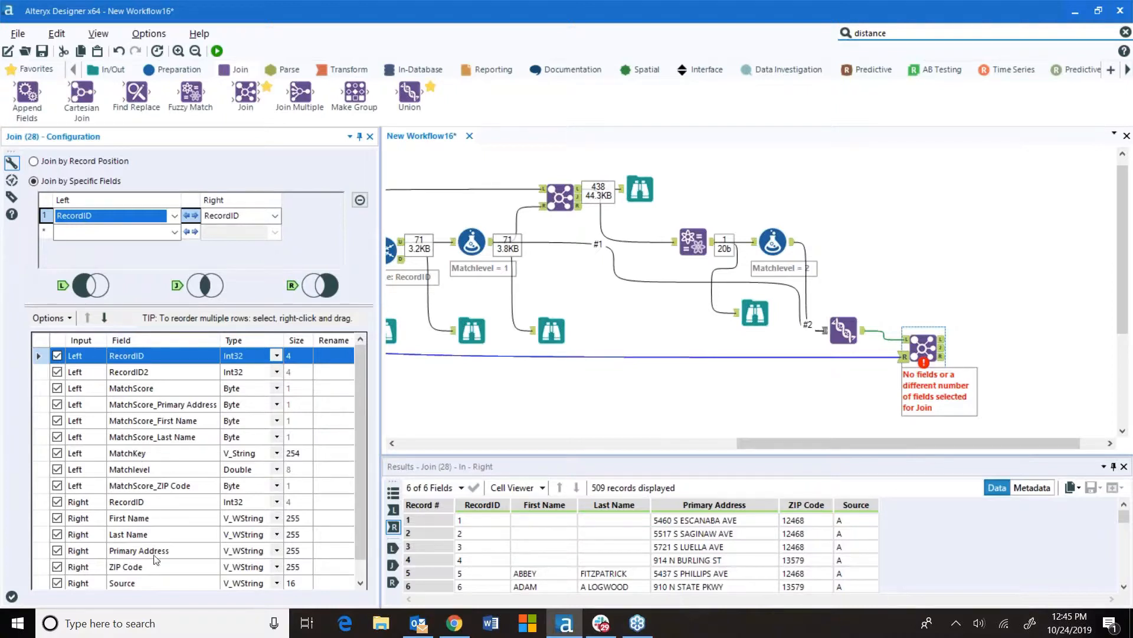
left_click(57, 502)
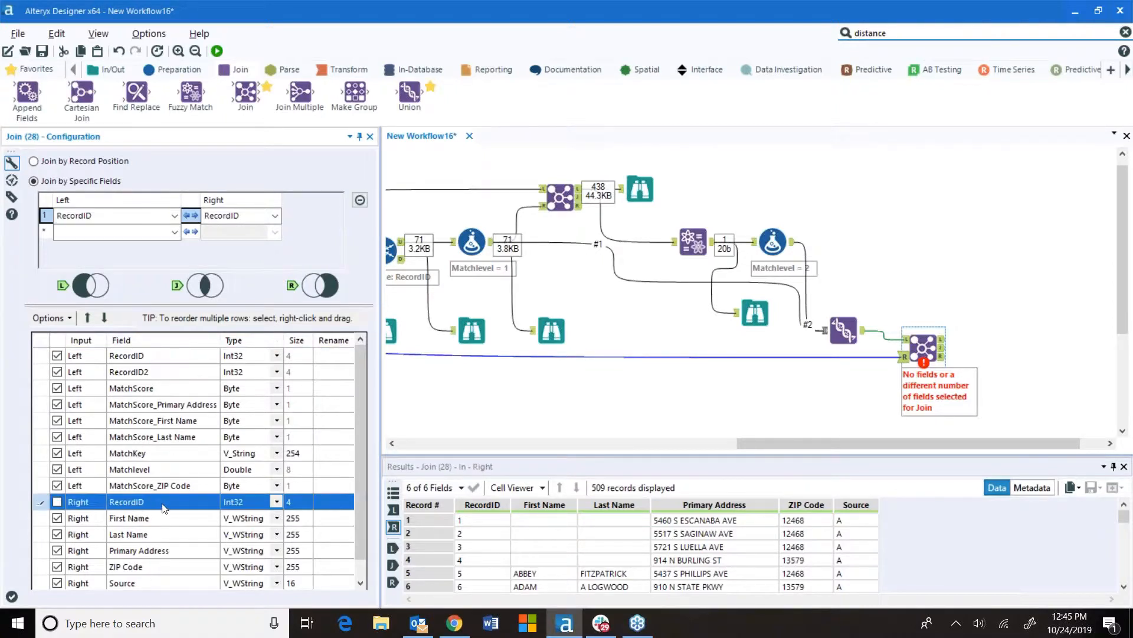
scroll(174, 519, "down", 1)
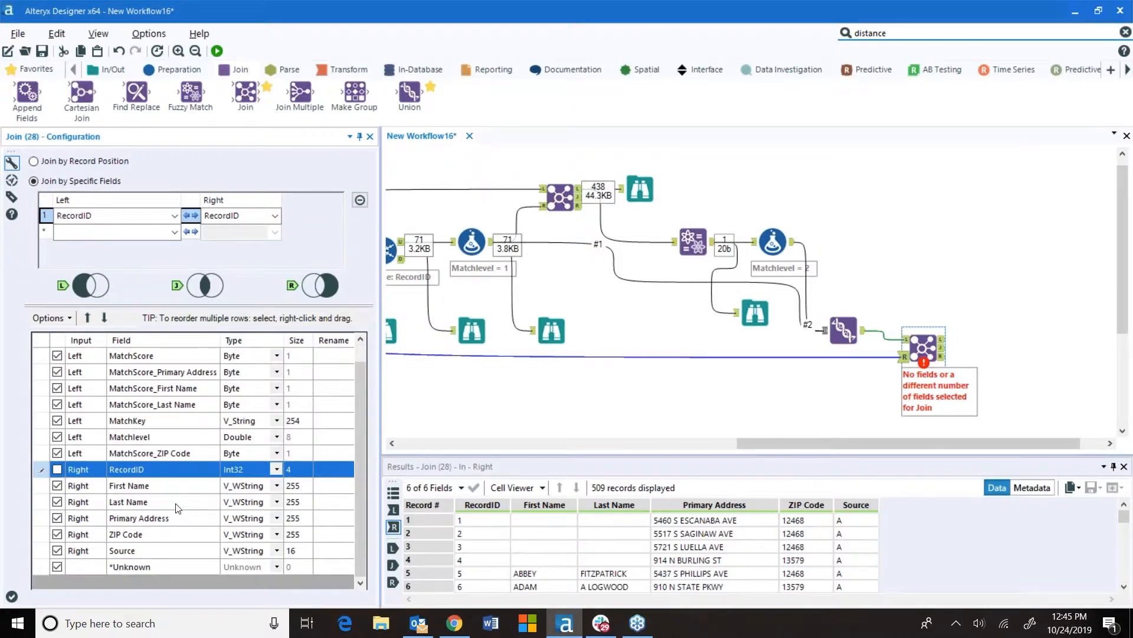
scroll(175, 507, "up", 1)
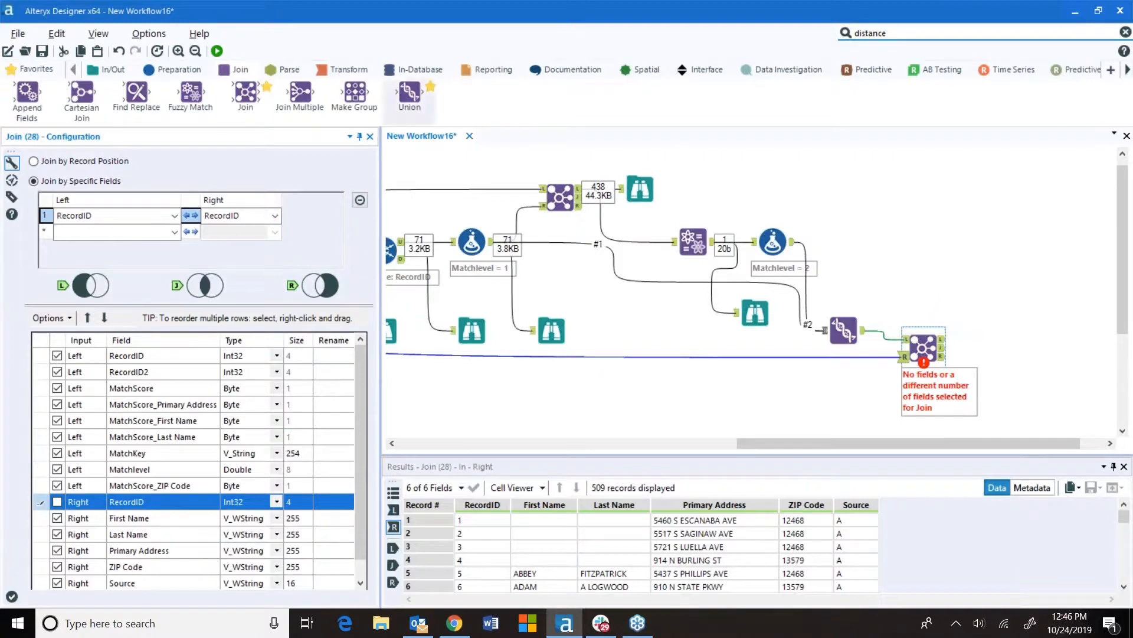
Attach a Browse tool to the Join's output, run the workflow and review the joined results
left_click(34, 69)
left_click_drag(28, 93, 1006, 351)
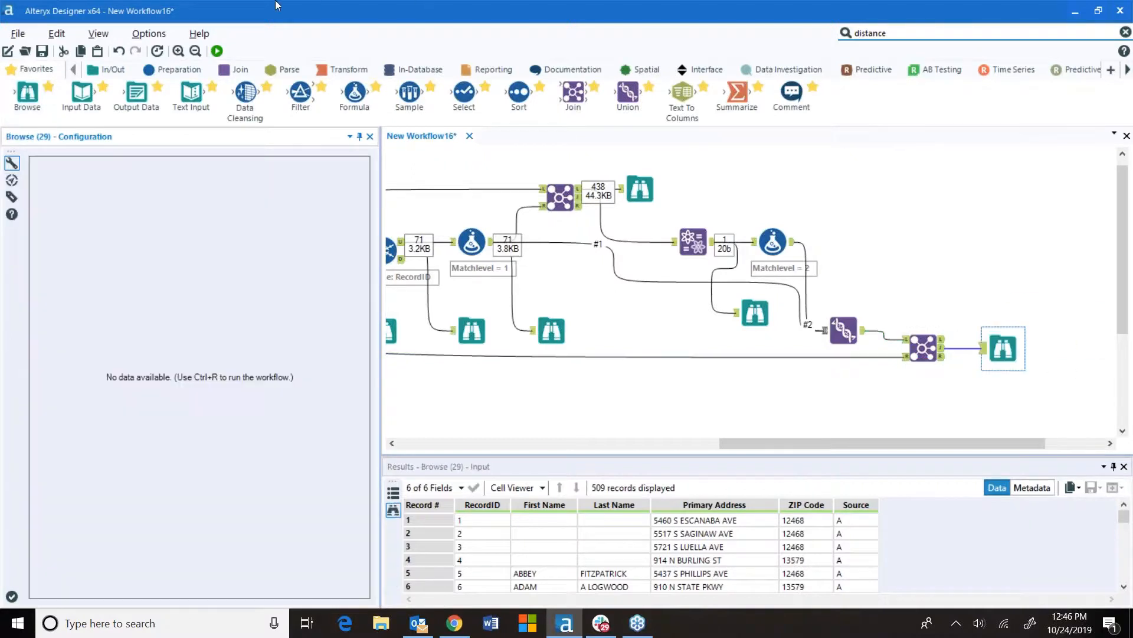
left_click(218, 51)
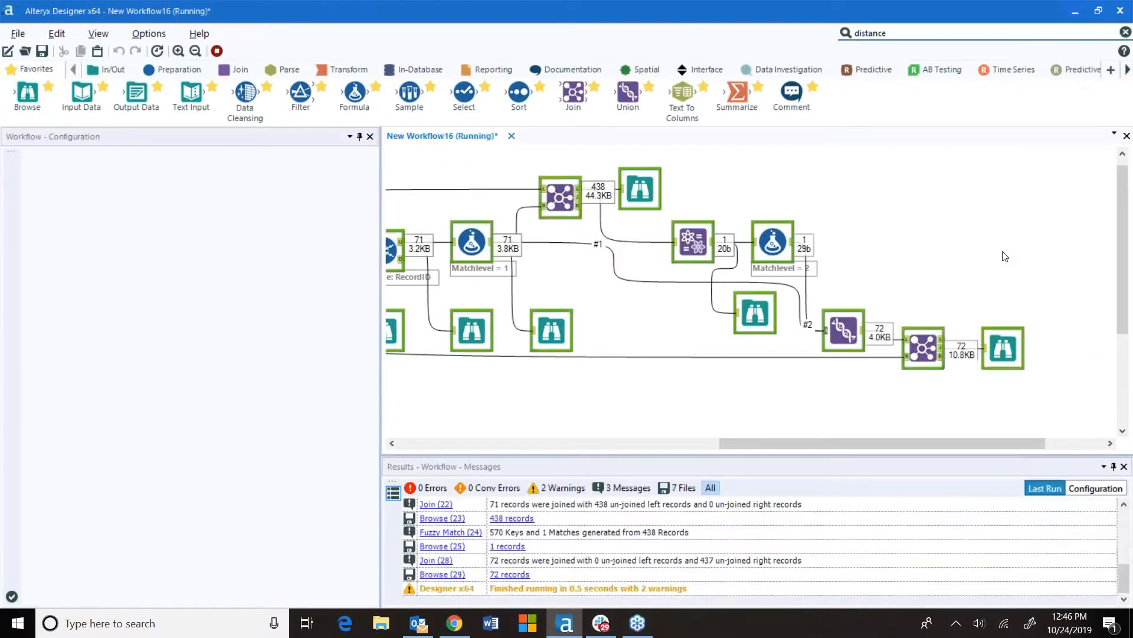
left_click(671, 348)
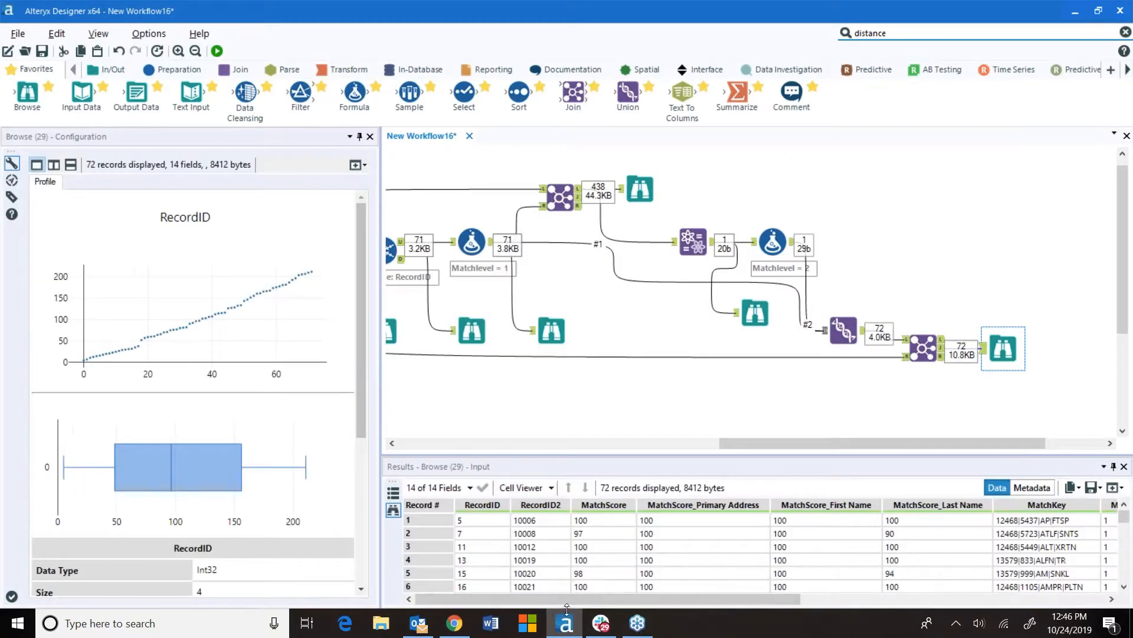
left_click_drag(566, 600, 936, 630)
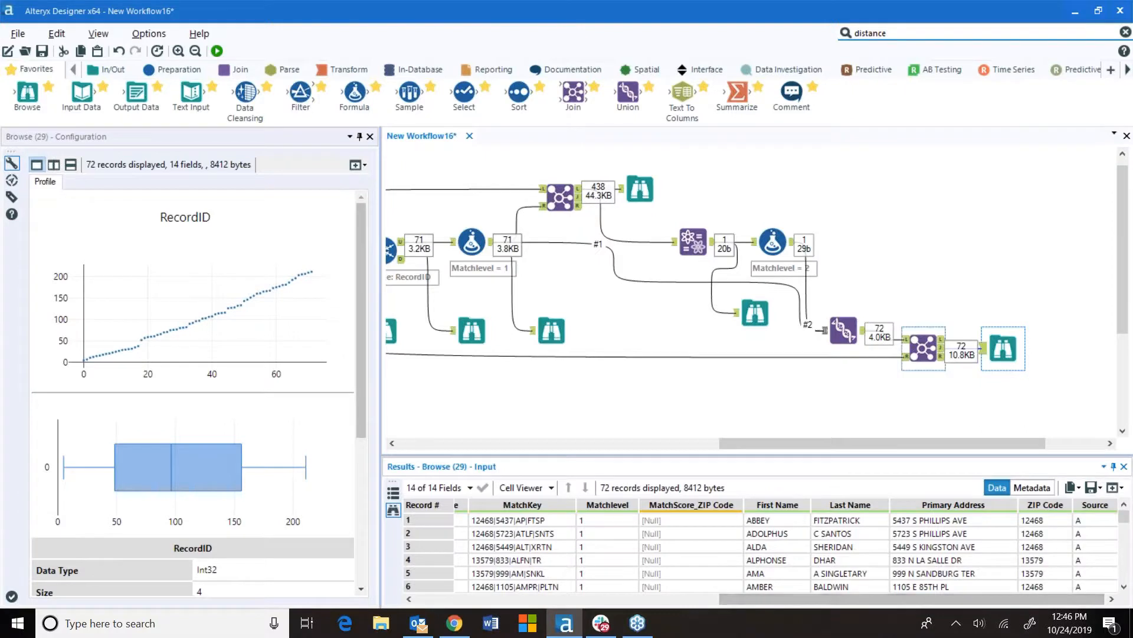
Add a second Join fed by the first Join's output on the left and the unioned customer data on the right
left_click_drag(573, 94, 1082, 392)
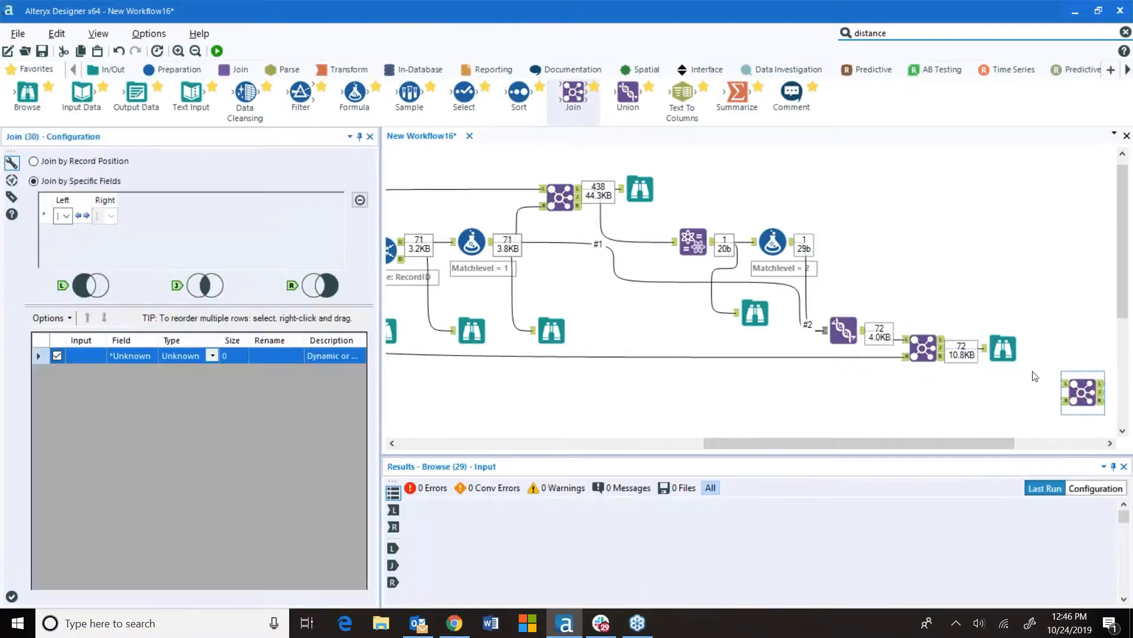
left_click_drag(943, 353, 1061, 383)
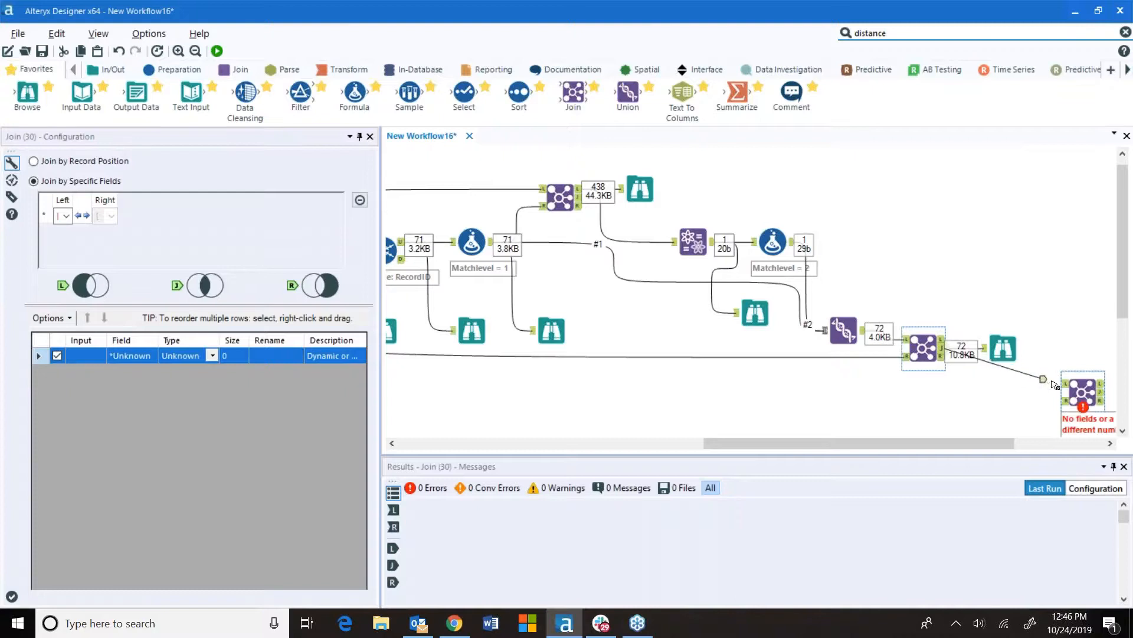
scroll(1015, 399, "down", 1)
scroll(782, 363, "down", 1)
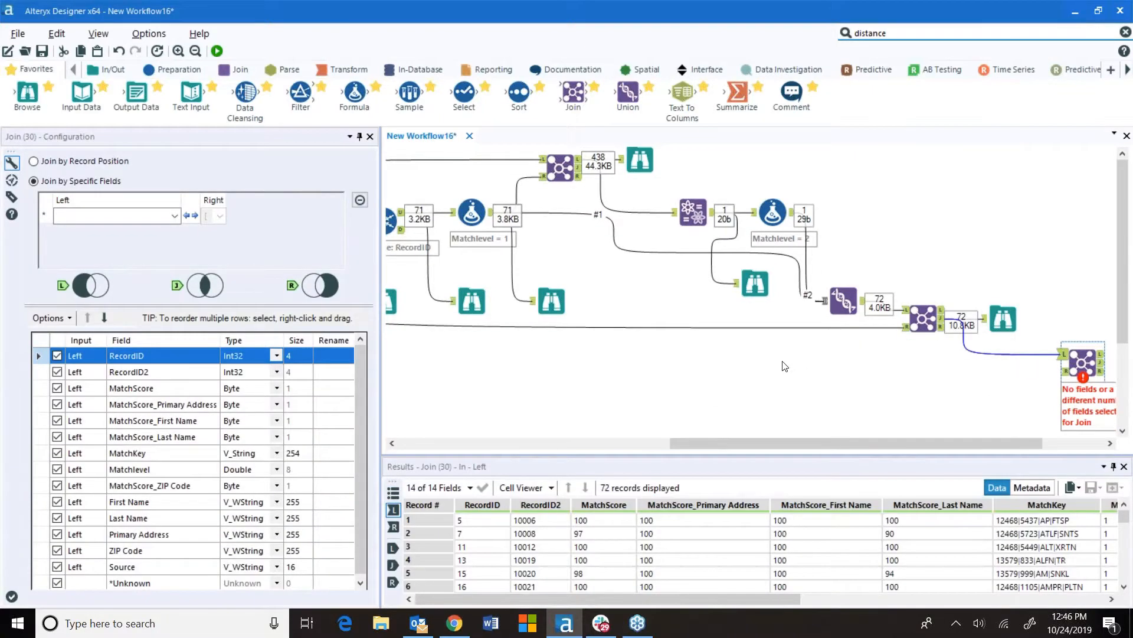
left_click_drag(809, 443, 735, 443)
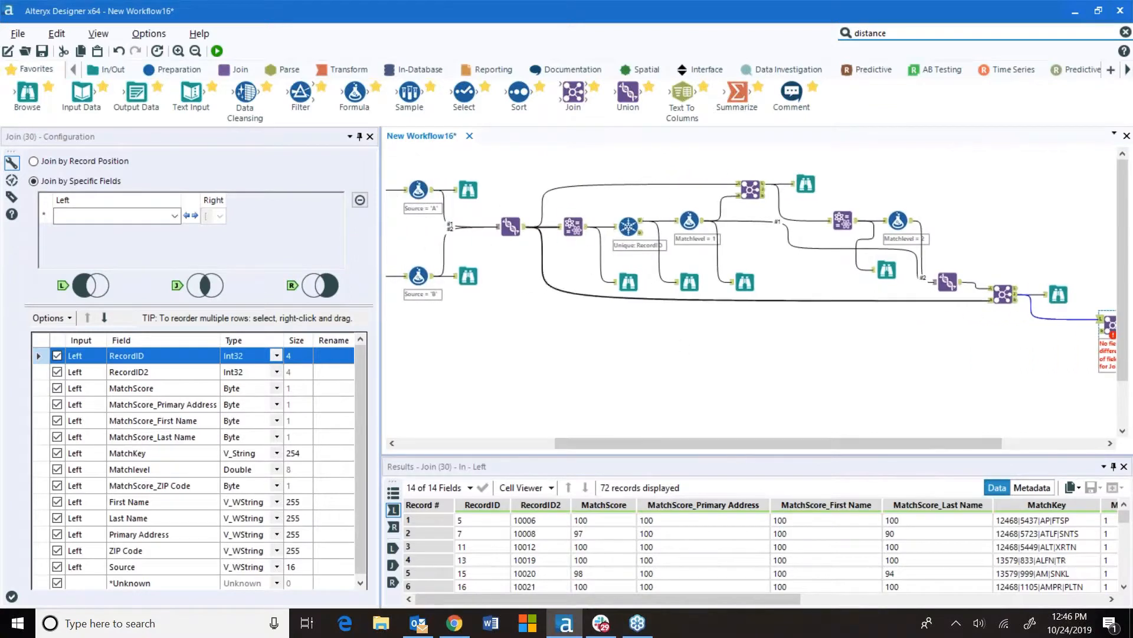
left_click_drag(524, 226, 1106, 328)
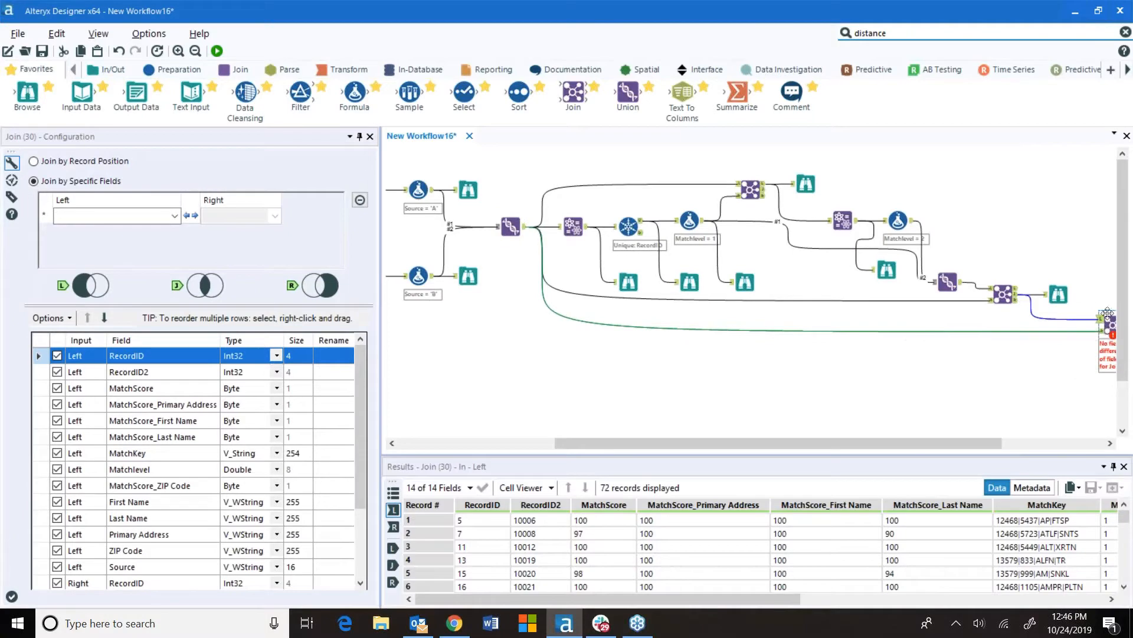
Set the second Join to match left RecordID2 with right RecordID
left_click(175, 216)
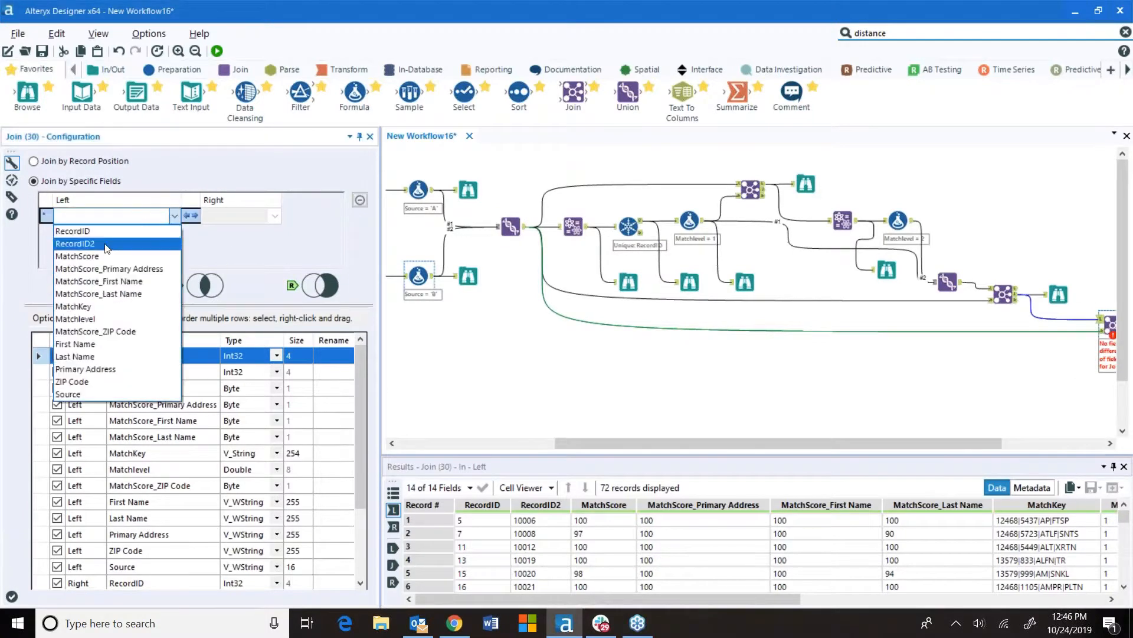
left_click(75, 243)
left_click(274, 216)
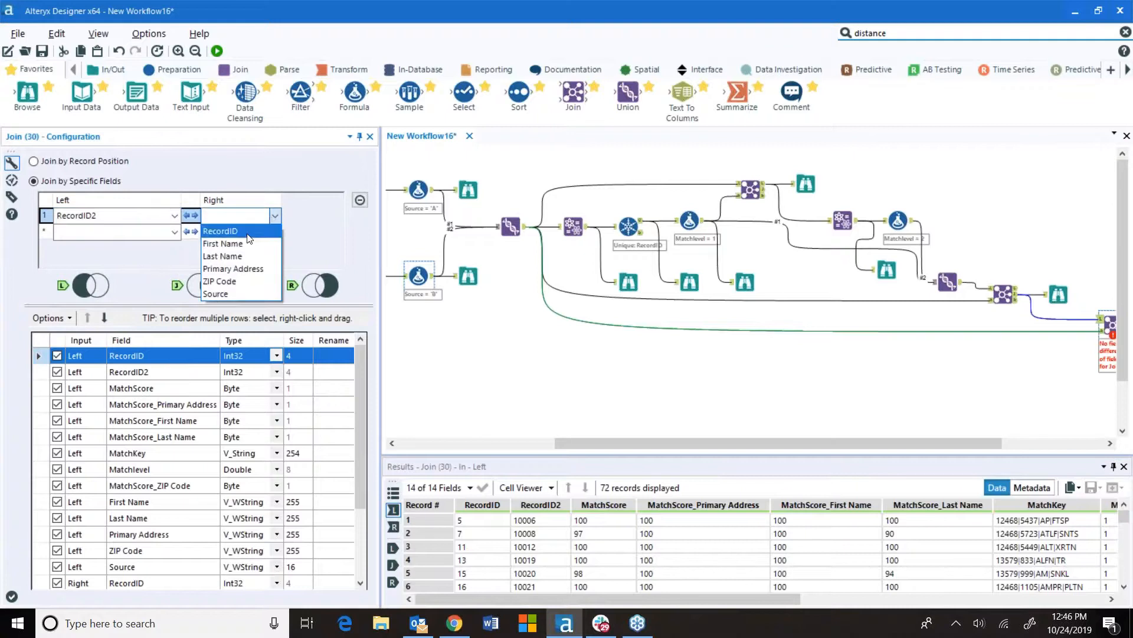
left_click(248, 231)
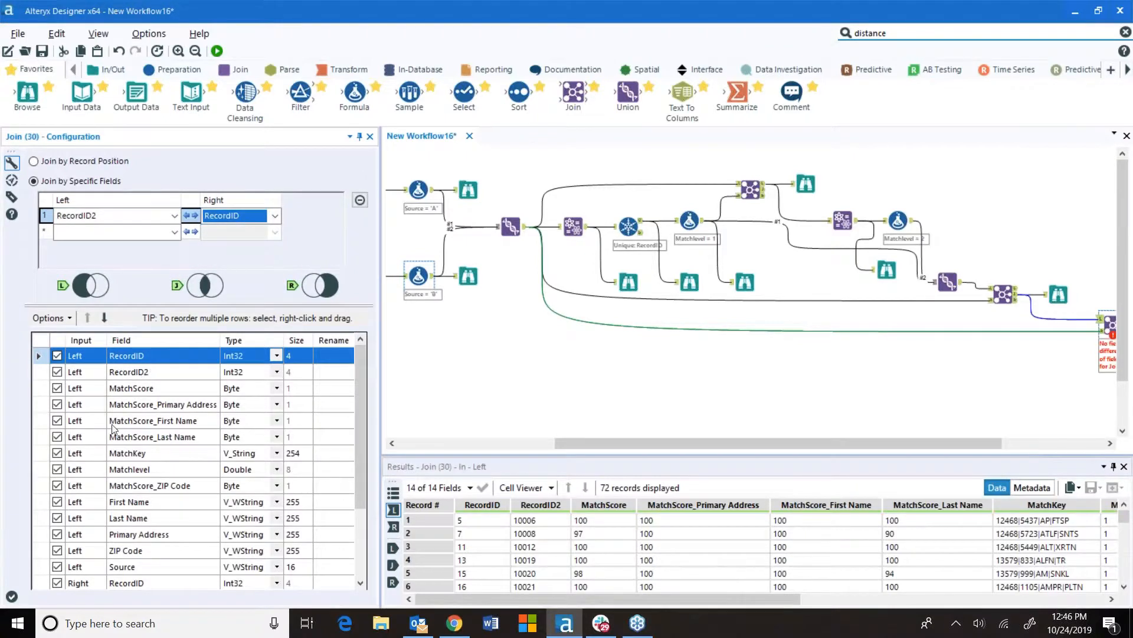
Deselect the right RecordID field from the second Join's output
scroll(121, 457, "down", 2)
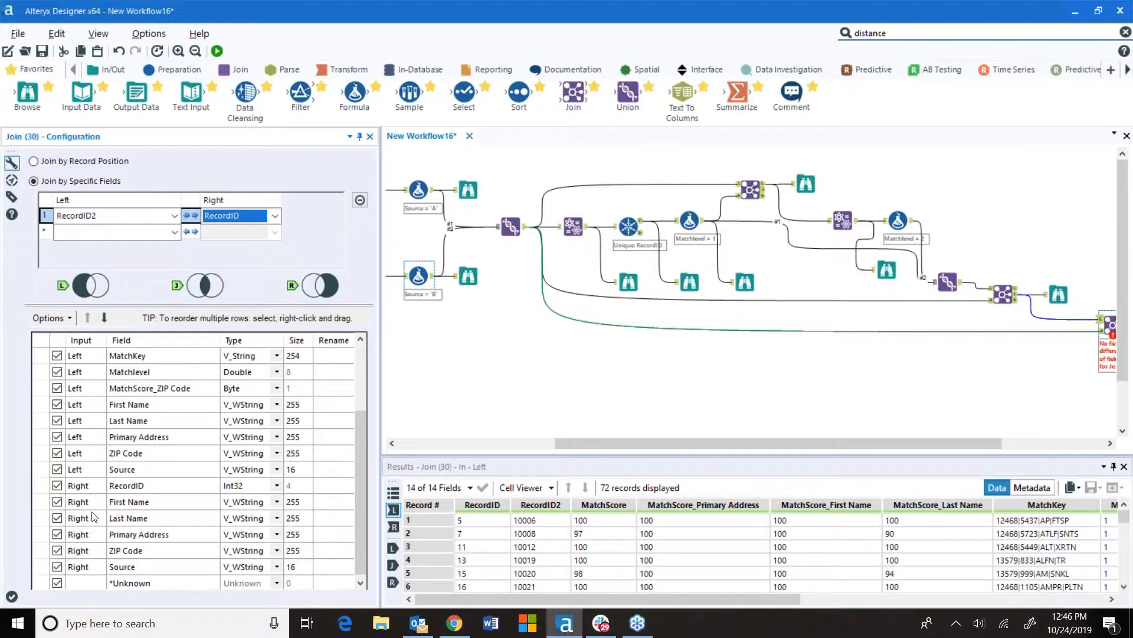
left_click(57, 485)
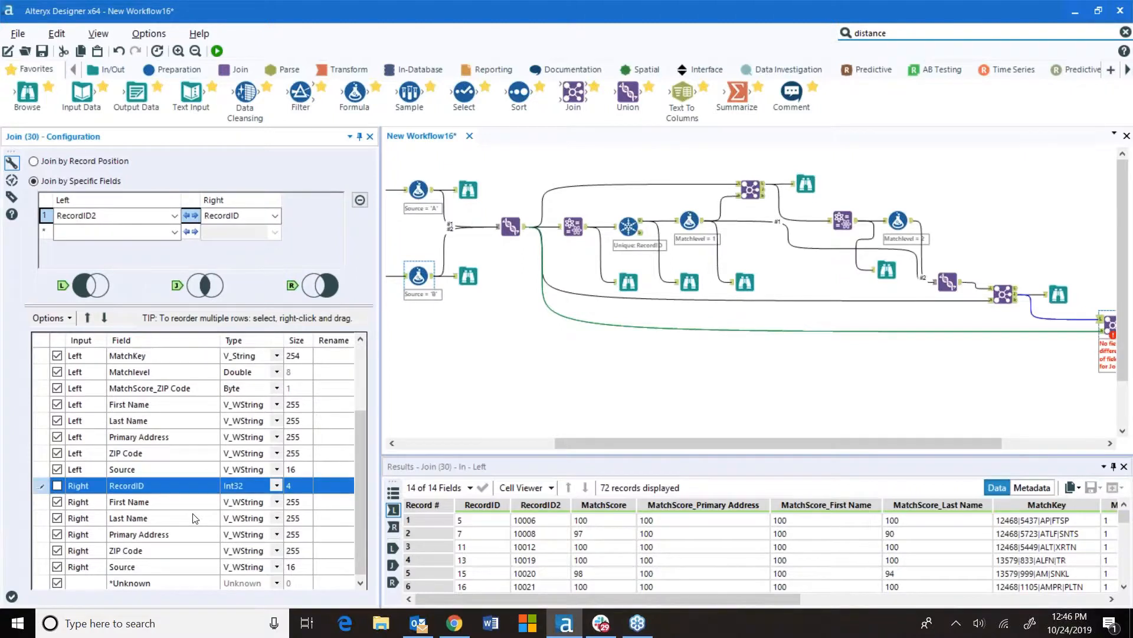
Attach a Browse tool to the second Join's output and run the workflow
left_click_drag(683, 443, 787, 444)
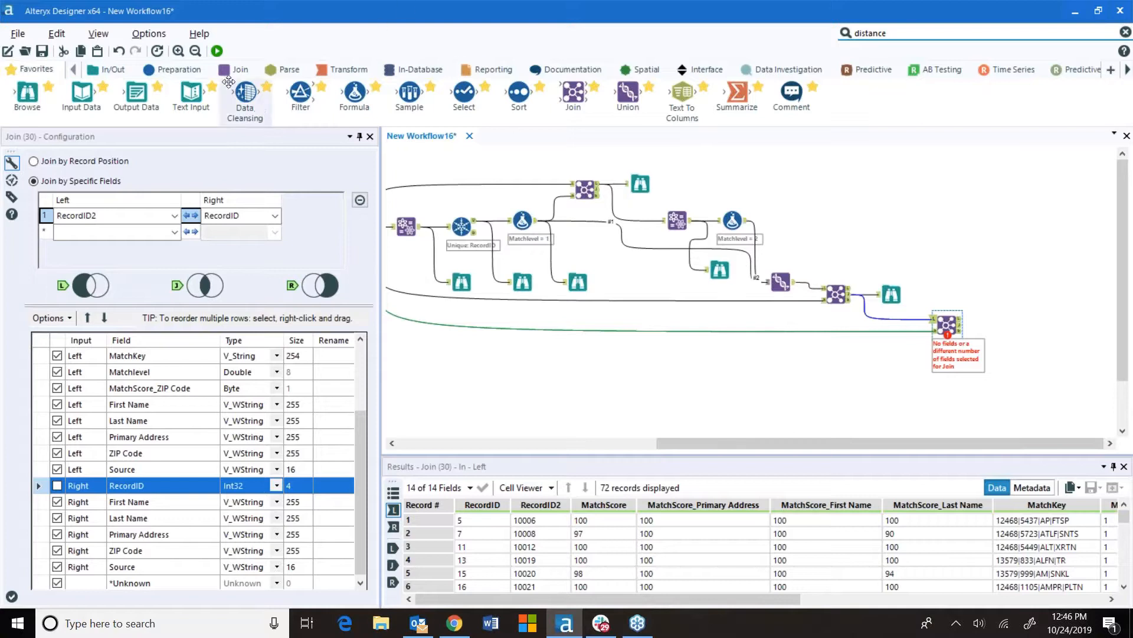
left_click_drag(27, 93, 1009, 325)
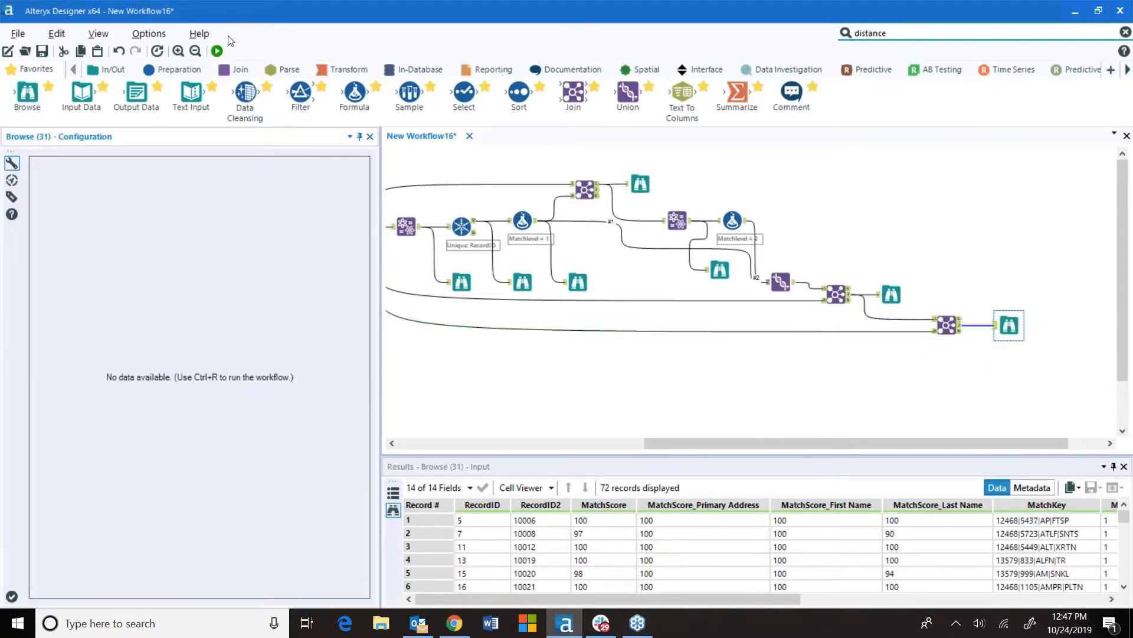
left_click(216, 51)
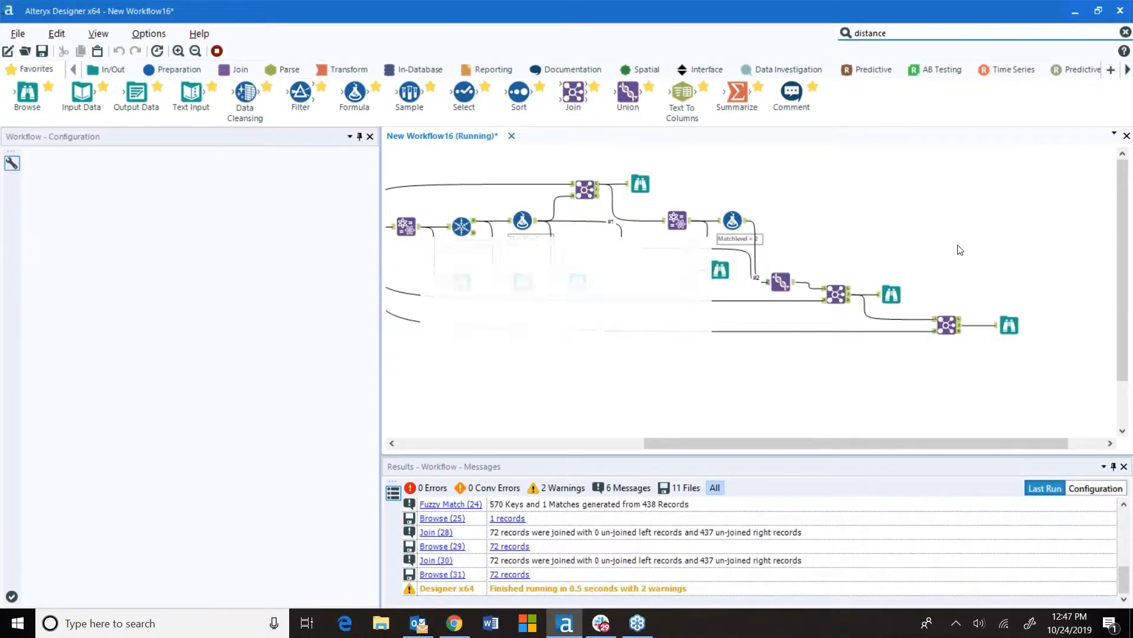
Review the second Join's joined records in the Browse results grid
left_click(1008, 324)
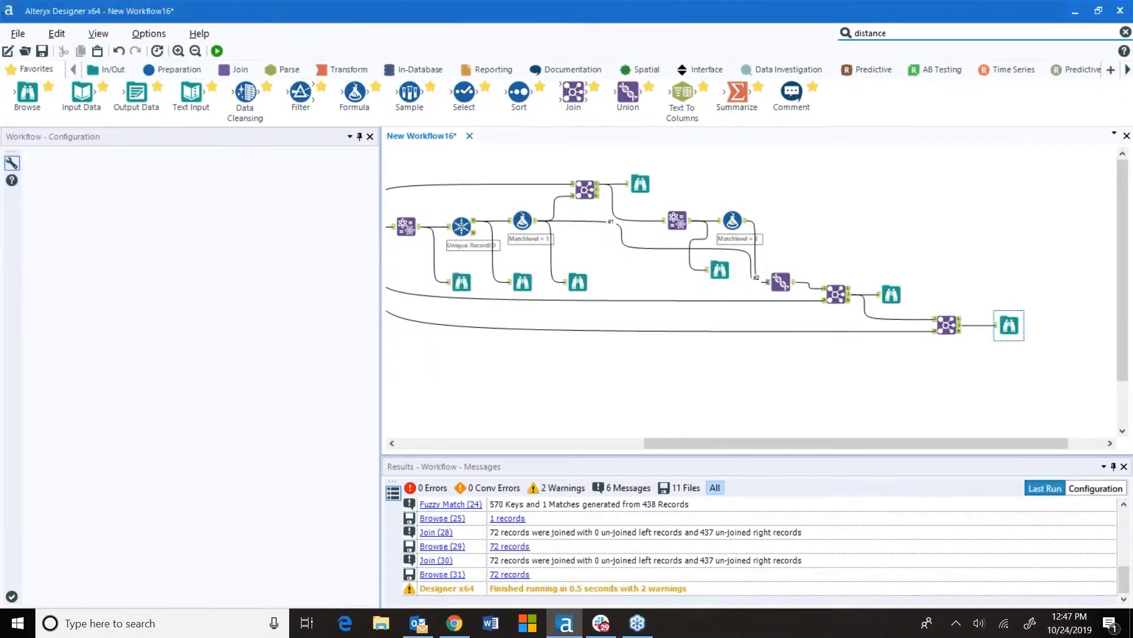
left_click_drag(699, 607, 1027, 635)
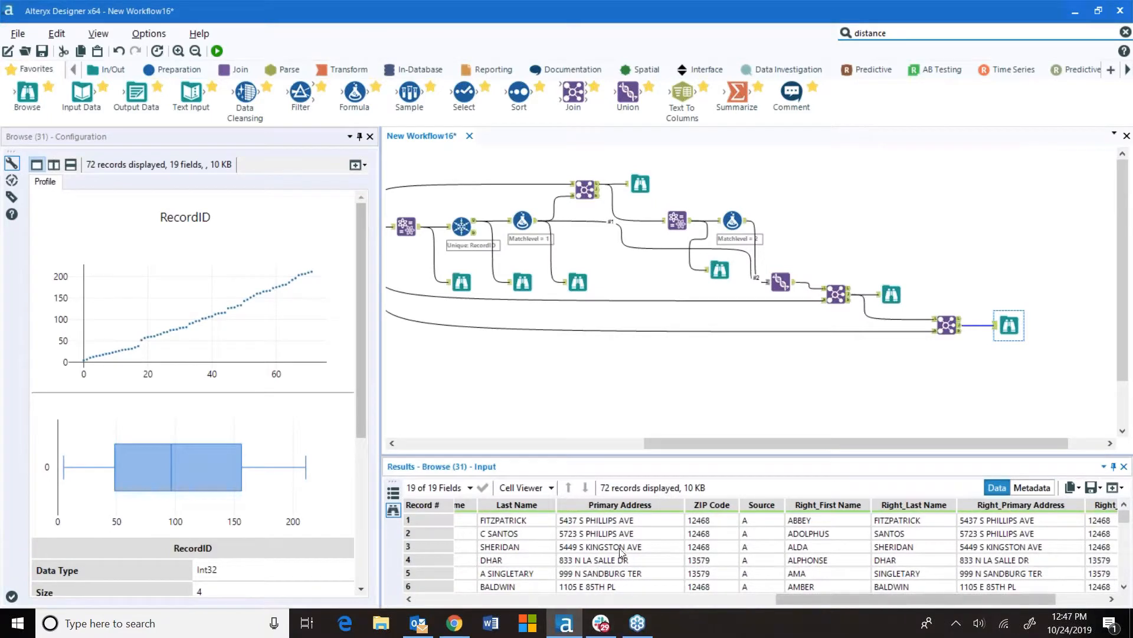
left_click_drag(864, 598, 831, 618)
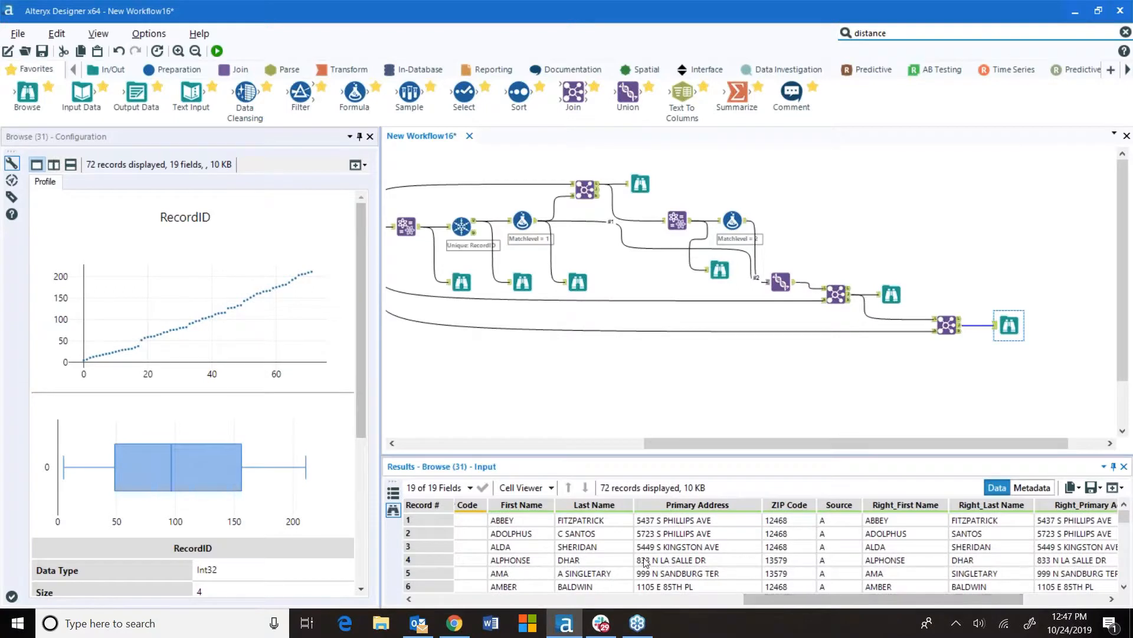
scroll(646, 560, "down", 2)
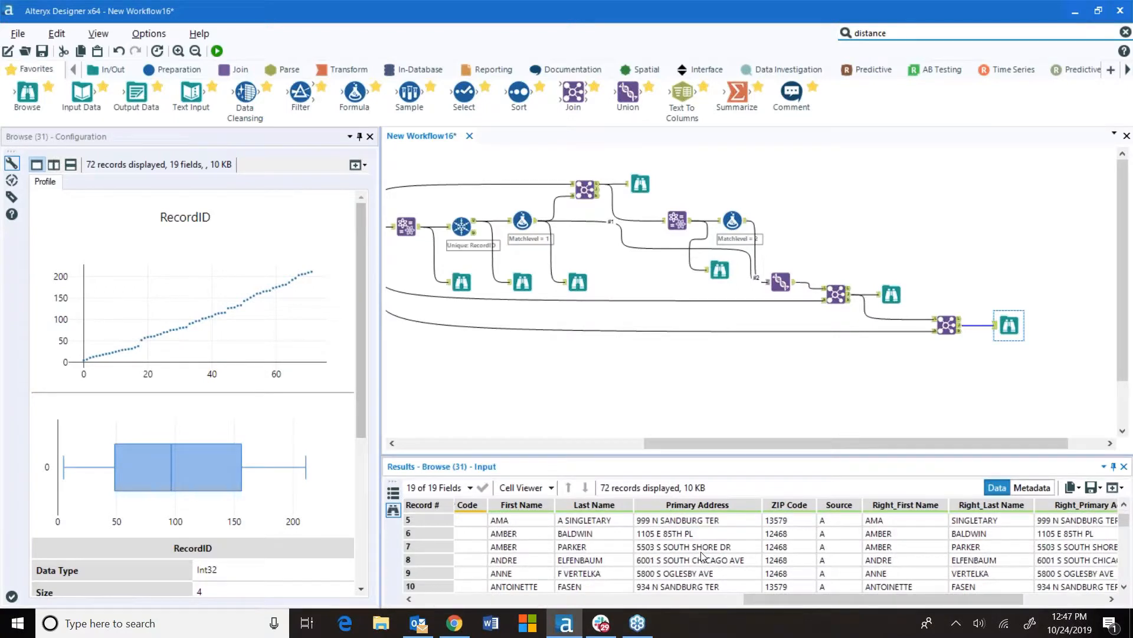
scroll(714, 556, "down", 1)
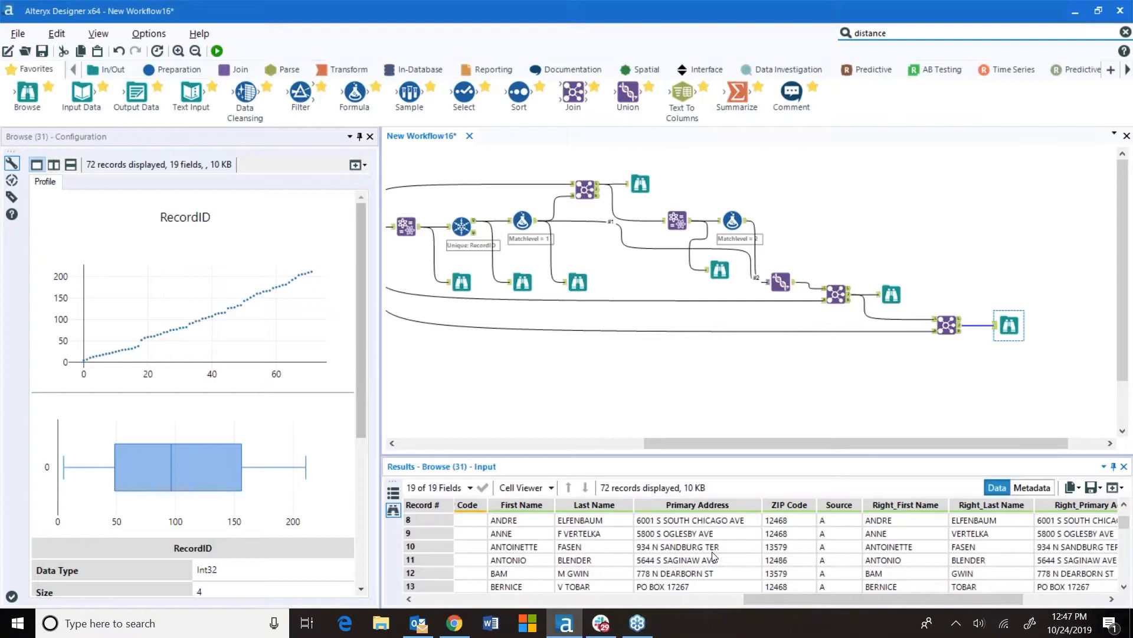
scroll(714, 556, "down", 1)
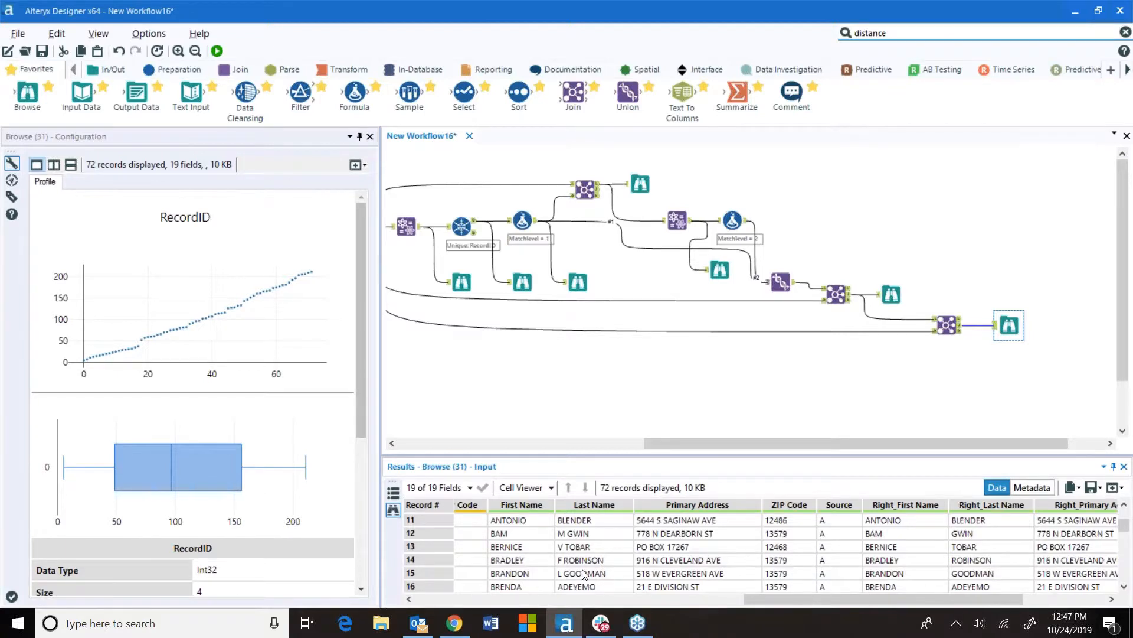
scroll(583, 574, "down", 3)
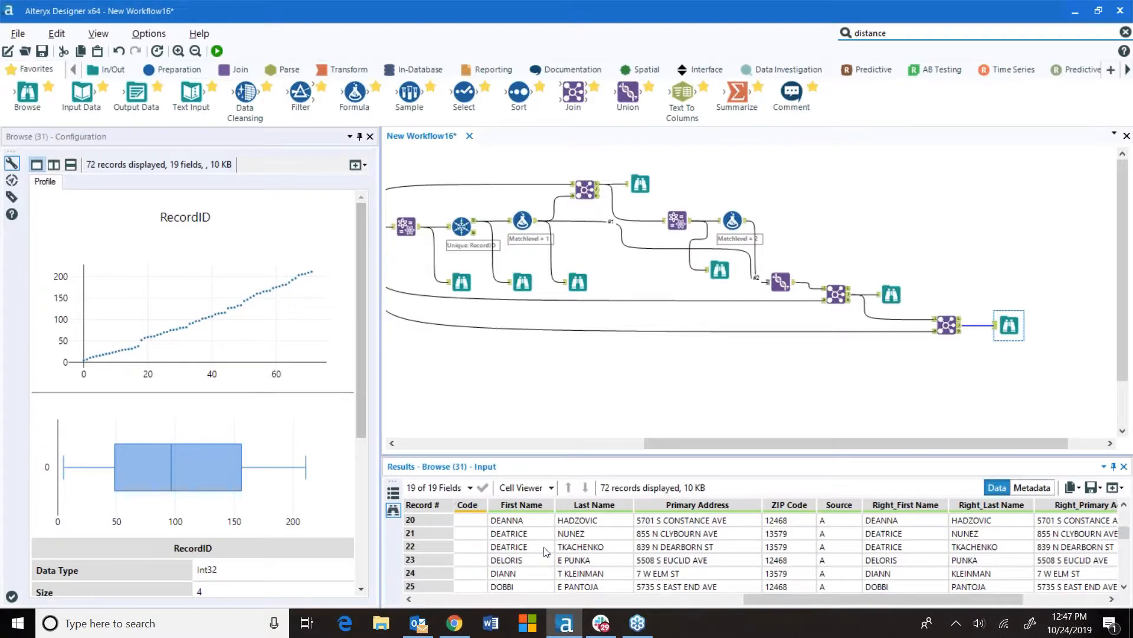
scroll(730, 565, "down", 1)
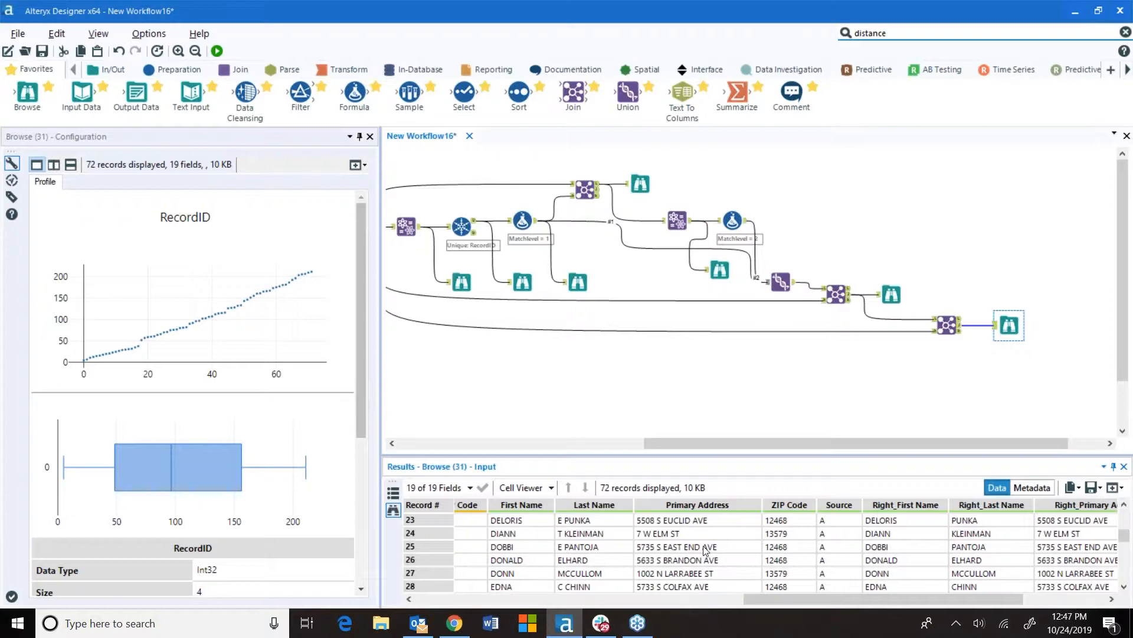
scroll(729, 571, "down", 1)
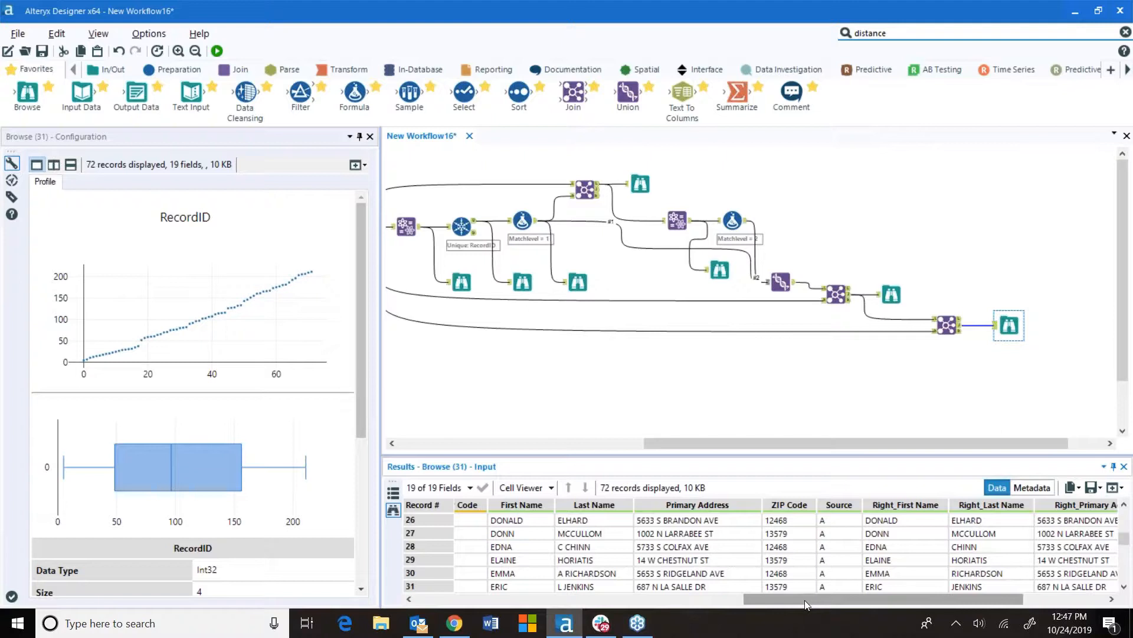
In the second Join, move the right First Name field up to sit directly below the left First Name
left_click(947, 324)
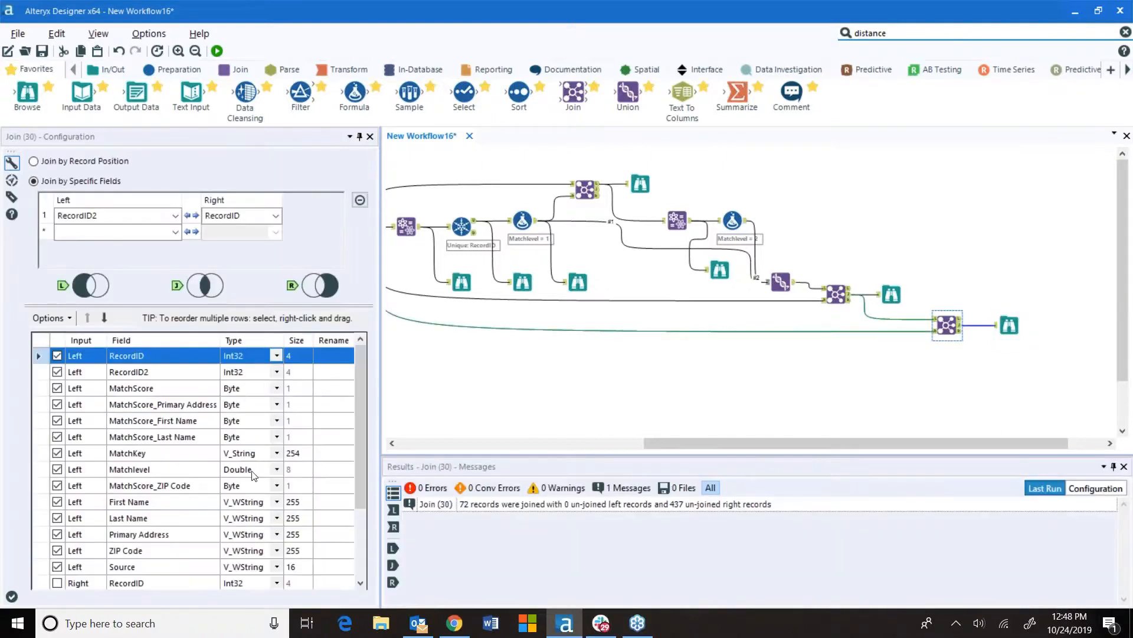
scroll(158, 522, "down", 3)
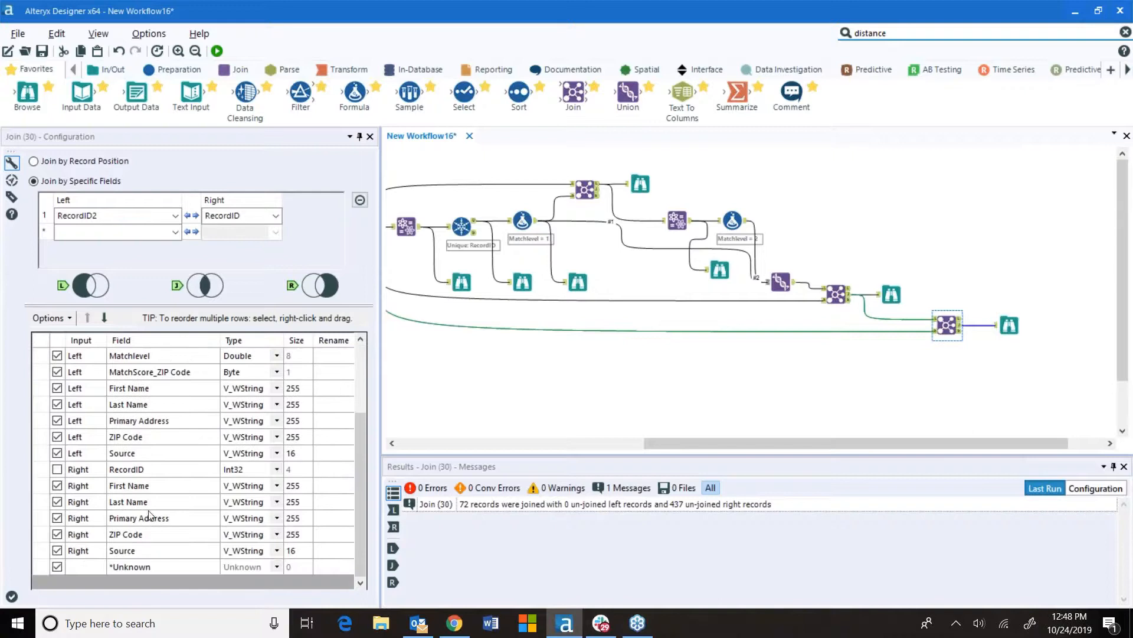
left_click(144, 485)
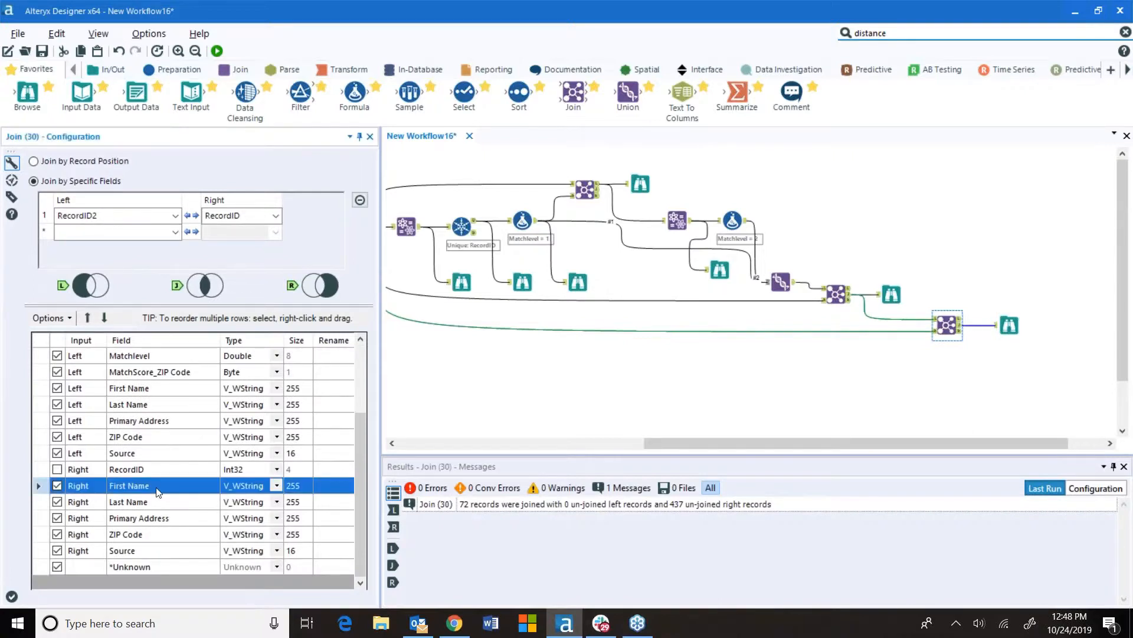
left_click(88, 318)
left_click(88, 318)
left_click(87, 318)
left_click(88, 318)
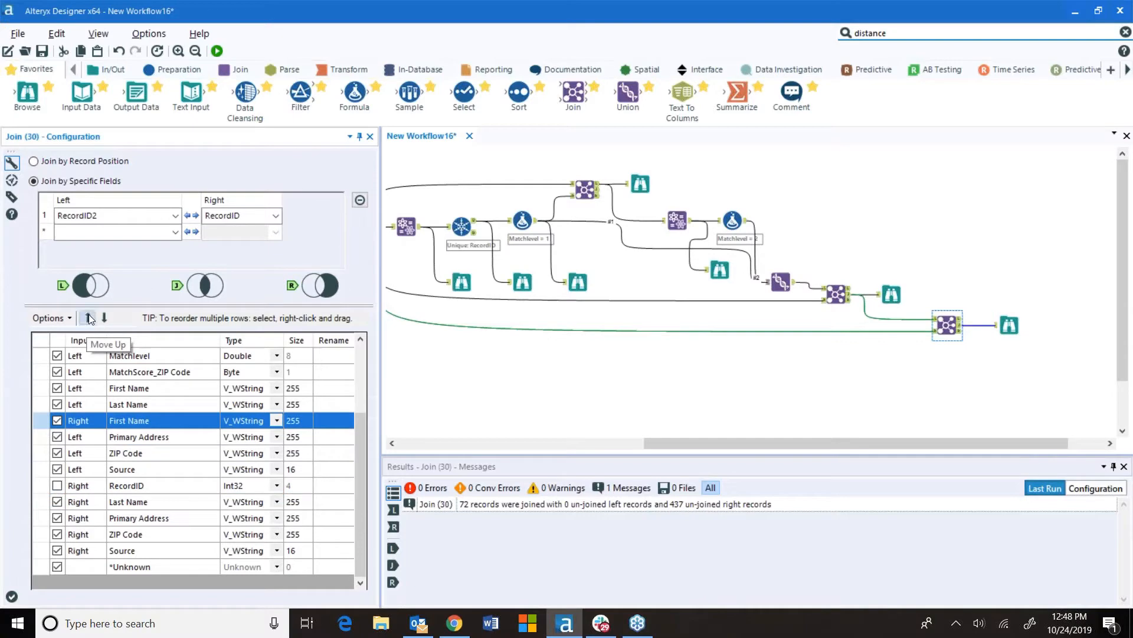
left_click(88, 318)
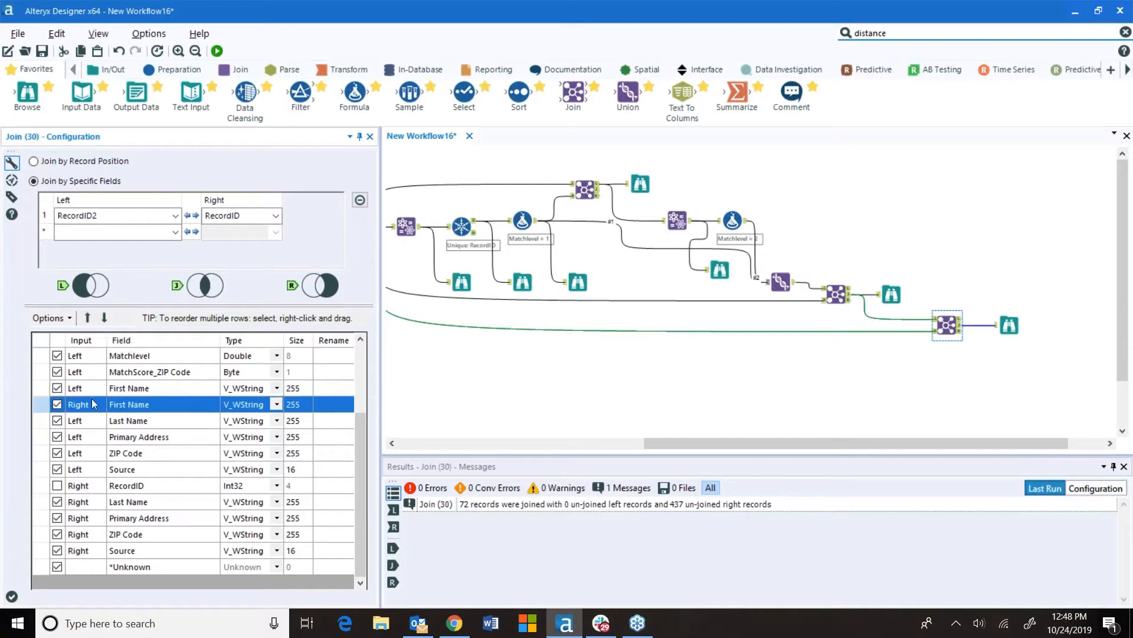
Move the right Last Name, Primary Address and ZIP Code fields below their left counterparts
left_click(158, 506)
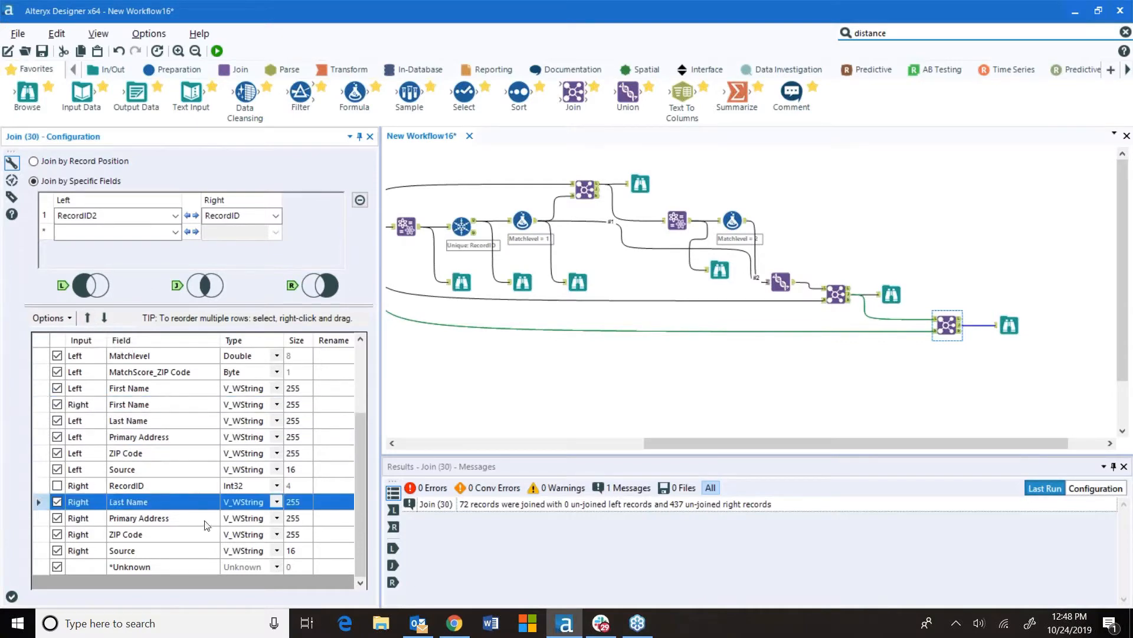
left_click_drag(164, 502, 164, 436)
left_click(165, 517)
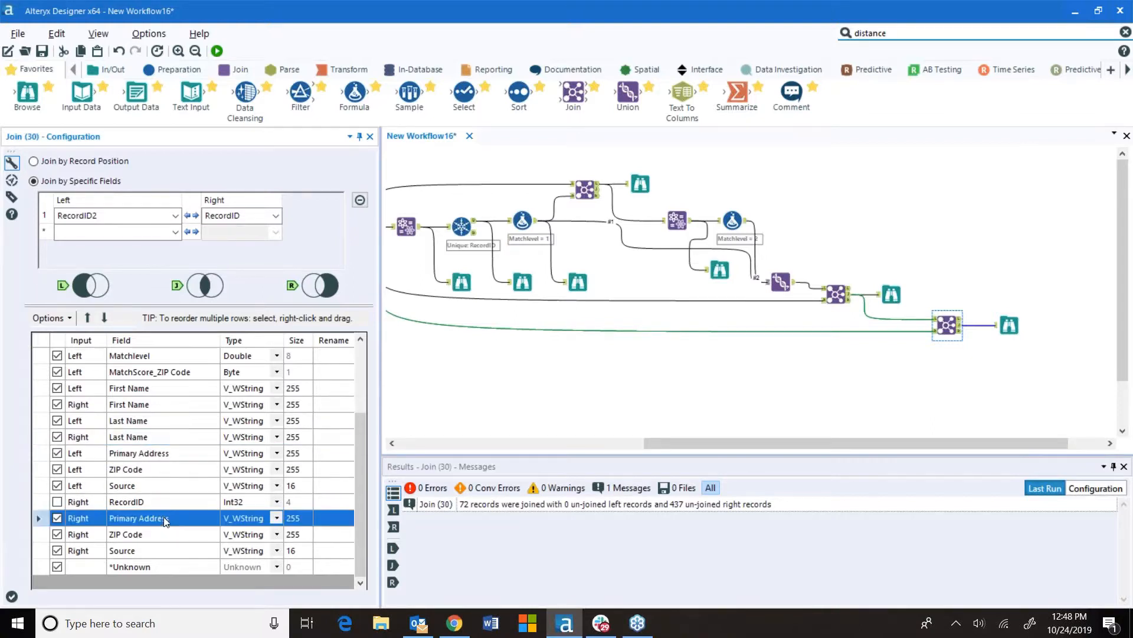
left_click_drag(169, 473, 169, 473)
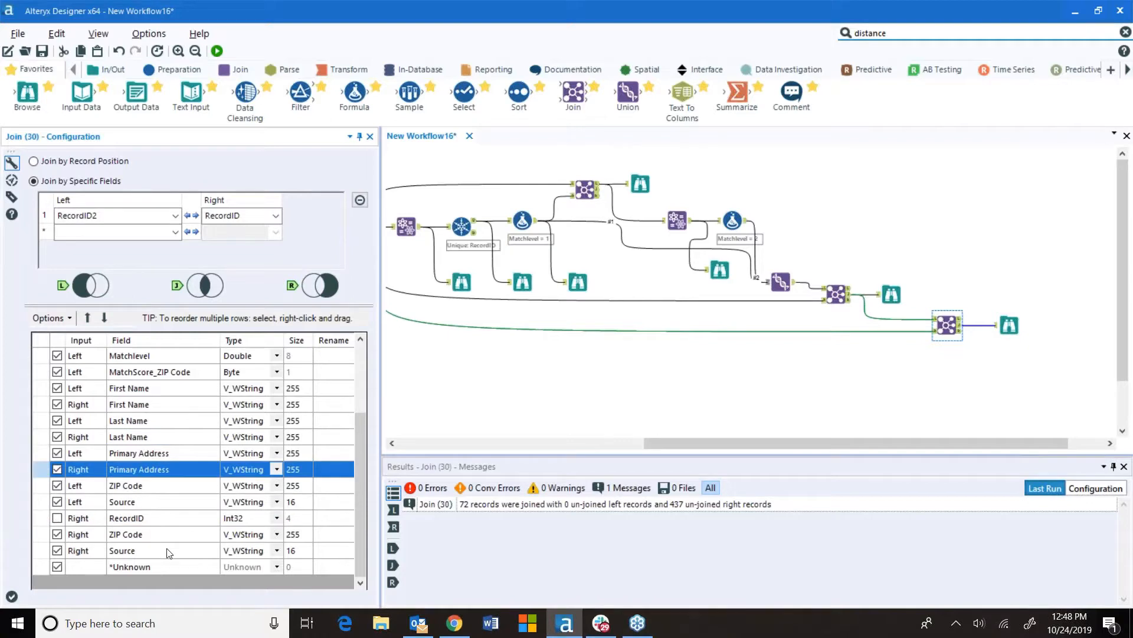
left_click(159, 533)
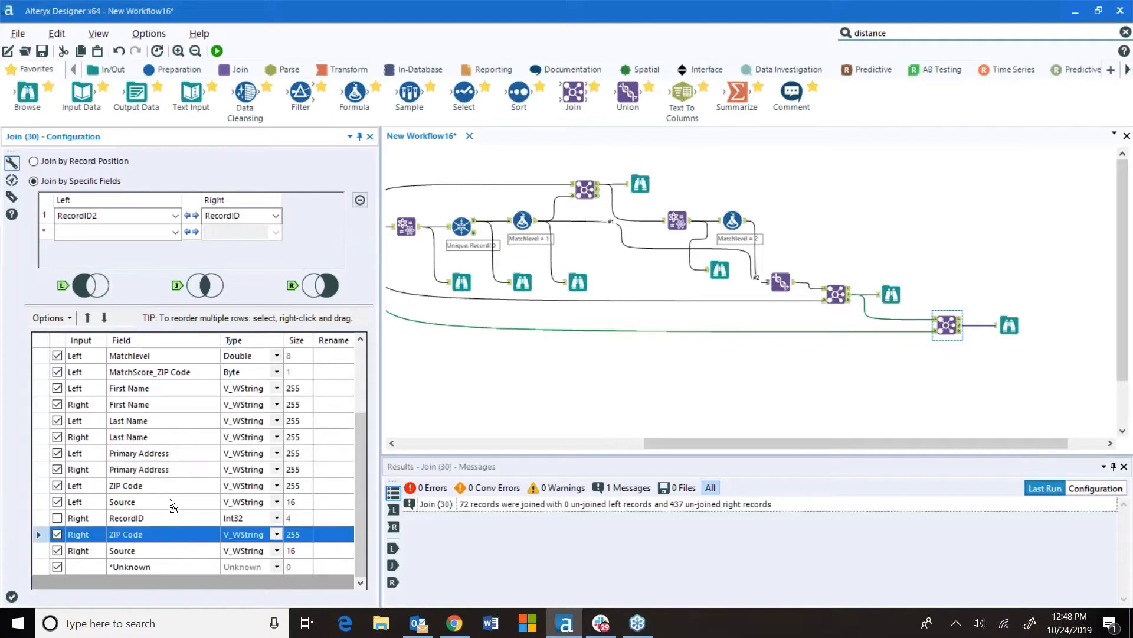
left_click_drag(170, 501, 170, 501)
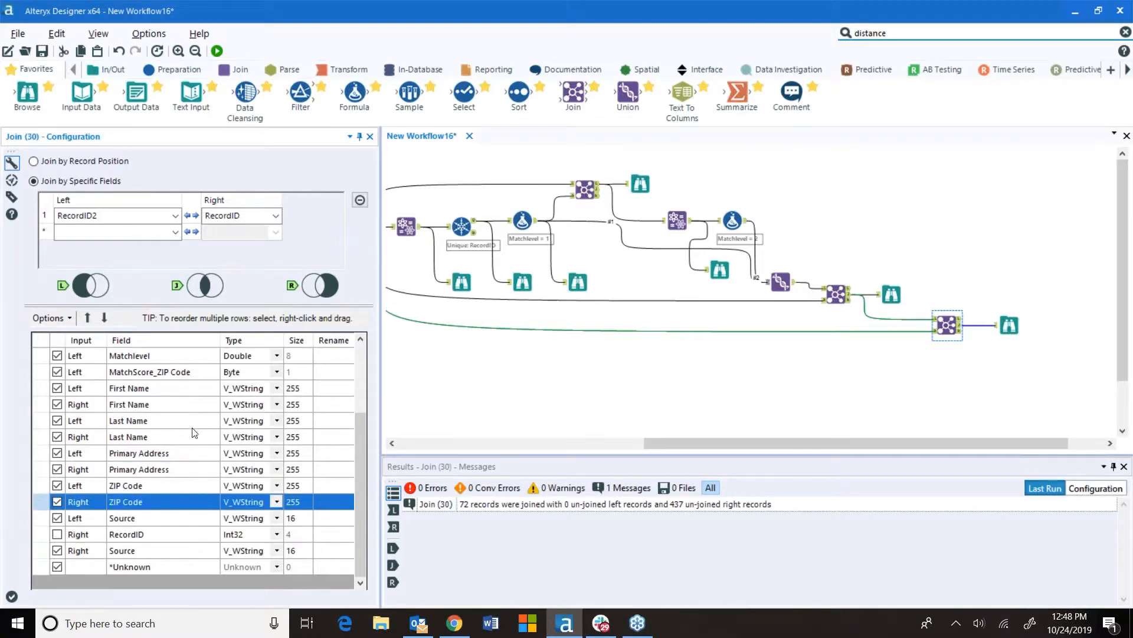
Run the workflow and review the reordered Browse results in an undocked window
left_click(217, 51)
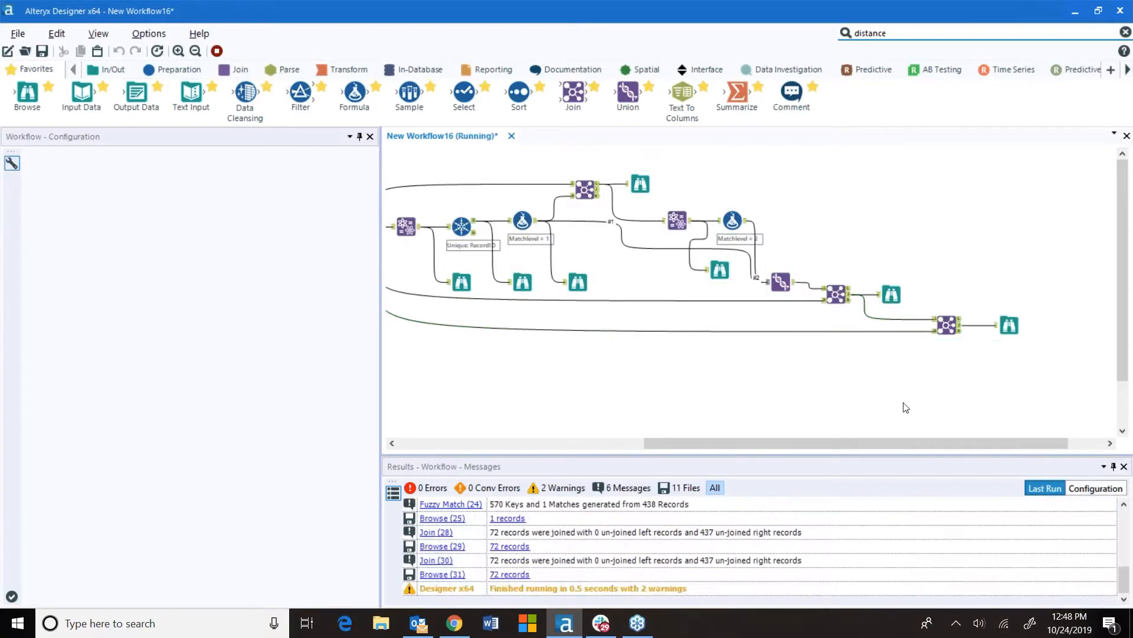
left_click(673, 347)
left_click(1008, 325)
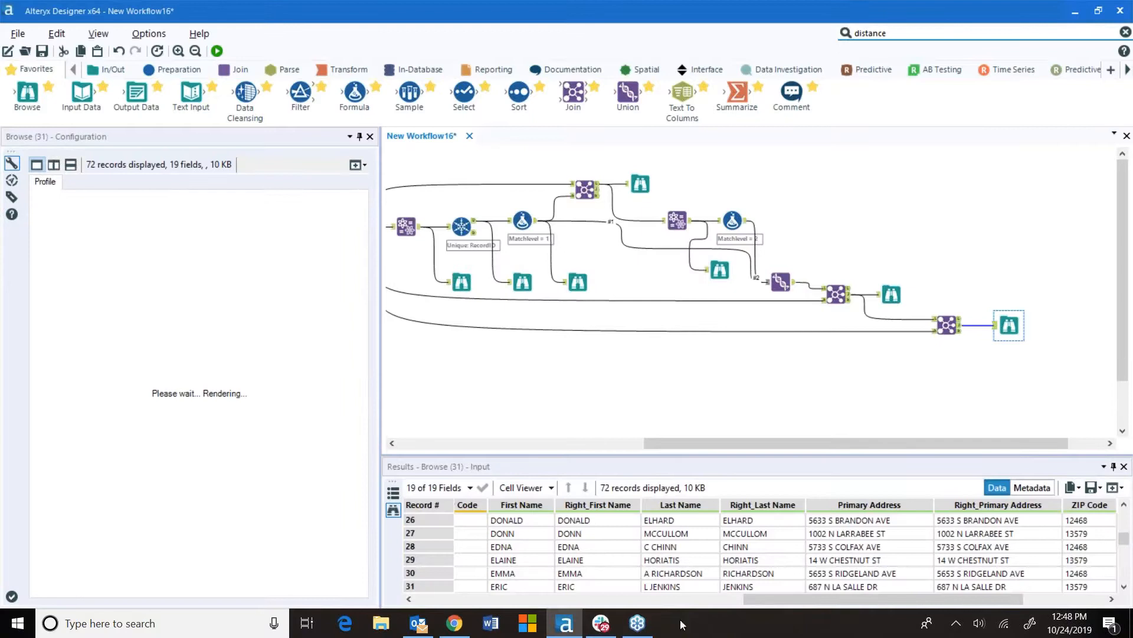
left_click(1115, 487)
left_click(1105, 504)
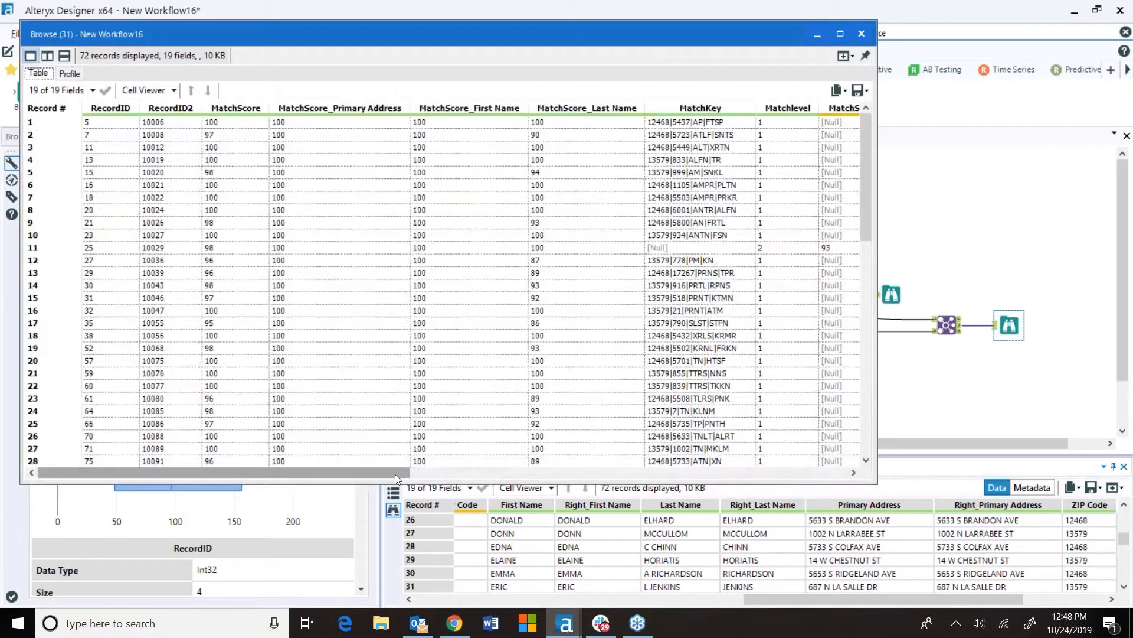
left_click_drag(396, 473, 781, 481)
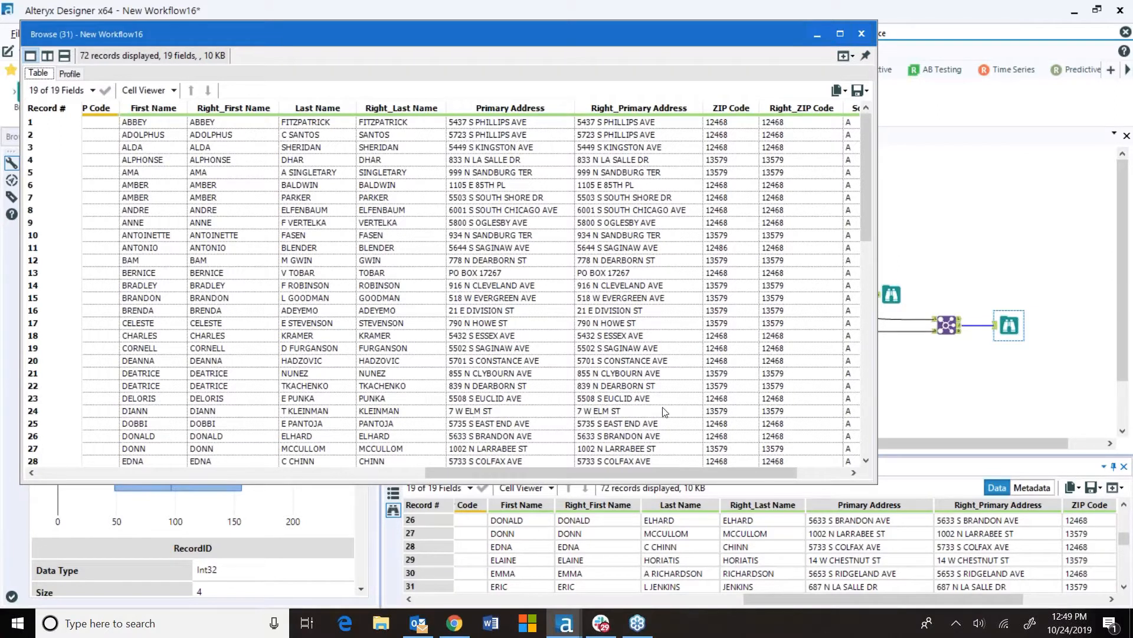
scroll(664, 411, "down", 8)
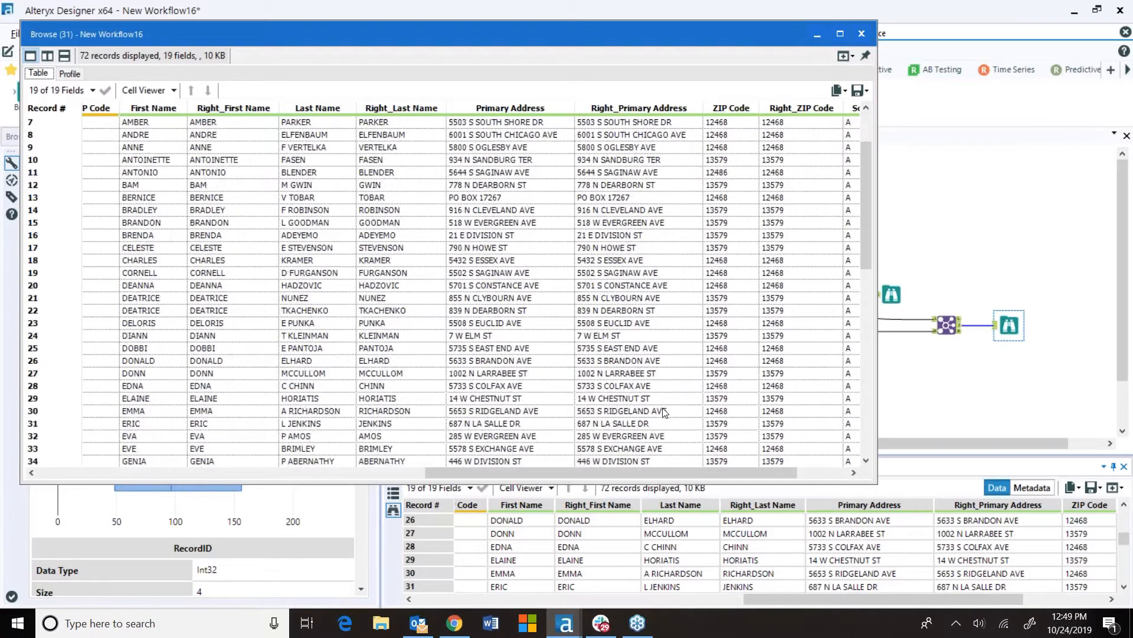
scroll(645, 415, "down", 1)
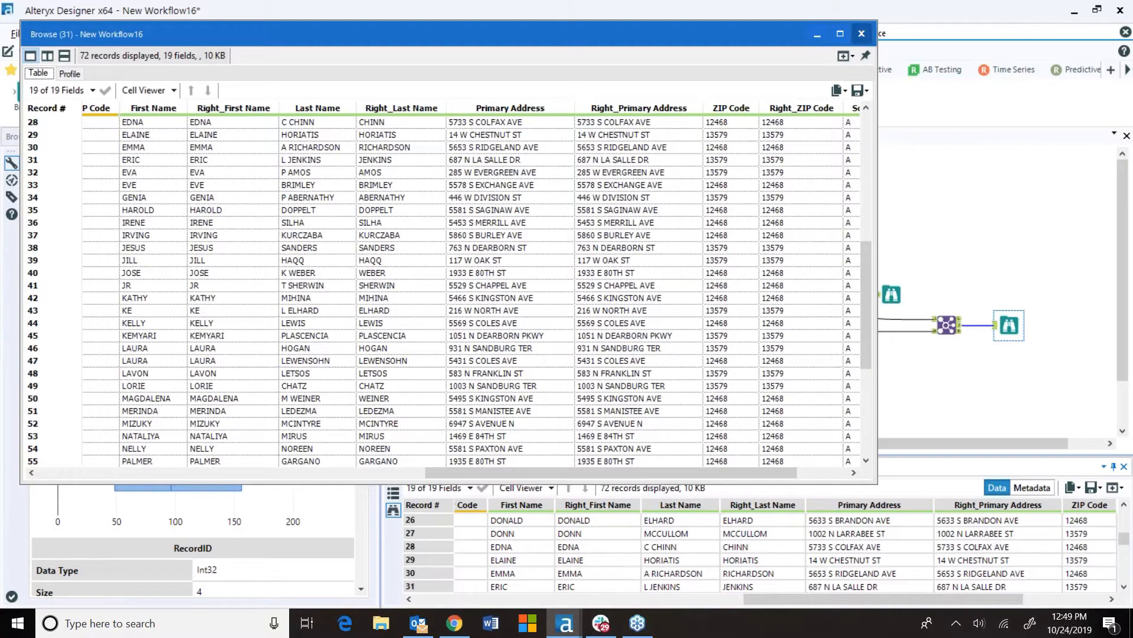
left_click(862, 35)
Insert a Sort tool between the second Join and its Browse, sorting by Matchlevel ascending
left_click_drag(1014, 353, 1002, 402)
left_click_drag(519, 95, 1009, 322)
left_click_drag(1002, 392, 997, 392)
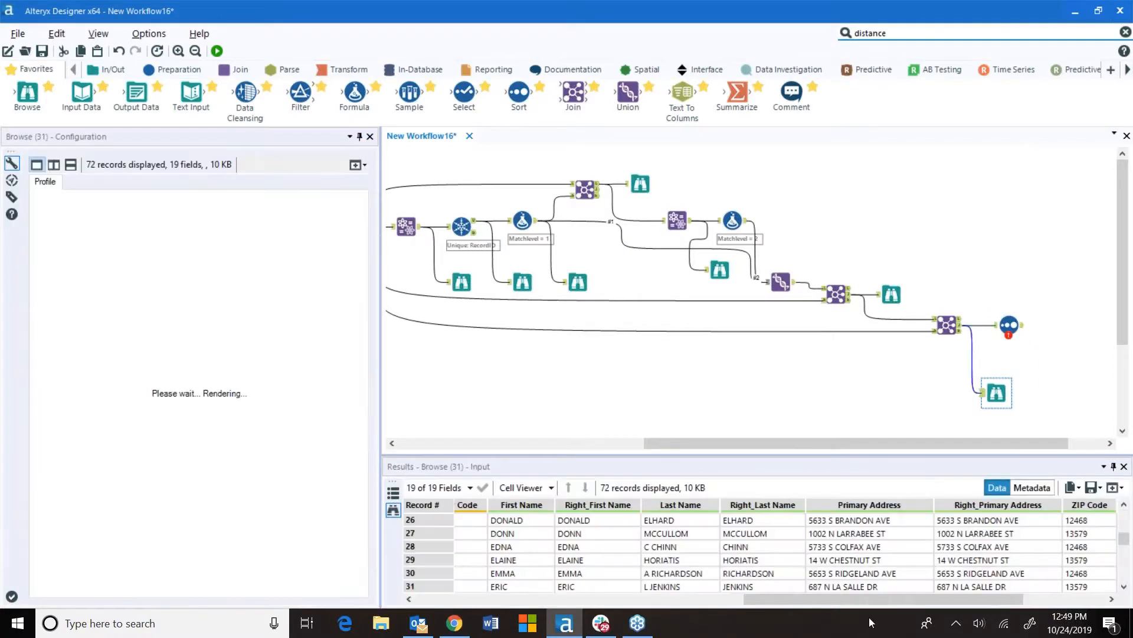
left_click_drag(863, 597, 600, 586)
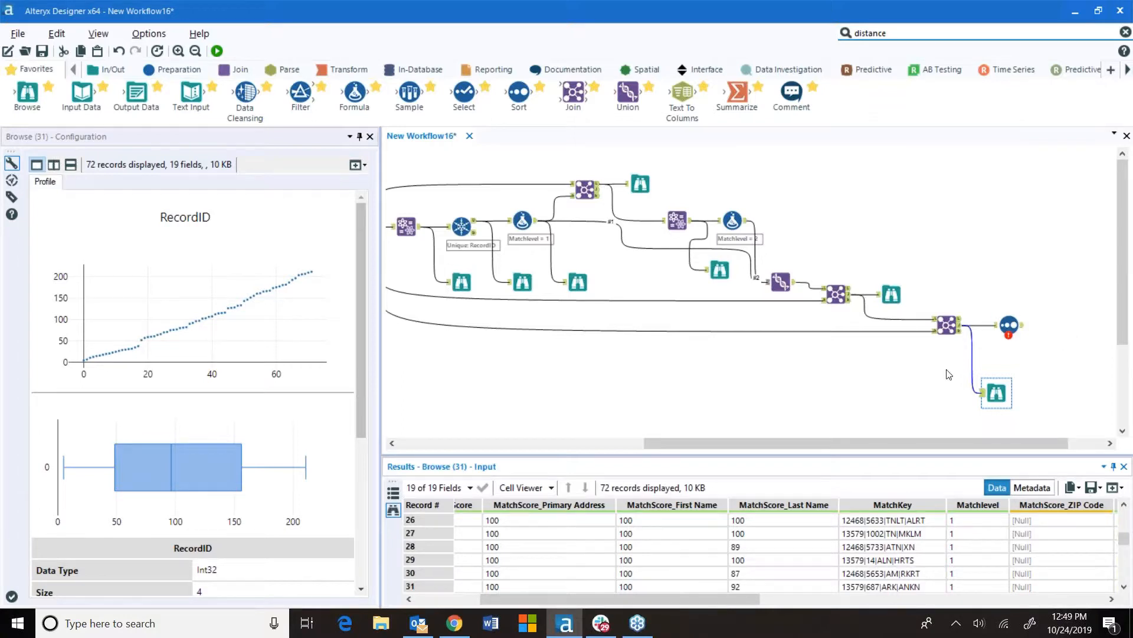
left_click(1005, 333)
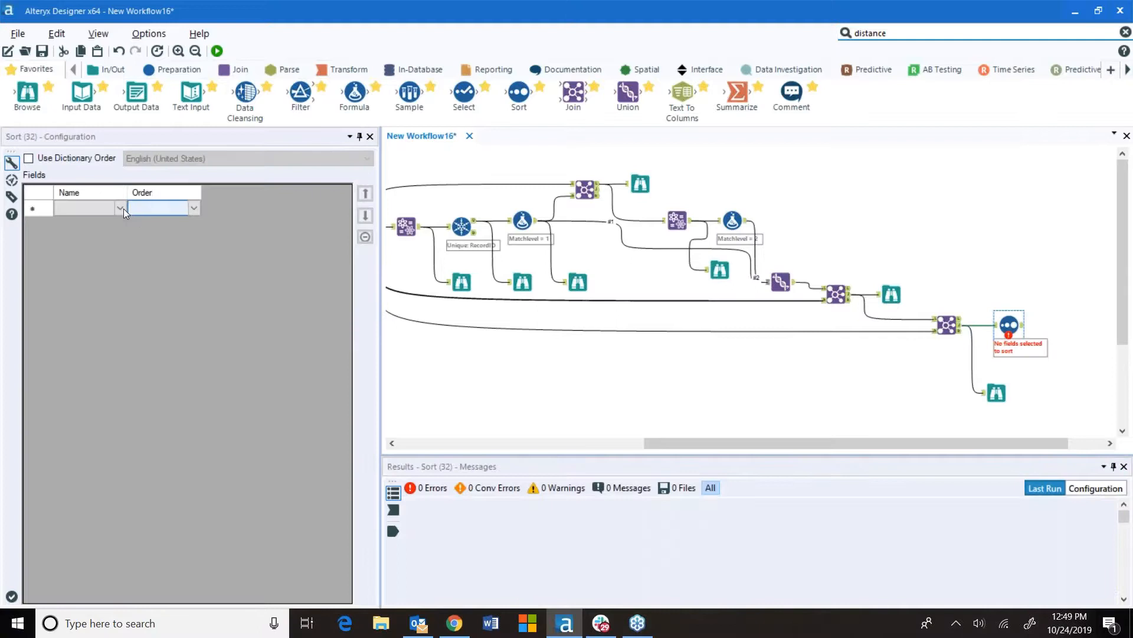
left_click(120, 207)
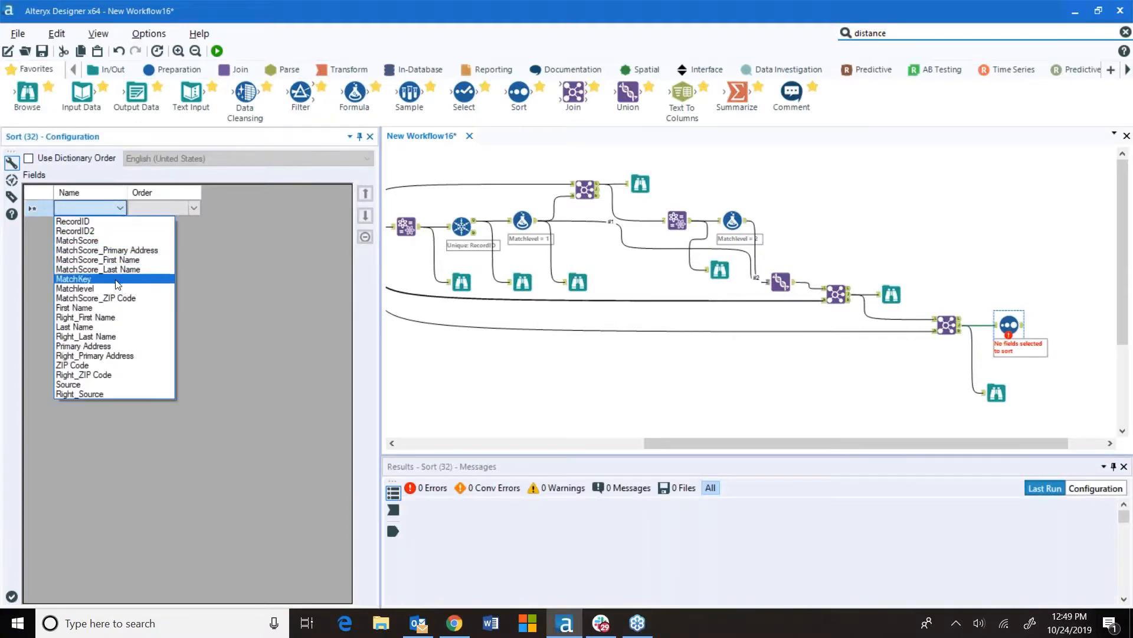
left_click(116, 290)
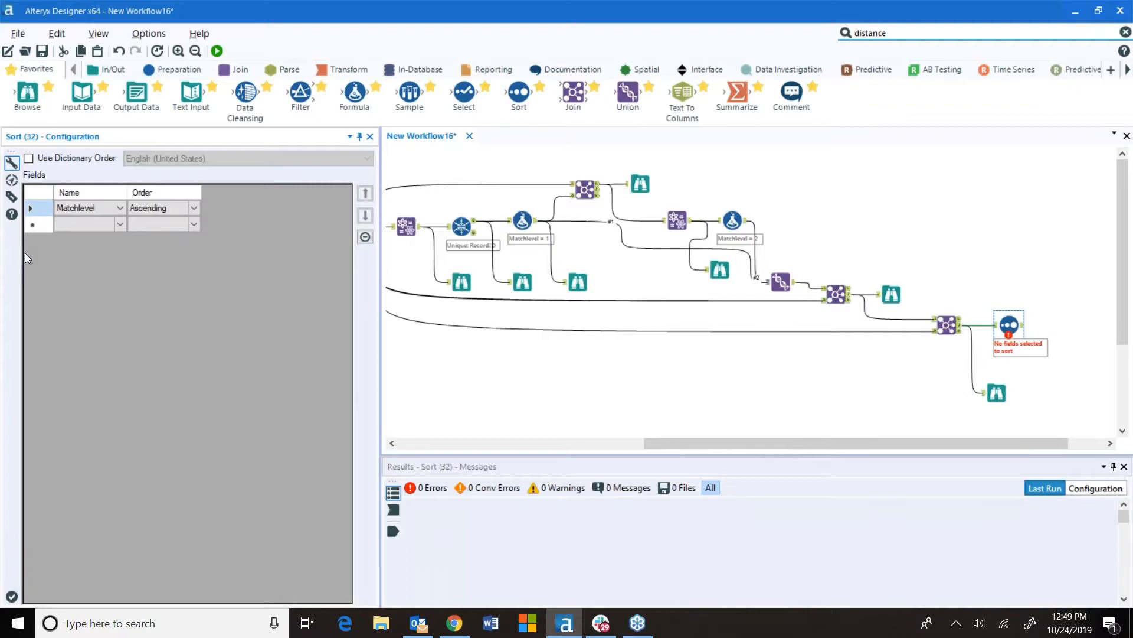
Add MatchScore as a second Sort field with Descending order
left_click(119, 224)
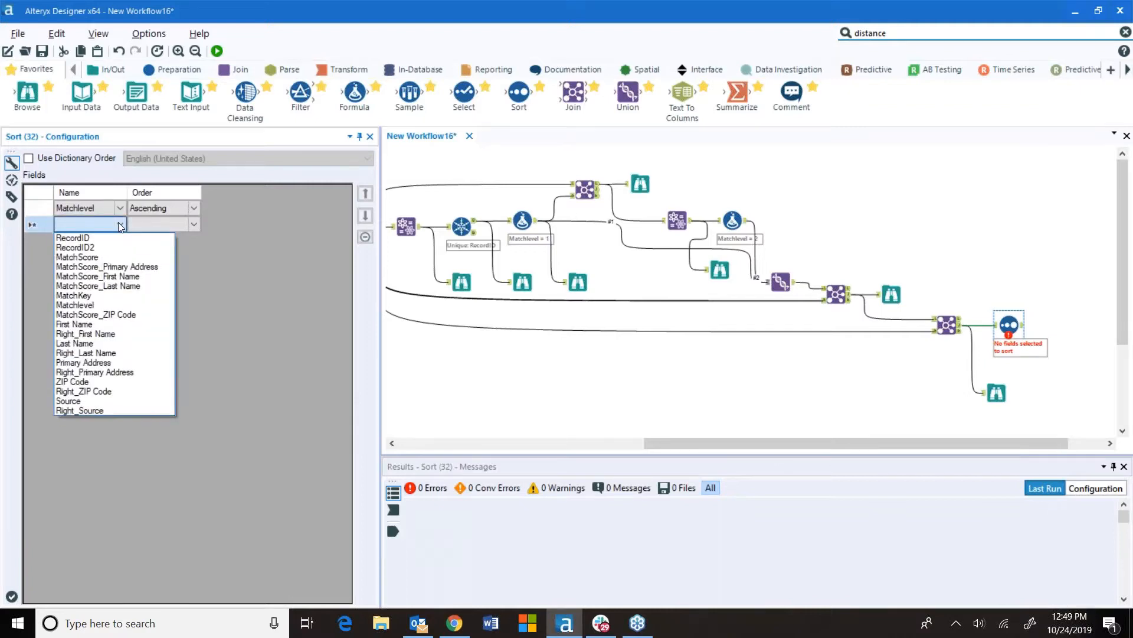
left_click(111, 258)
left_click(194, 223)
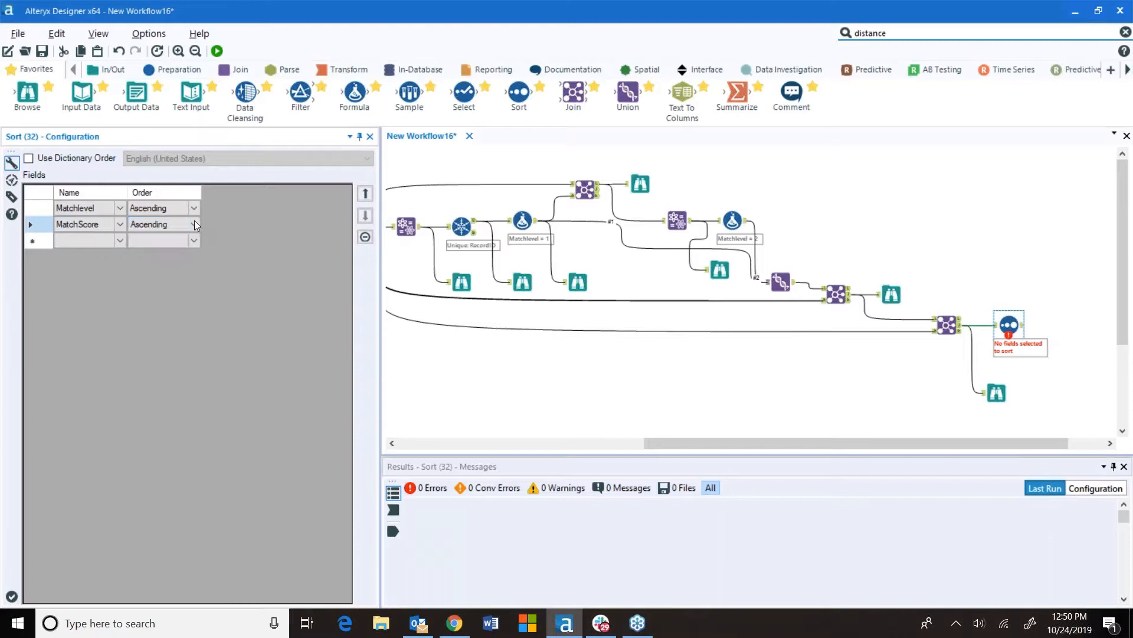
left_click(186, 249)
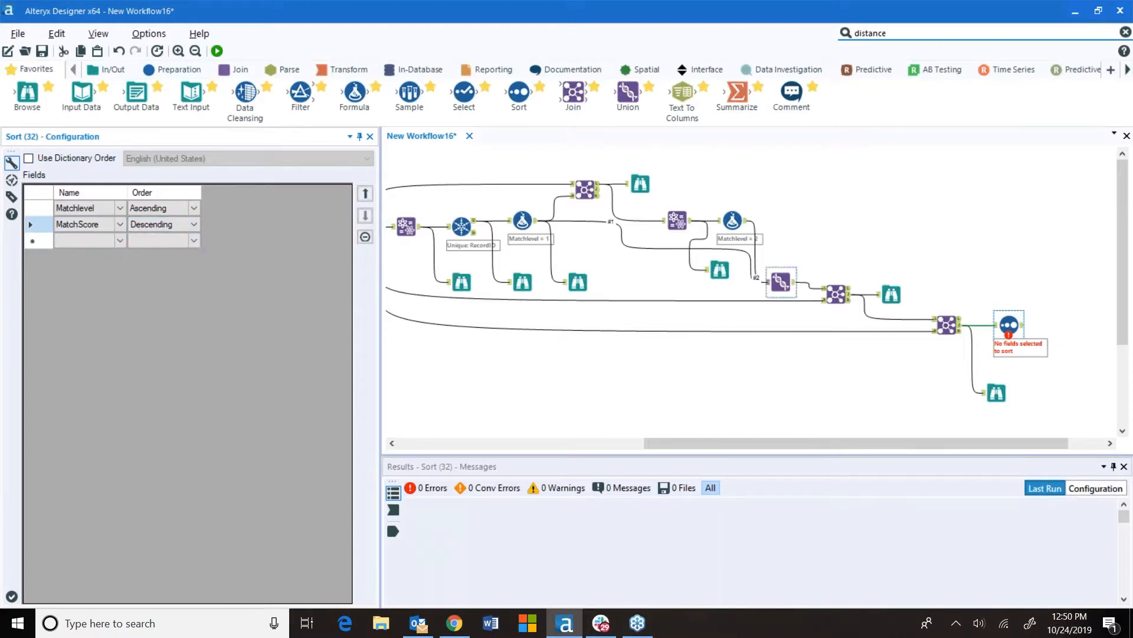
Attach a Browse tool to the Sort tool's output and run the workflow
left_click_drag(27, 95, 1075, 324)
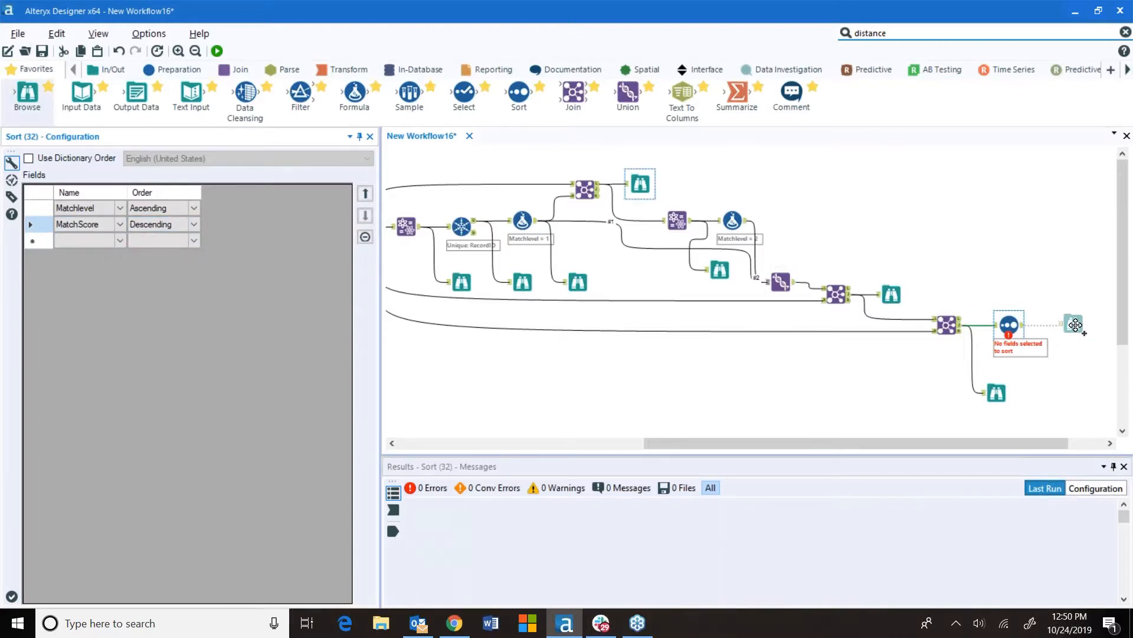
left_click(216, 51)
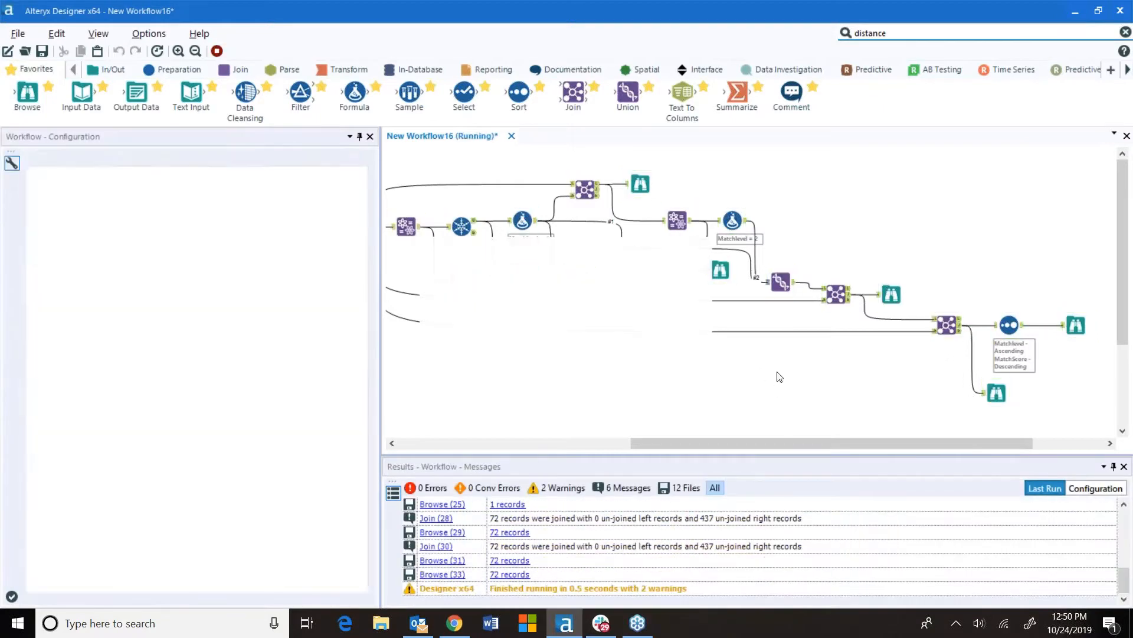
Review the sorted Browse results in an undocked window, scrolling across the columns and records
left_click(689, 348)
left_click_drag(738, 440, 809, 439)
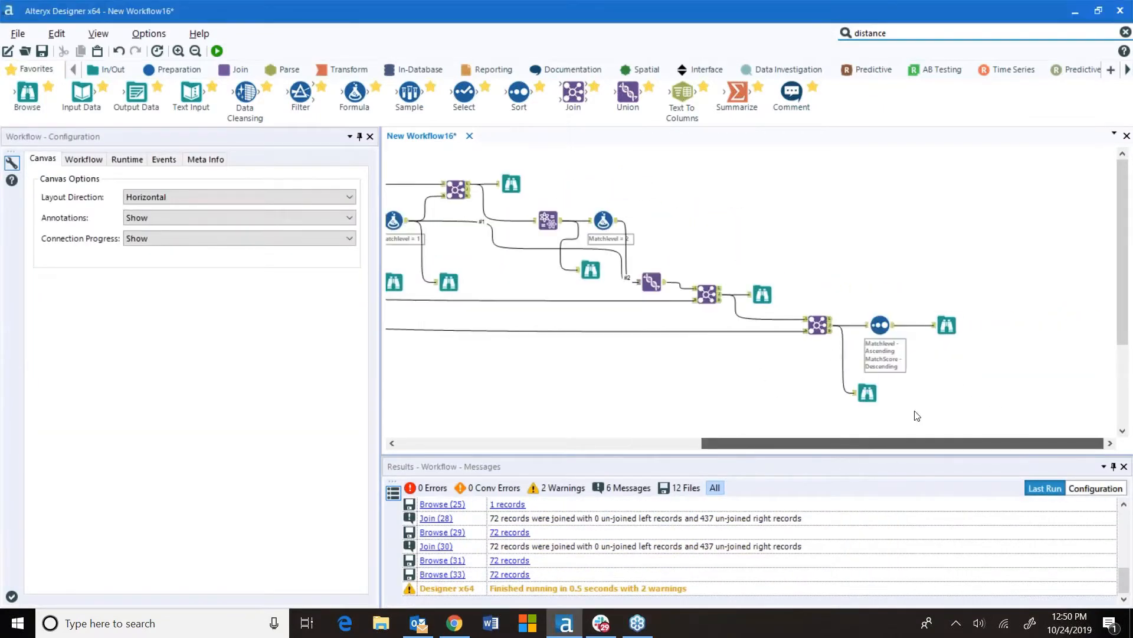
left_click(947, 325)
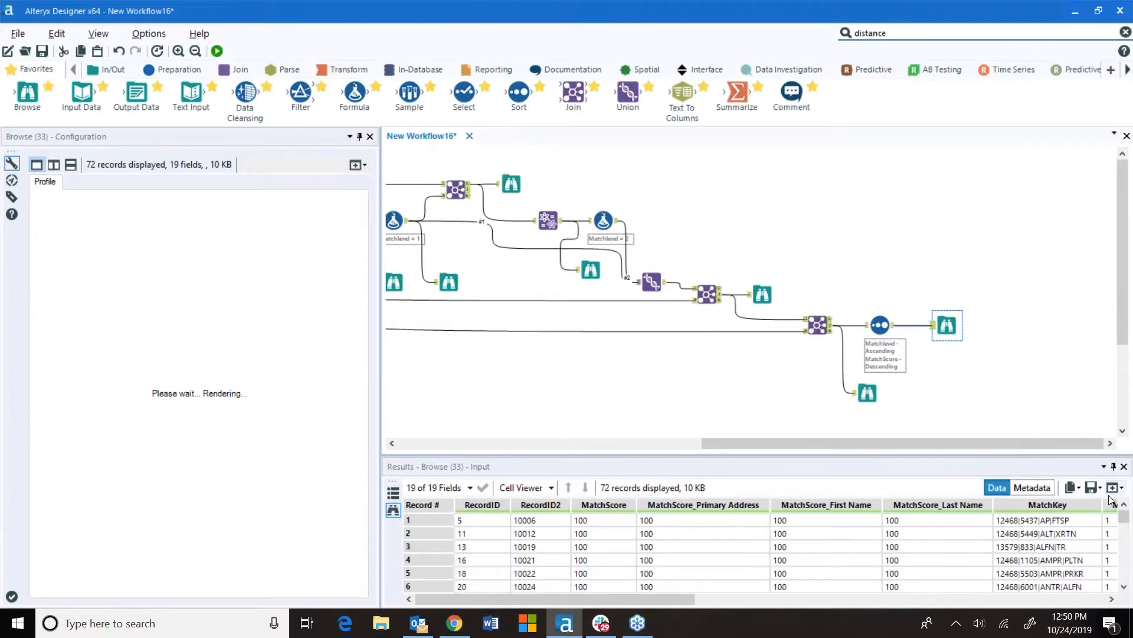
left_click(1118, 488)
left_click(1108, 503)
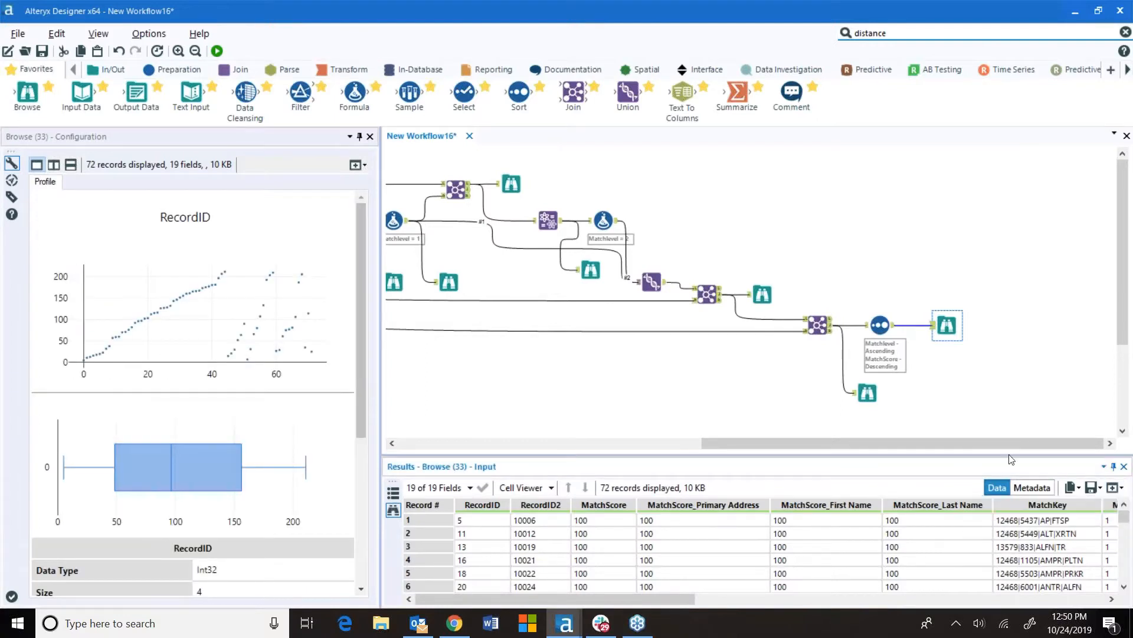
left_click(880, 70)
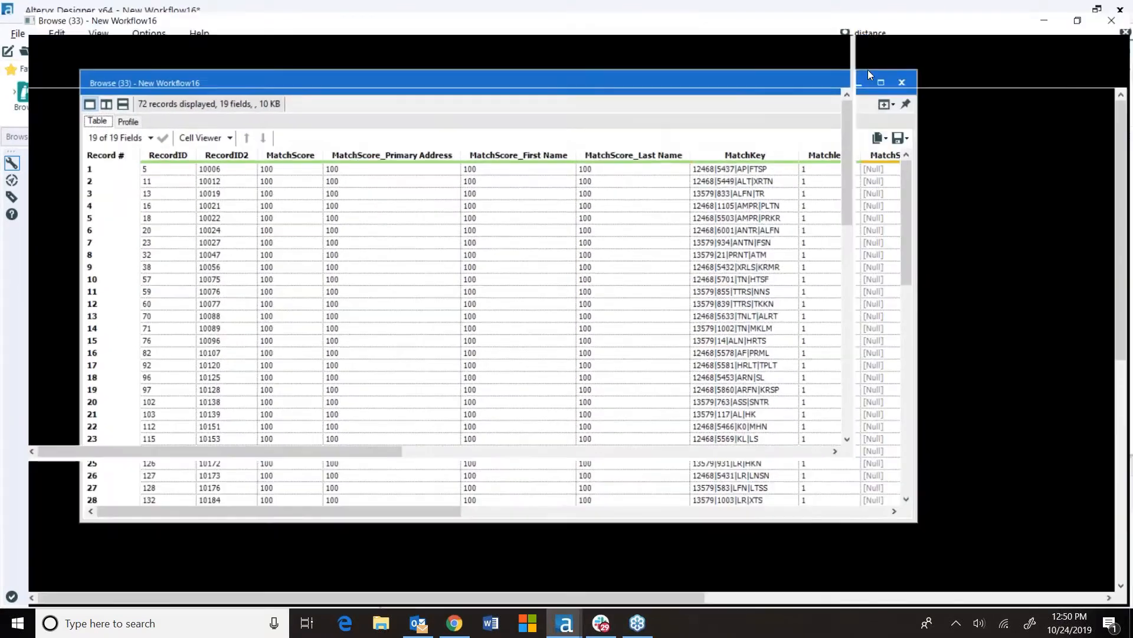
left_click_drag(644, 597, 985, 635)
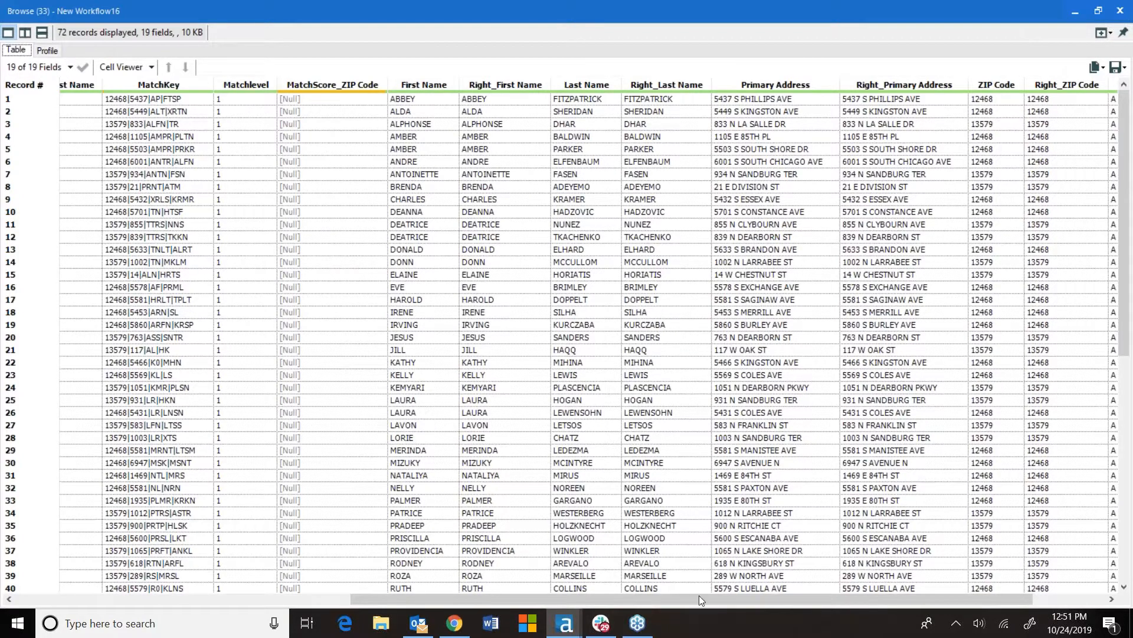
scroll(725, 598, "right", 3)
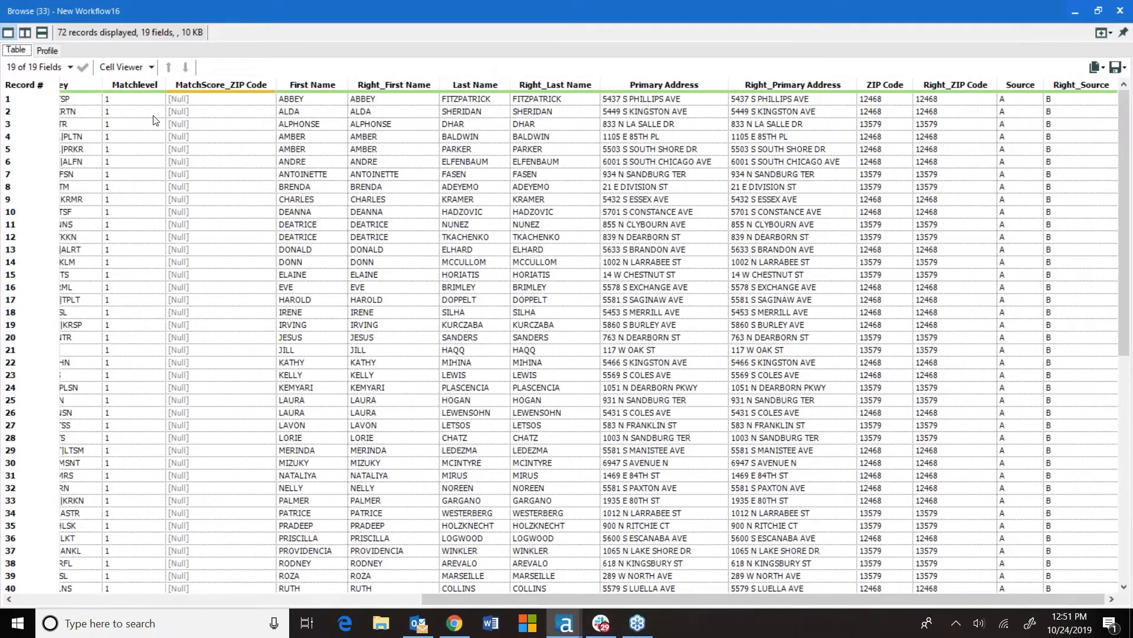
left_click_drag(573, 601, 240, 601)
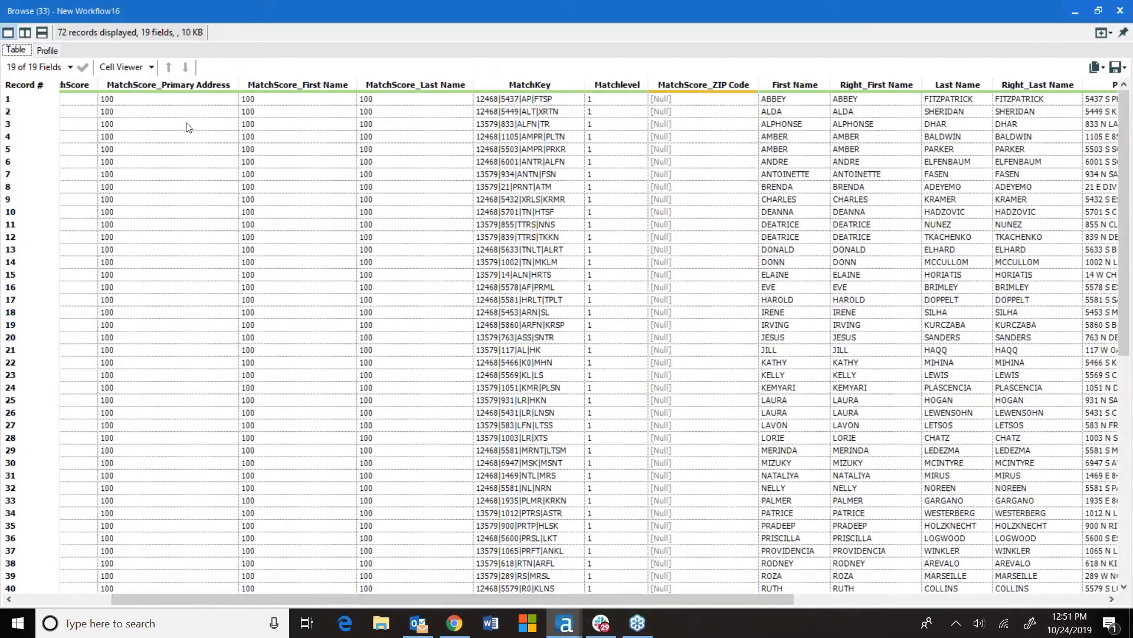
left_click_drag(361, 598, 257, 598)
left_click_drag(1130, 345, 1131, 568)
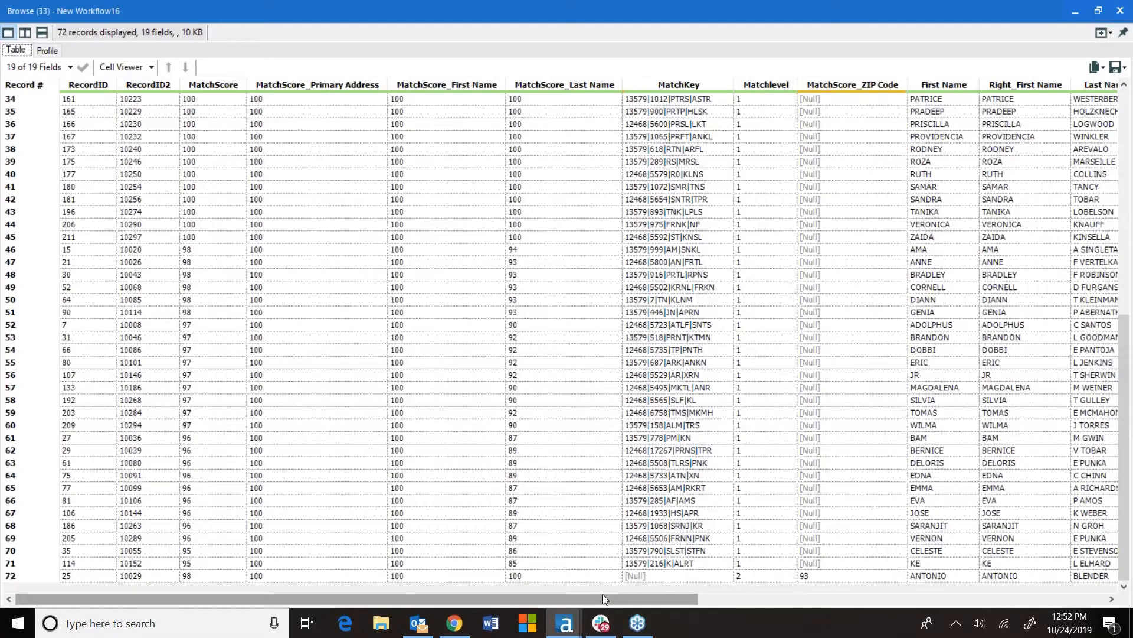
left_click_drag(603, 598, 902, 606)
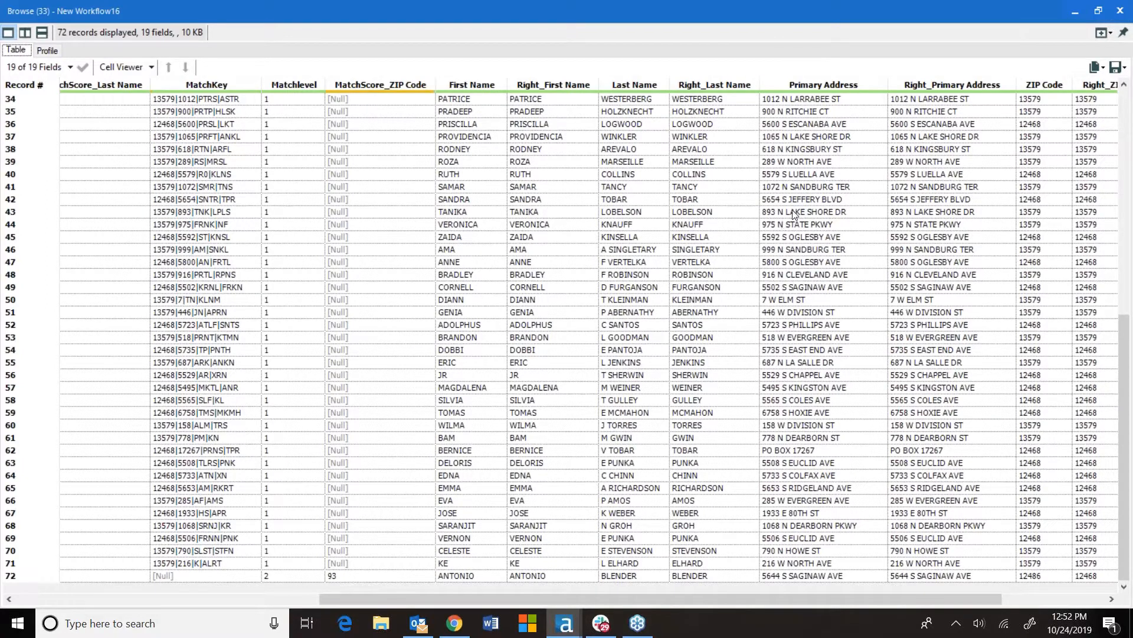
left_click(1121, 11)
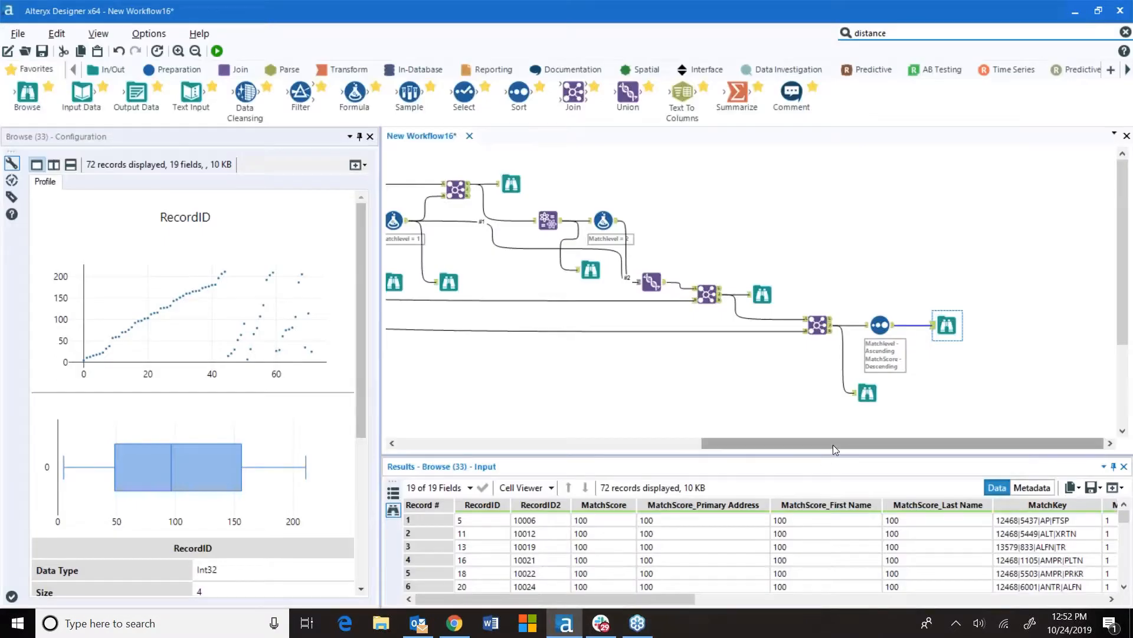
Review the Fuzzy Match tool's match fields and match styles
left_click_drag(682, 442, 604, 443)
left_click(677, 226)
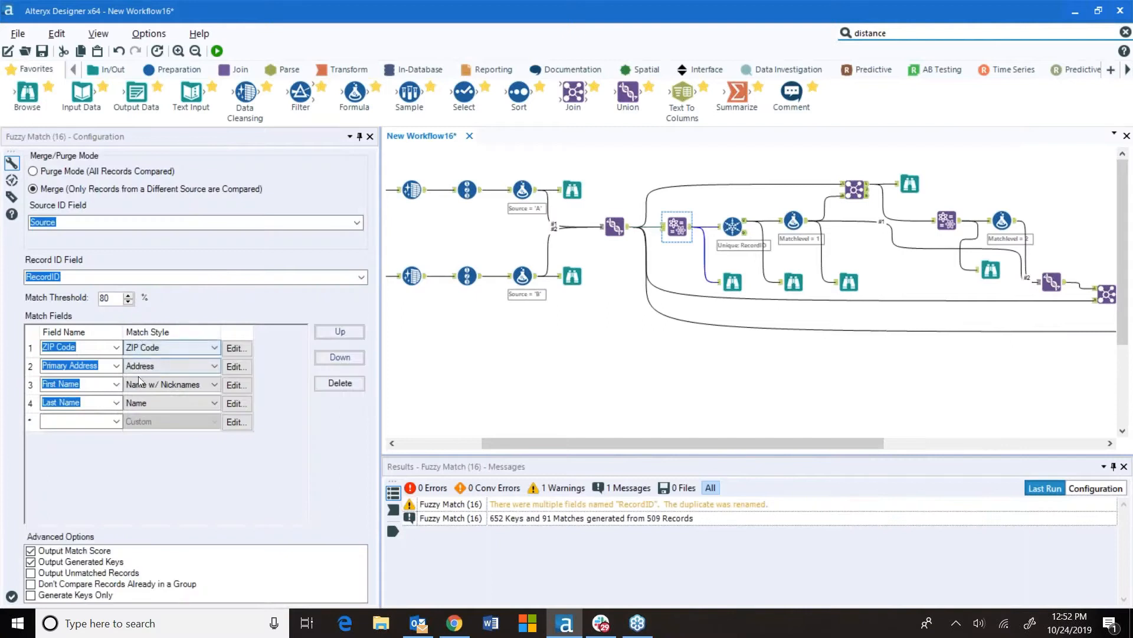
left_click(179, 404)
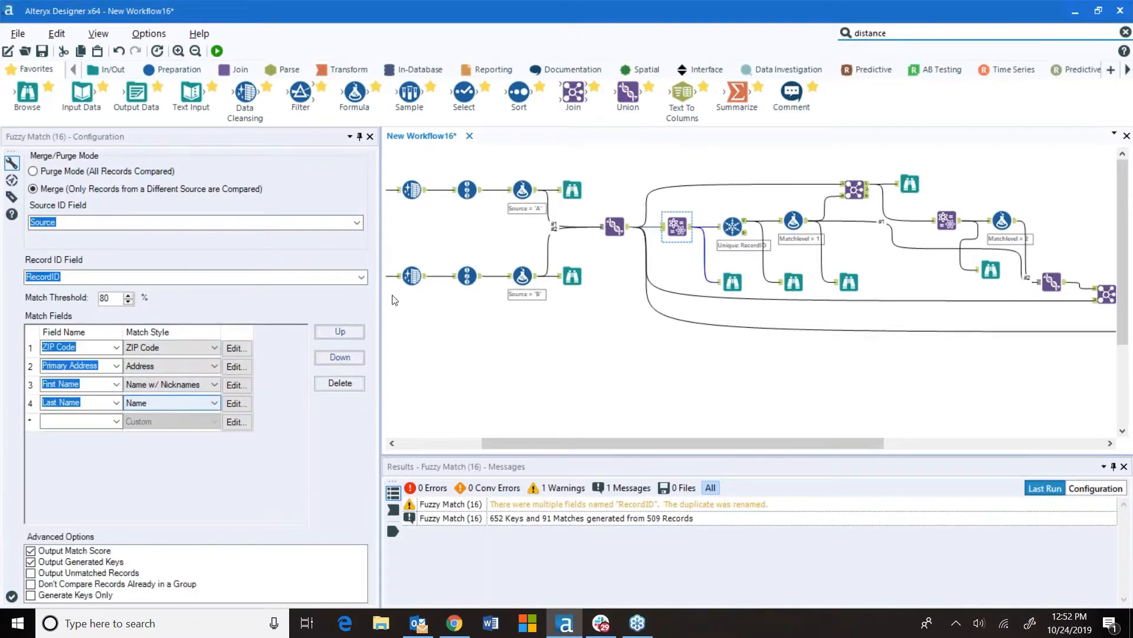
left_click(853, 189)
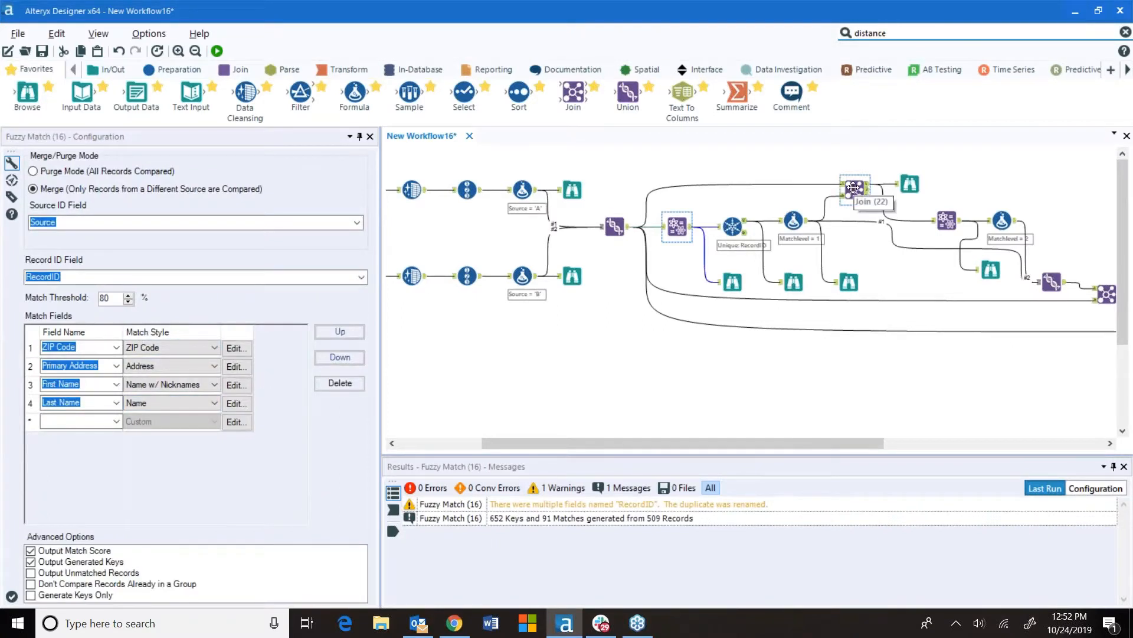
left_click(877, 187)
Inspect the outputs of the Browse and both Join tools along the matching path
left_click(910, 185)
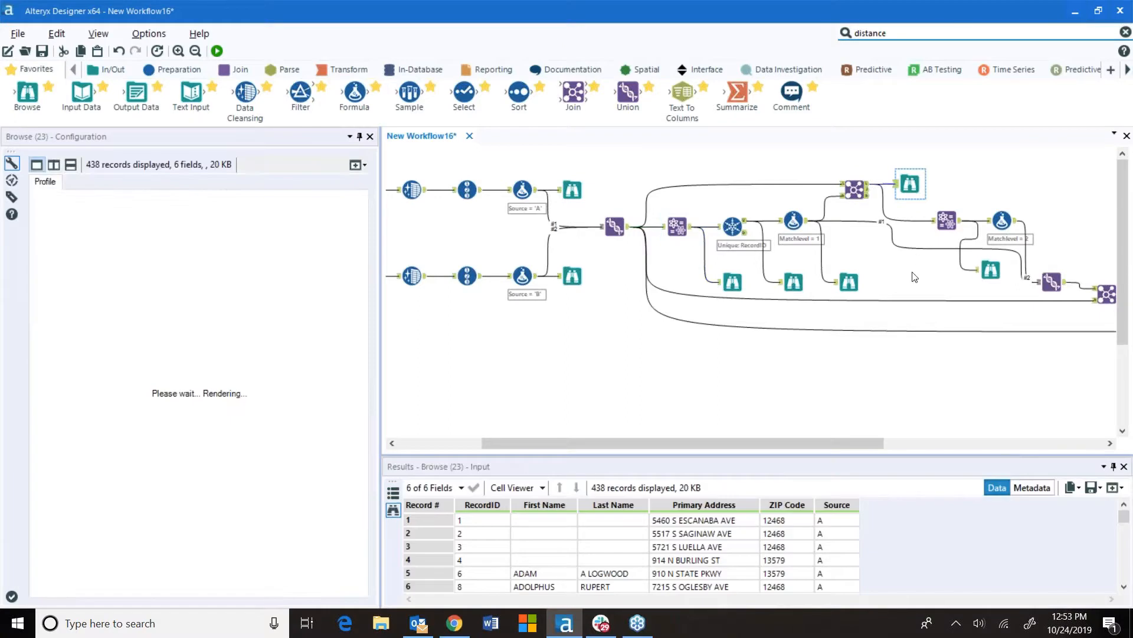
left_click_drag(859, 439, 977, 440)
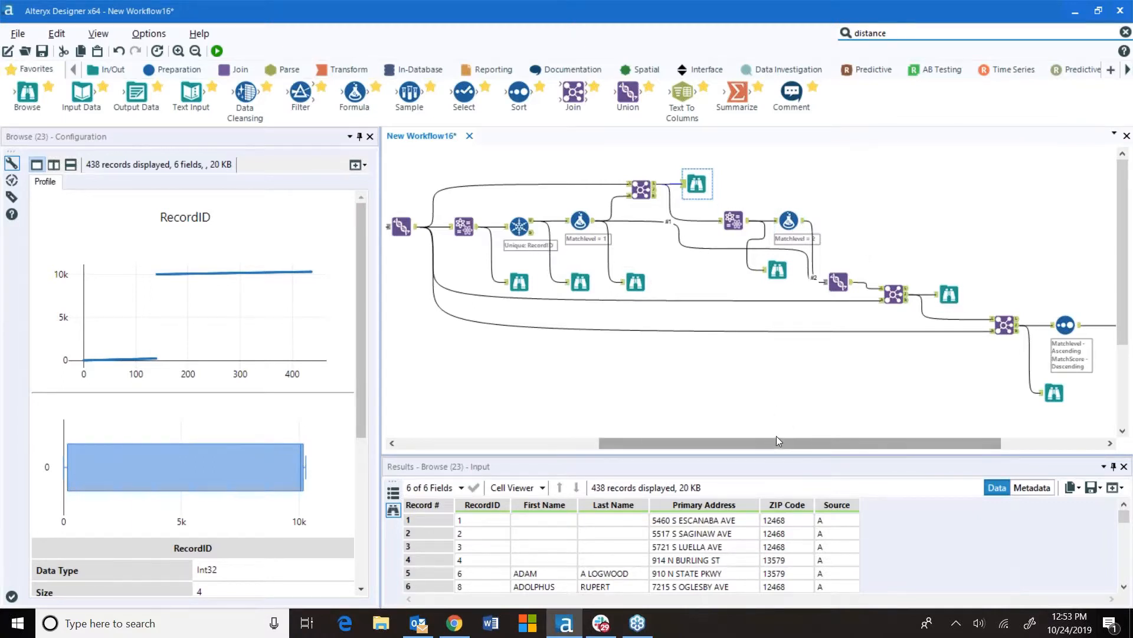
scroll(838, 342, "down", 2)
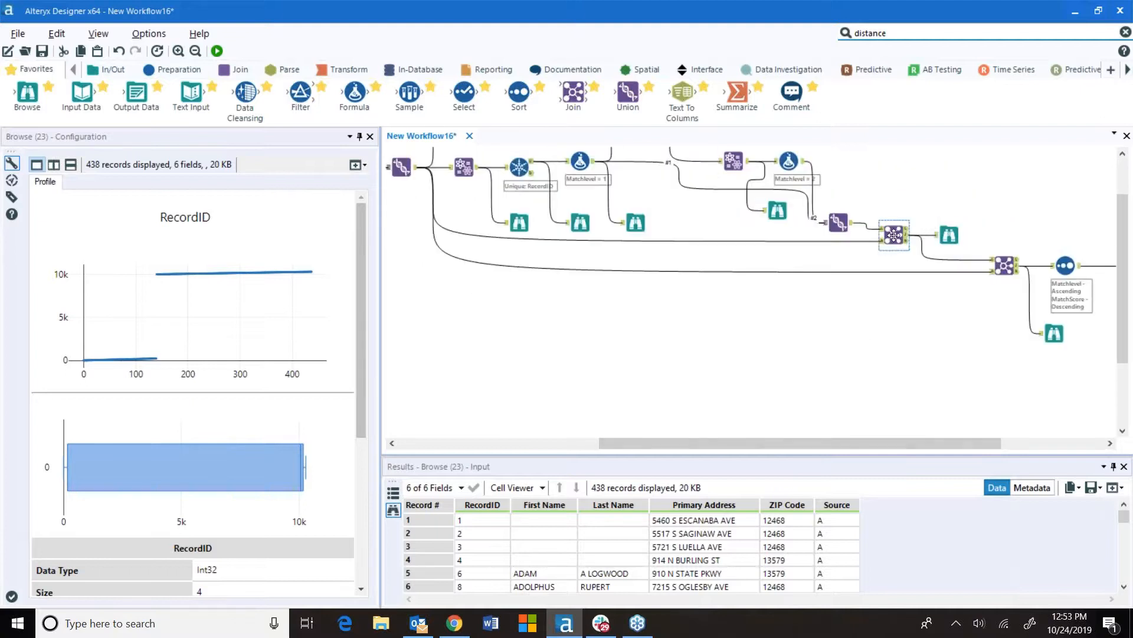
left_click(948, 236)
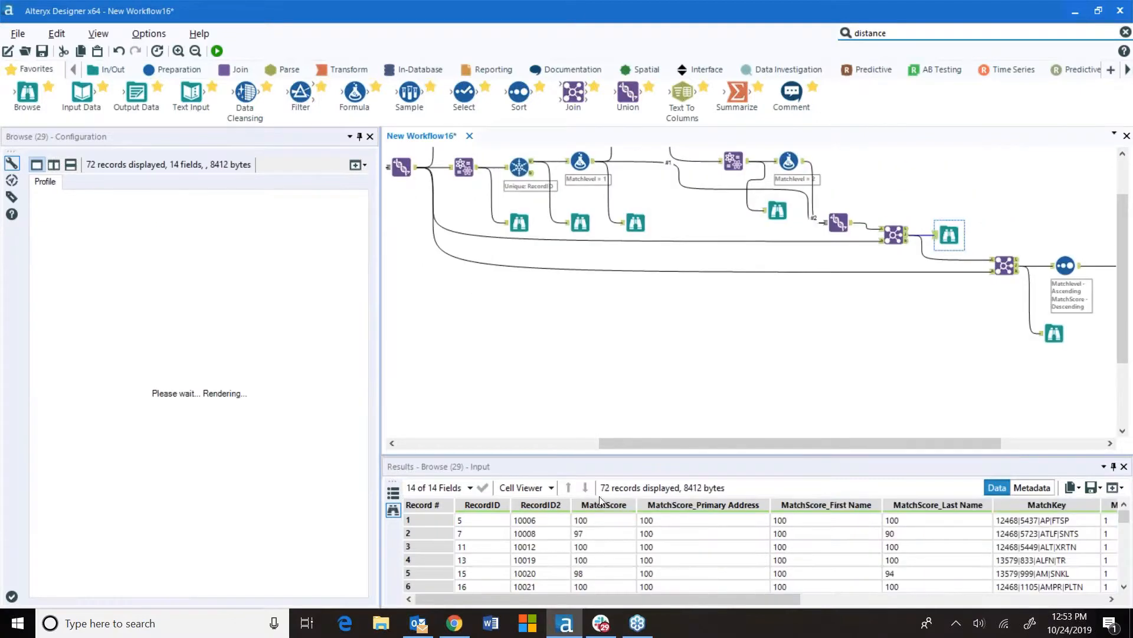
left_click_drag(681, 443, 567, 443)
scroll(562, 291, "up", 2)
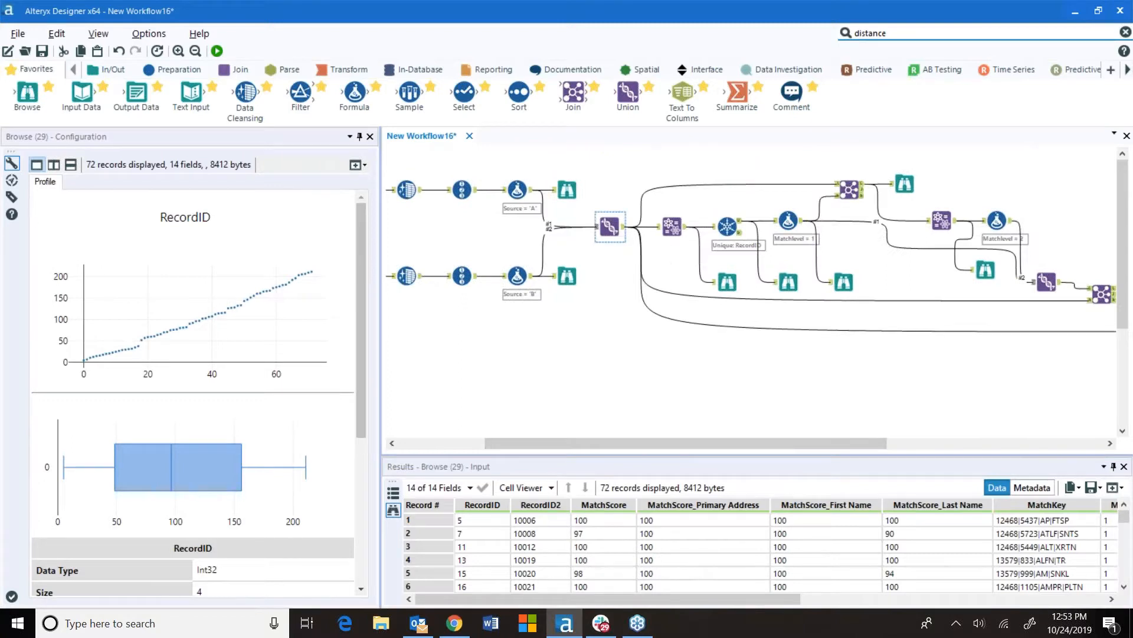
left_click_drag(652, 450, 853, 450)
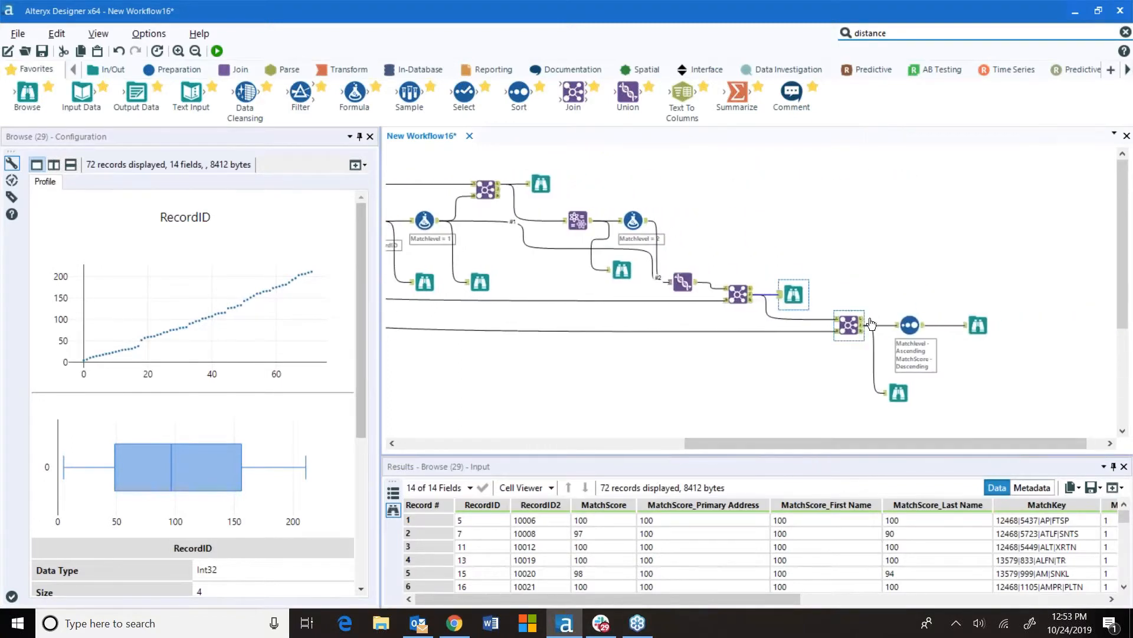
left_click(731, 296)
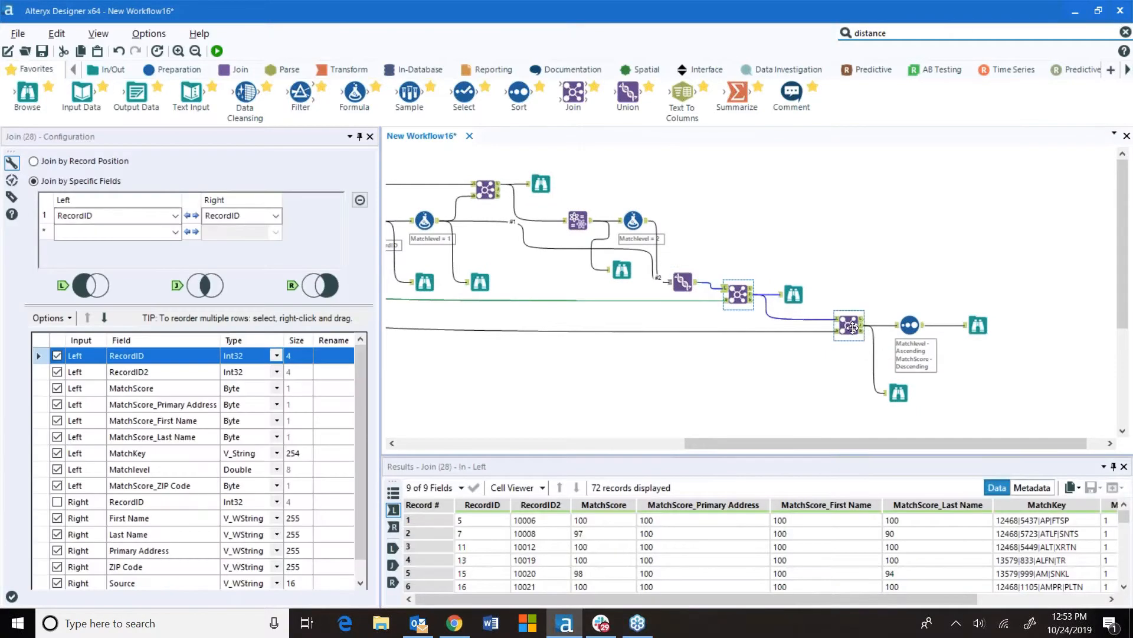
left_click(852, 328)
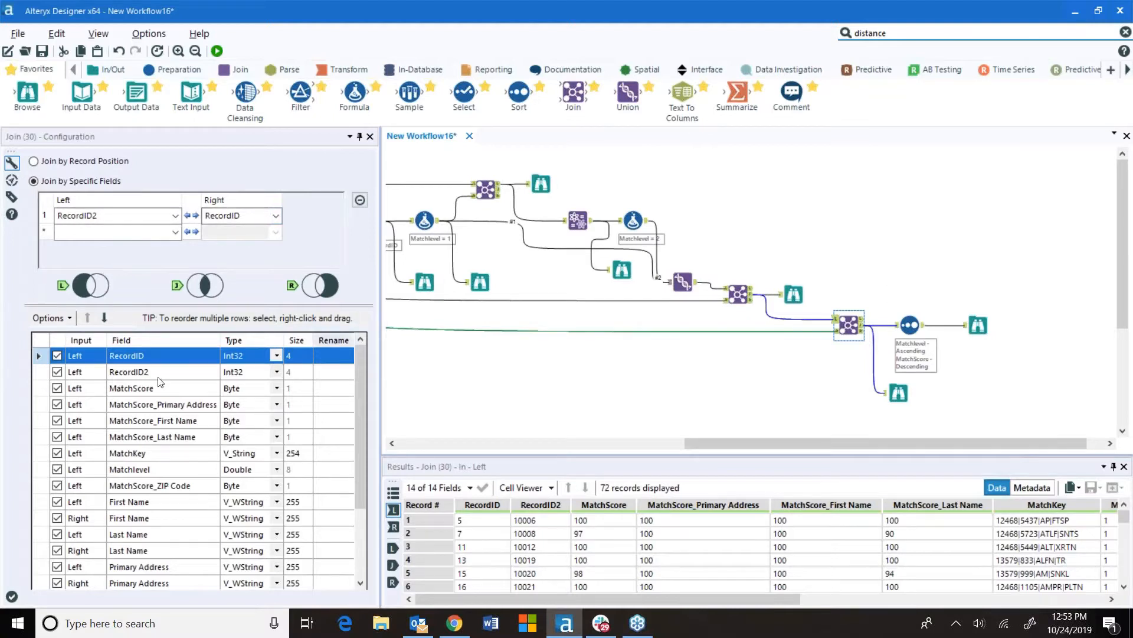
scroll(115, 496, "down", 3)
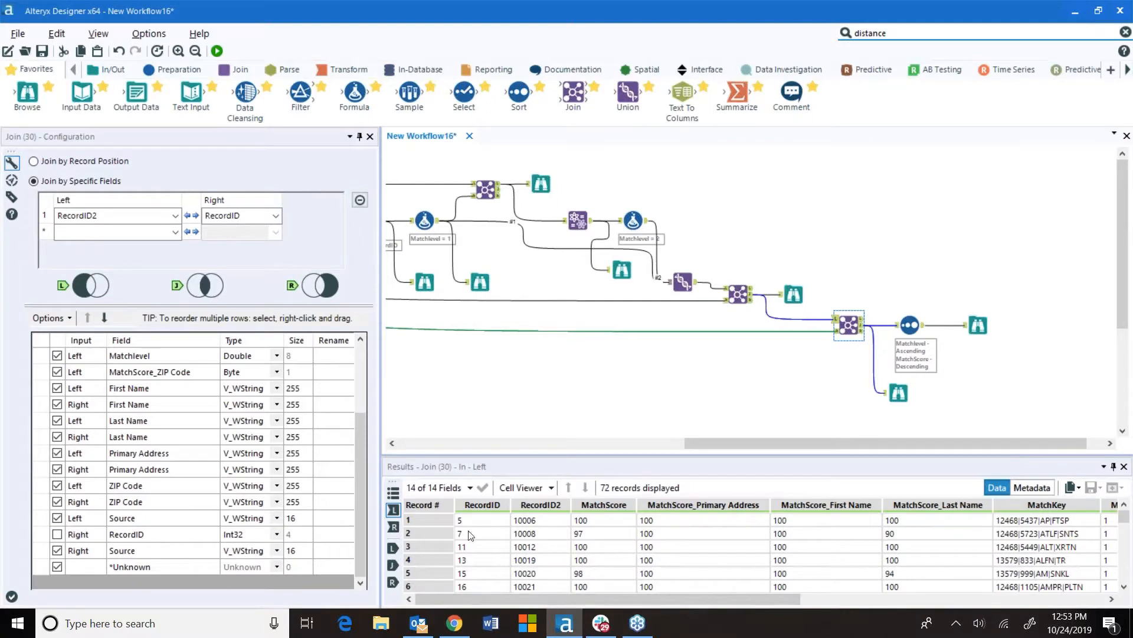
left_click(637, 601)
mouse_move(637, 603)
left_mouse_down()
mouse_move(827, 603)
mouse_move(955, 636)
mouse_move(637, 603)
left_mouse_up()
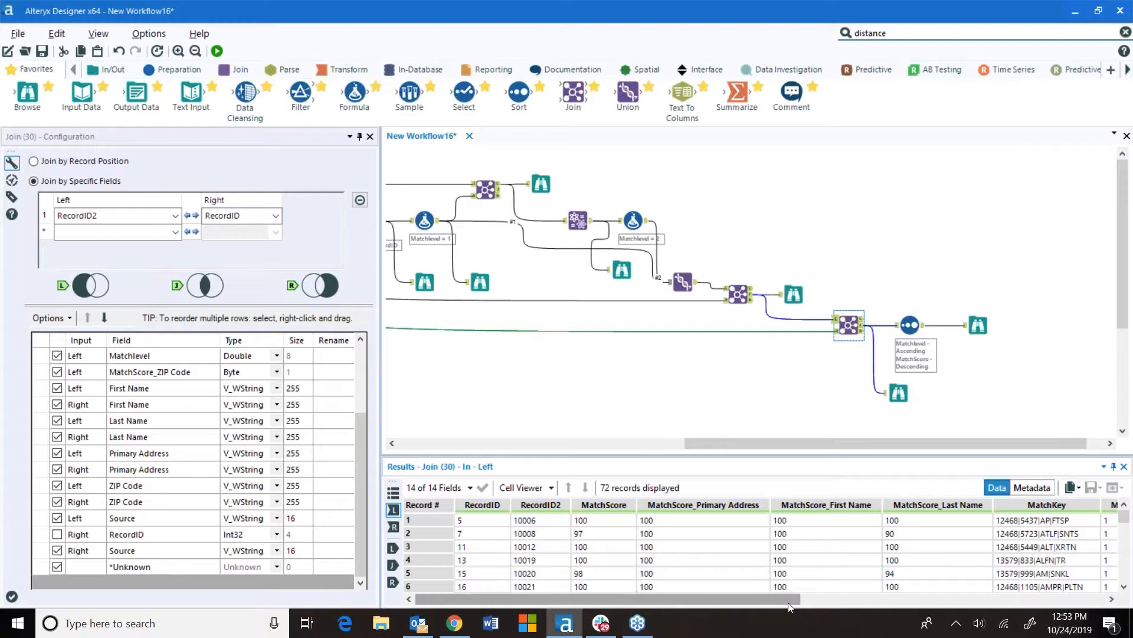
left_click(909, 533)
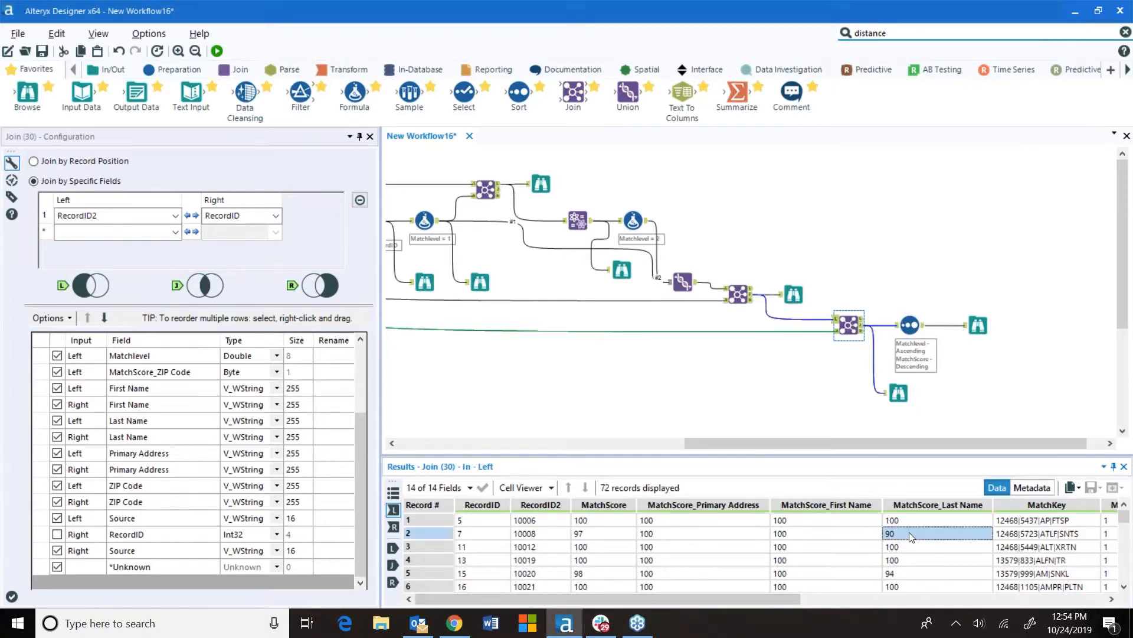
left_click_drag(791, 599, 1104, 604)
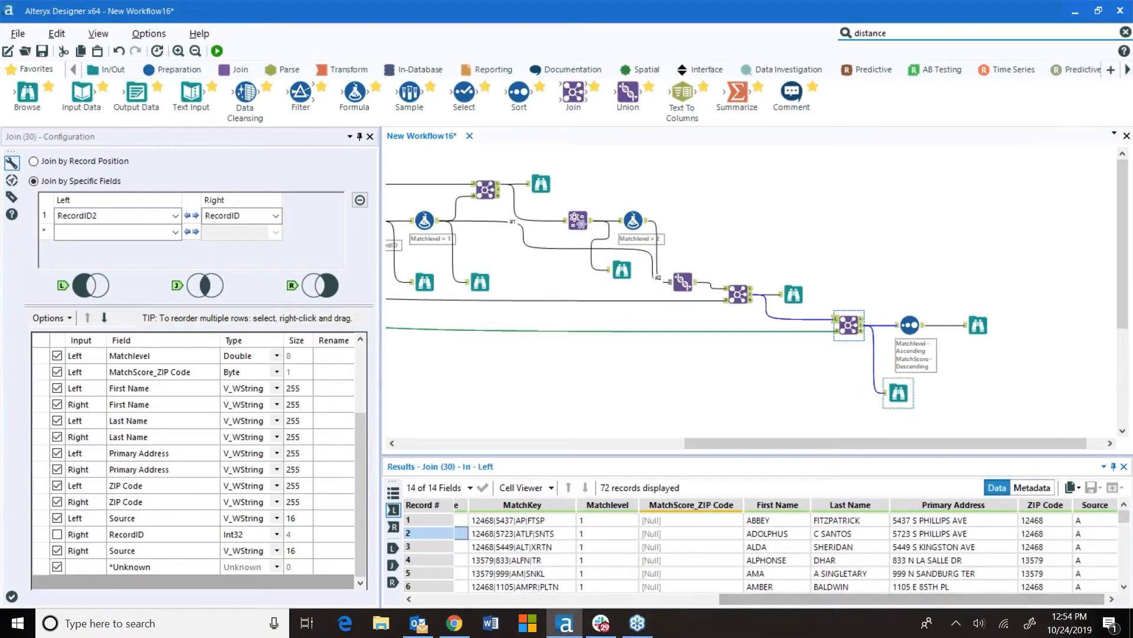
left_click(978, 325)
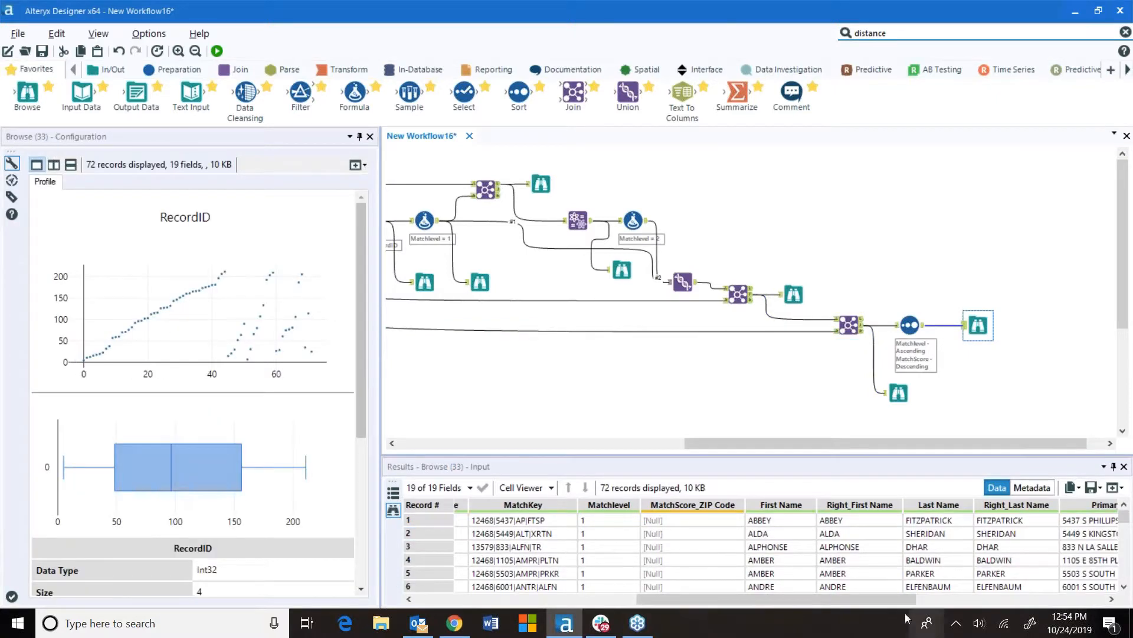
left_click_drag(894, 597, 658, 585)
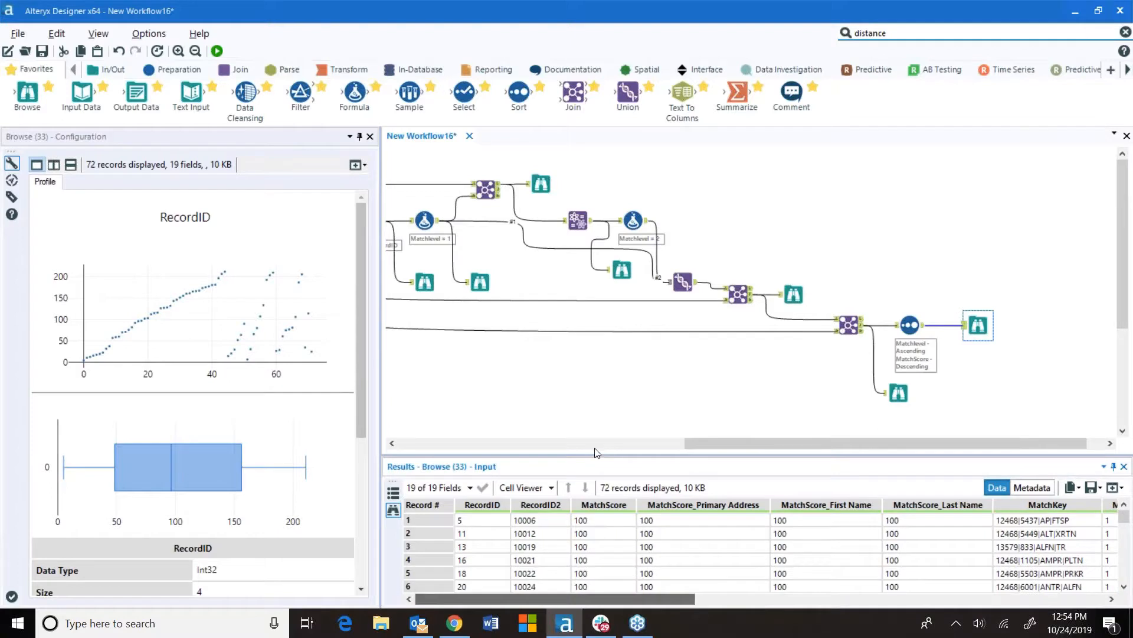
left_click_drag(749, 441, 427, 437)
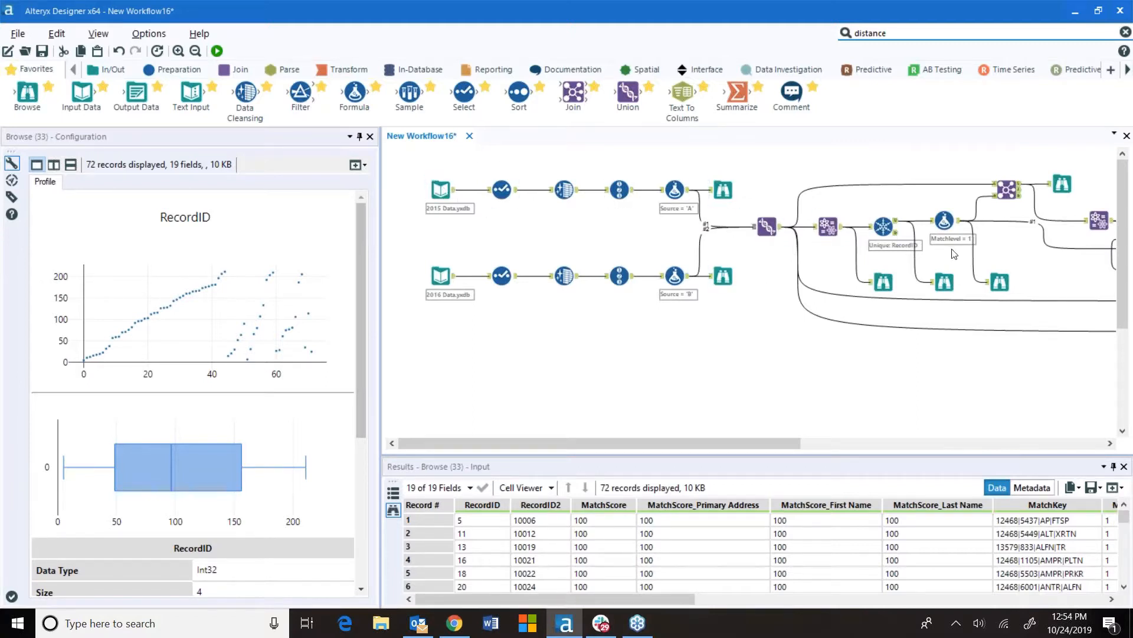
Place a new Join tool on the canvas below the 2016 data stream
mouse_move(573, 92)
left_click_drag(573, 92, 567, 367)
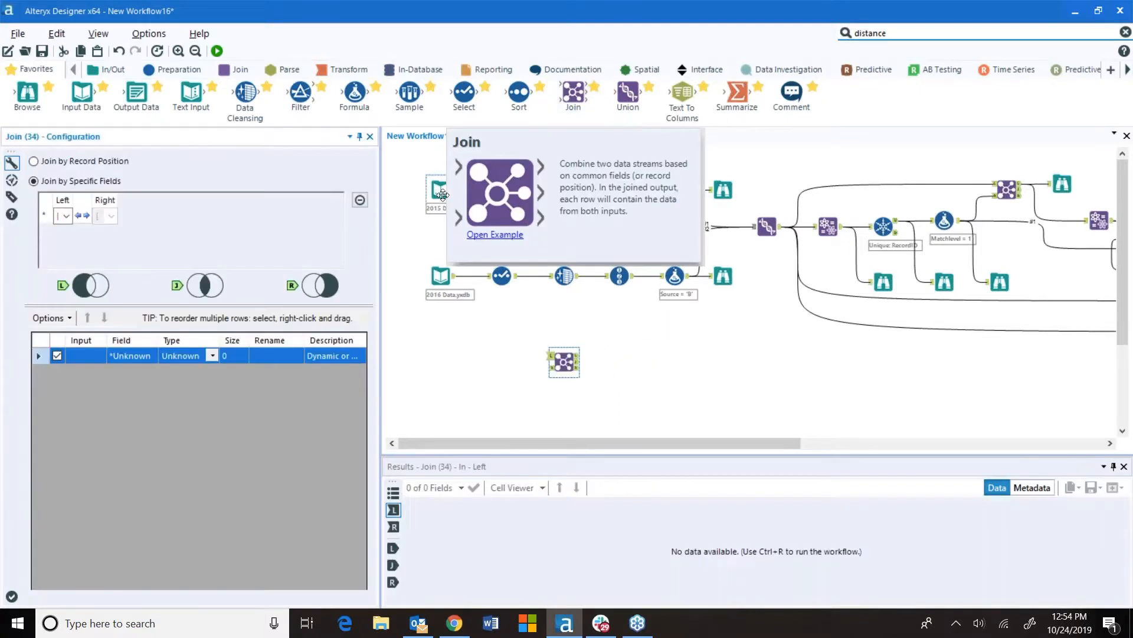
left_click(465, 203)
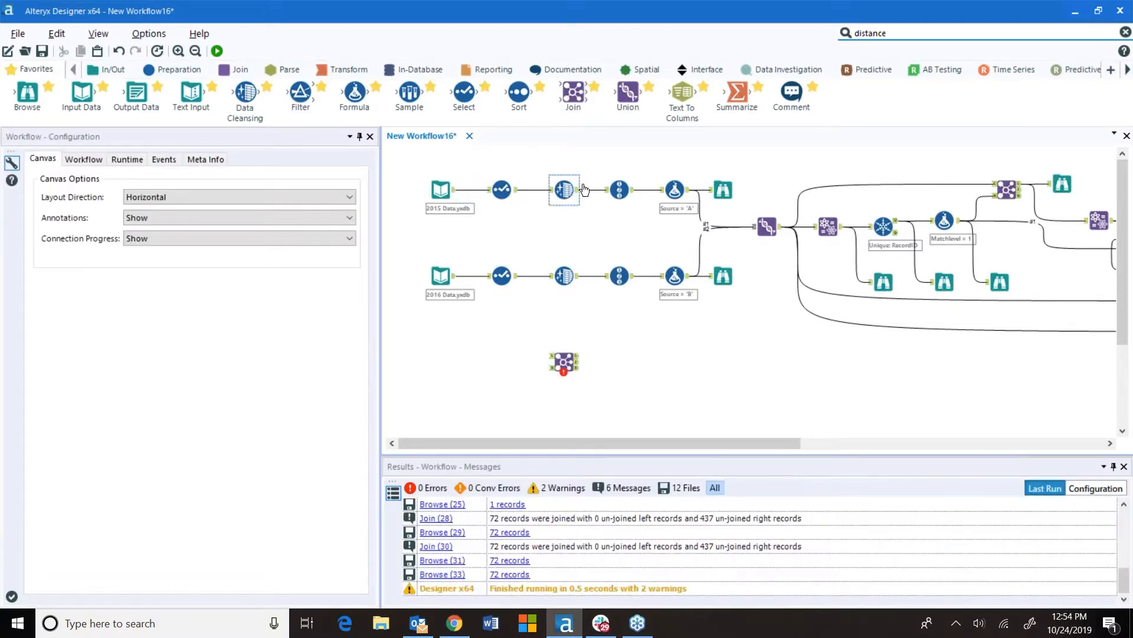
Position the new Join tool and connect the 2015 stream to its left input and the 2016 stream to its right input
left_click_drag(564, 360, 618, 364)
left_click_drag(632, 190, 606, 362)
left_click_drag(633, 276, 682, 366)
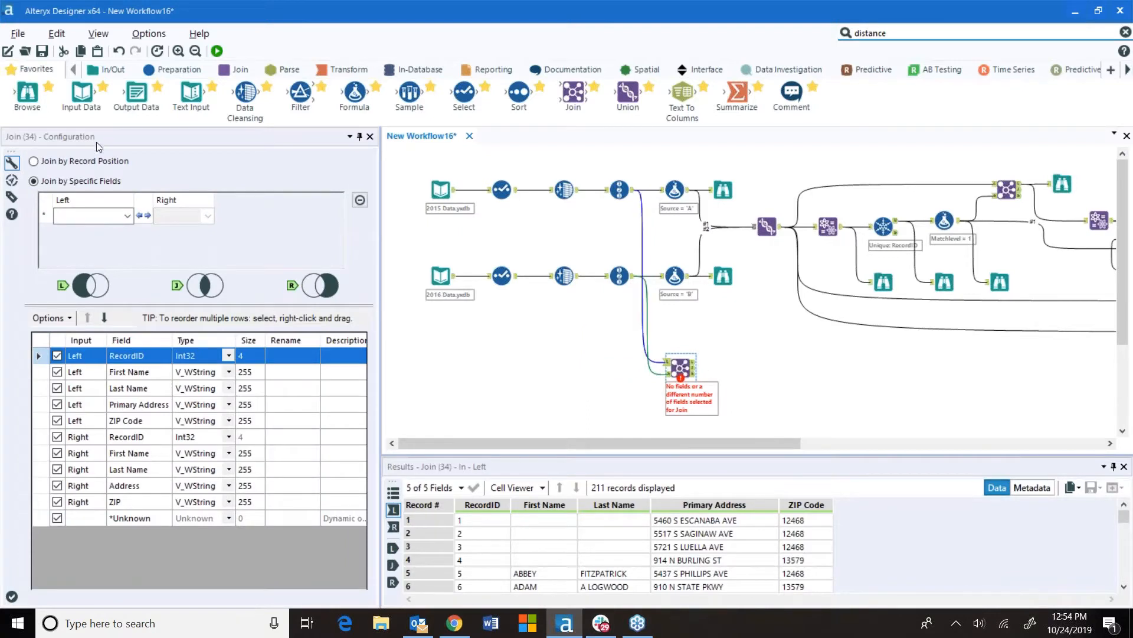
Configure the Join to match Primary Address with Address, First Name with First Name, and Last Name with Last Name
left_click(127, 217)
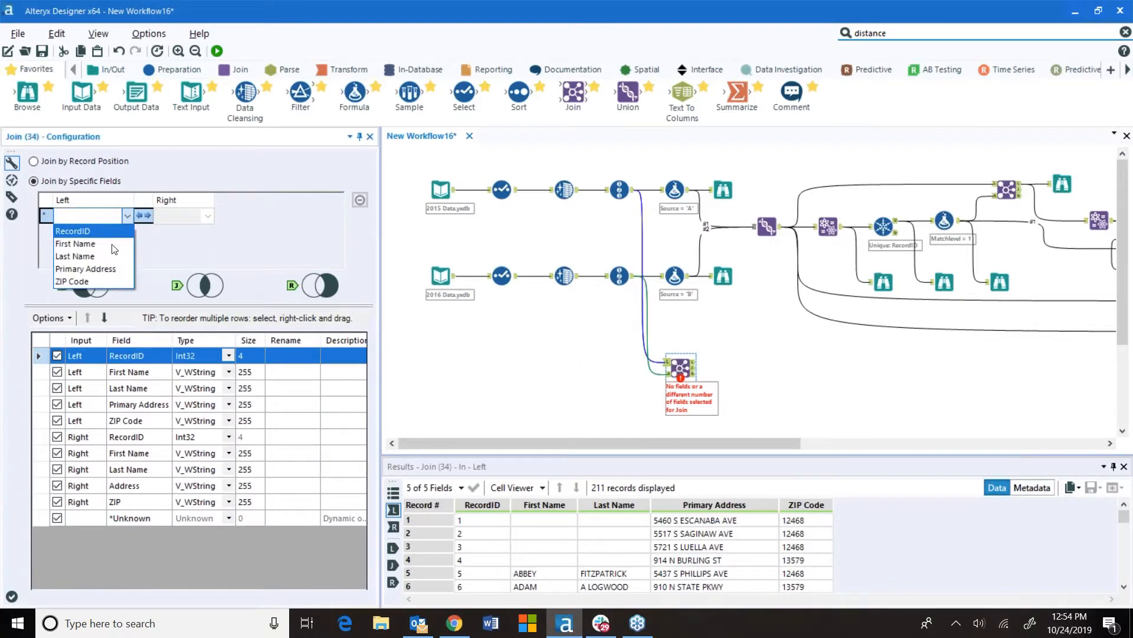
left_click(85, 262)
left_click(208, 216)
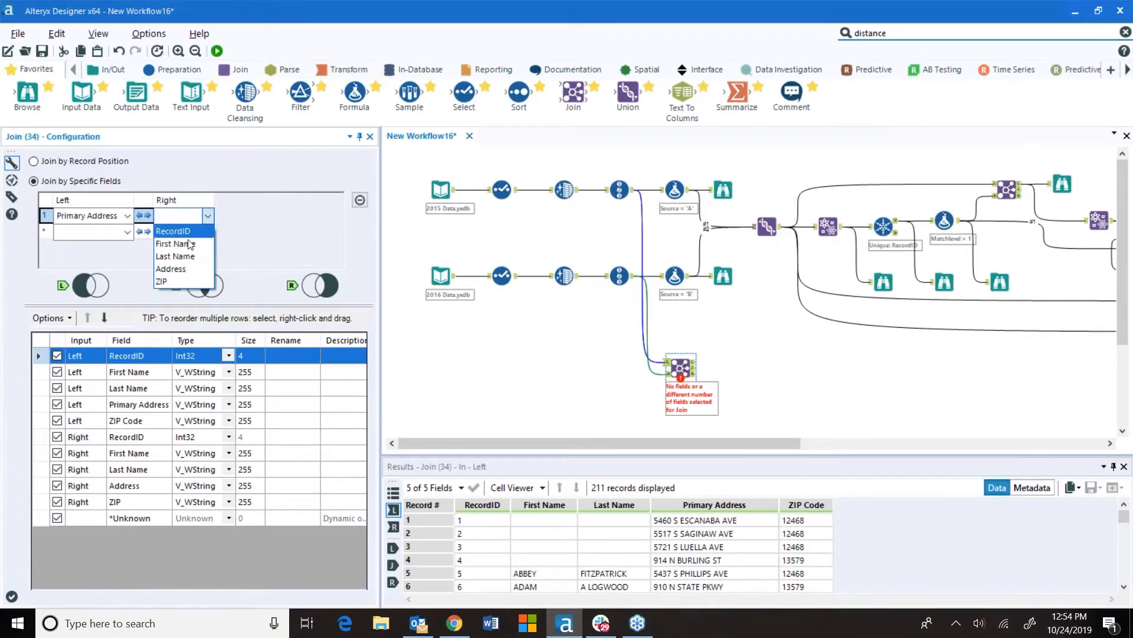
left_click(177, 267)
left_click(127, 232)
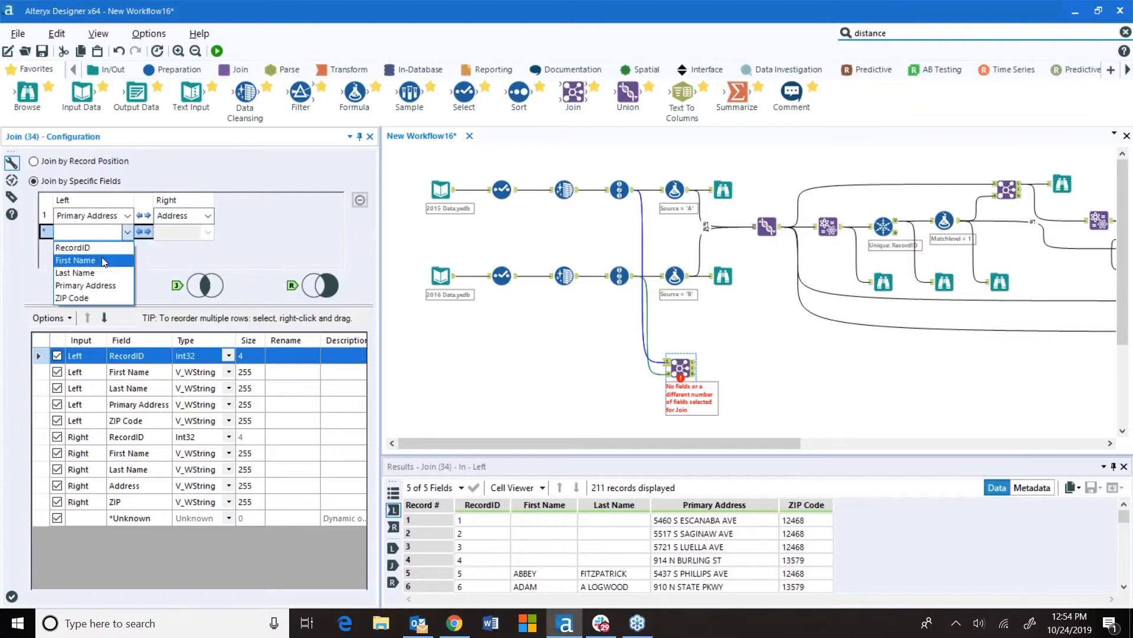
left_click(105, 257)
left_click(128, 248)
left_click(102, 288)
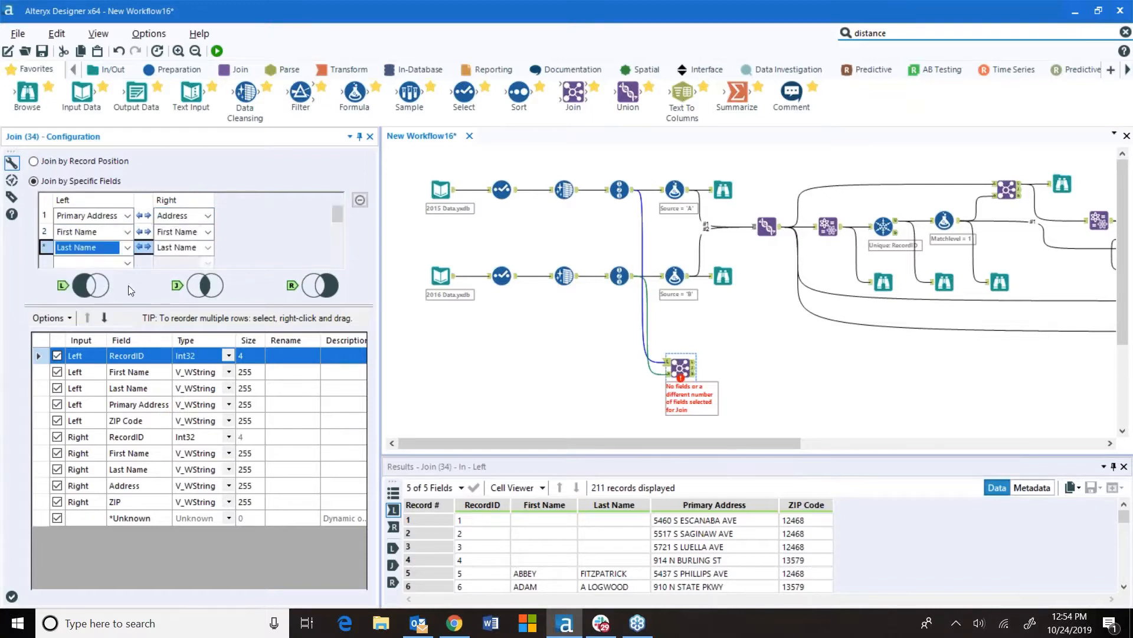
Add Browse tools to all three Join outputs and run the workflow
right_click(673, 372)
left_click(719, 534)
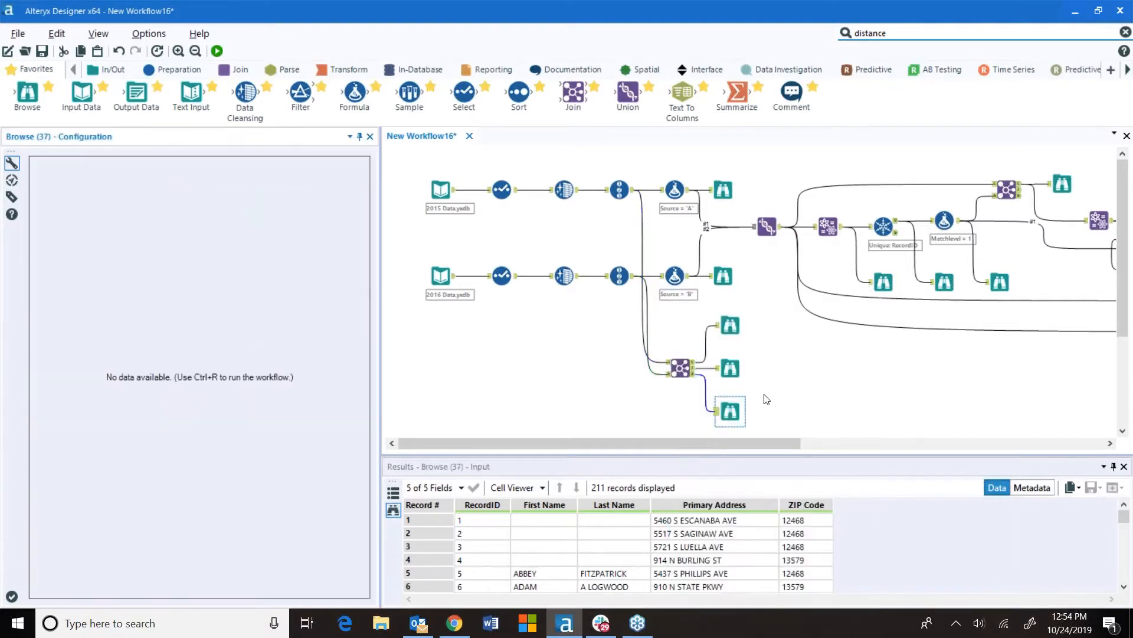
left_click(217, 52)
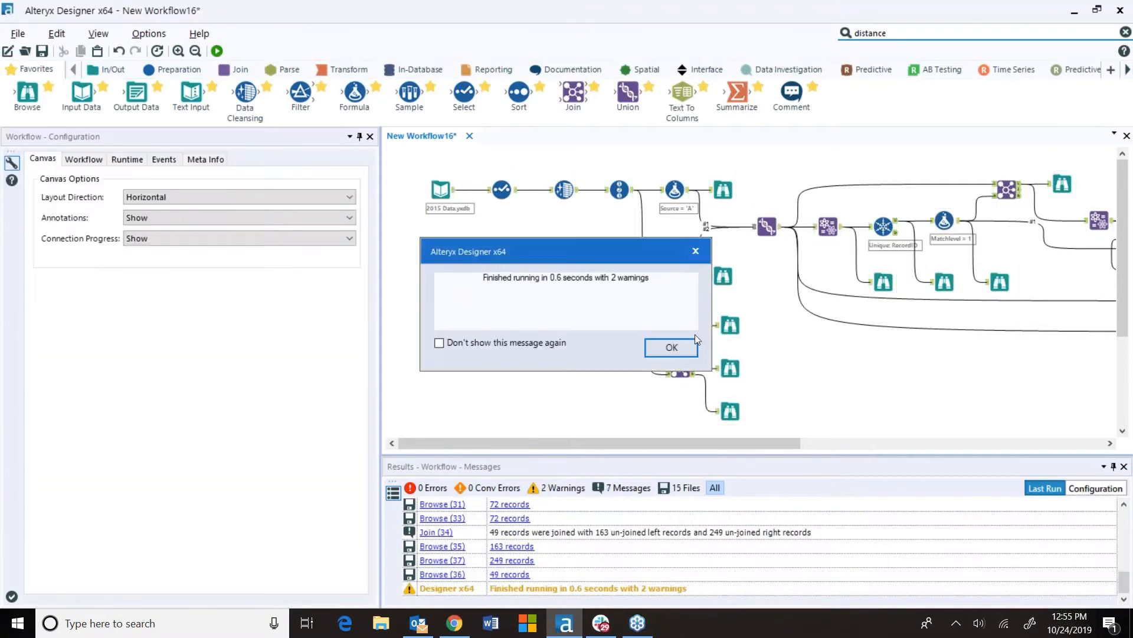
left_click(685, 354)
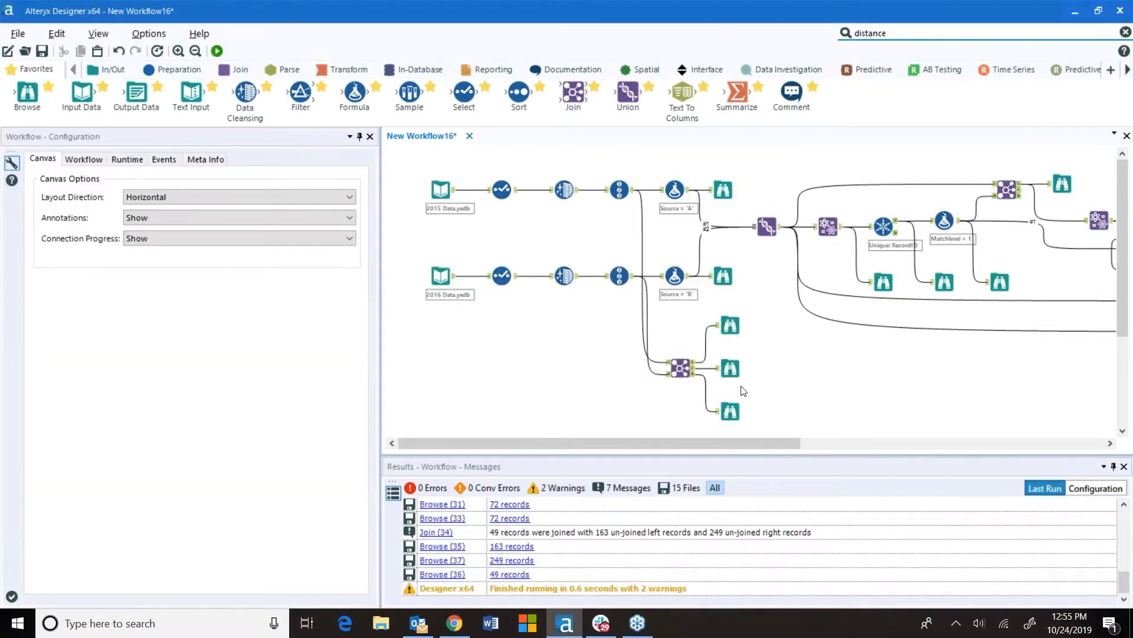
Review the exactly joined records from the Join's joined output in an undocked Browse window
scroll(720, 368, "up", 3)
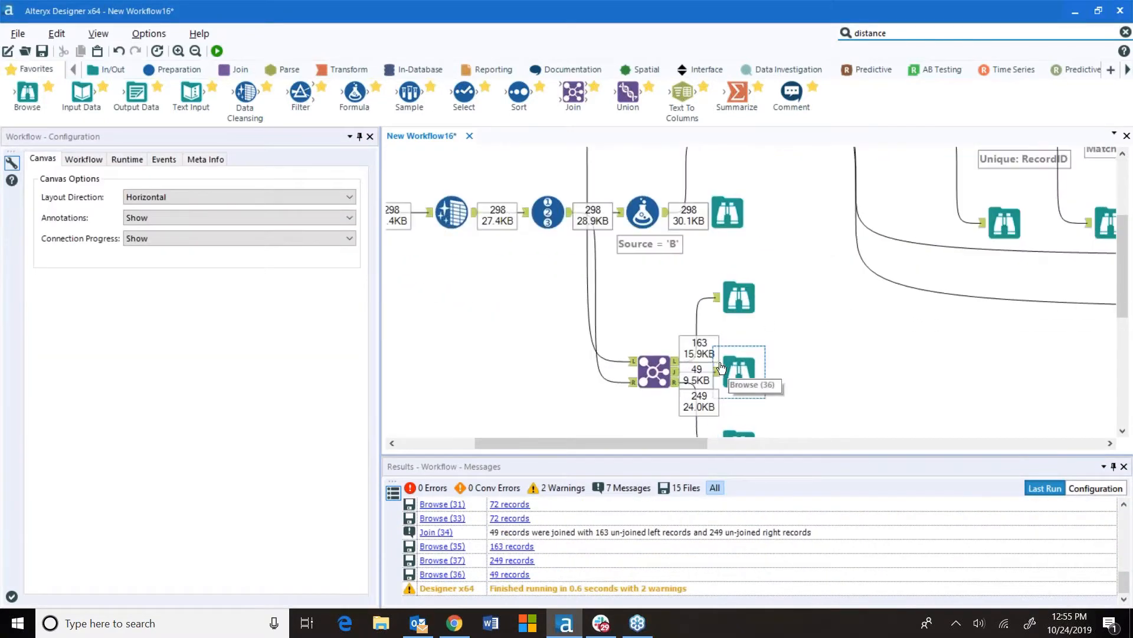
left_click(729, 369)
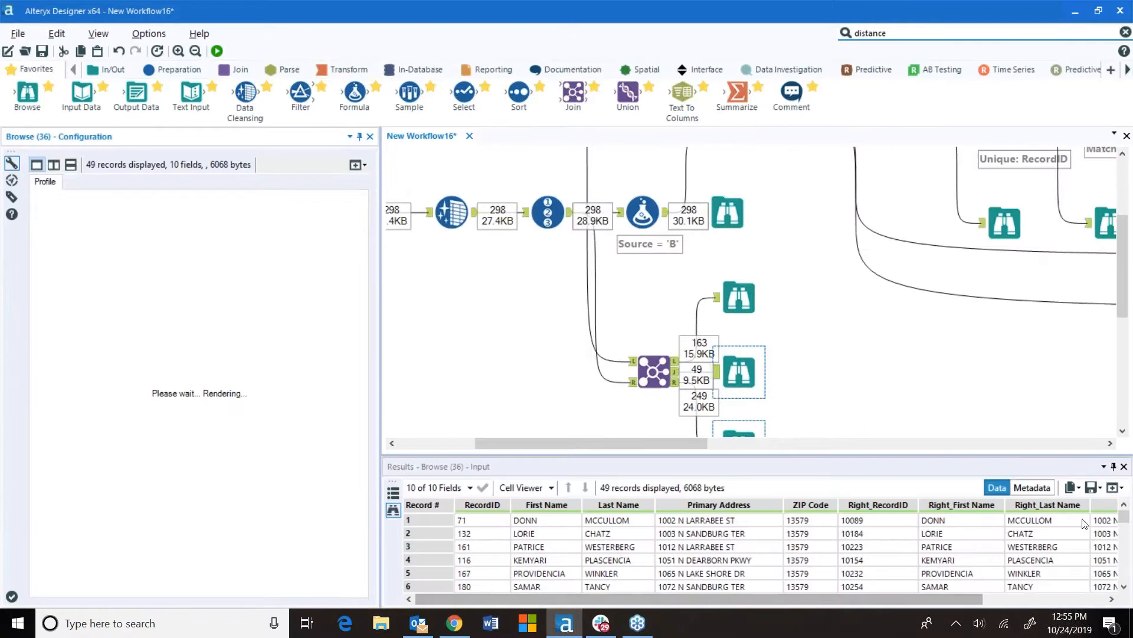
left_click(1117, 488)
left_click(1106, 505)
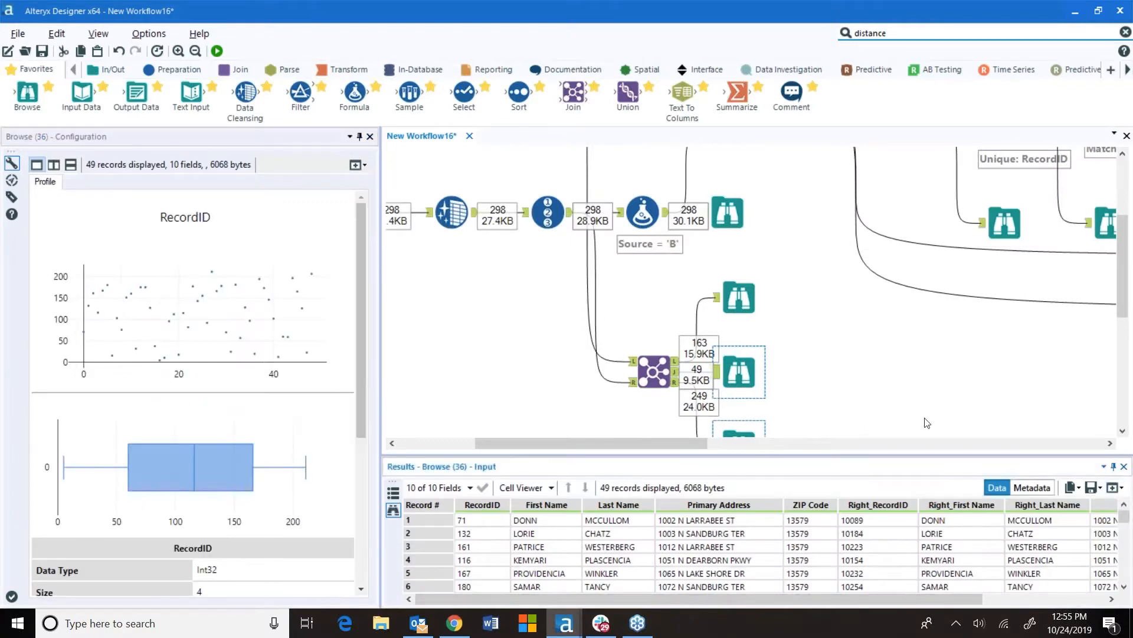
left_click(914, 111)
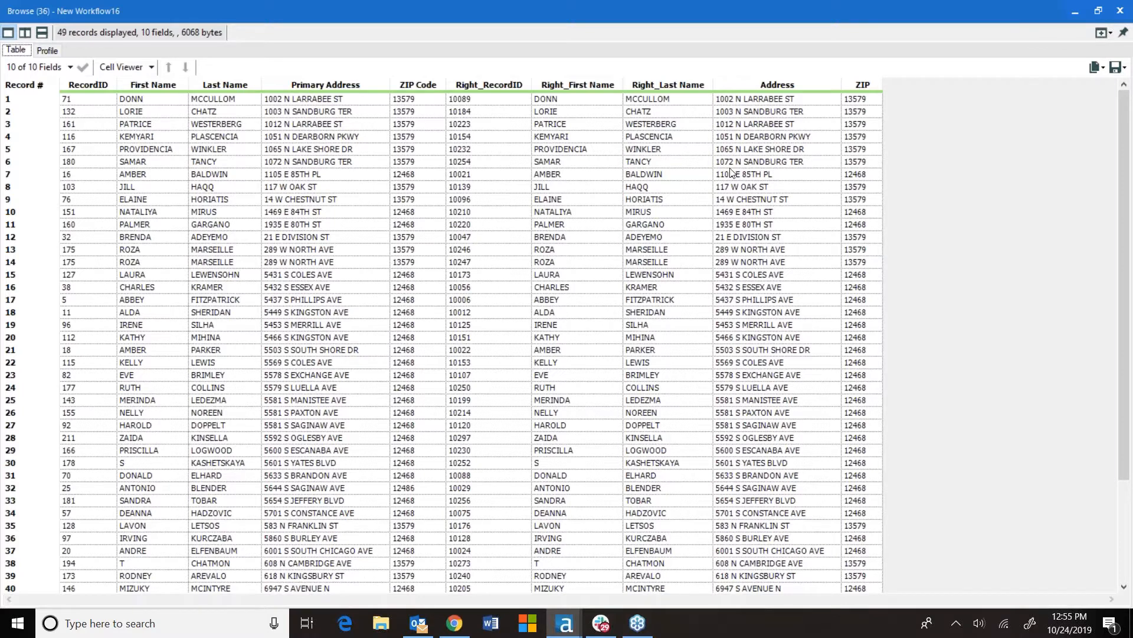
left_click(1122, 12)
scroll(809, 364, "up", 3)
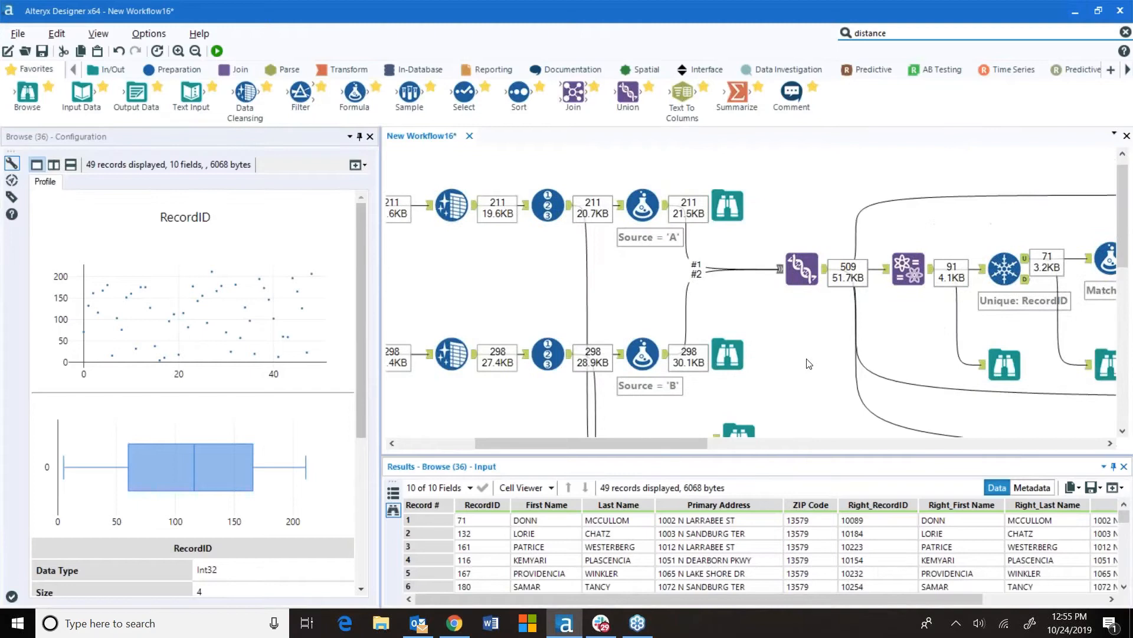
scroll(808, 364, "down", 1)
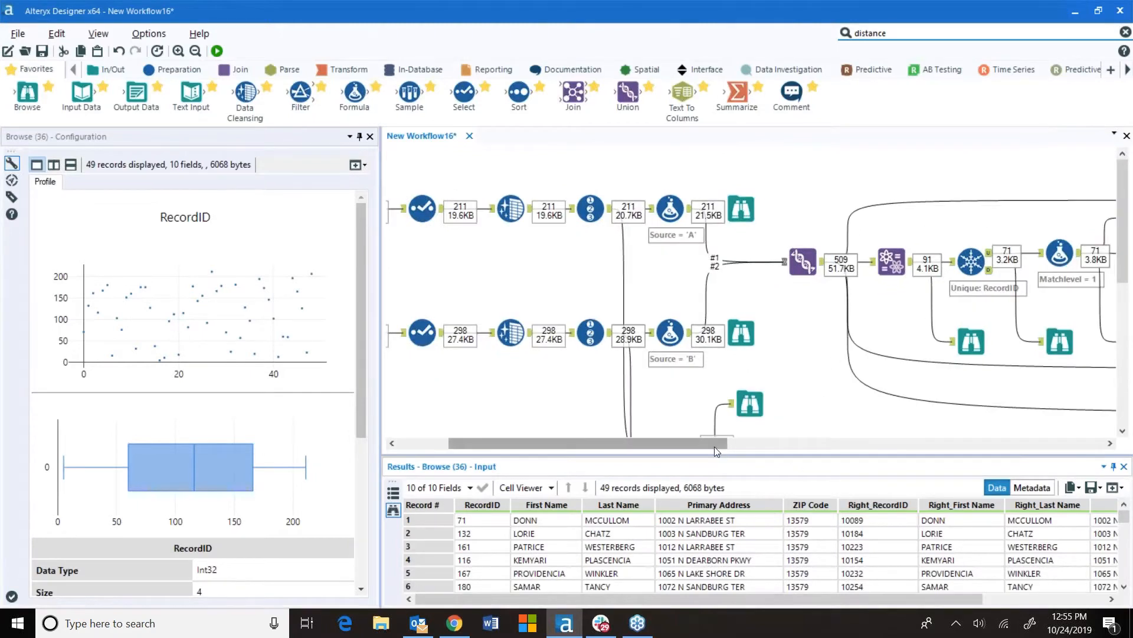
left_click_drag(714, 446, 664, 446)
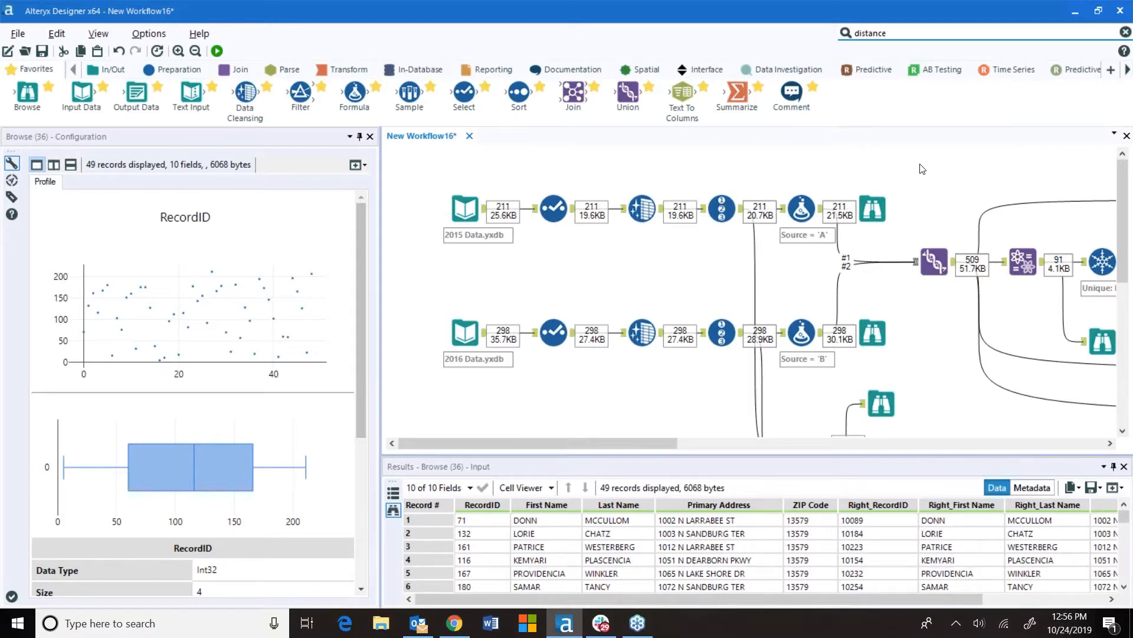
Switch to the browser and read the Jaro–Winkler and Levenshtein distance articles on Wikipedia
left_click(466, 624)
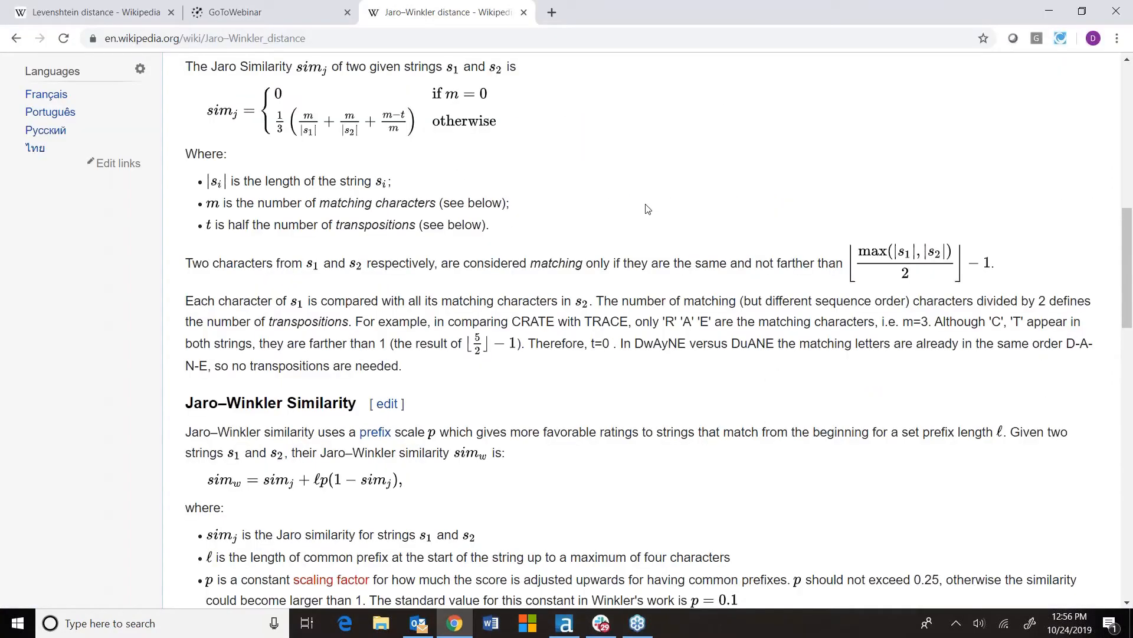
scroll(695, 249, "down", 2)
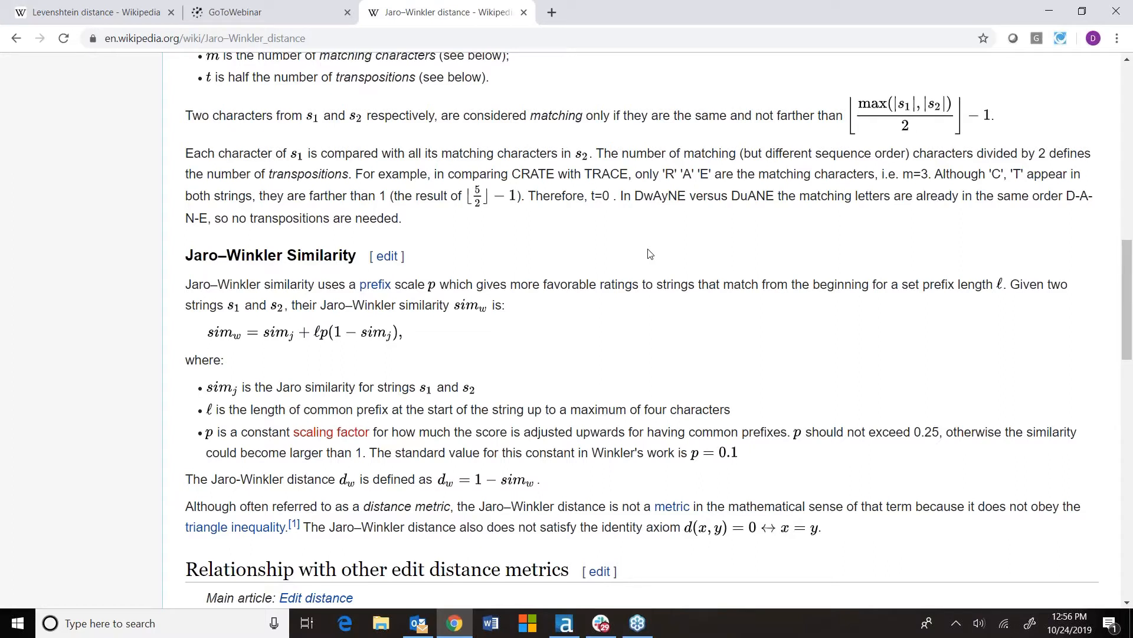
left_click(47, 13)
scroll(583, 356, "down", 10)
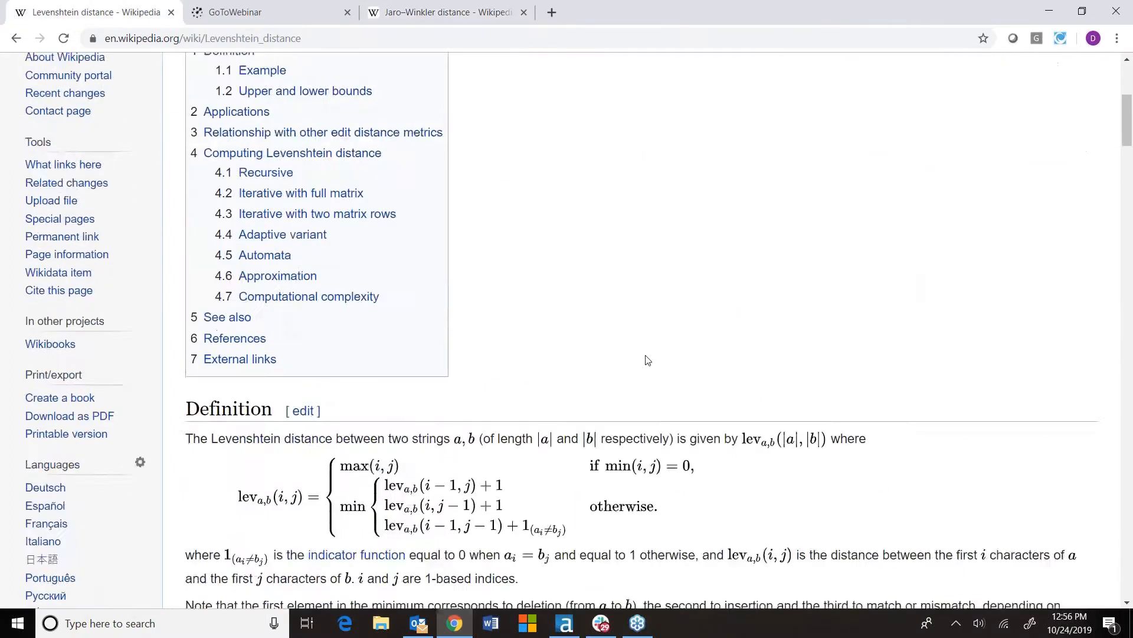
scroll(631, 353, "down", 3)
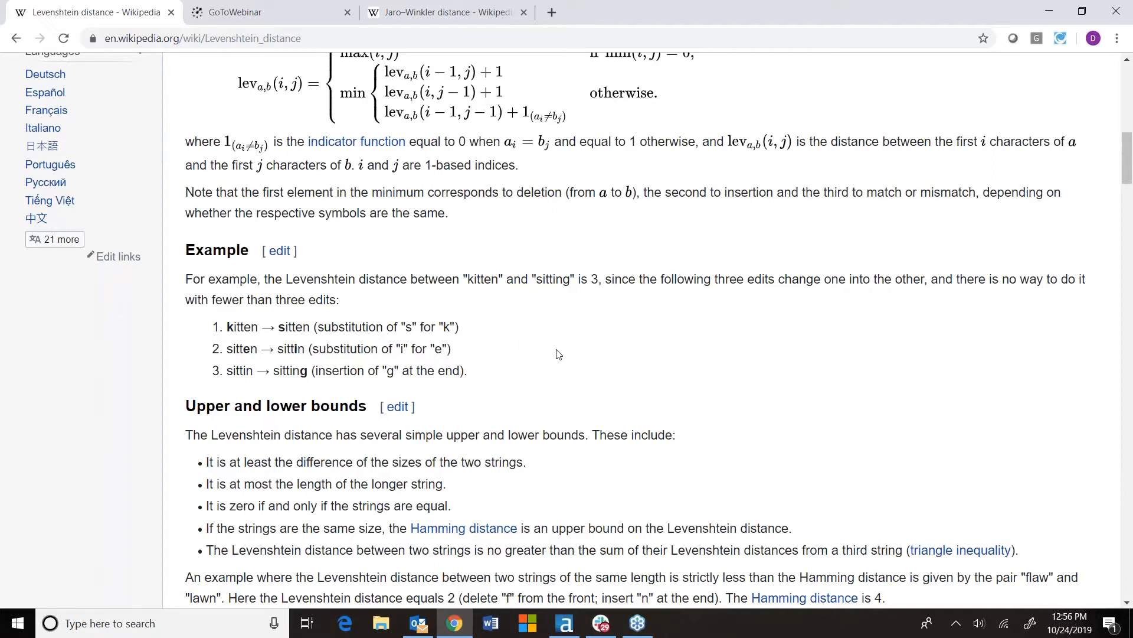
scroll(772, 405, "up", 2)
scroll(772, 405, "up", 5)
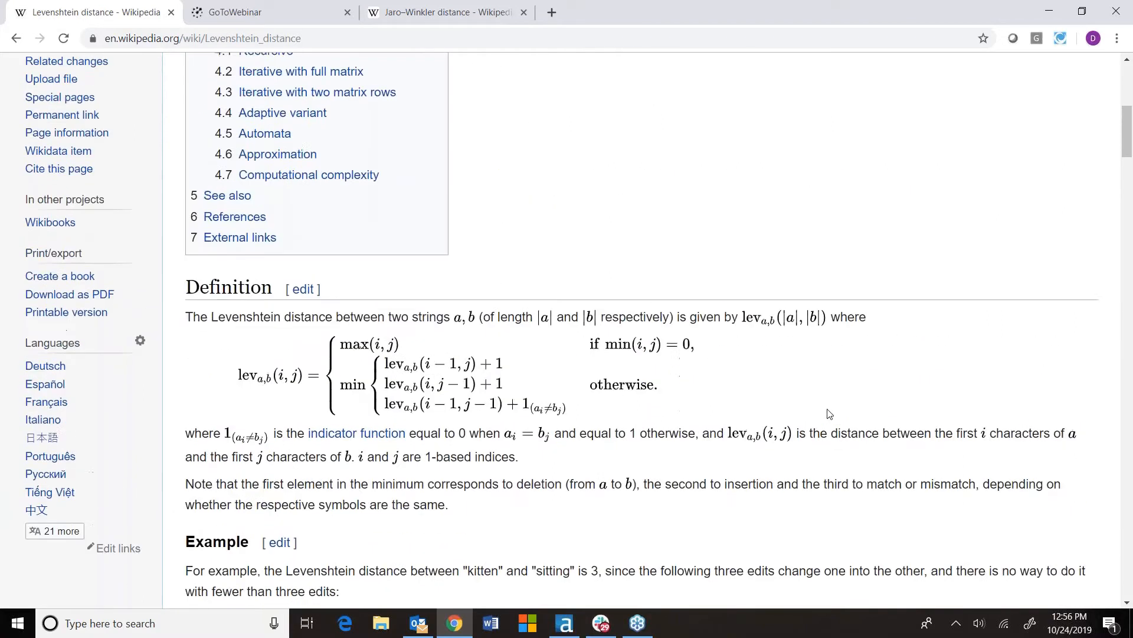
scroll(635, 286, "up", 1)
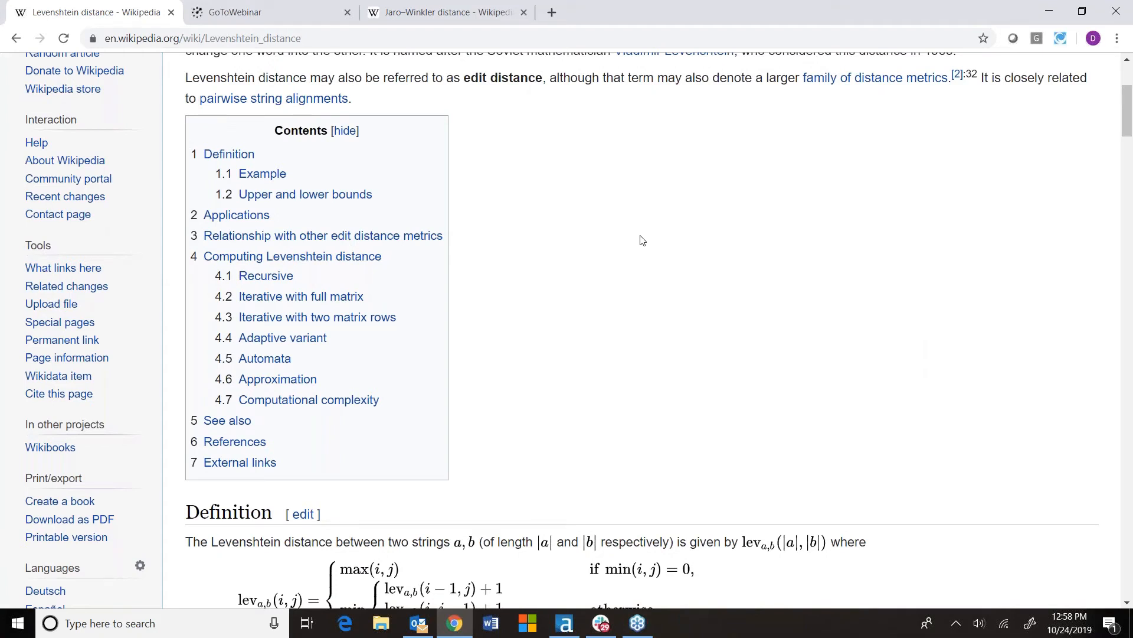
Return to the workflow and select the new exact-match Join tool
left_click(565, 623)
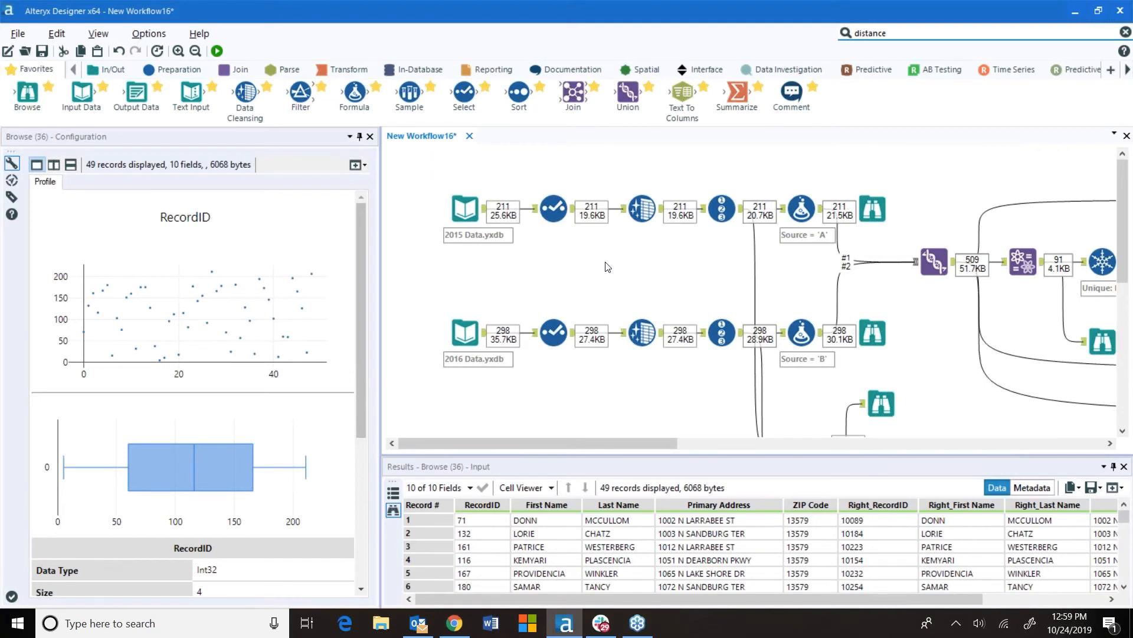
scroll(607, 266, "down", 5)
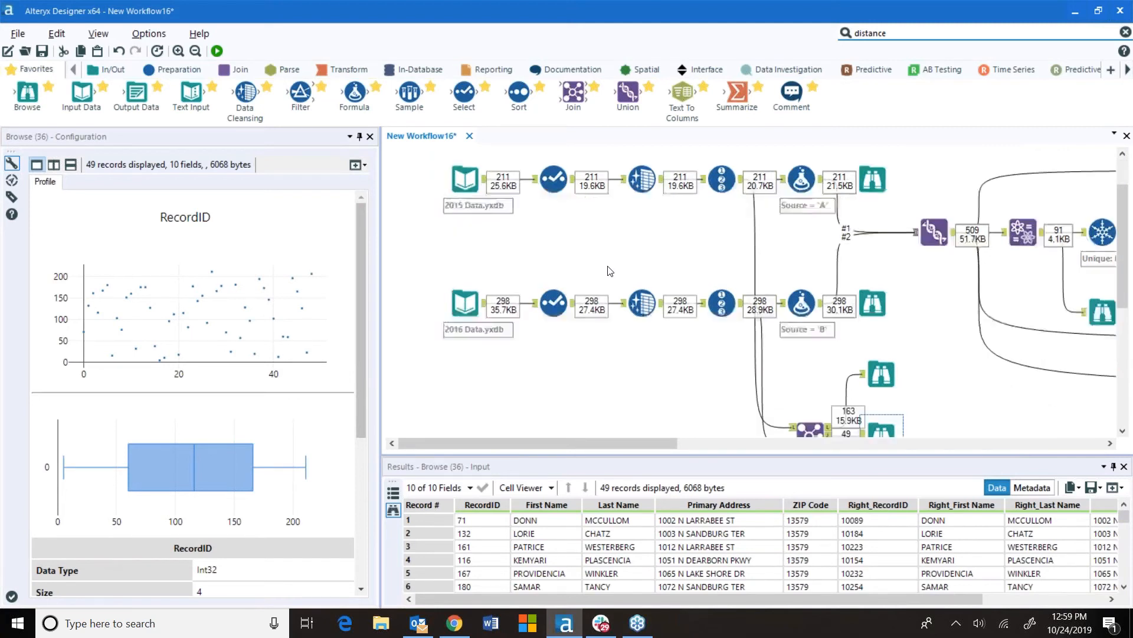
left_click(809, 320)
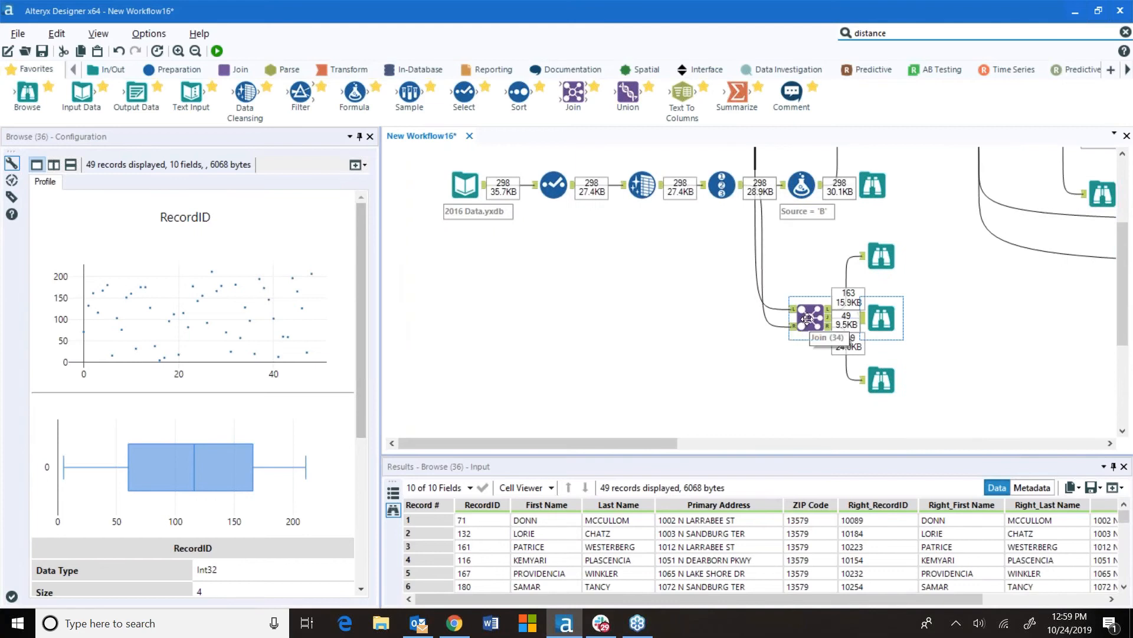